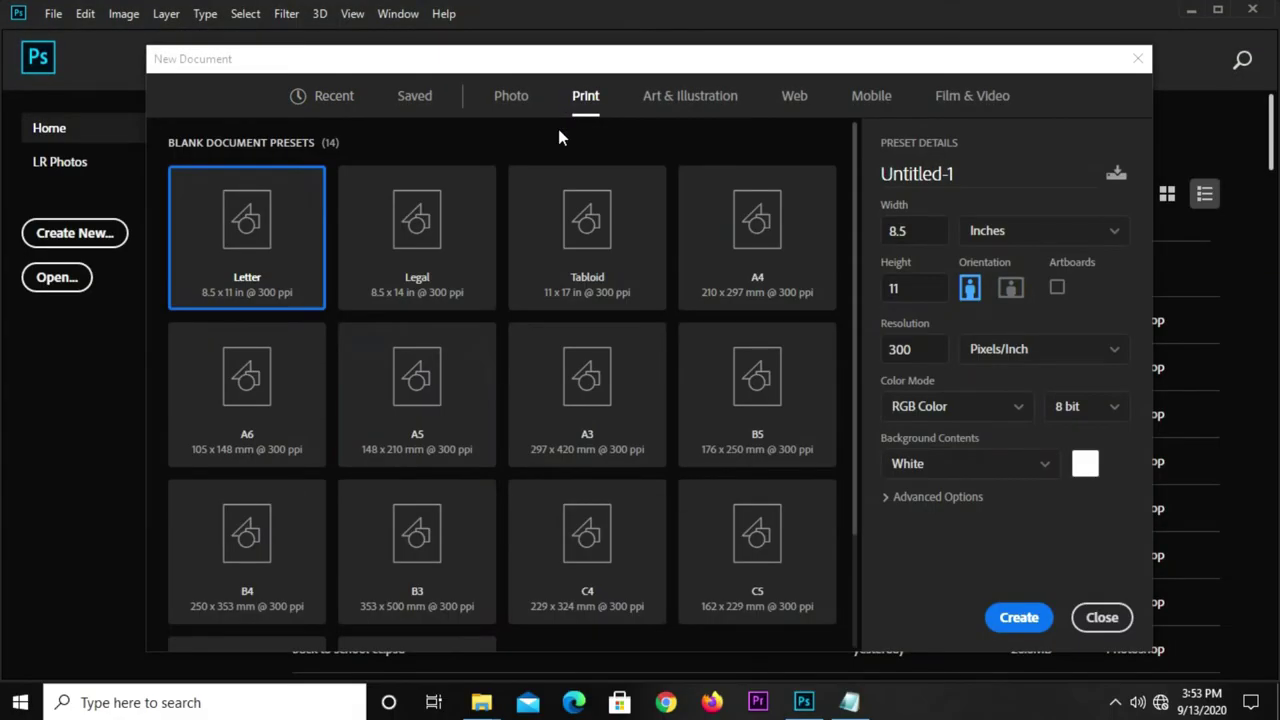
# - Pick the A5 print preset at 300 ppi and create the blank white document
pyautogui.scroll(-3, 517, 229)
pyautogui.click(471, 277)
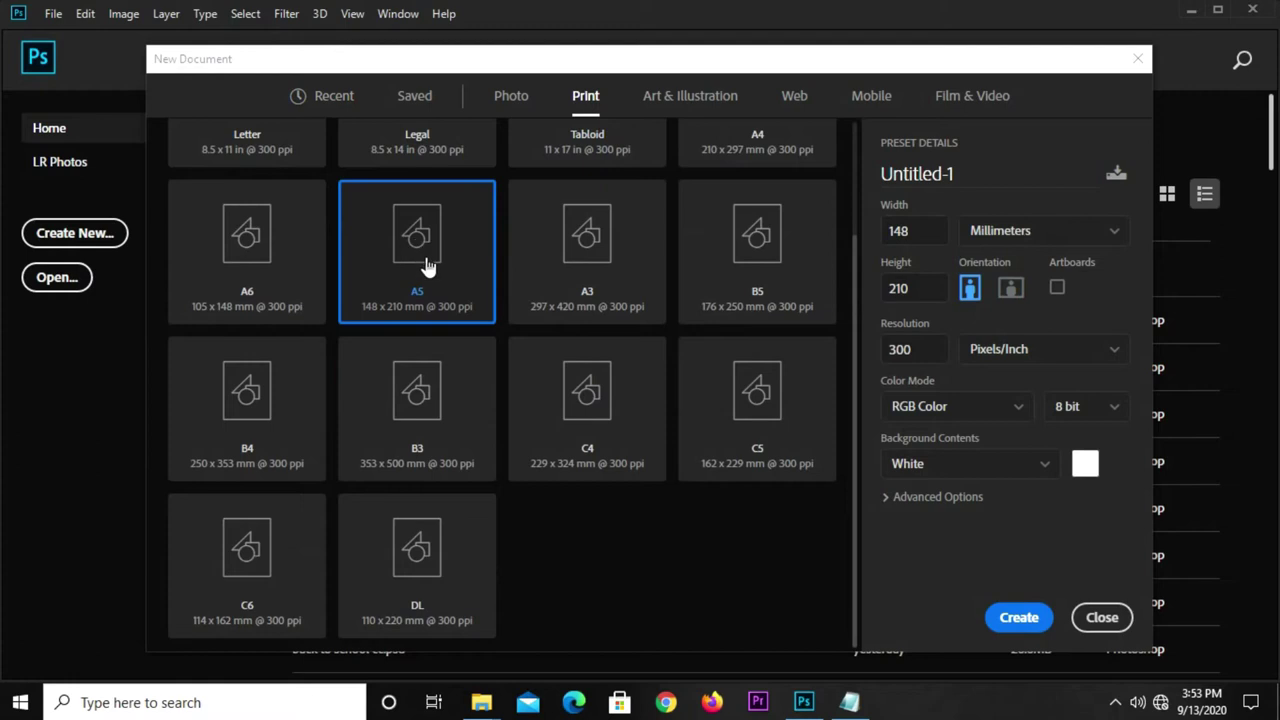
pyautogui.moveTo(925, 360); pyautogui.dragTo(889, 362)
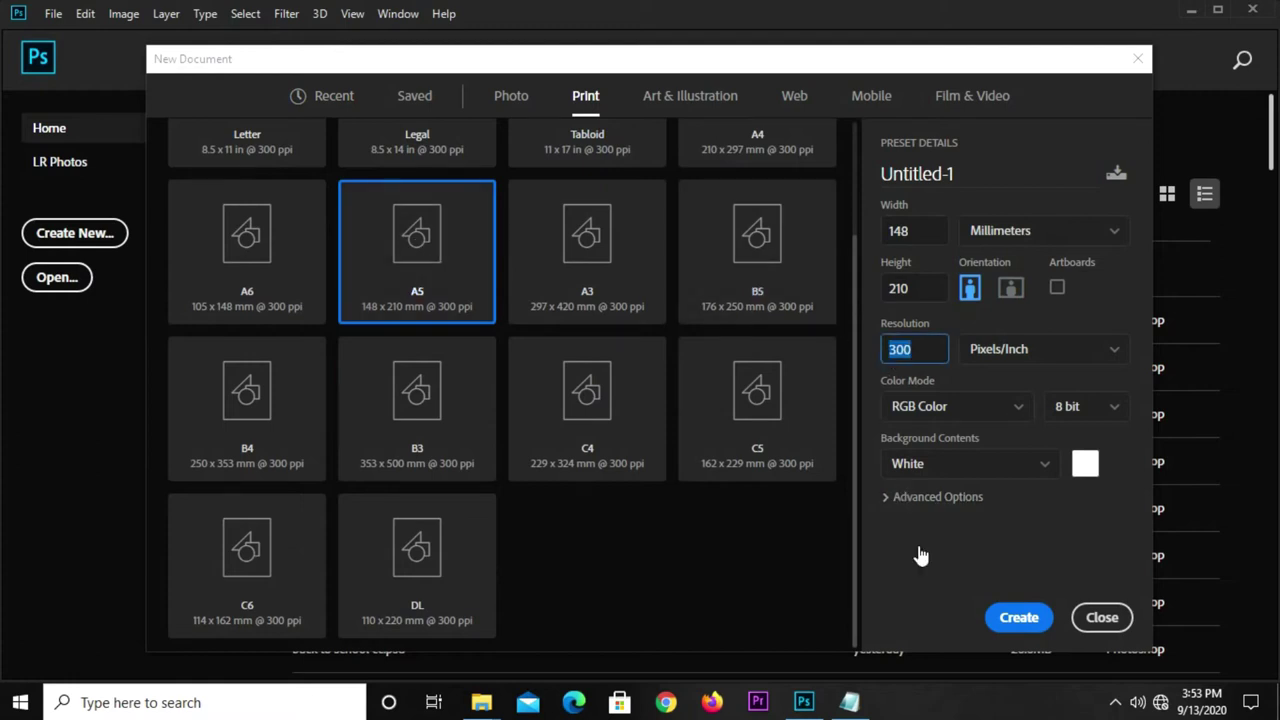
pyautogui.click(1017, 620)
# - Switch to the Move tool
pyautogui.click(19, 110)
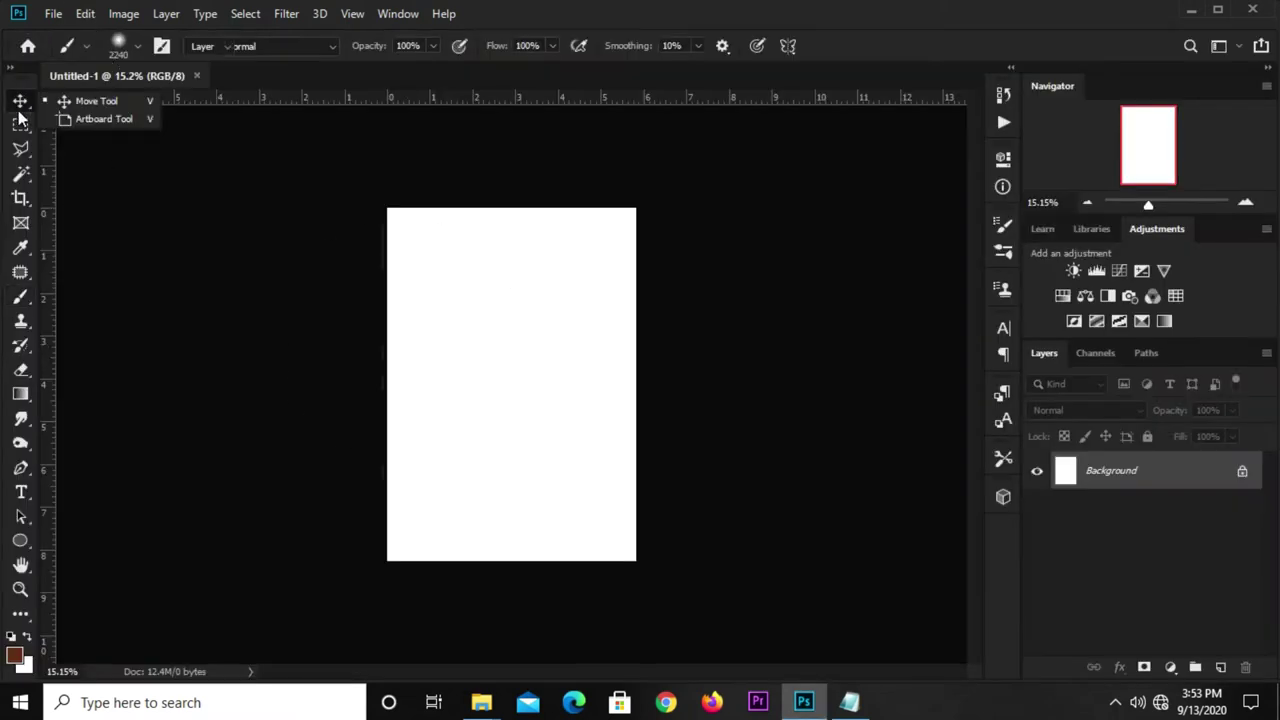
pyautogui.click(65, 113)
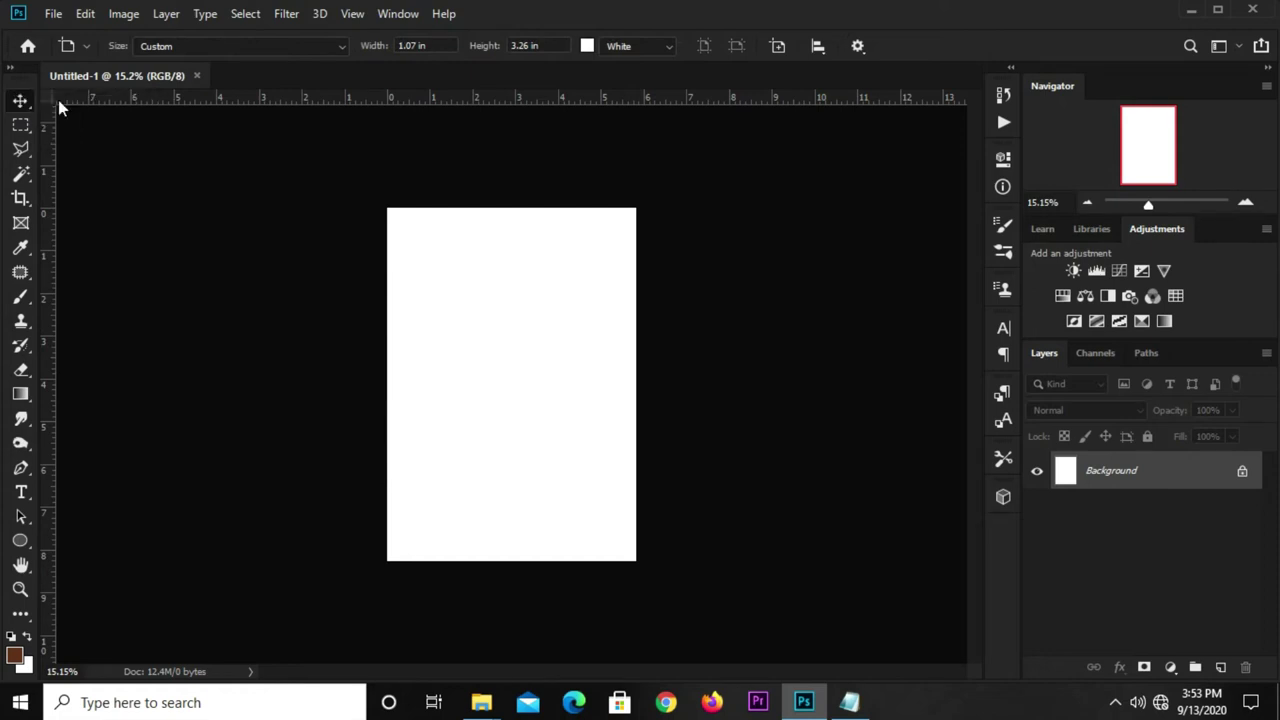
pyautogui.hotkey('shift', 'v')
pyautogui.scroll(2, 527, 329)
pyautogui.scroll(1, 520, 330)
pyautogui.scroll(-1, 516, 328)
# - Apply Image Rotation 90° Clockwise to turn the A5 page landscape
pyautogui.click(124, 14)
pyautogui.moveTo(159, 191)
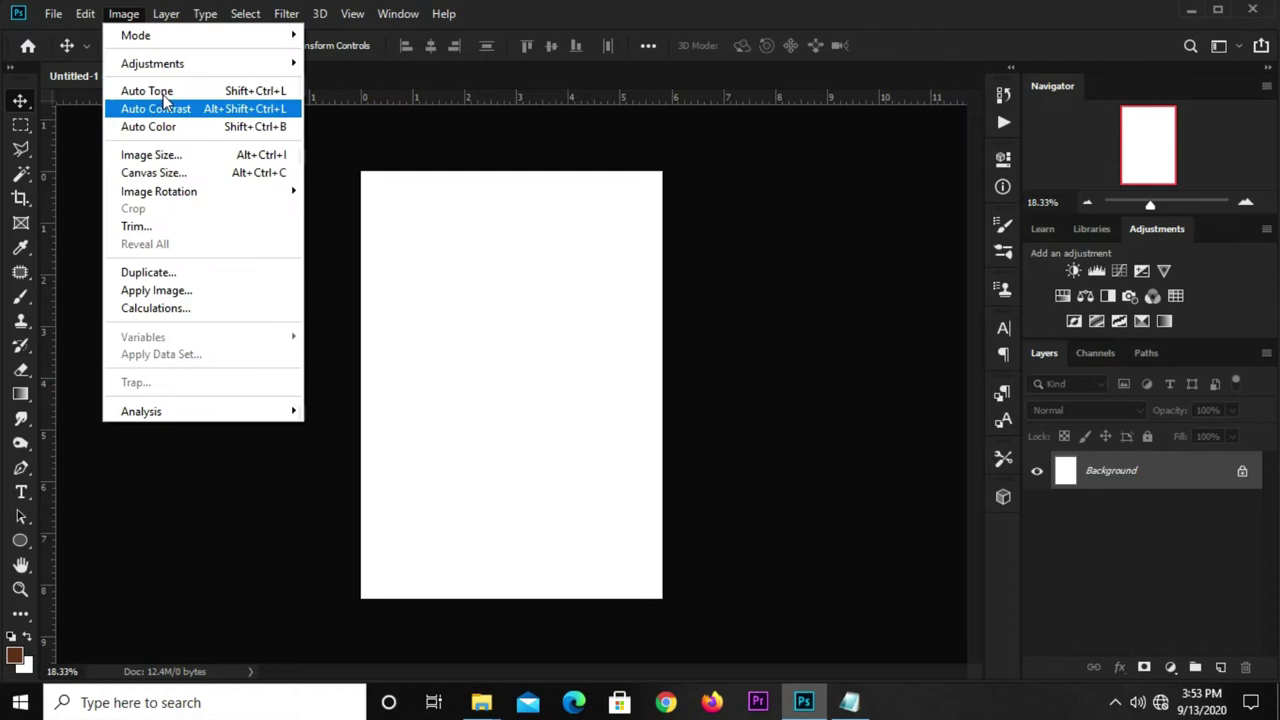
pyautogui.click(352, 208)
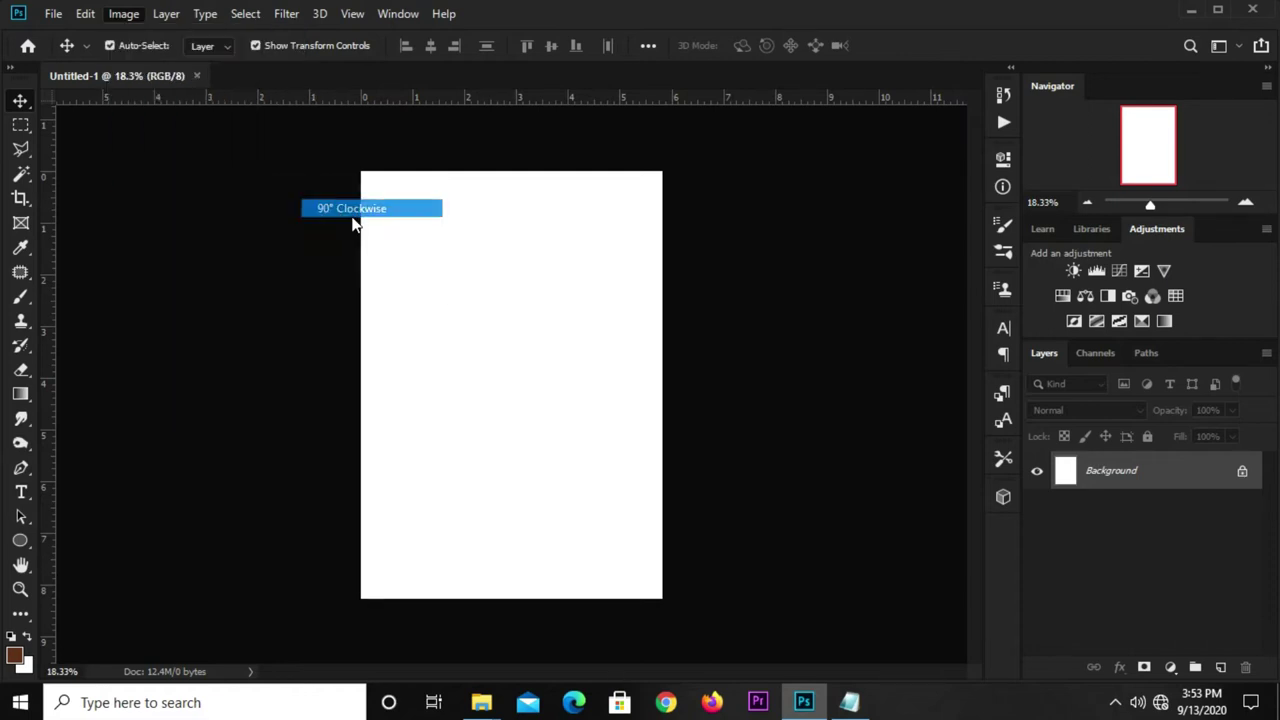
pyautogui.scroll(-1, 504, 366)
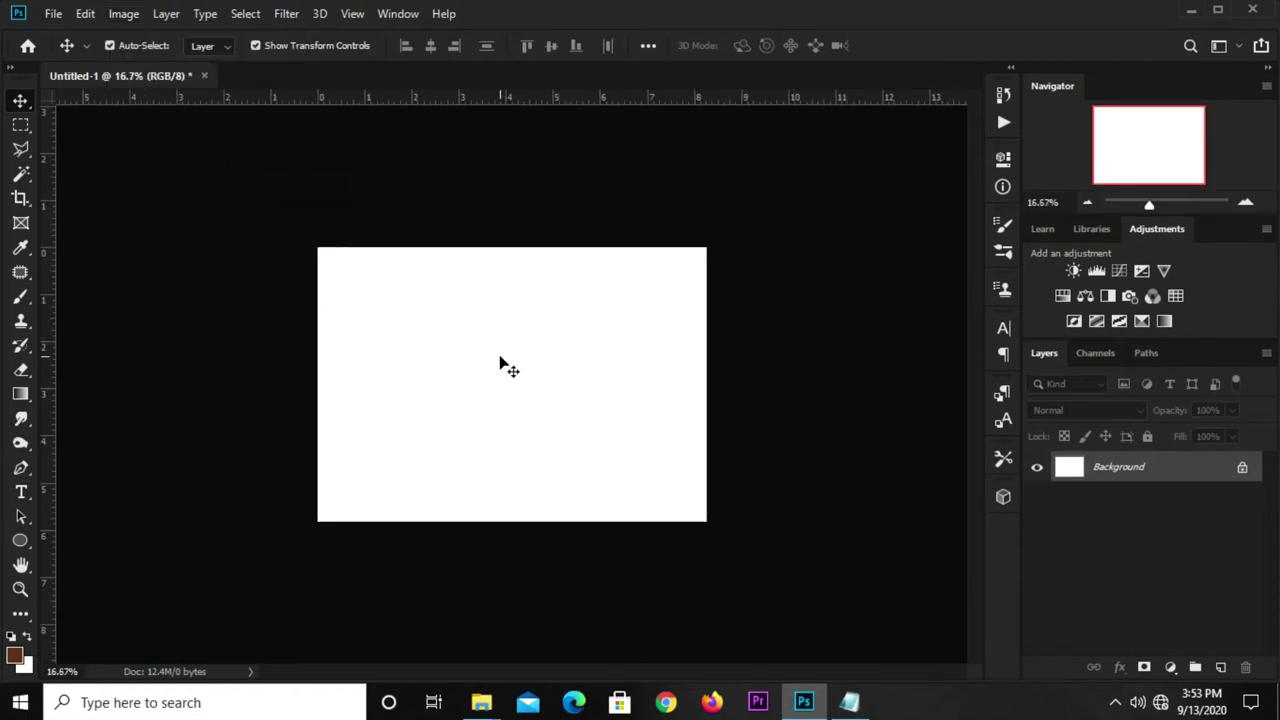
pyautogui.scroll(7, 504, 366)
pyautogui.scroll(-1, 509, 366)
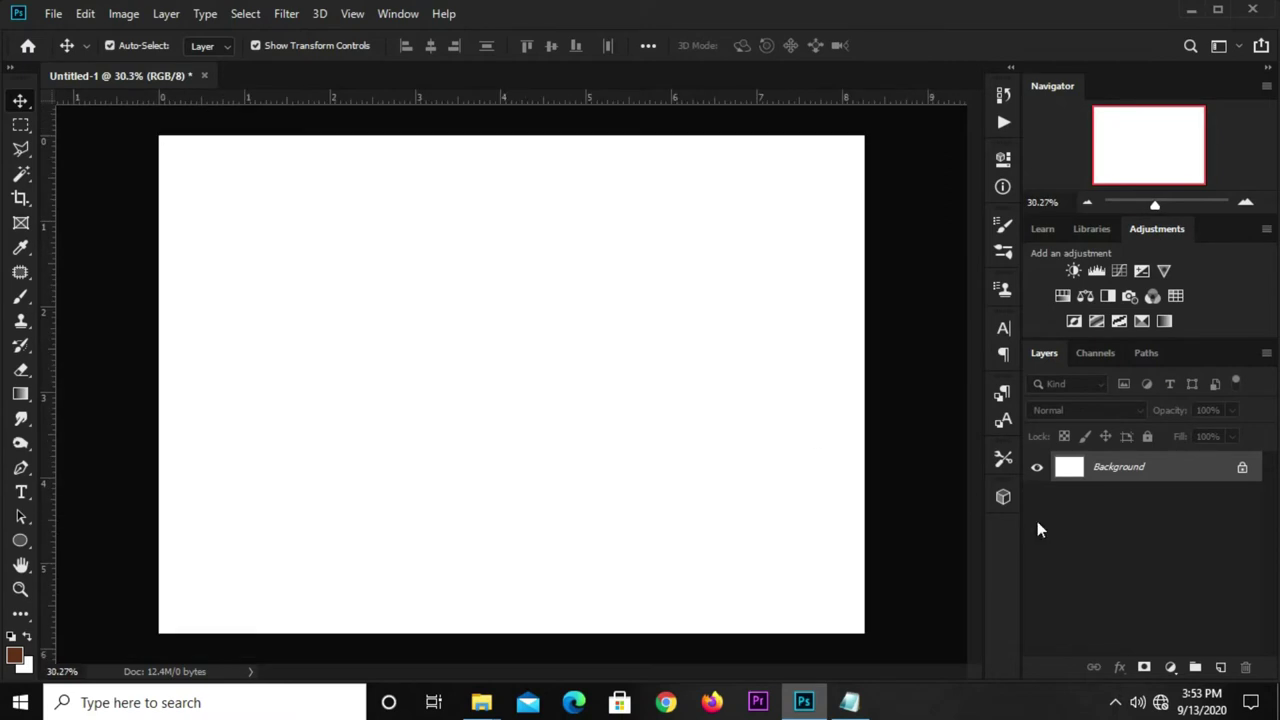
# - Add a Solid Color fill layer using hex 5b2b15 copied from the colour notes
pyautogui.click(1168, 667)
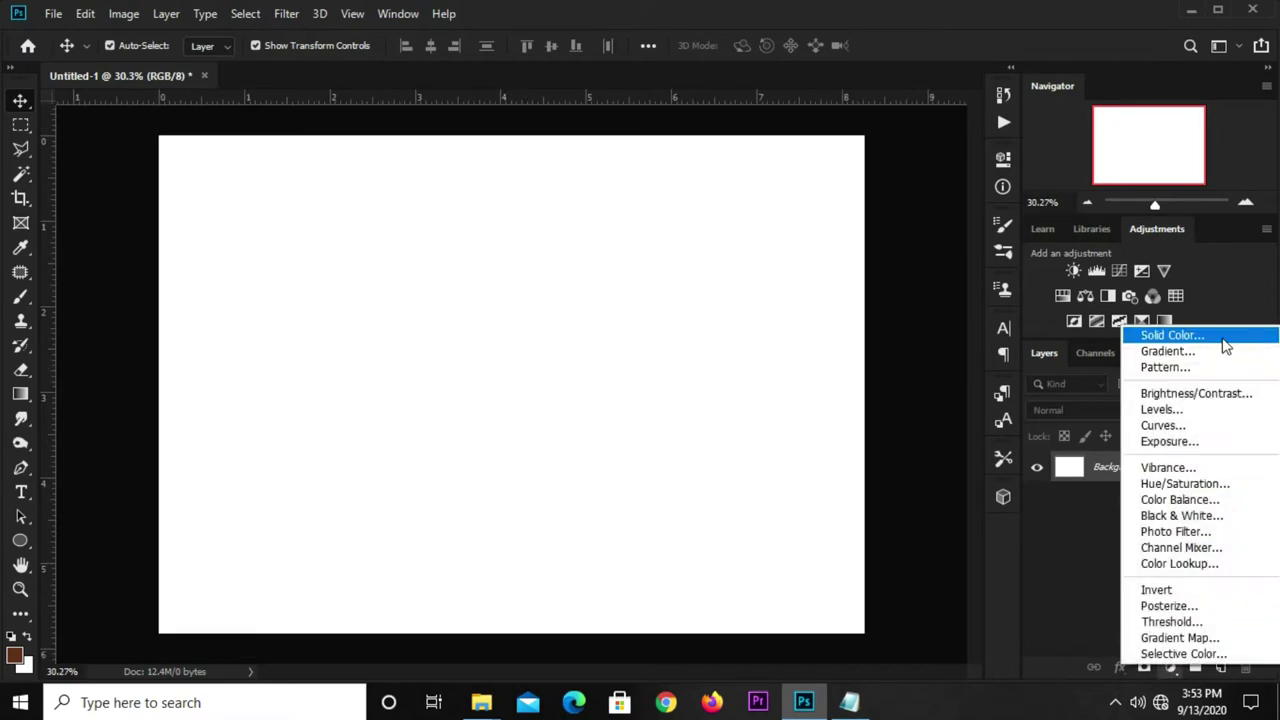
pyautogui.click(1223, 336)
pyautogui.click(849, 702)
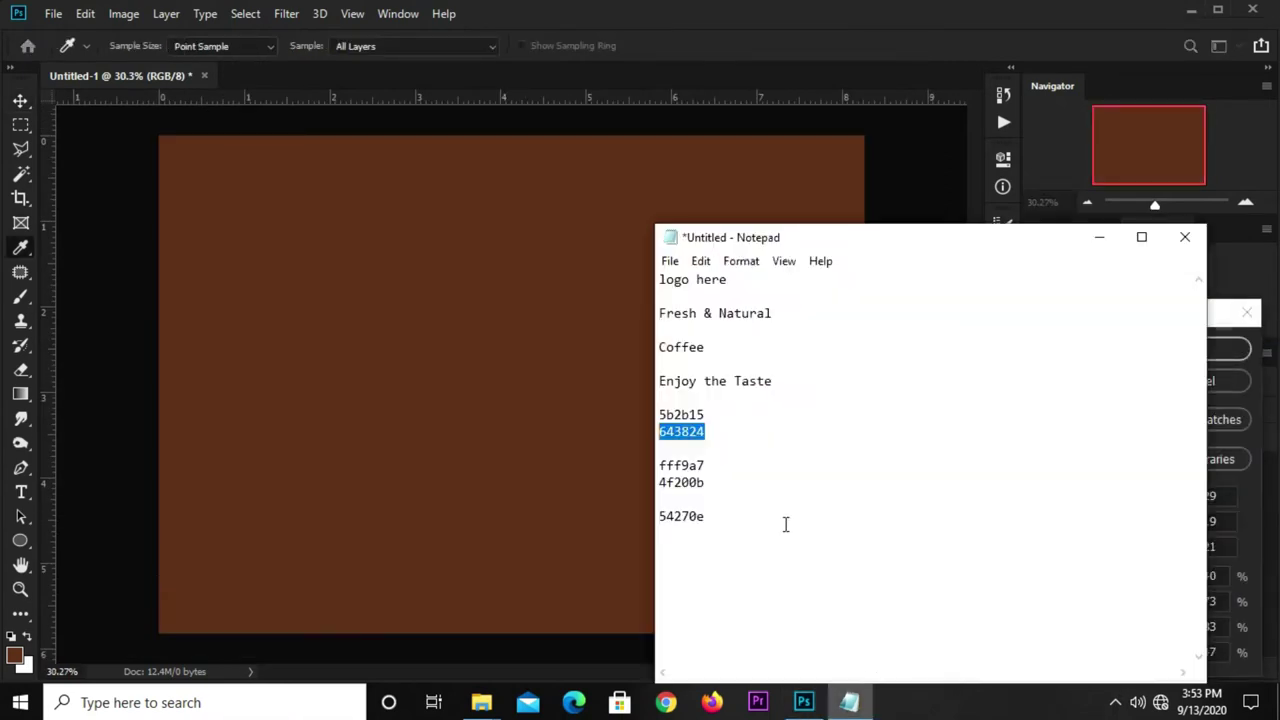
pyautogui.moveTo(711, 419); pyautogui.dragTo(648, 420)
pyautogui.rightClick(664, 414)
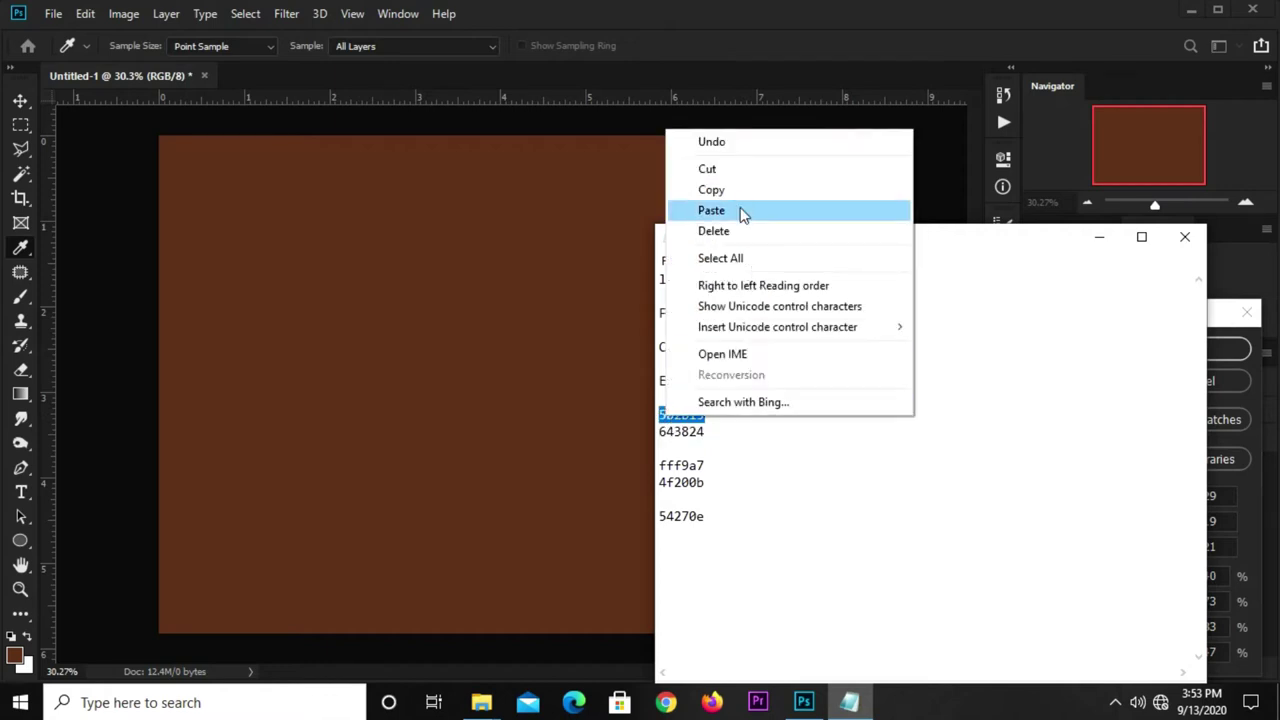
pyautogui.click(743, 200)
pyautogui.click(603, 251)
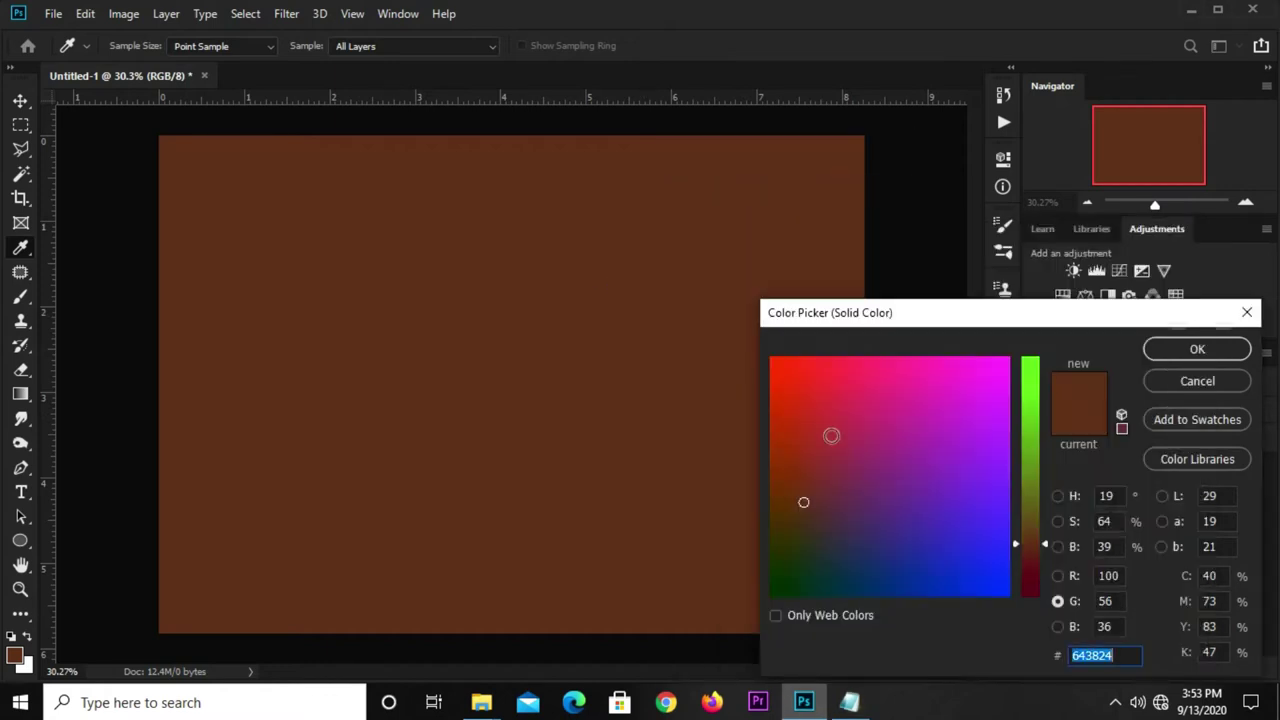
pyautogui.rightClick(1075, 663)
pyautogui.click(1085, 484)
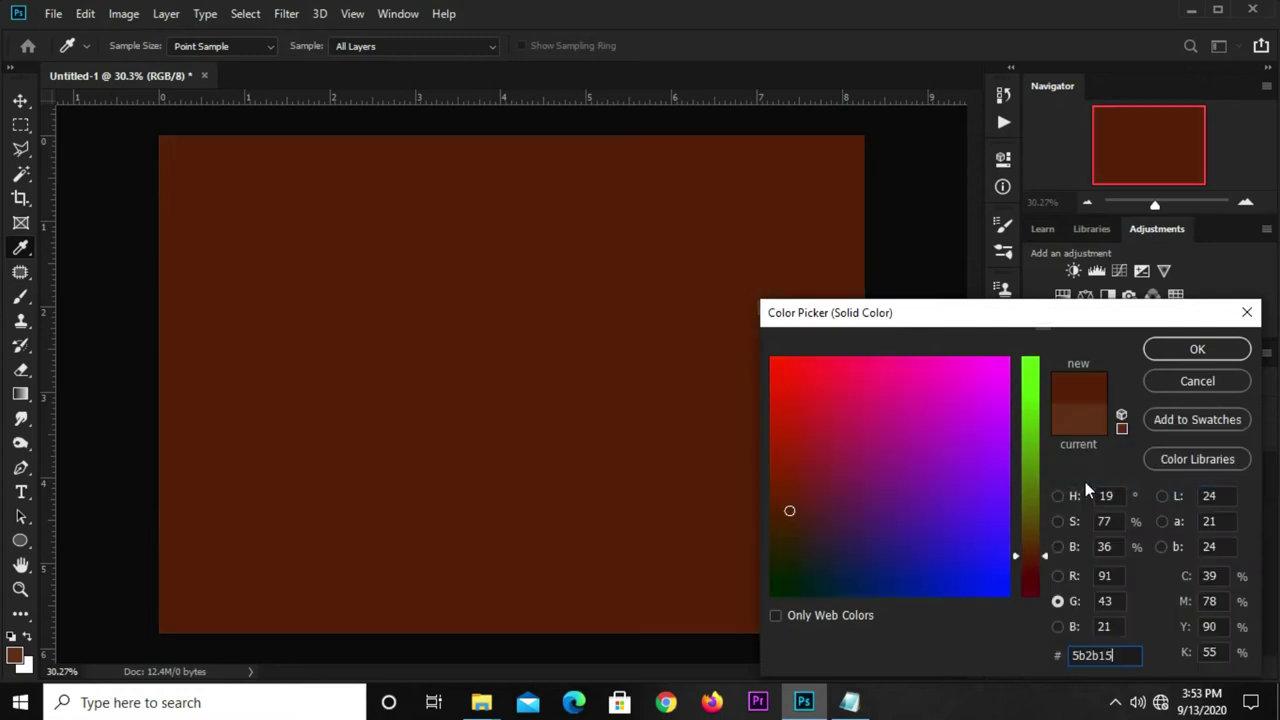
pyautogui.click(1150, 355)
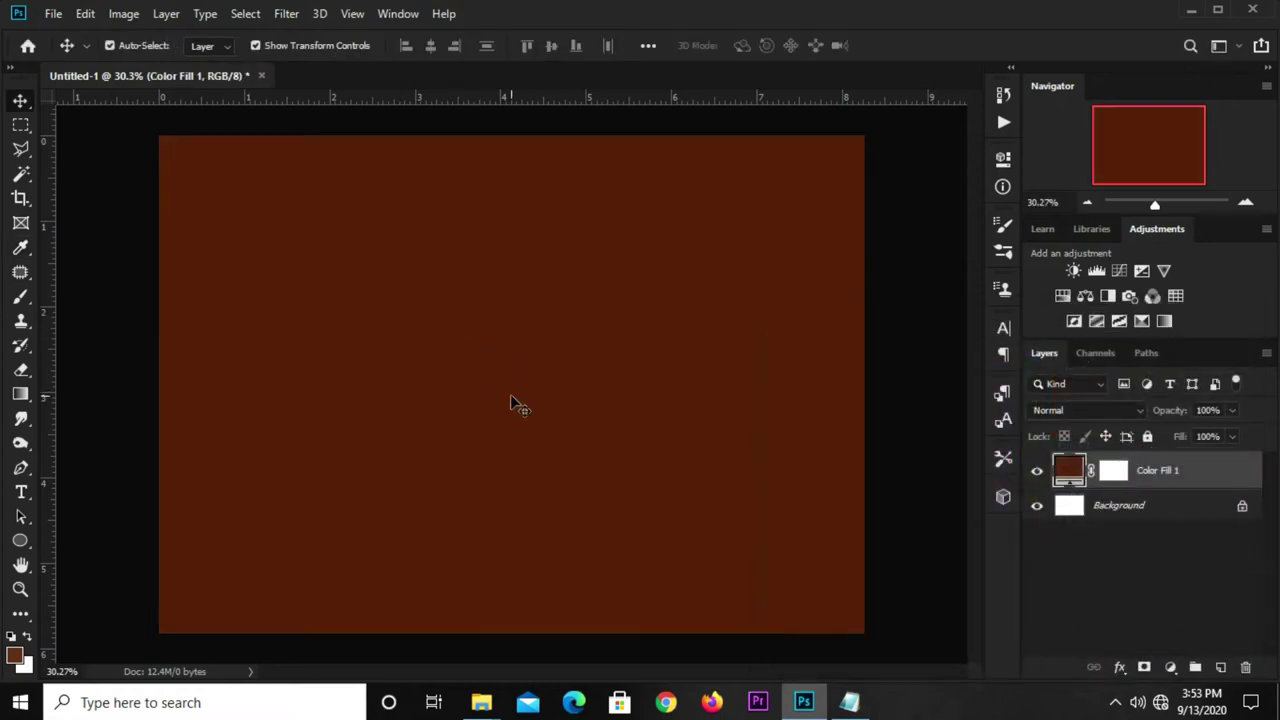
# - Add a new layer, select the Brush tool and set the foreground colour to 643824
pyautogui.click(1220, 666)
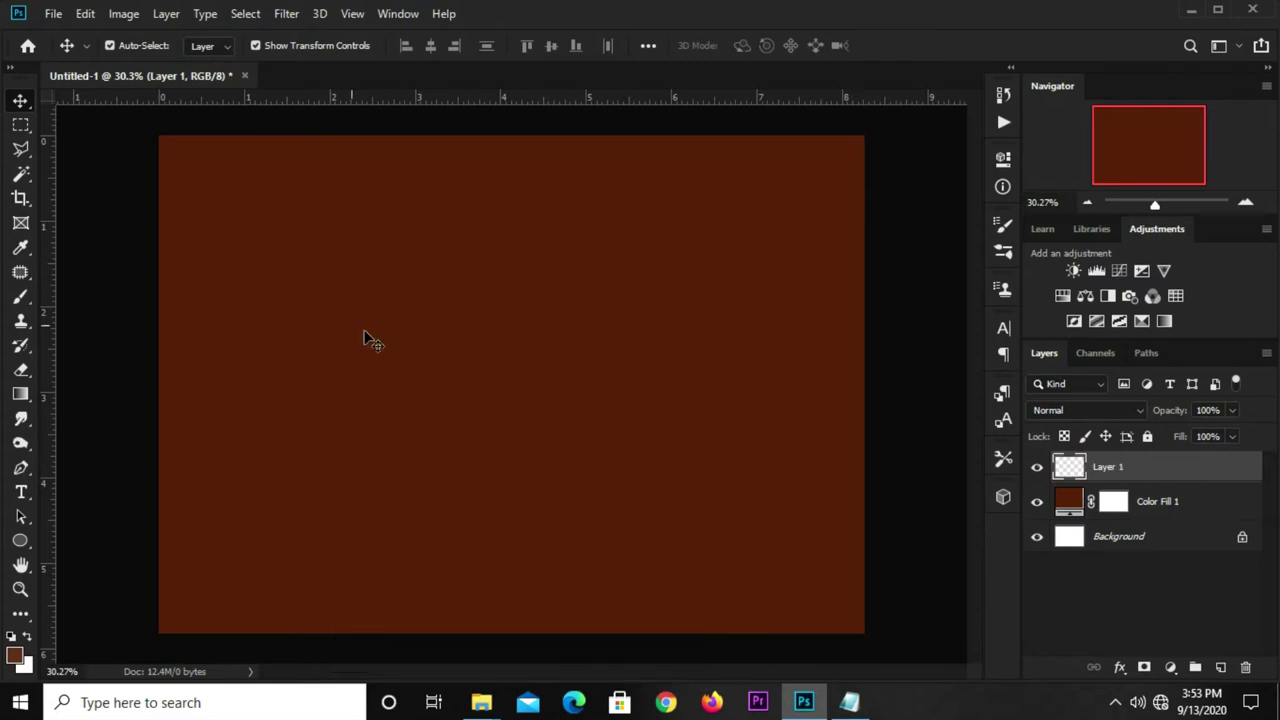
pyautogui.rightClick(22, 296)
pyautogui.click(74, 296)
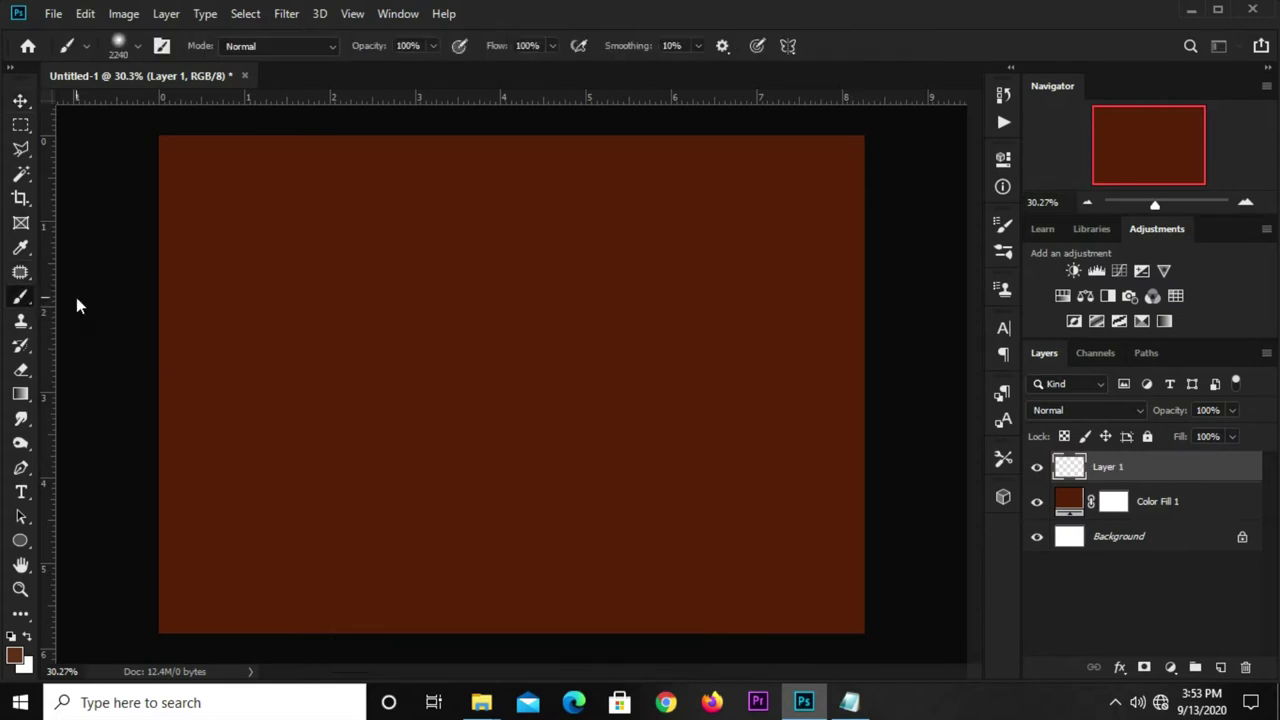
pyautogui.click(18, 656)
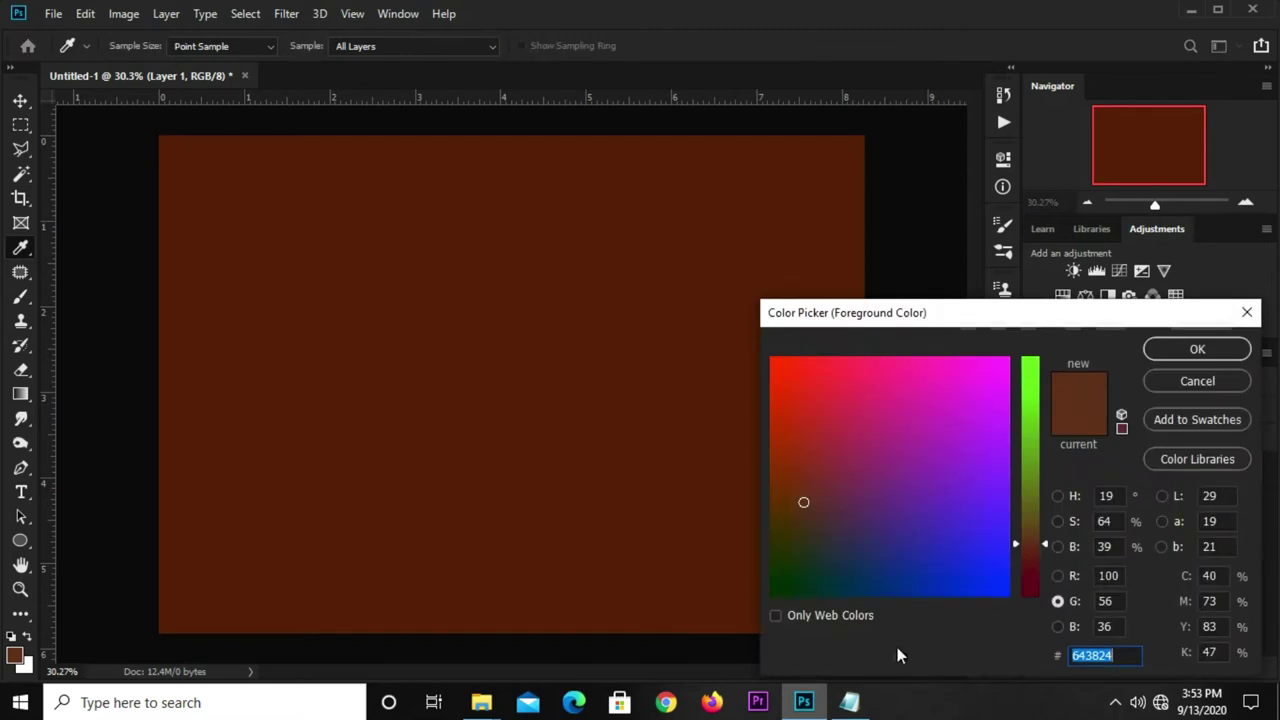
pyautogui.click(852, 698)
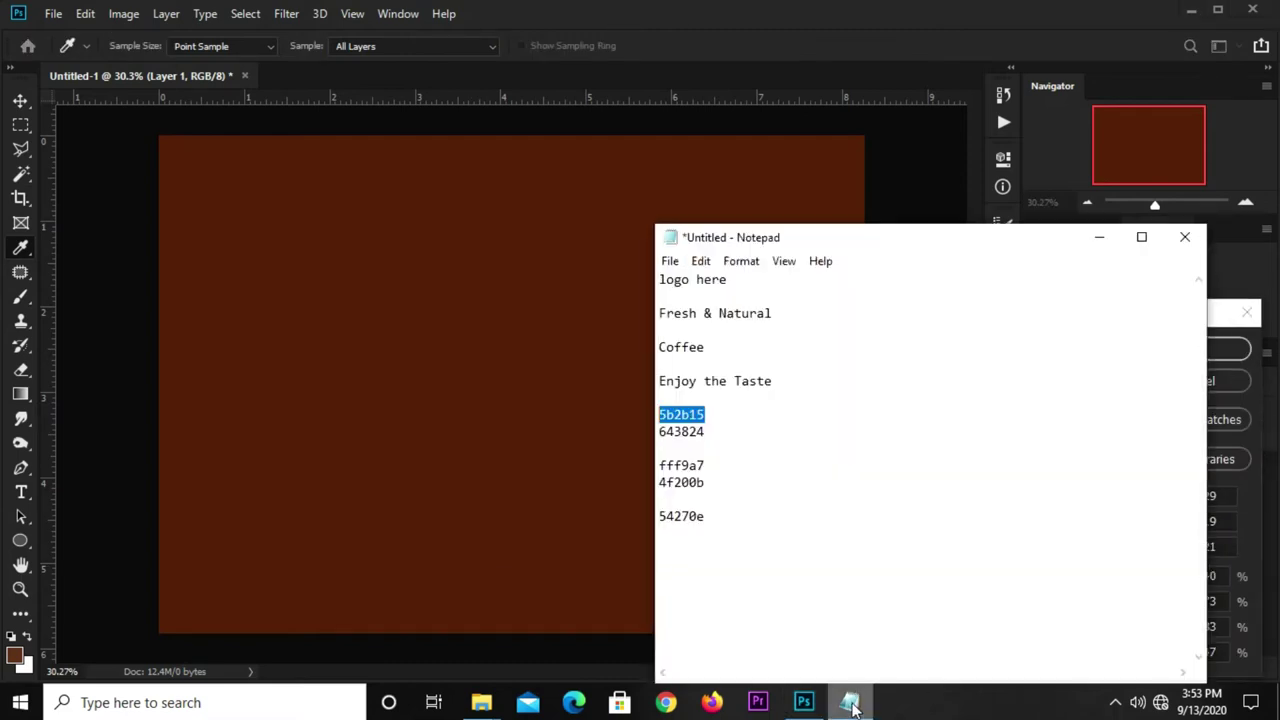
pyautogui.moveTo(712, 431); pyautogui.dragTo(658, 431)
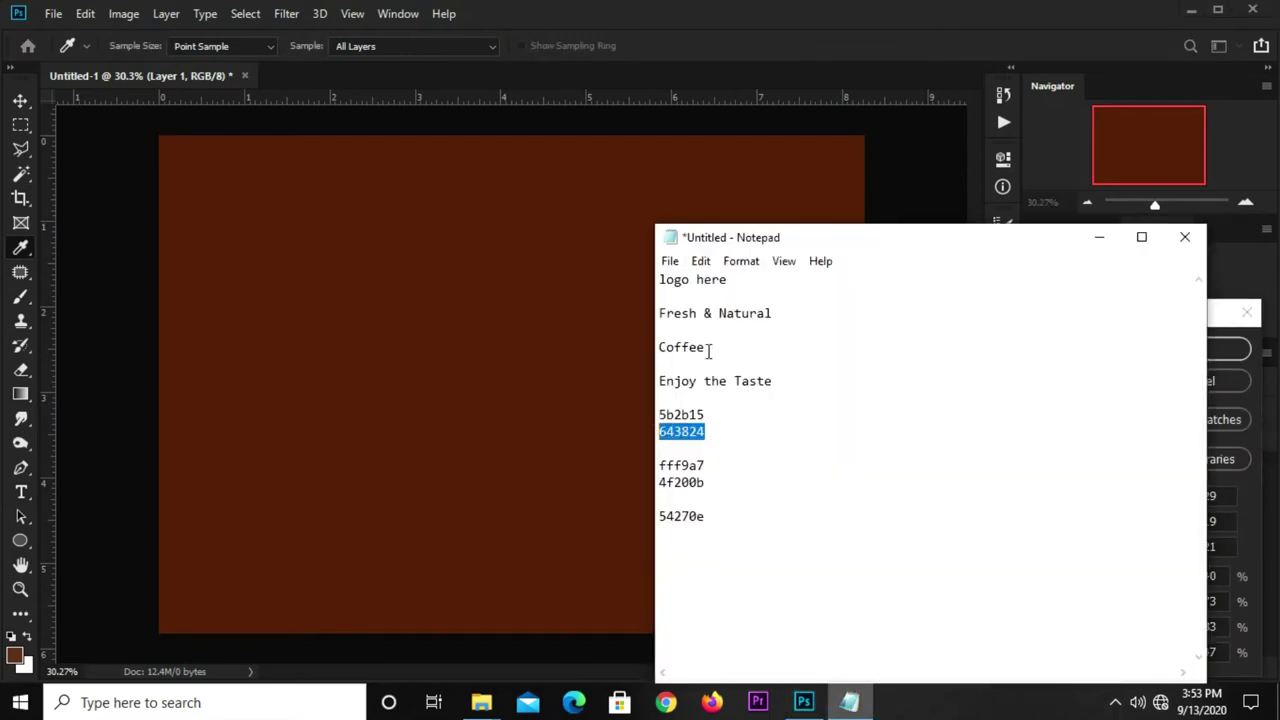
pyautogui.click(864, 71)
pyautogui.hotkey('ctrl', 'v')
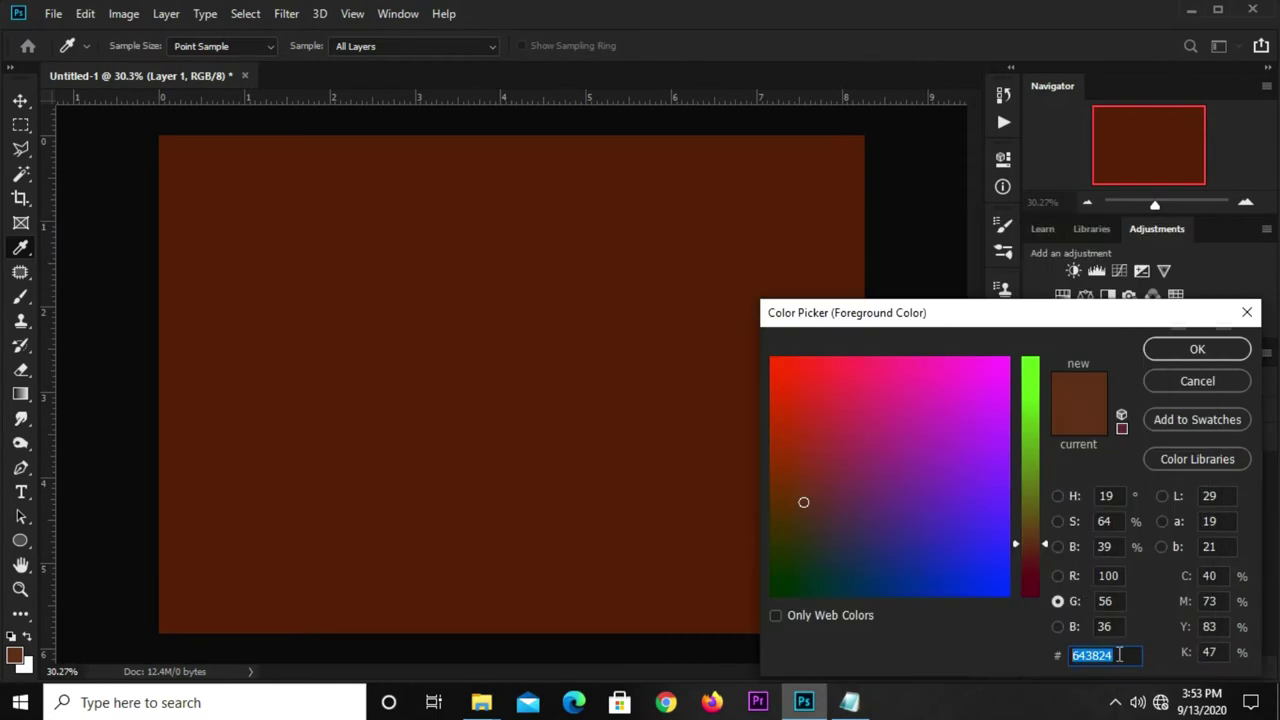
pyautogui.click(1197, 349)
# - Paint one 1900 px, 0% hardness brush dab at the canvas centre
pyautogui.press('b')
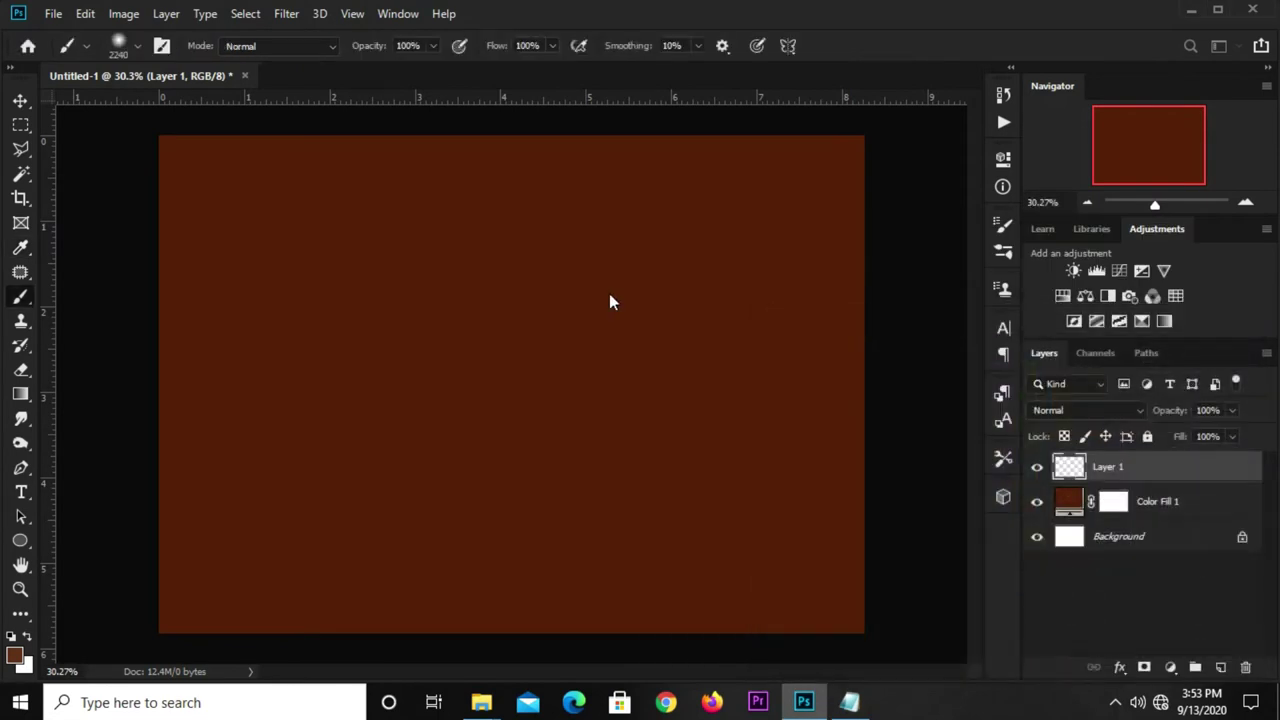
pyautogui.press('[')
pyautogui.press('[')
pyautogui.press('[')
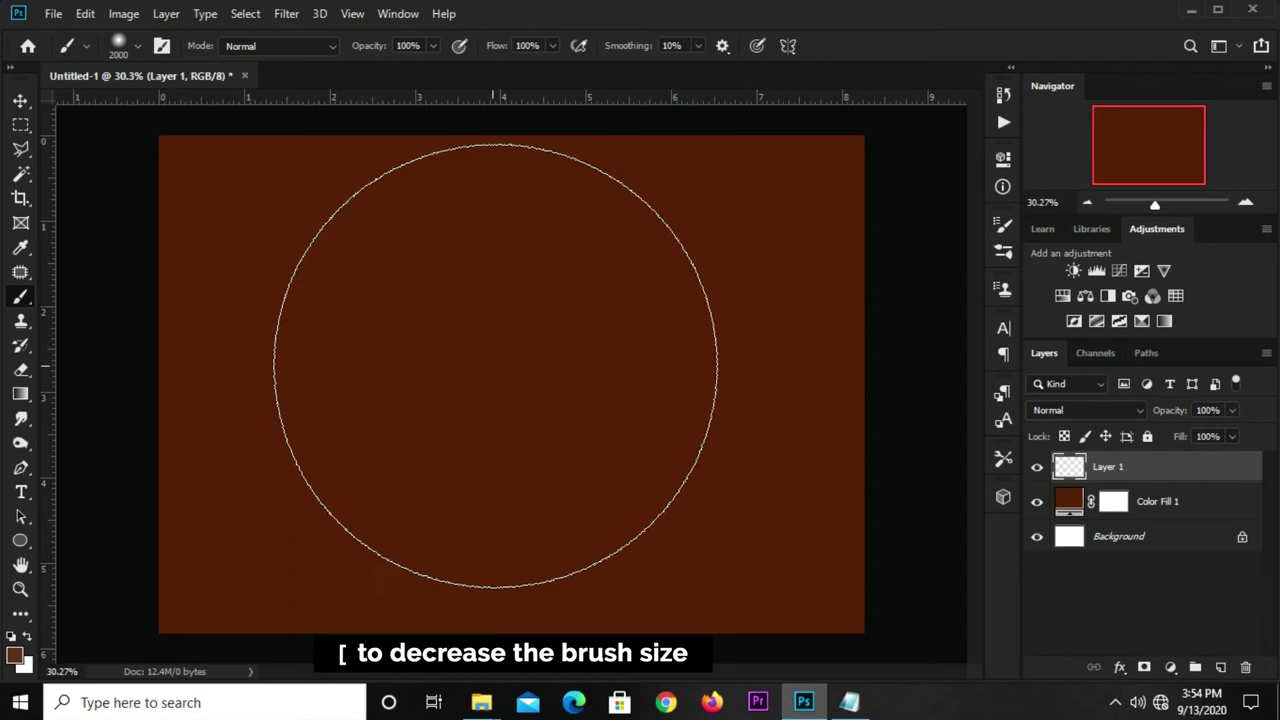
pyautogui.click(117, 46)
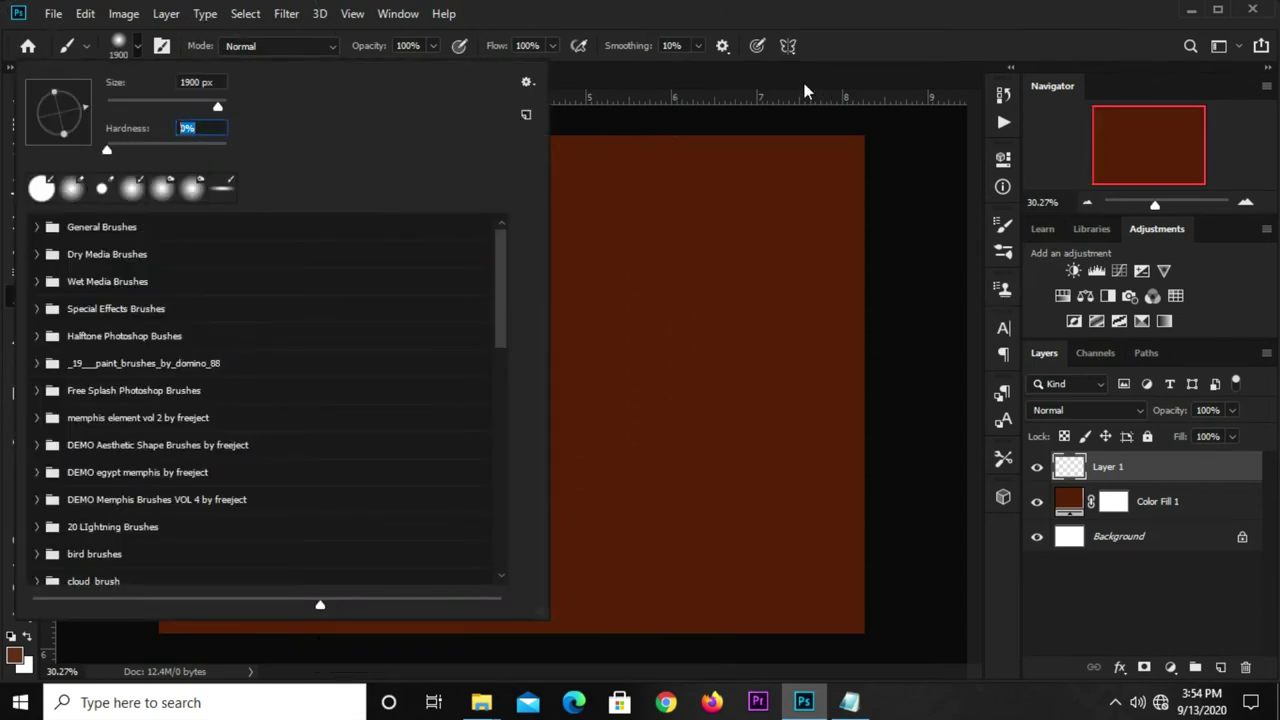
pyautogui.press('Return')
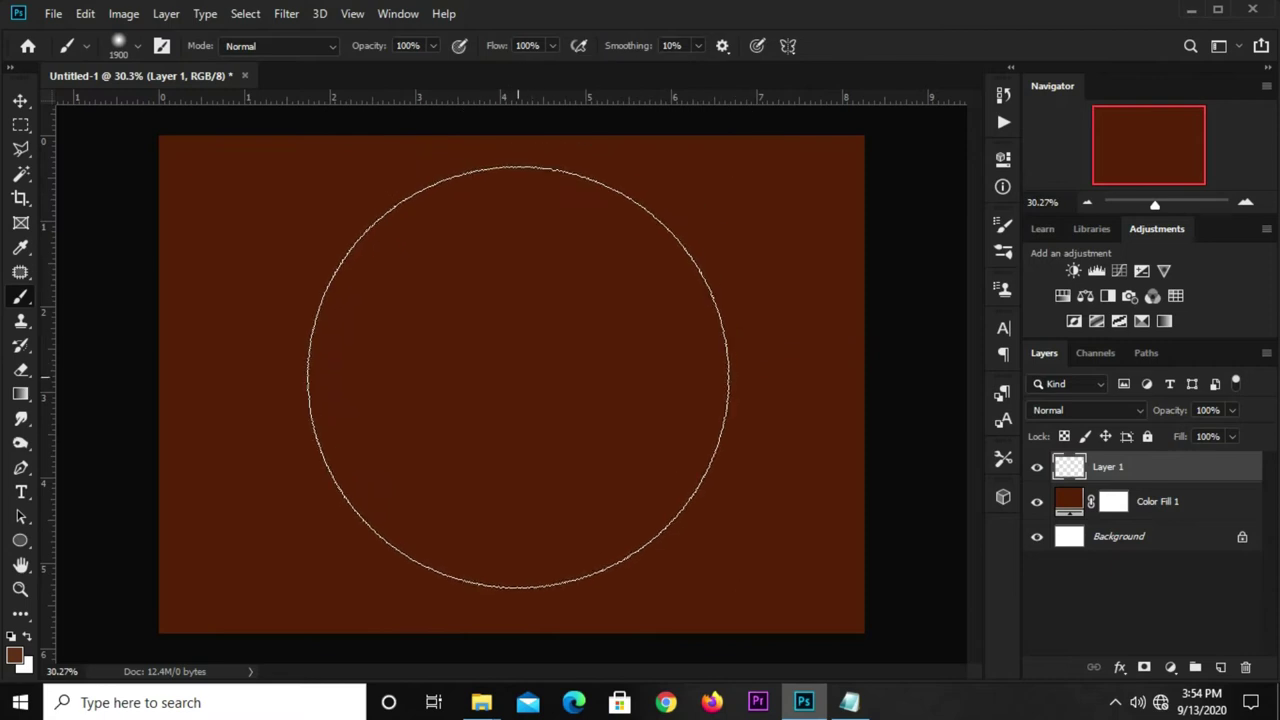
pyautogui.click(518, 377)
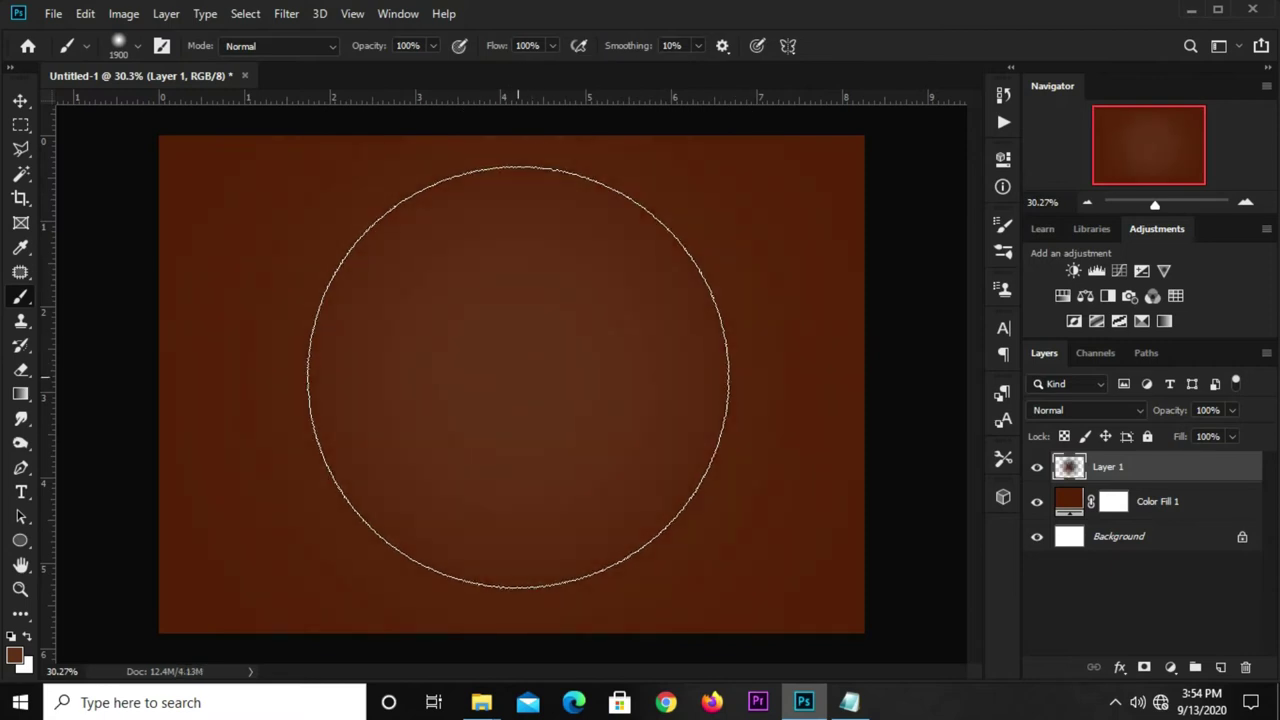
# - Set Layer 1's blend mode to Screen and its opacity to about 91%
pyautogui.press('v')
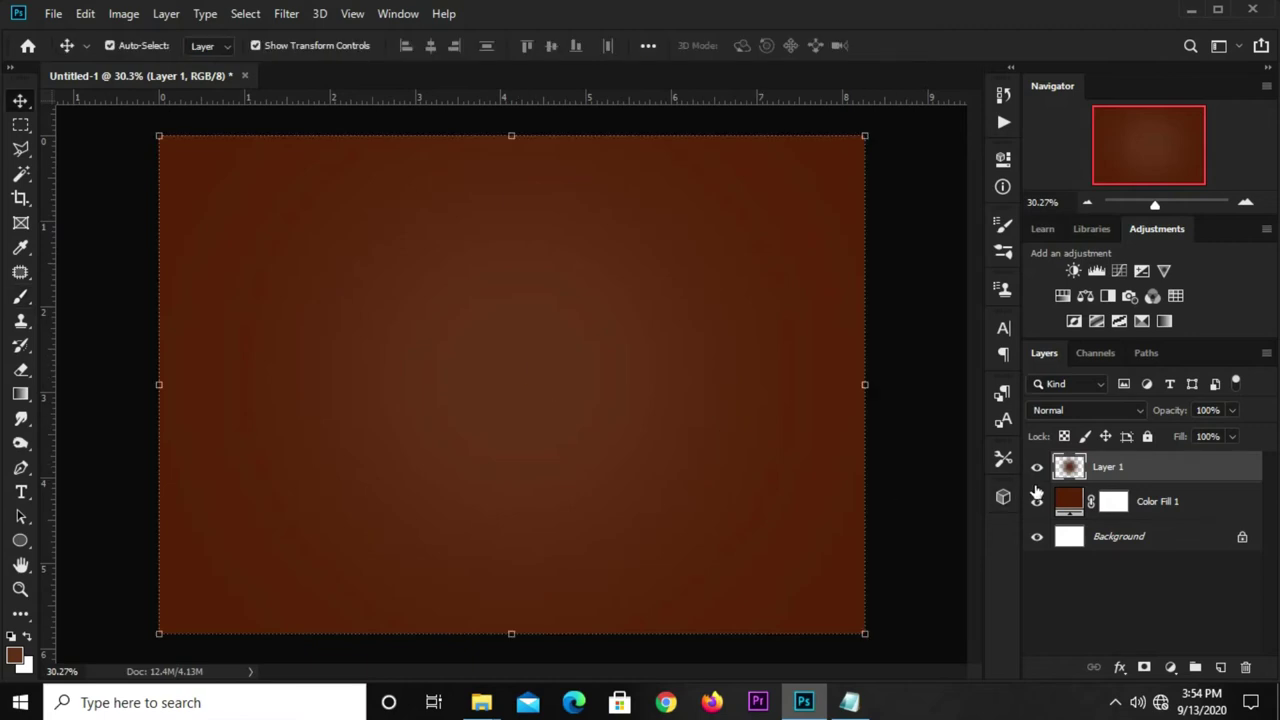
pyautogui.click(1037, 466)
pyautogui.click(550, 402)
pyautogui.click(1085, 410)
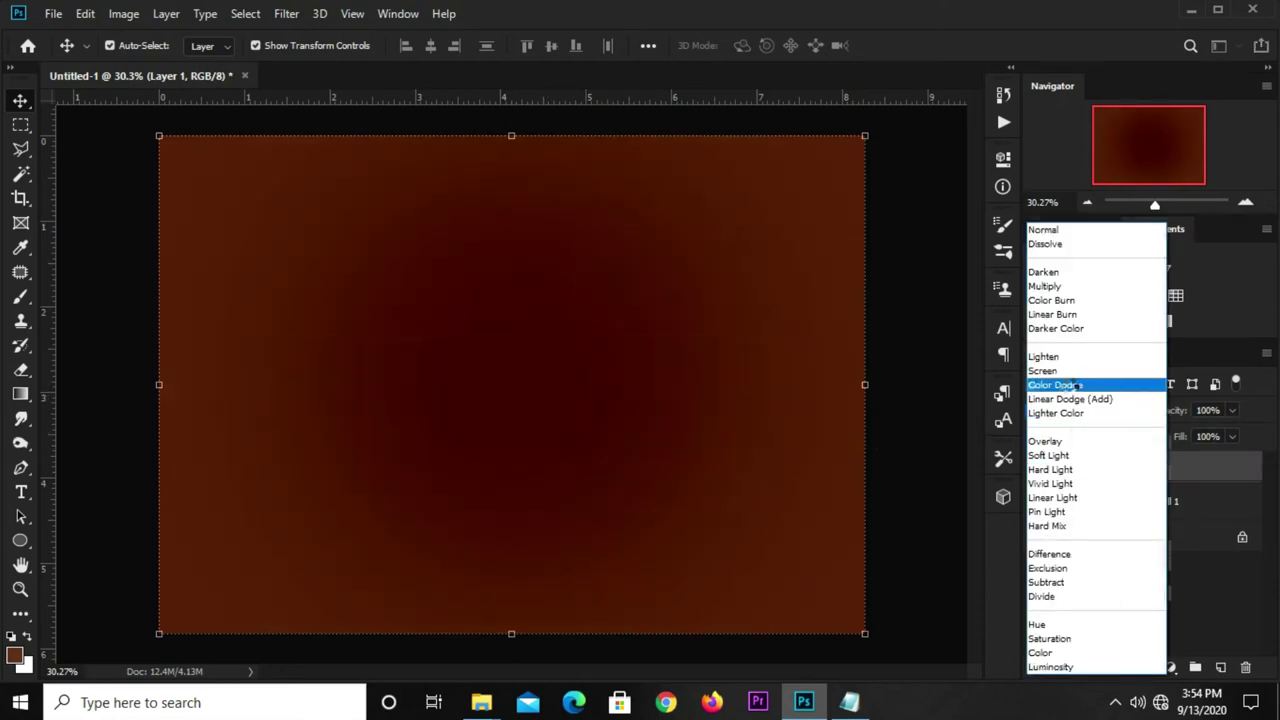
pyautogui.click(1063, 371)
pyautogui.click(1232, 410)
pyautogui.moveTo(1236, 434); pyautogui.dragTo(1230, 435)
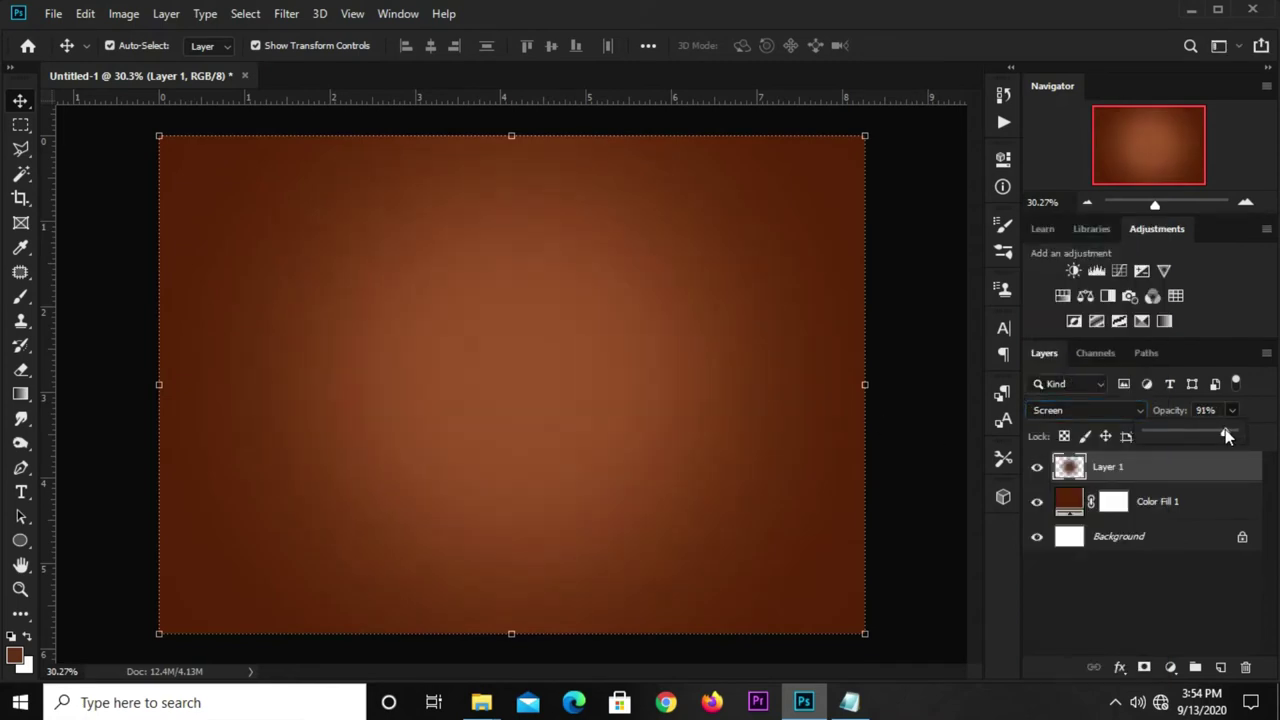
pyautogui.click(889, 332)
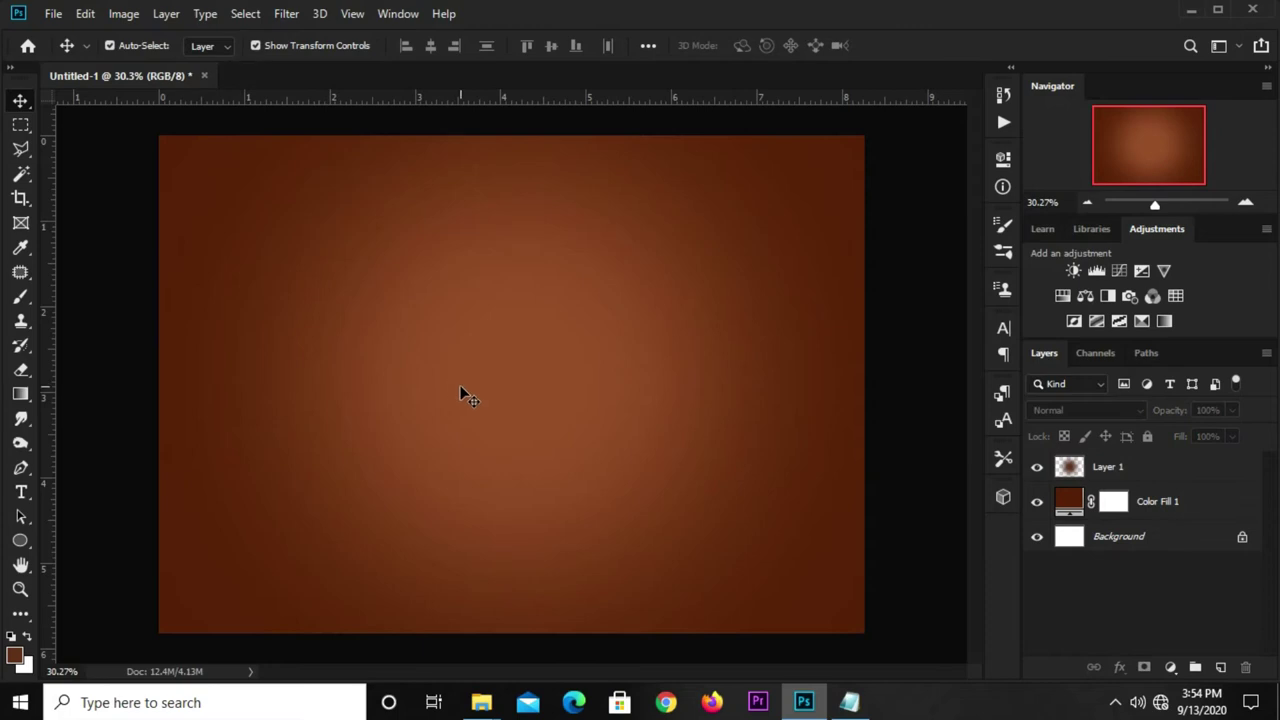
# - Add Layer 2 and set the foreground colour to 4f200b from the colour notes
pyautogui.click(1220, 667)
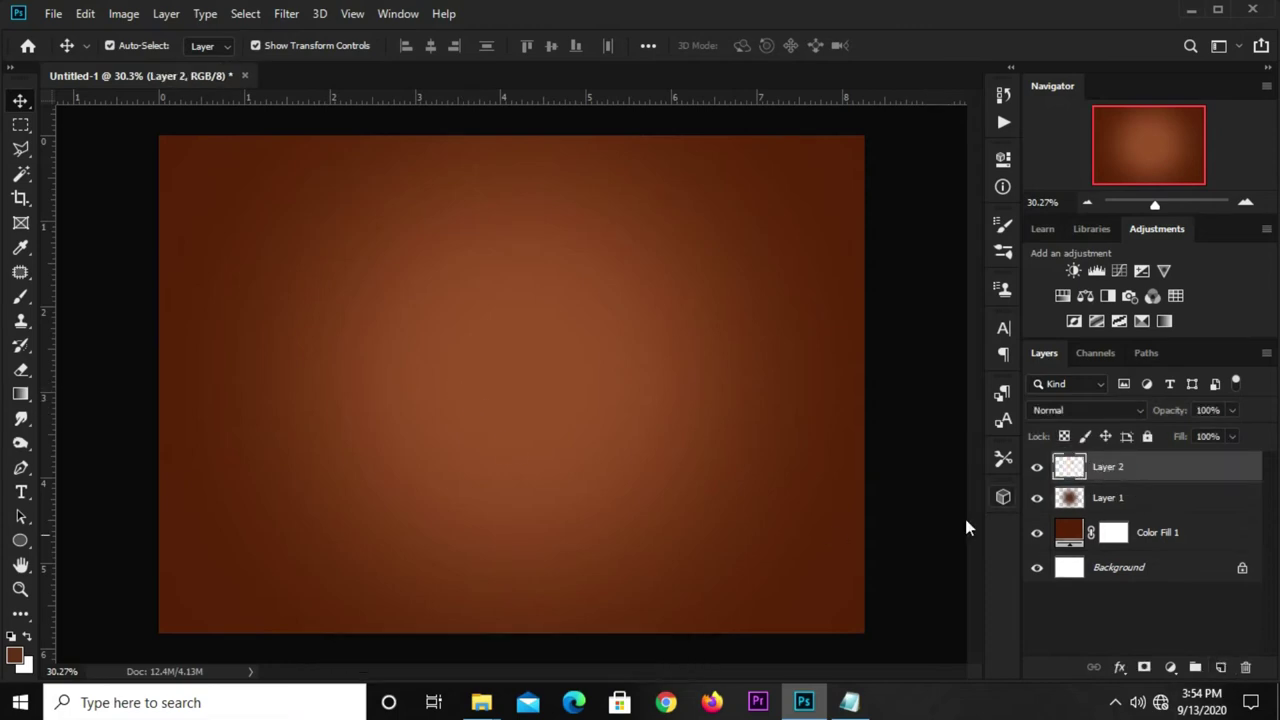
pyautogui.click(849, 702)
pyautogui.moveTo(709, 484); pyautogui.dragTo(656, 484)
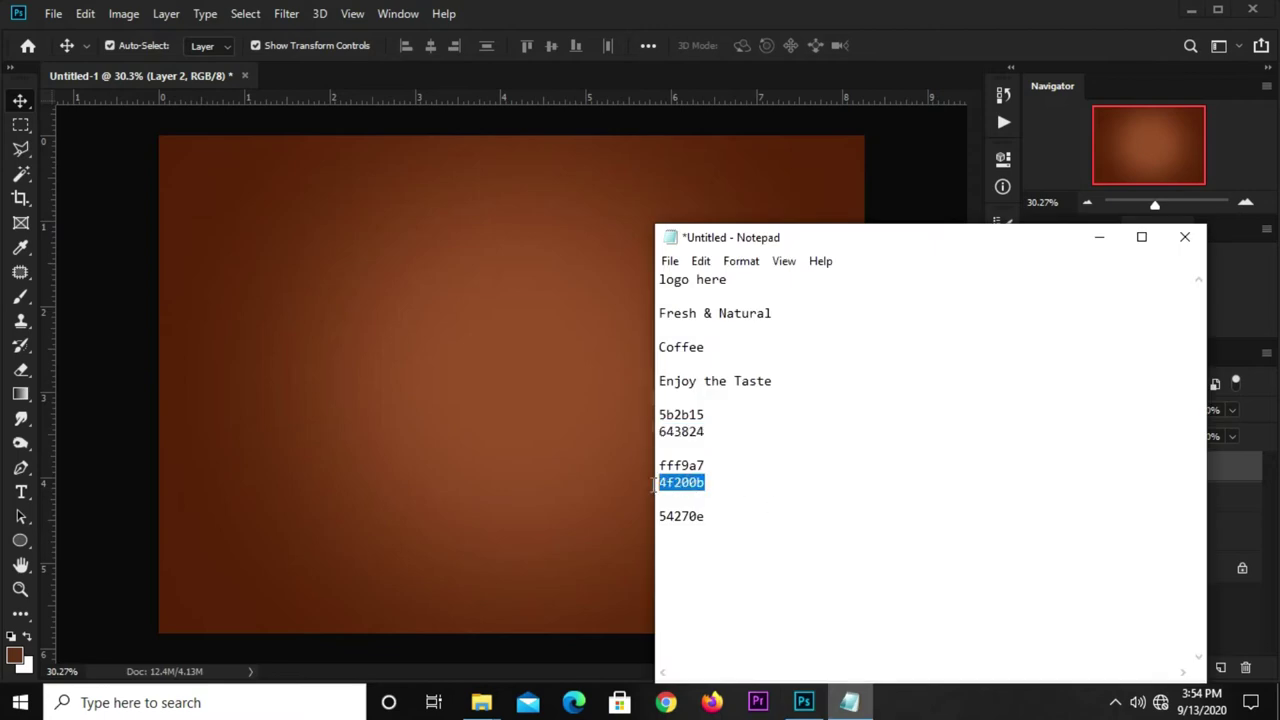
pyautogui.rightClick(668, 480)
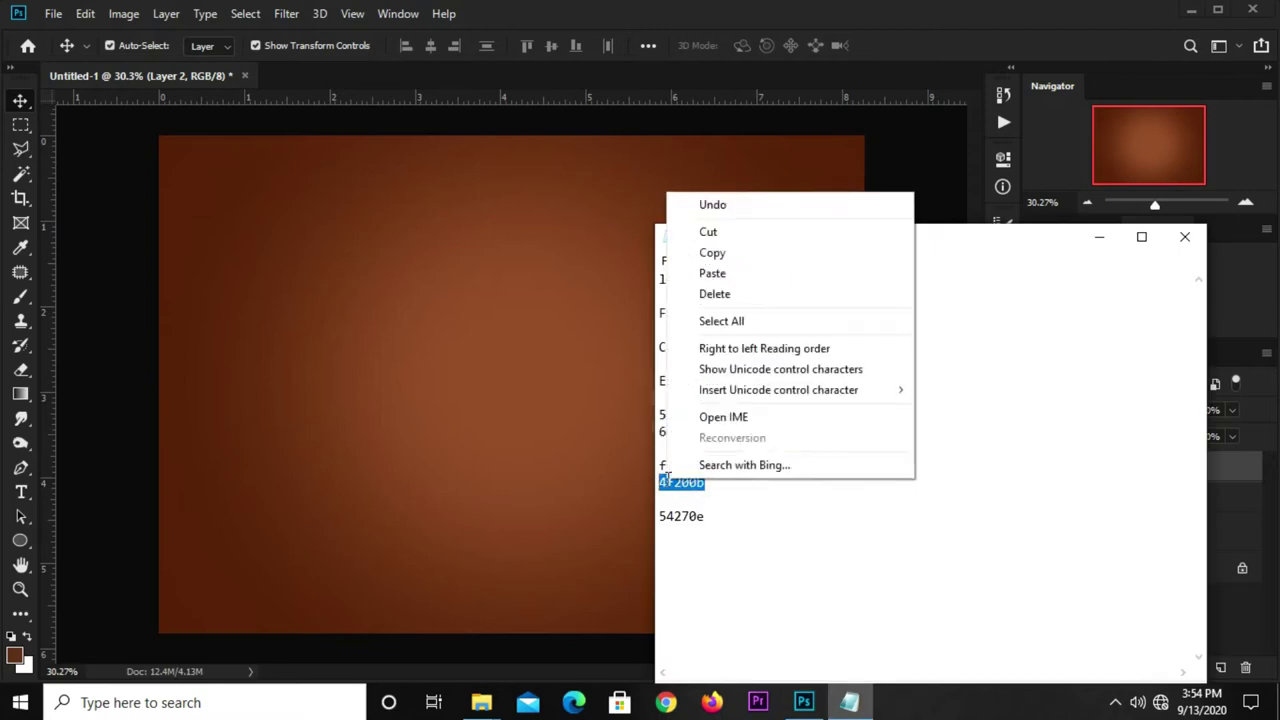
pyautogui.click(712, 258)
pyautogui.click(817, 165)
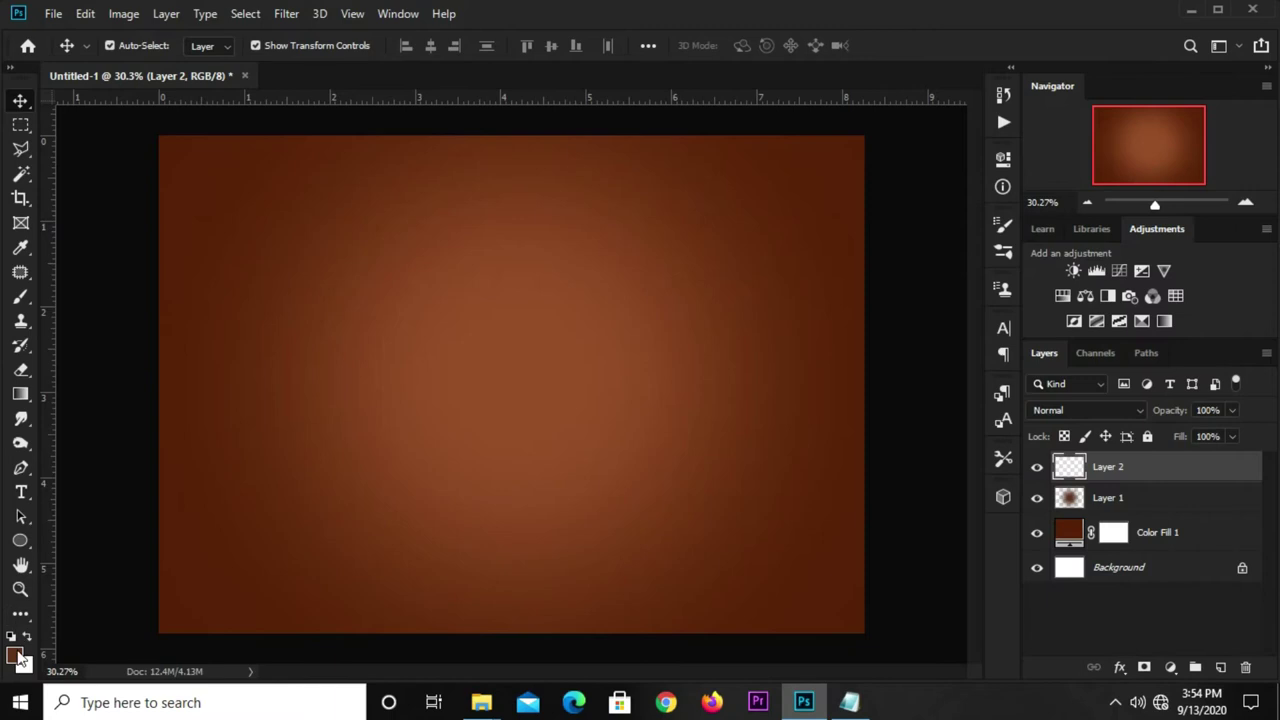
pyautogui.click(16, 656)
pyautogui.rightClick(1095, 655)
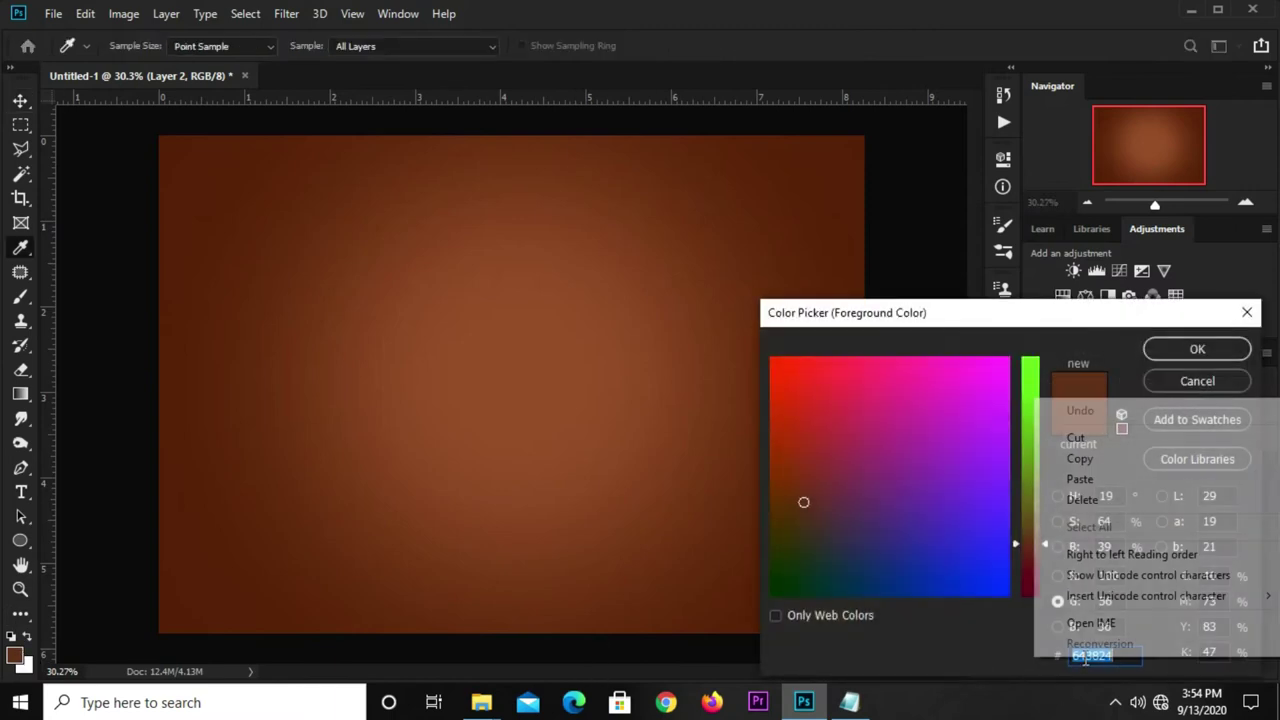
pyautogui.click(1089, 480)
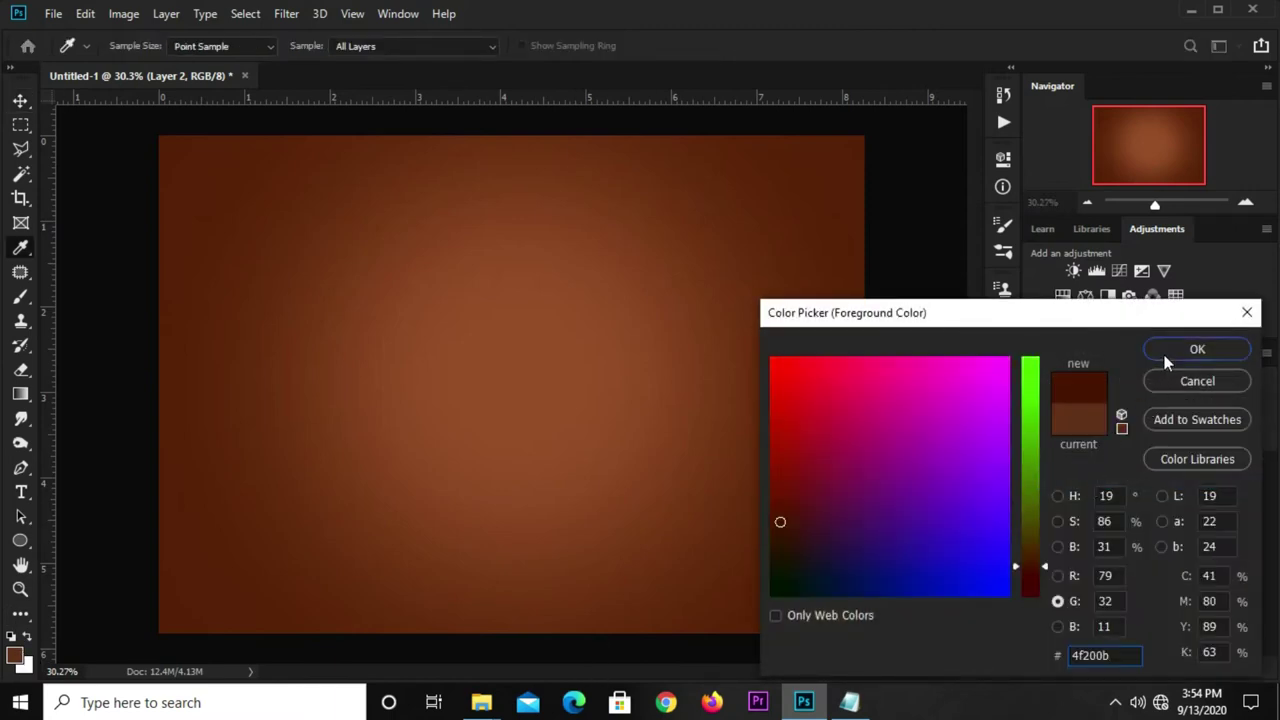
pyautogui.click(1165, 355)
# - Switch to a soft brush and resize it, keeping 4f200b as the foreground colour
pyautogui.rightClick(18, 300)
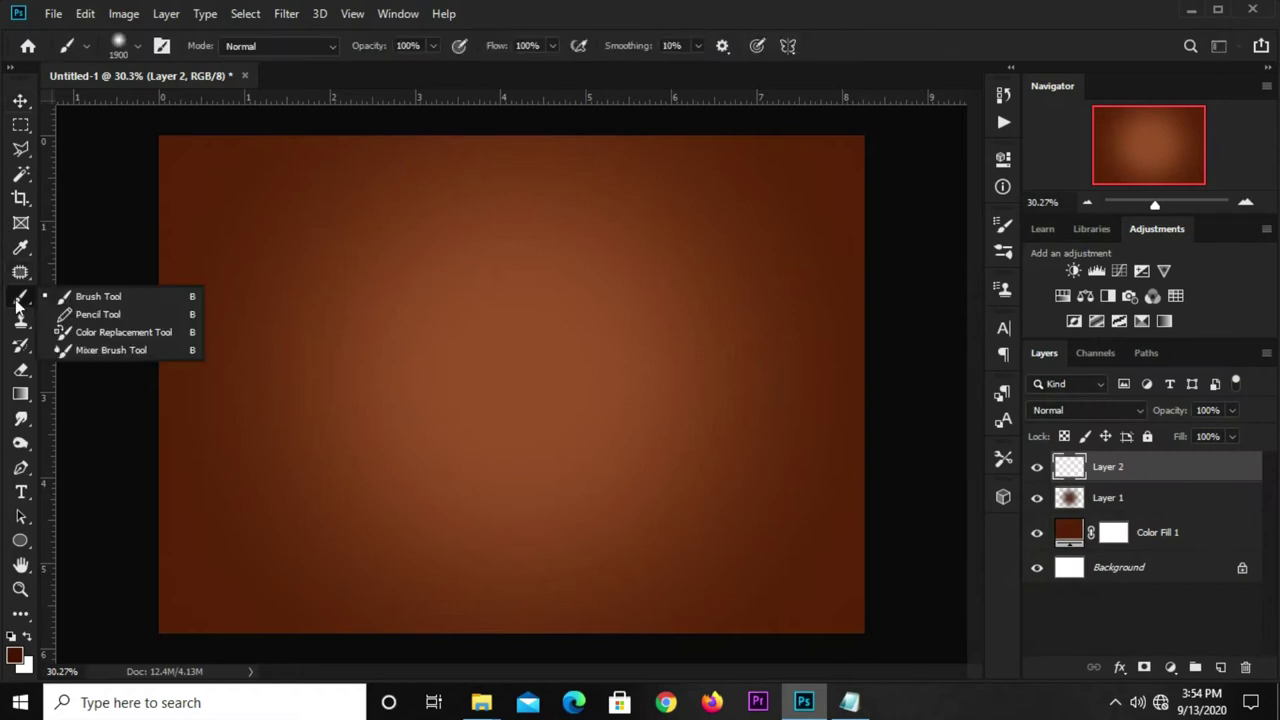
pyautogui.click(60, 297)
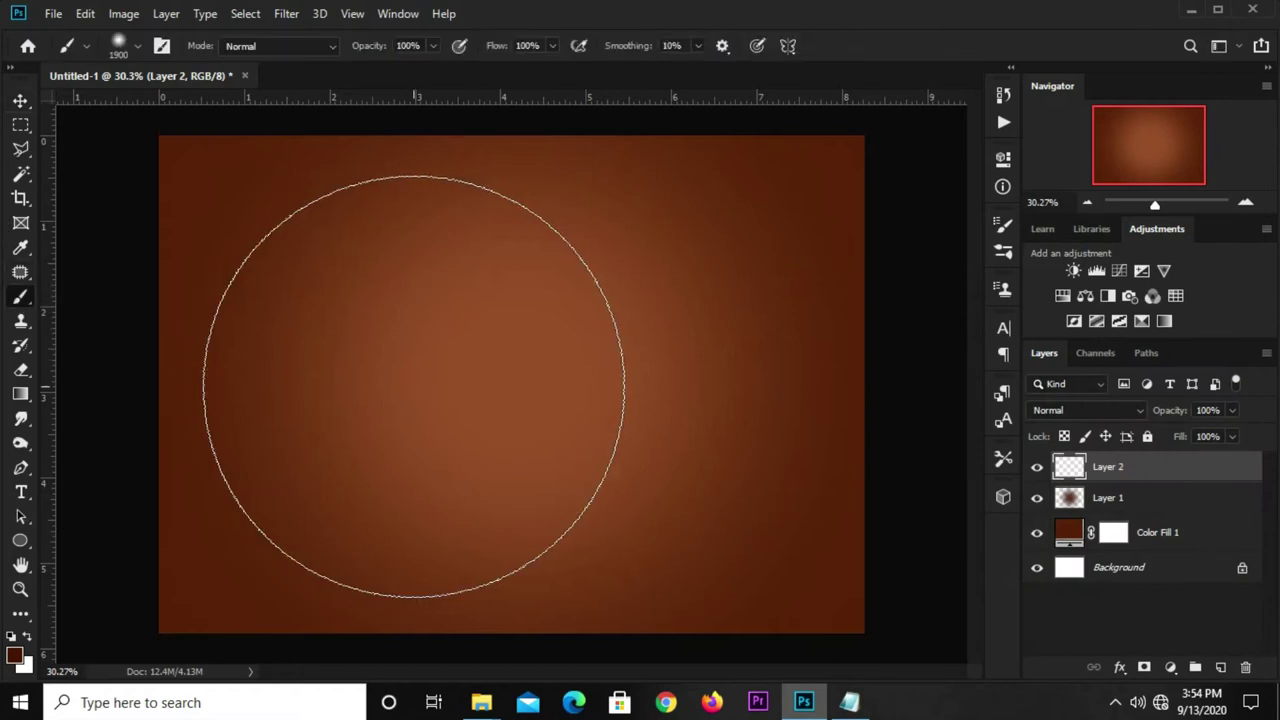
pyautogui.press('[')
pyautogui.press('[')
pyautogui.press('[')
pyautogui.press('[')
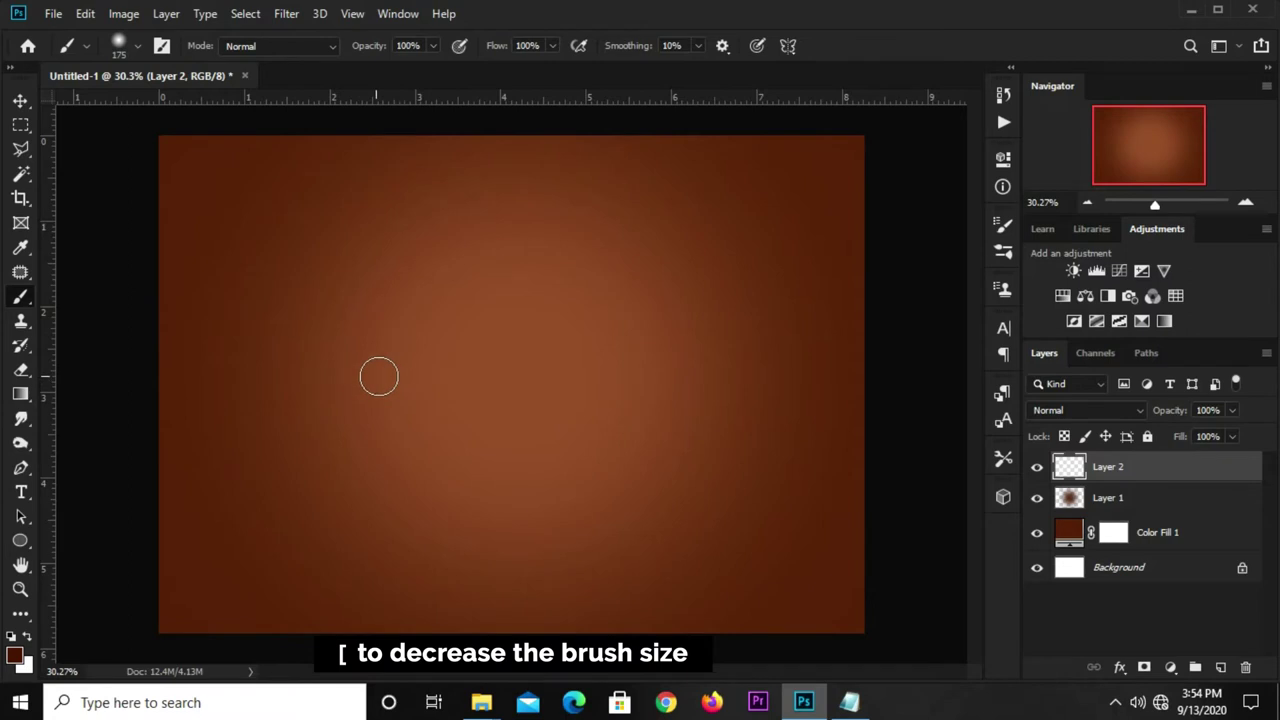
pyautogui.press(']')
pyautogui.press(']')
pyautogui.press(']')
pyautogui.press('[')
pyautogui.click(14, 655)
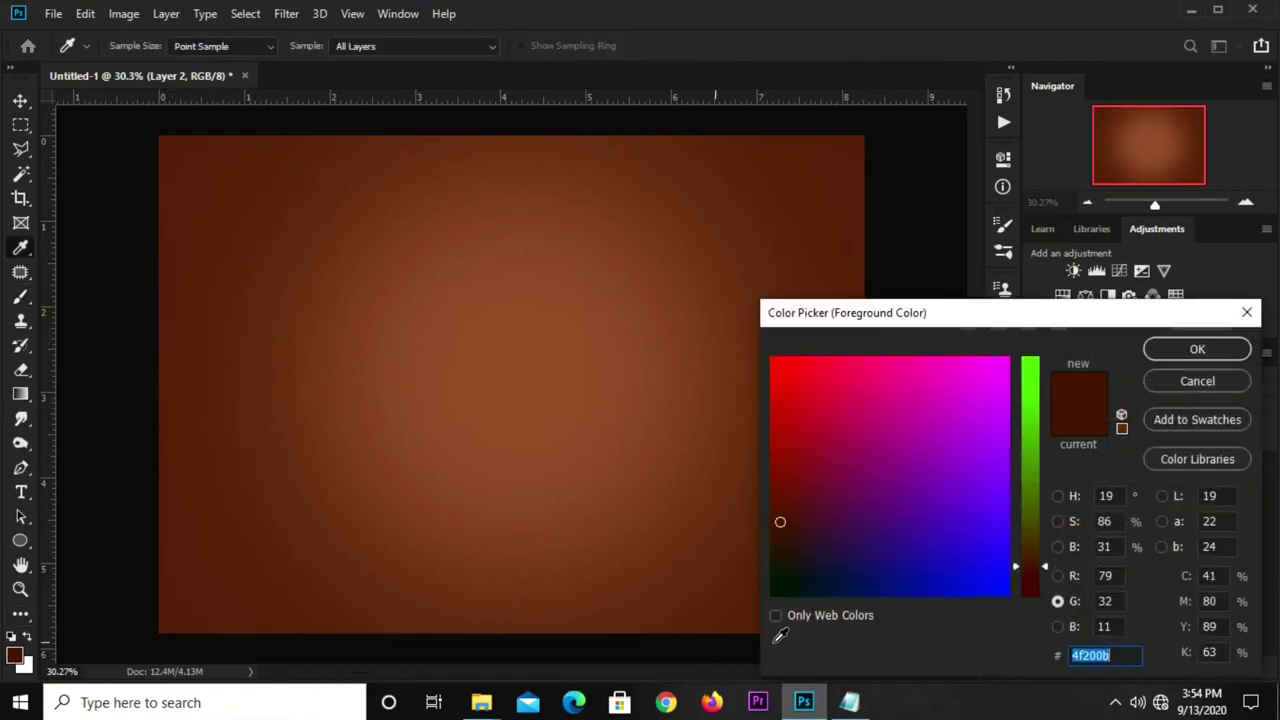
pyautogui.click(1192, 349)
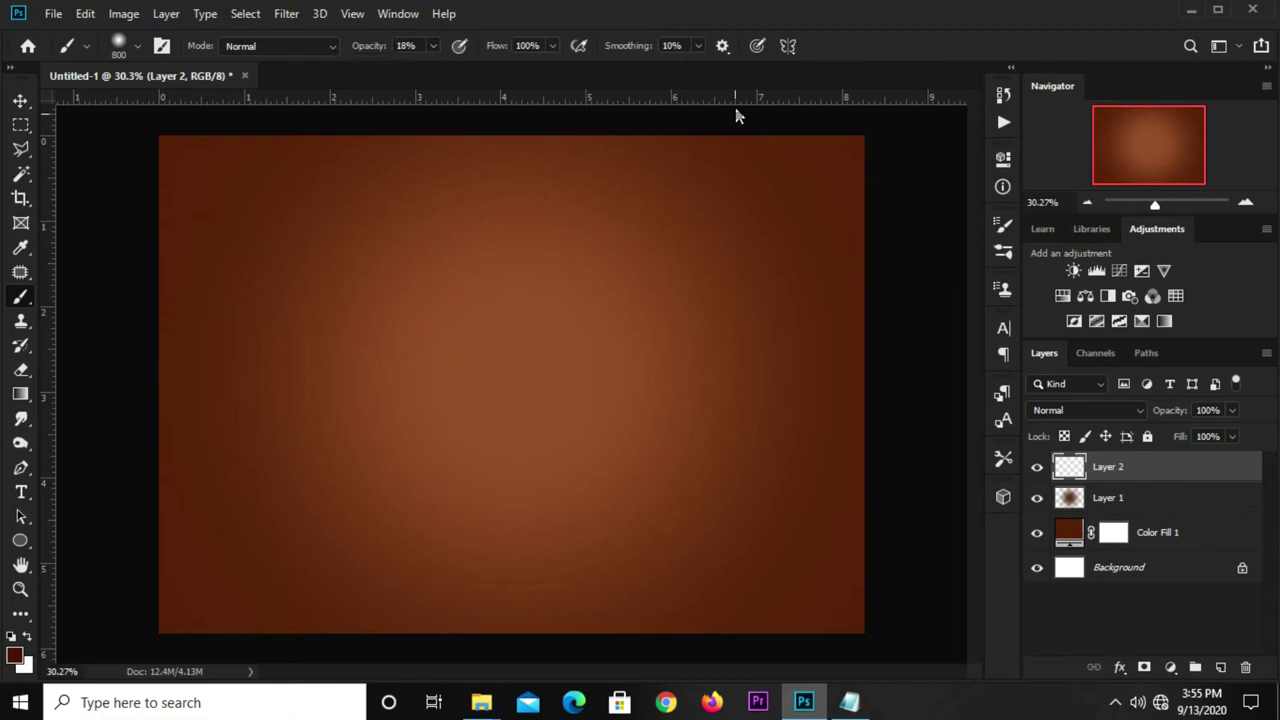
# - Darken the bottom and top edges of the background with 33% opacity strokes
pyautogui.scroll(-1, 366, 251)
pyautogui.scroll(-1, 195, 557)
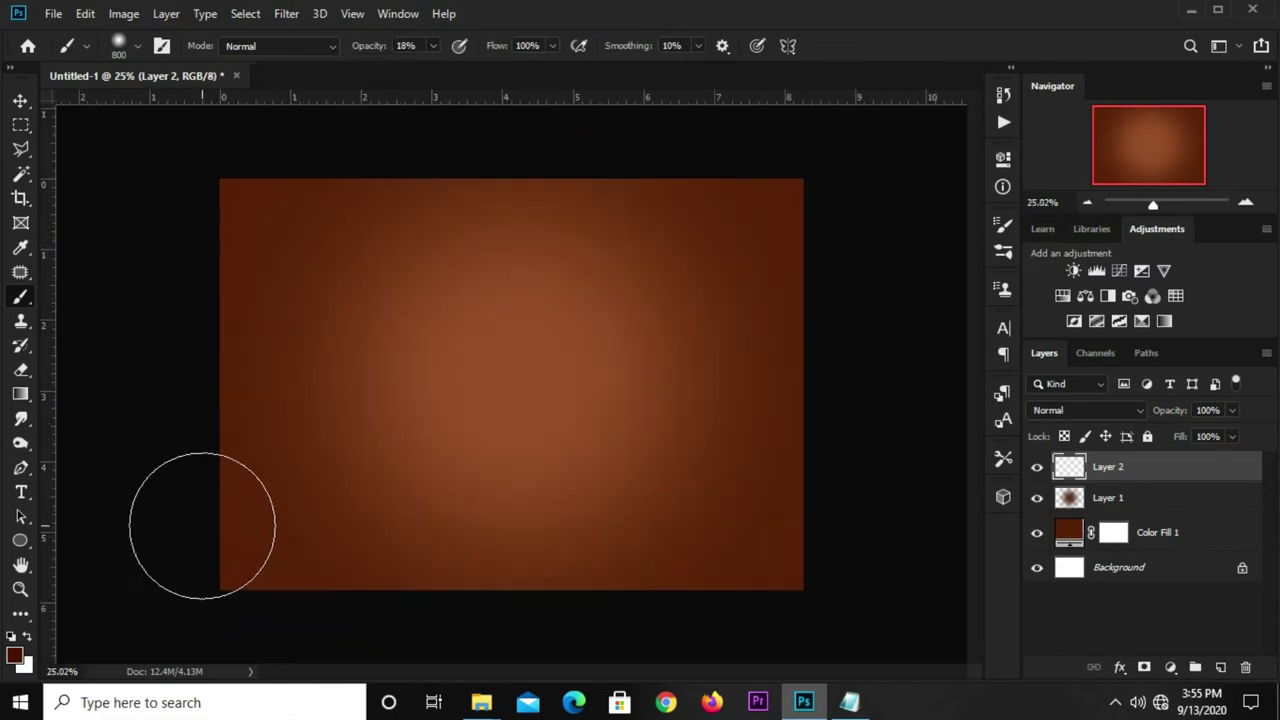
pyautogui.moveTo(386, 551); pyautogui.dragTo(471, 537)
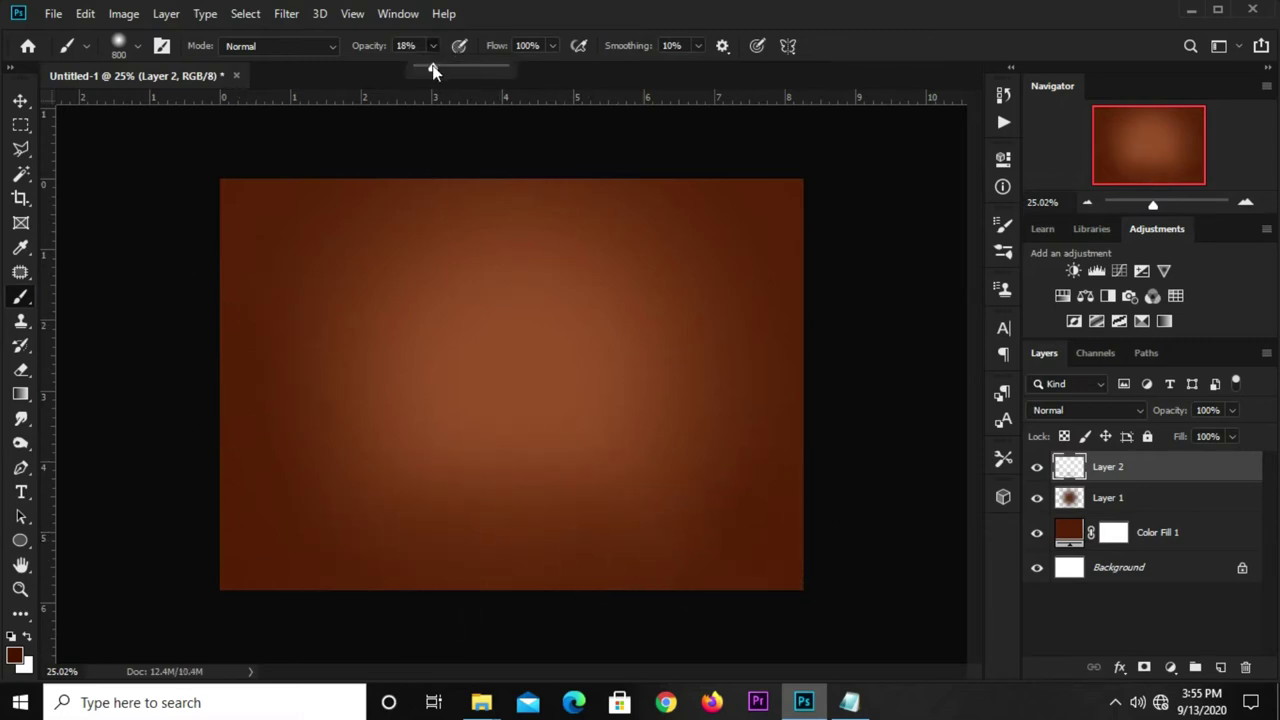
pyautogui.click(851, 177)
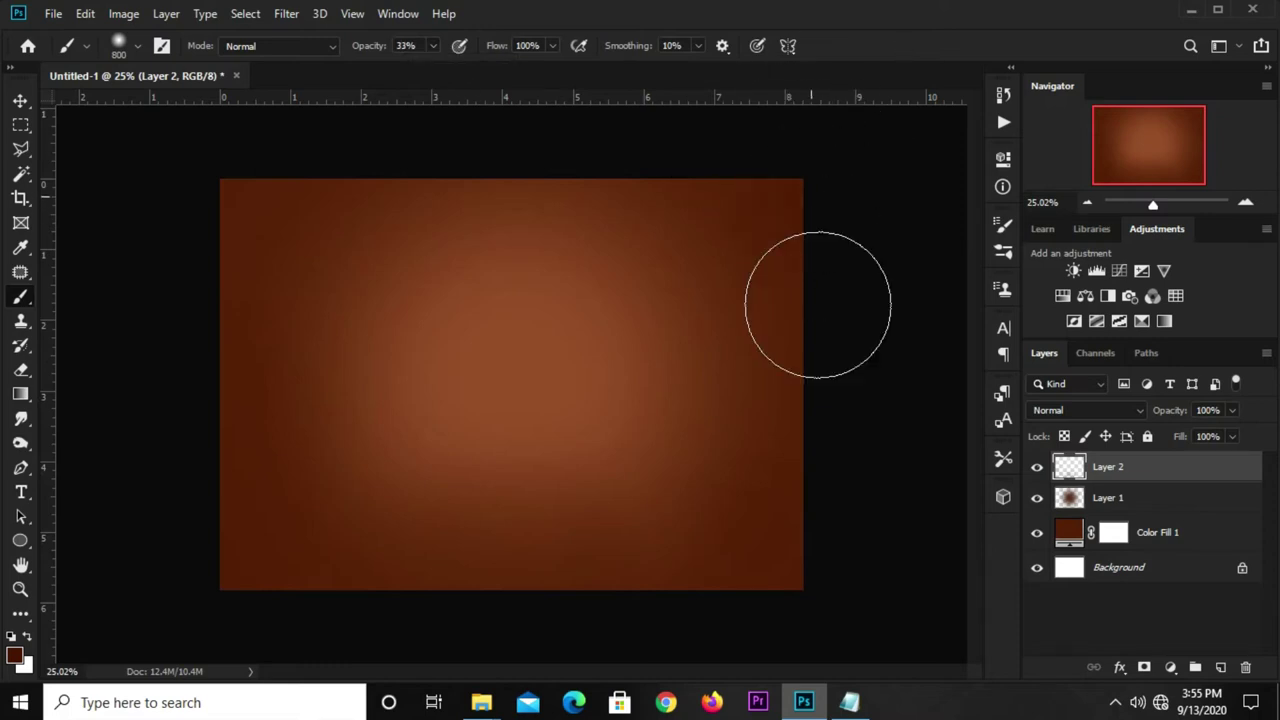
pyautogui.moveTo(386, 180); pyautogui.dragTo(472, 198)
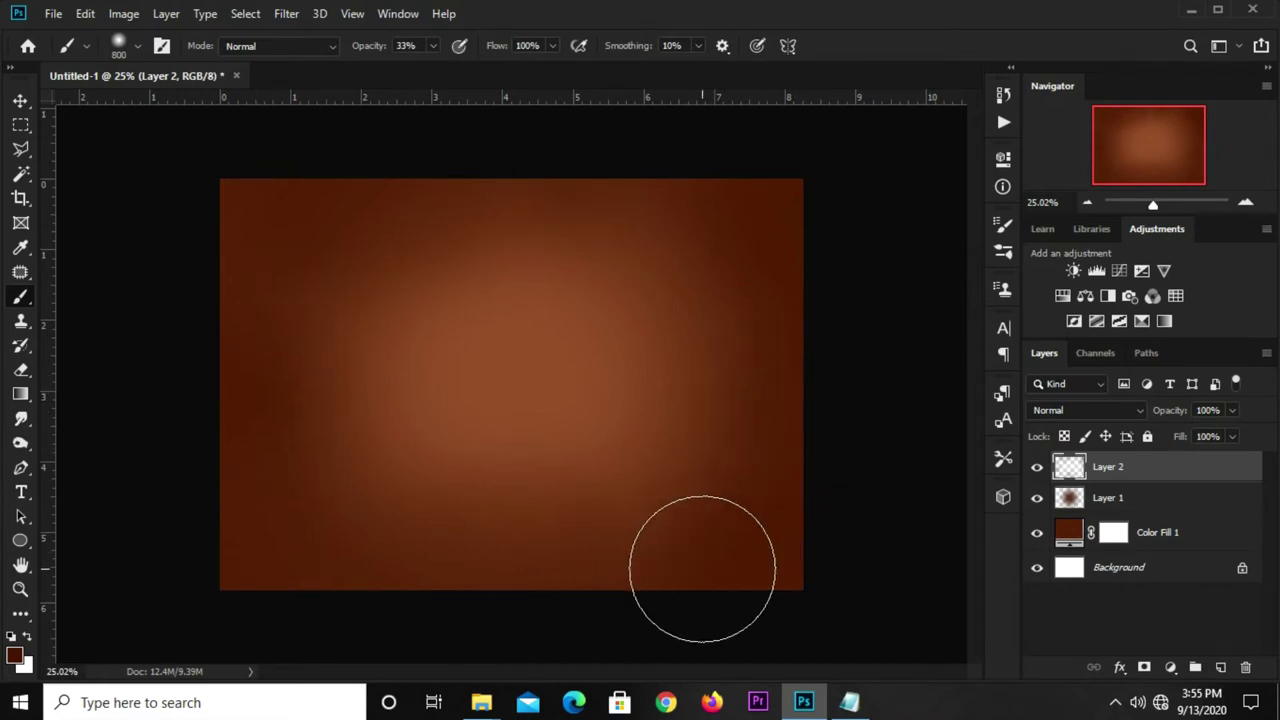
# - Lower Layer 2's opacity to about 82%
pyautogui.press('v')
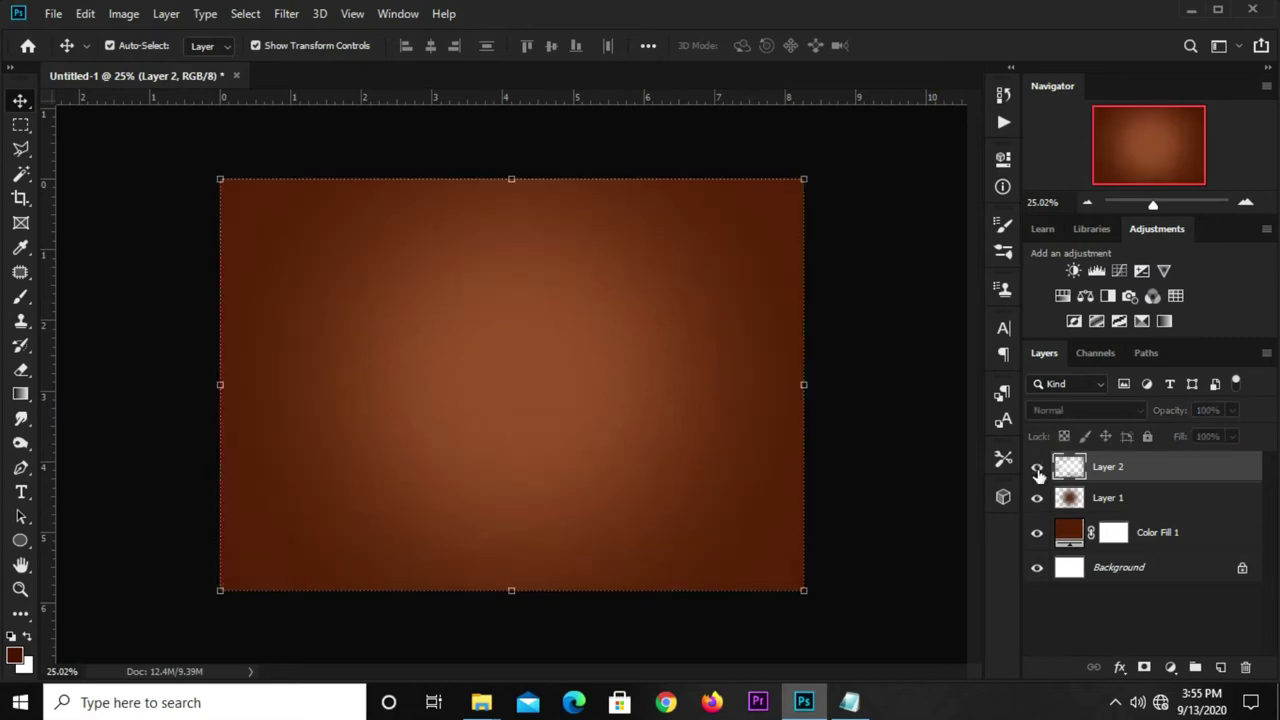
pyautogui.click(856, 342)
pyautogui.scroll(1, 856, 342)
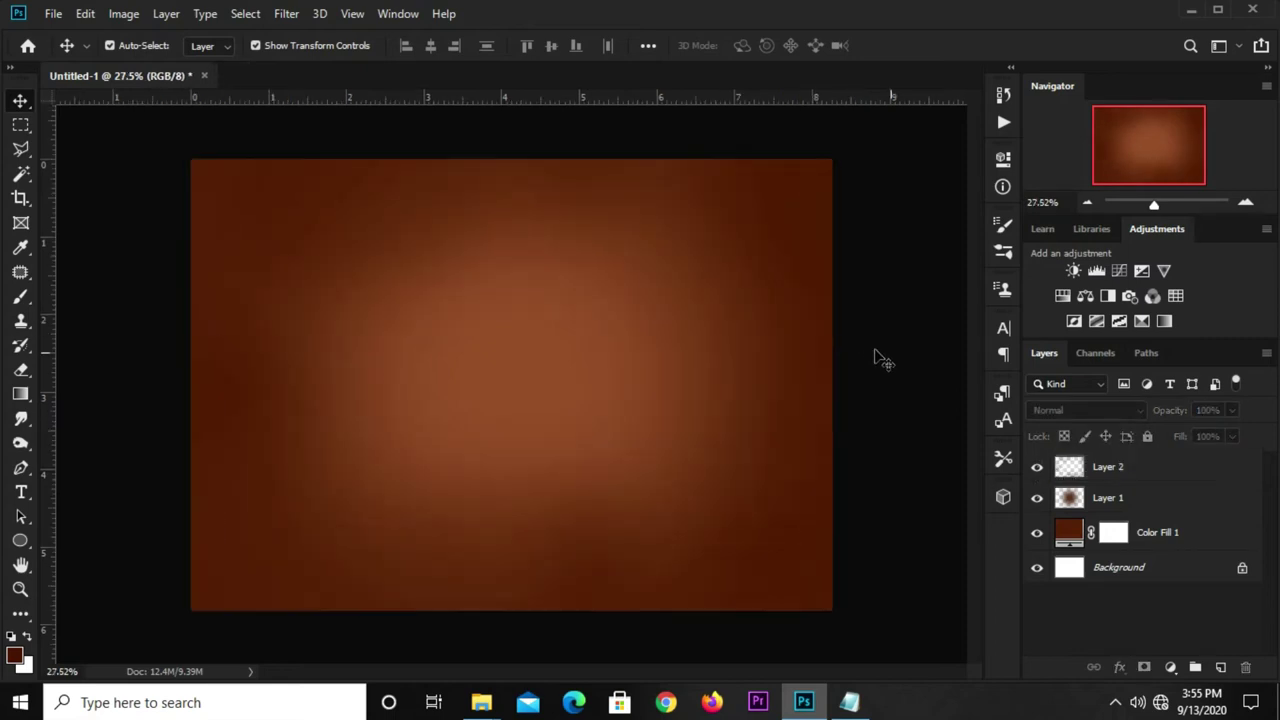
pyautogui.click(1105, 474)
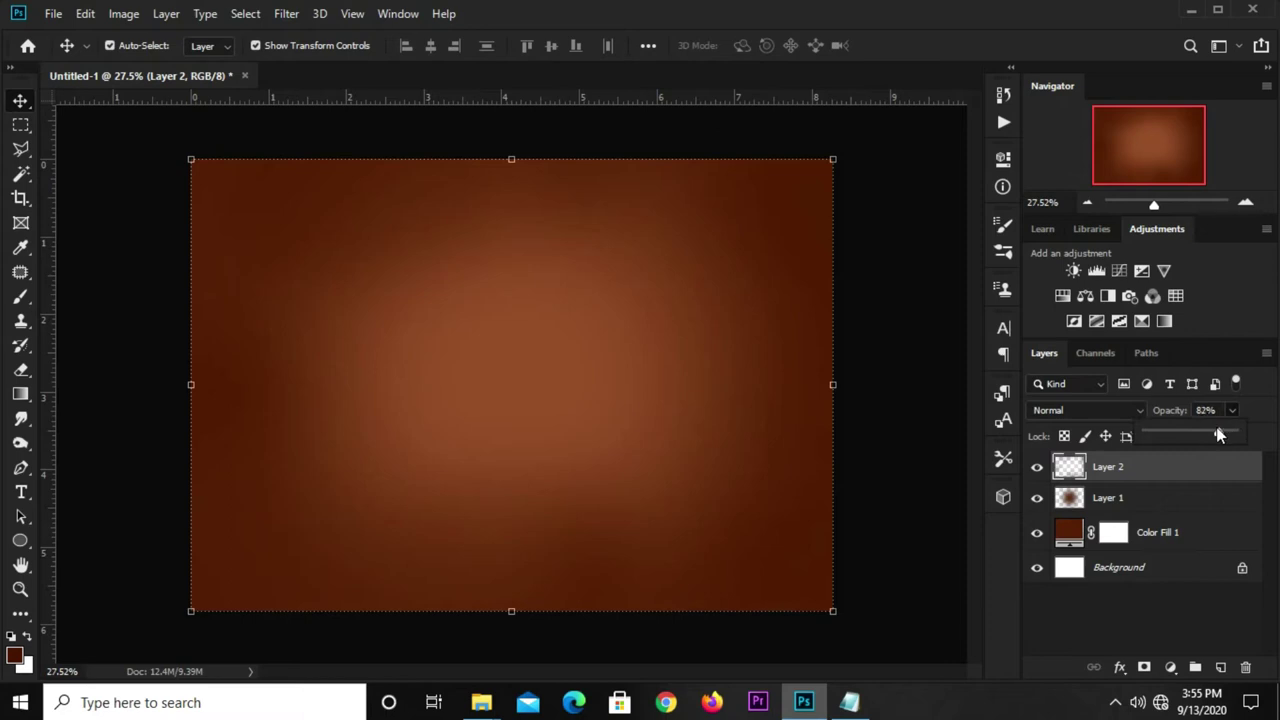
pyautogui.click(886, 332)
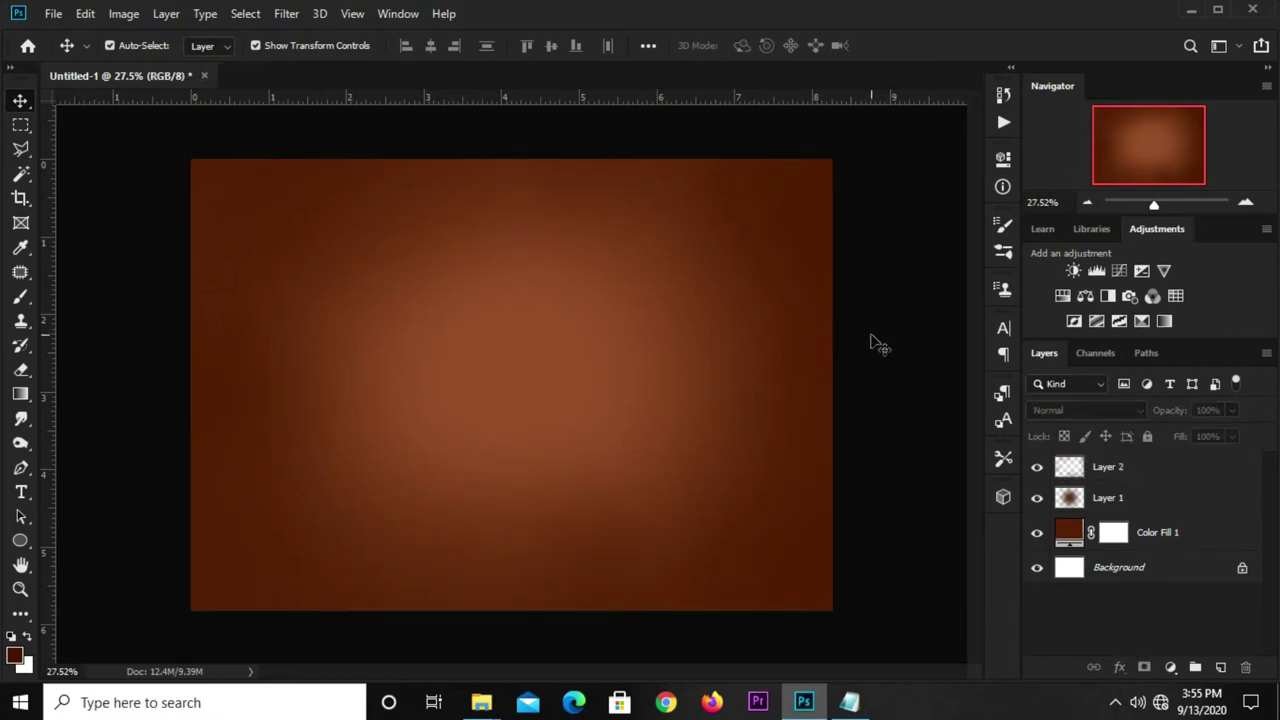
pyautogui.click(53, 13)
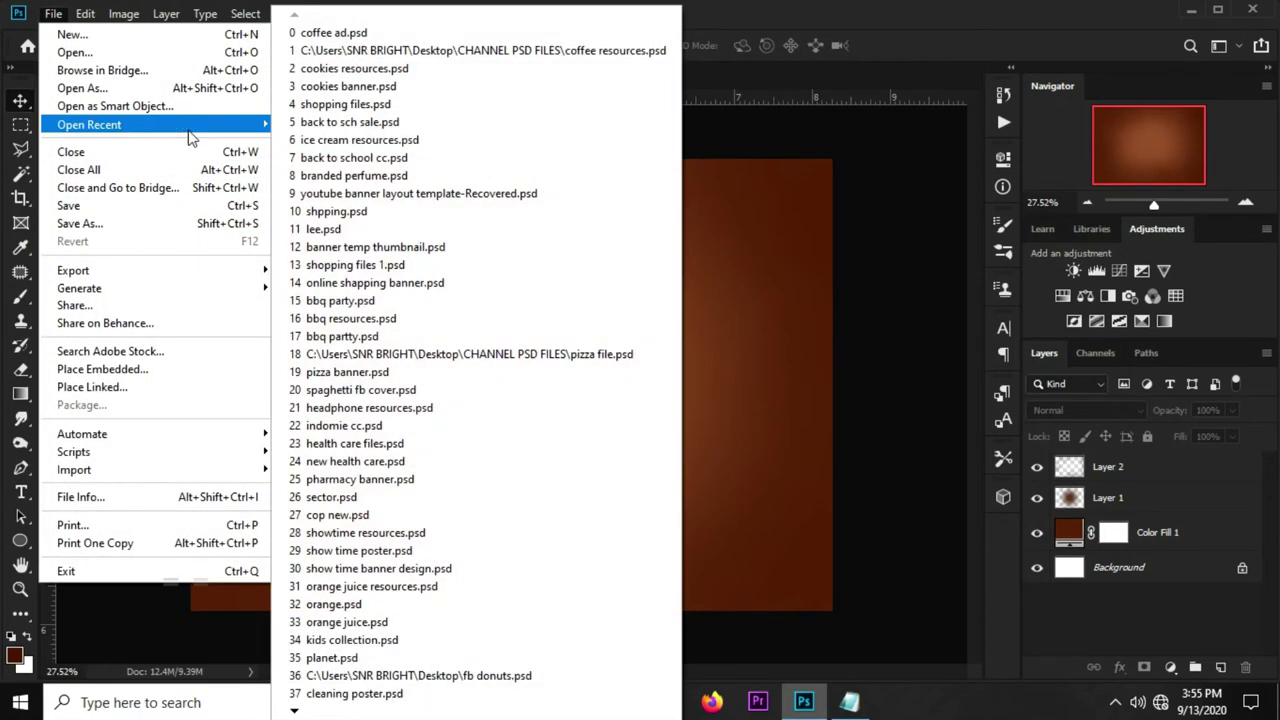
pyautogui.moveTo(89, 124)
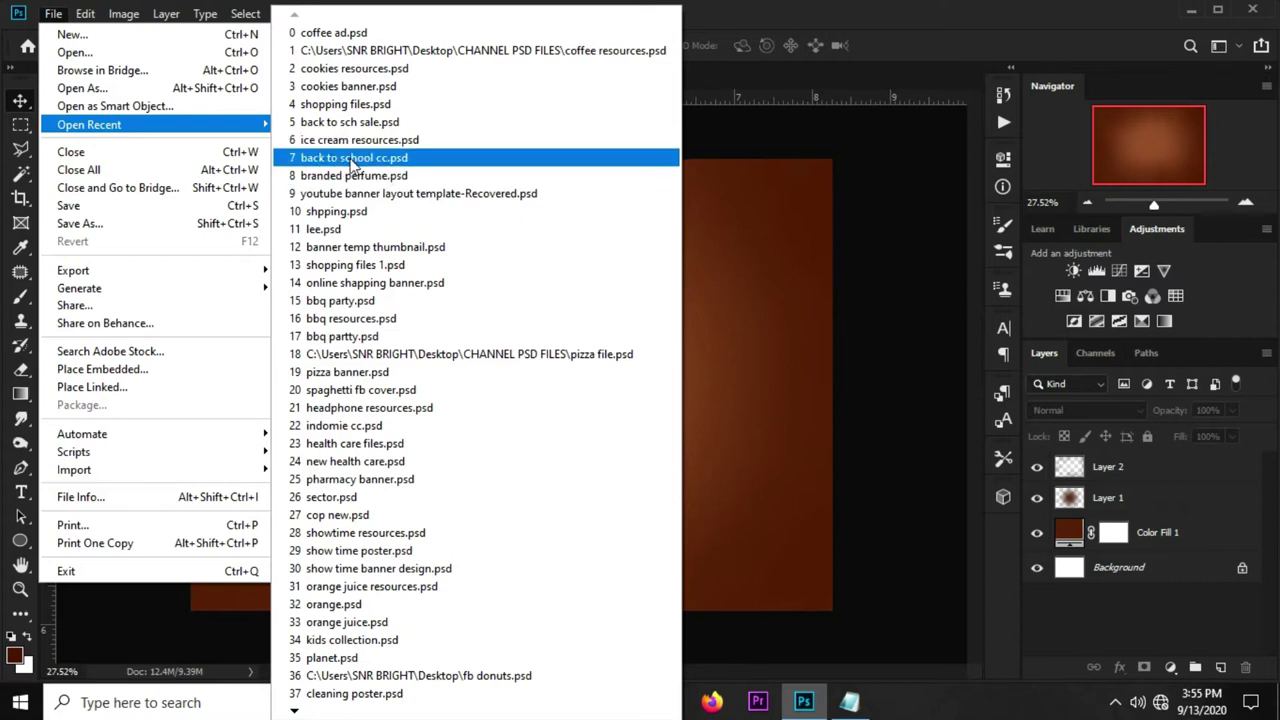
# - Open coffee resources.psd and paste the Fresh Coffee cup group onto the ad's right side
pyautogui.click(360, 51)
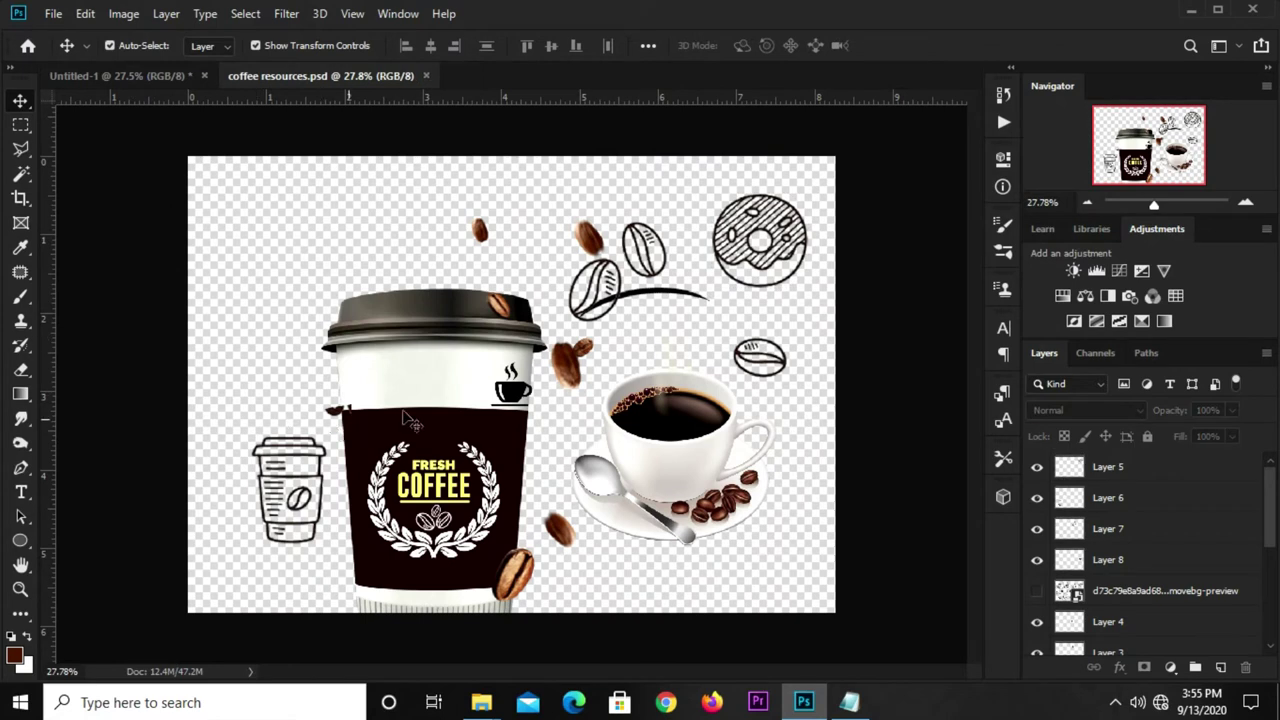
pyautogui.keyDown('ctrl'); pyautogui.click(405, 425); pyautogui.keyUp('ctrl')
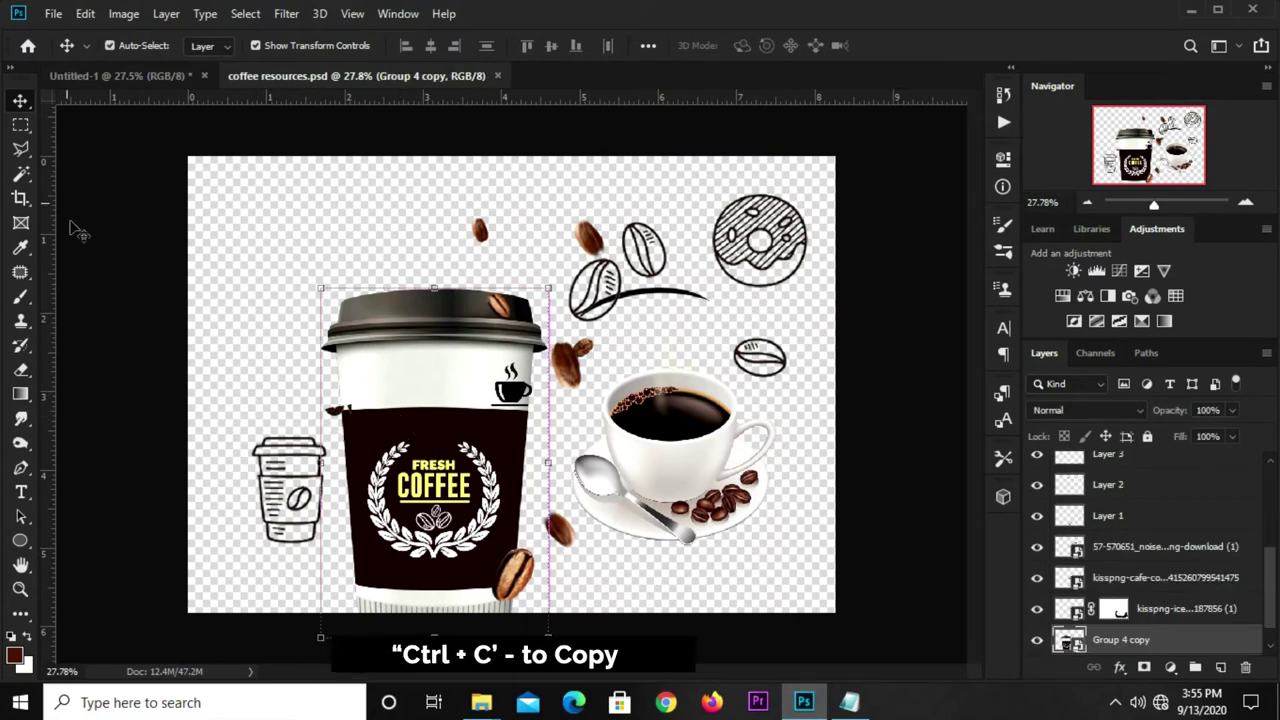
pyautogui.click(118, 75)
pyautogui.hotkey('ctrl', 'v')
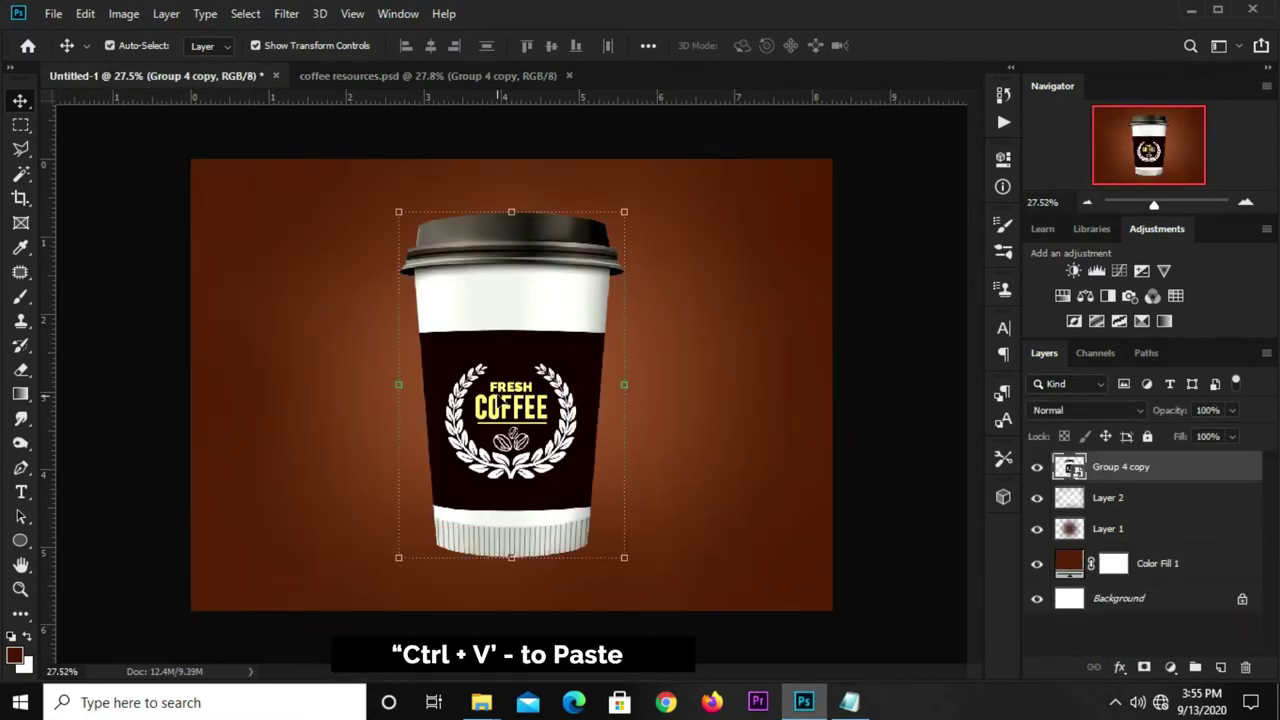
pyautogui.moveTo(497, 400); pyautogui.dragTo(678, 432)
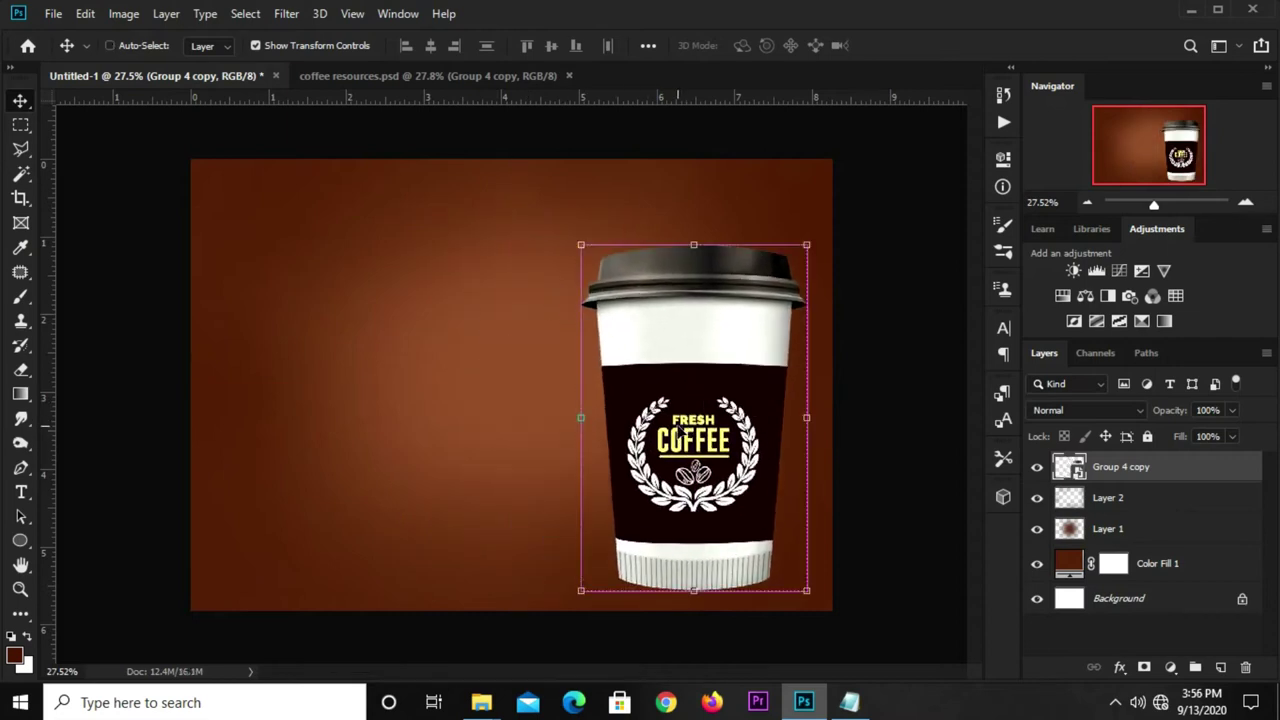
# - Enlarge the cup slightly with Free Transform and nudge it up and left
pyautogui.hotkey('ctrl', 't')
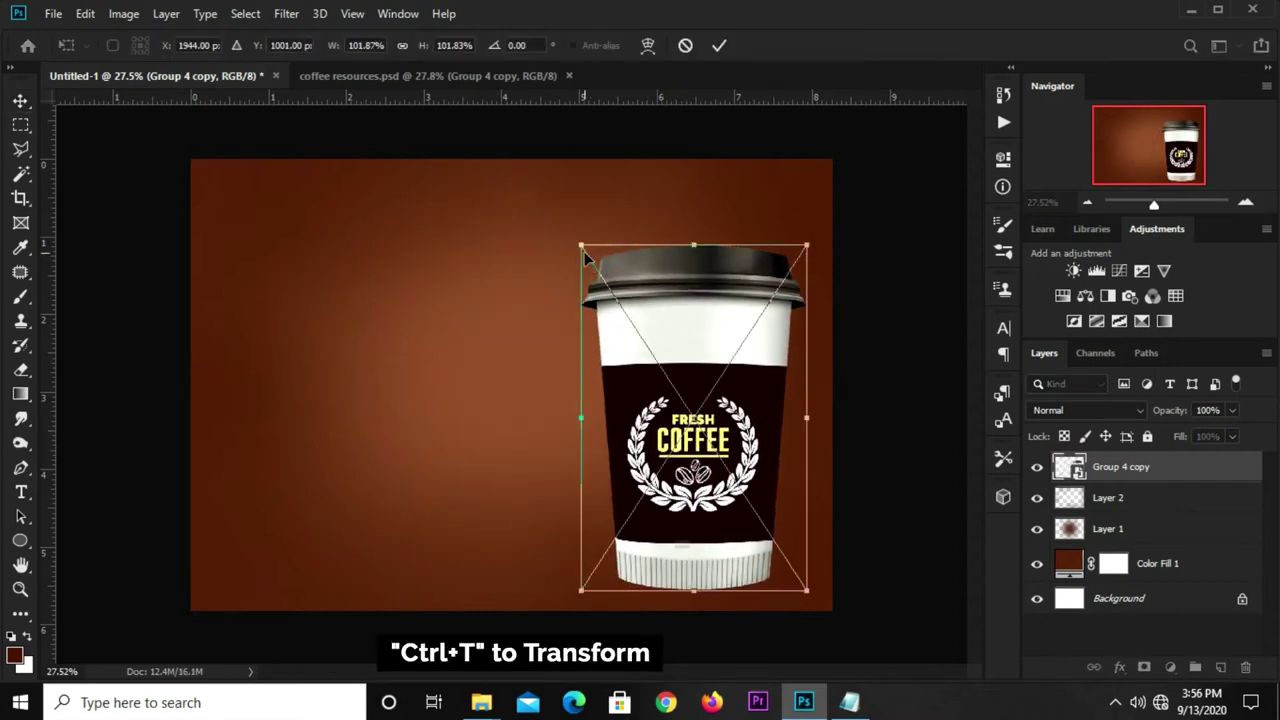
pyautogui.moveTo(581, 244); pyautogui.dragTo(575, 238)
pyautogui.moveTo(672, 374); pyautogui.dragTo(653, 350)
pyautogui.click(716, 47)
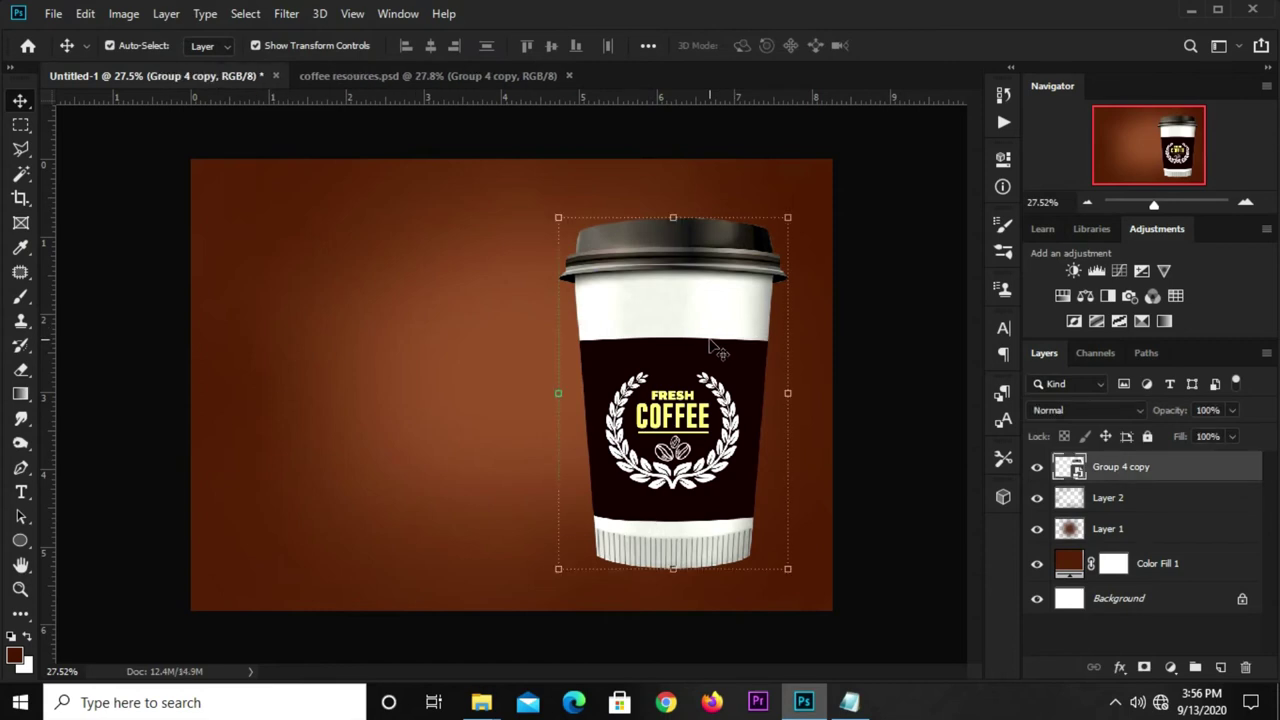
pyautogui.click(93, 325)
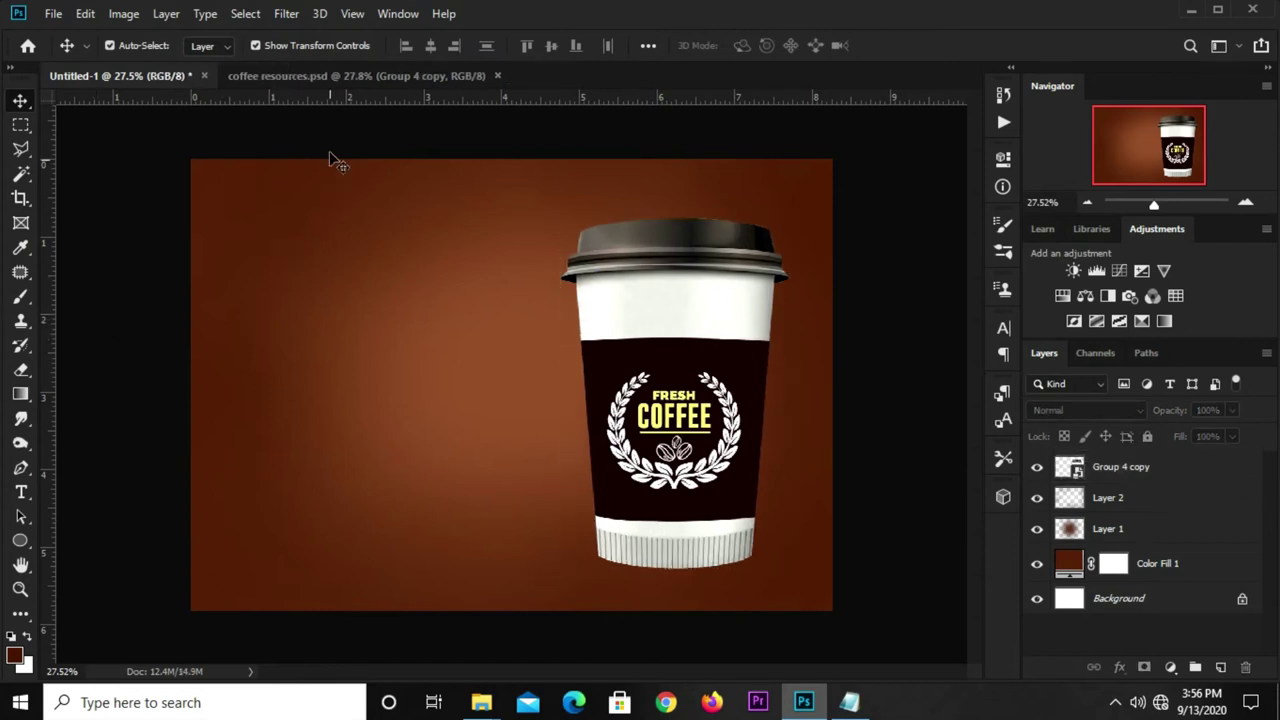
pyautogui.click(345, 76)
# - Drag the cup-and-saucer into the ad at the paper cup's lower left and shrink it slightly
pyautogui.click(655, 450)
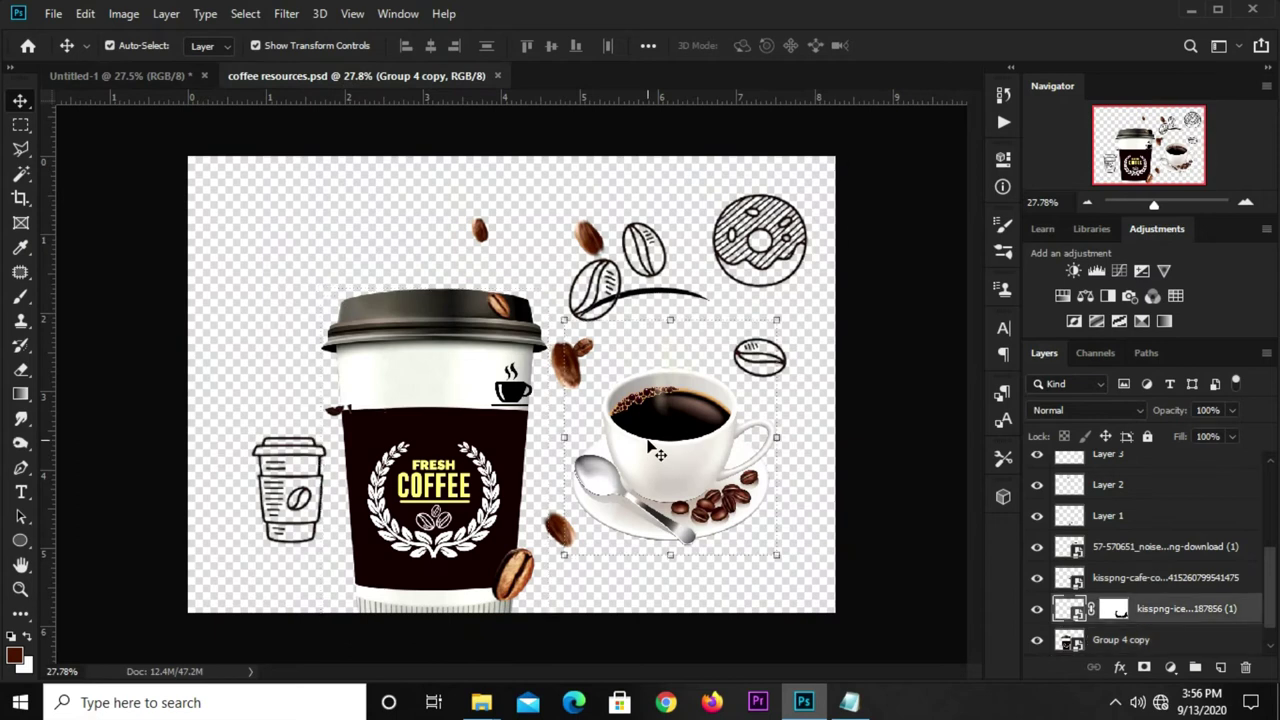
pyautogui.moveTo(630, 447)
pyautogui.mouseDown()
pyautogui.moveTo(507, 395)
pyautogui.moveTo(540, 510)
pyautogui.mouseUp()
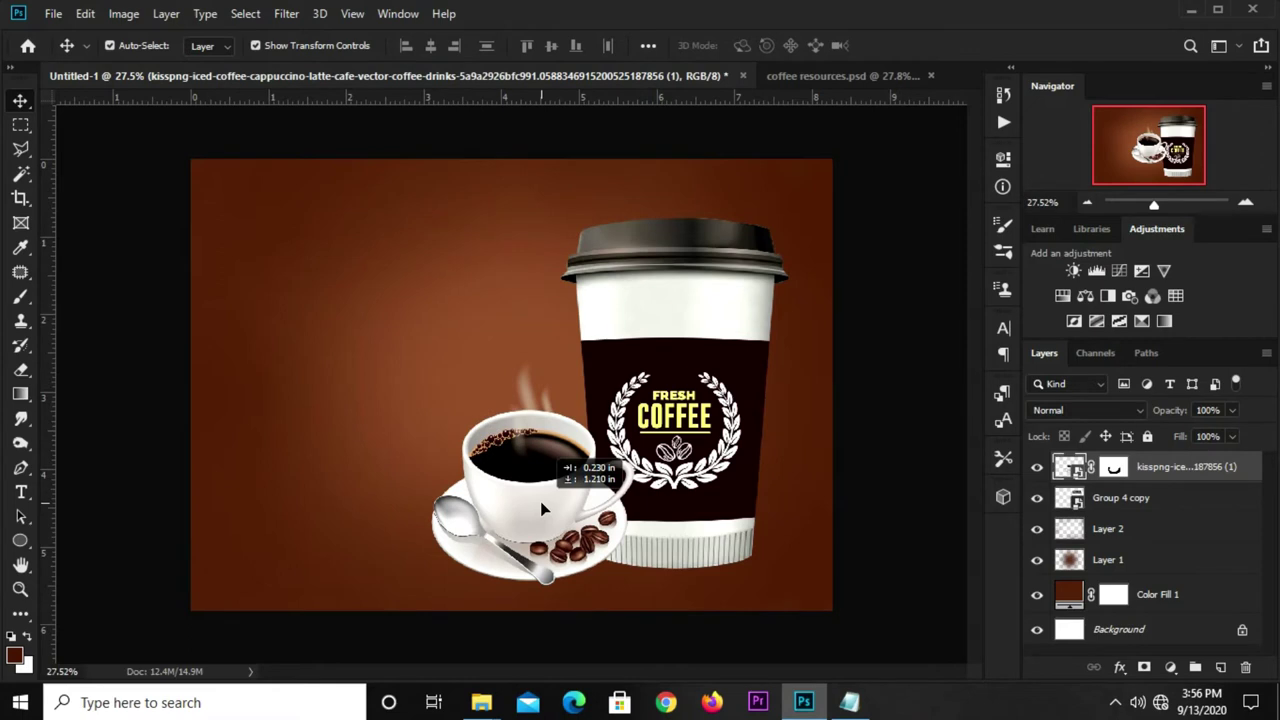
pyautogui.moveTo(540, 503); pyautogui.dragTo(524, 491)
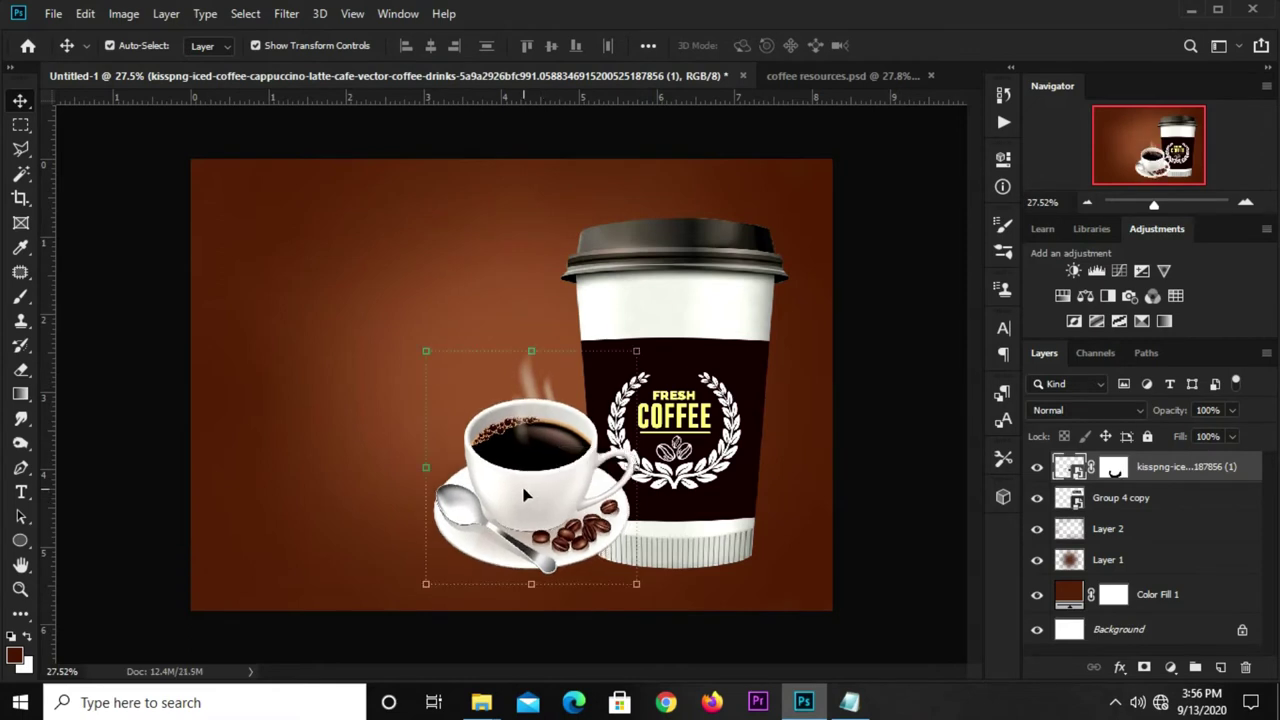
pyautogui.hotkey('ctrl', 't')
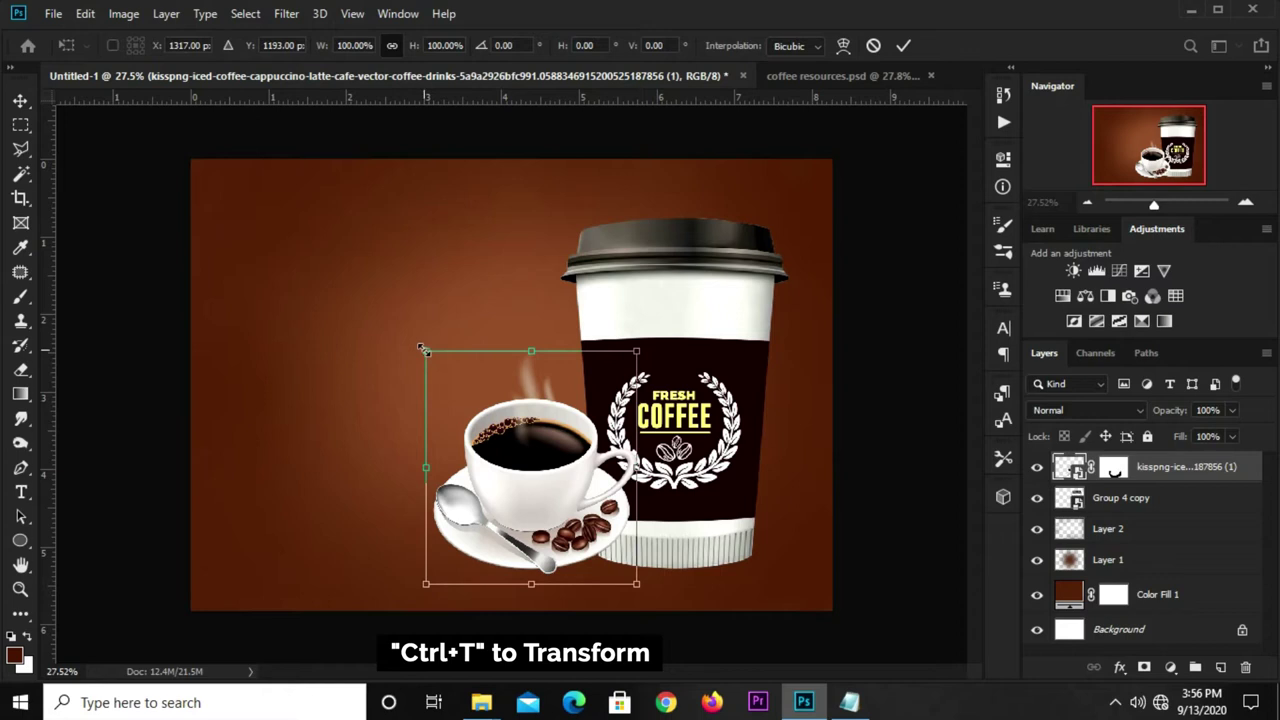
pyautogui.moveTo(423, 349); pyautogui.dragTo(429, 354)
pyautogui.click(905, 45)
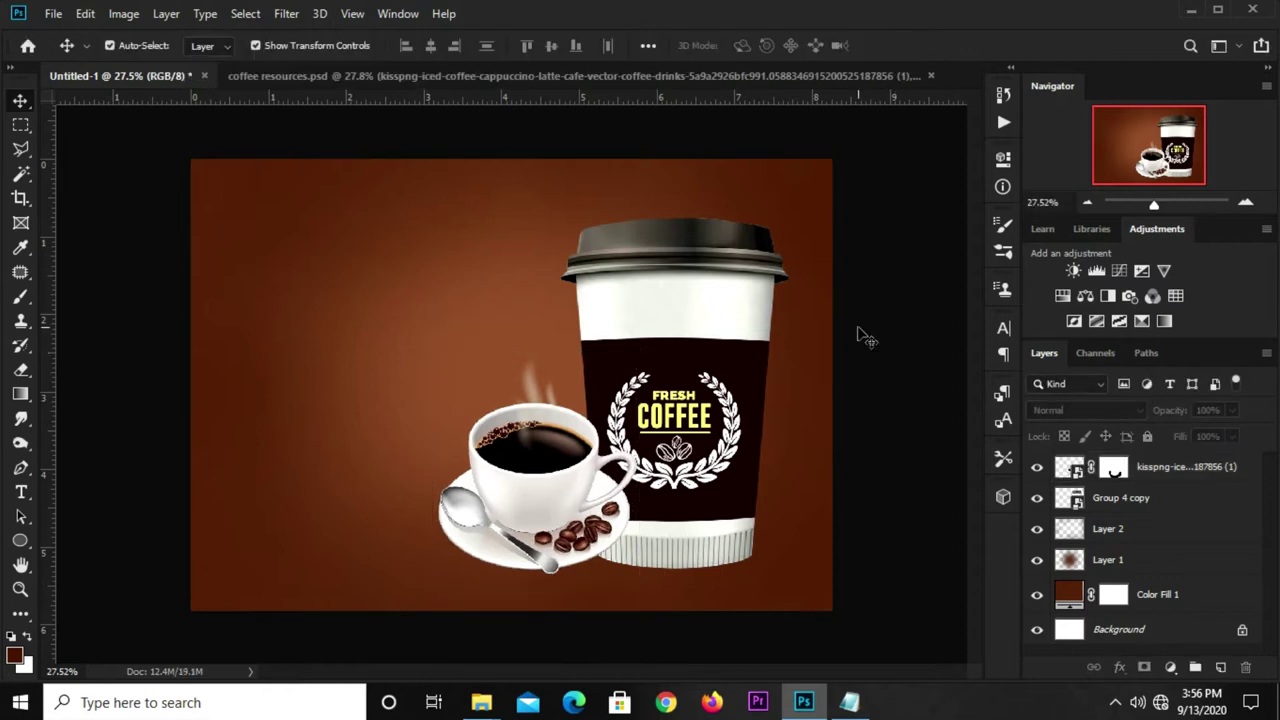
pyautogui.scroll(1, 816, 334)
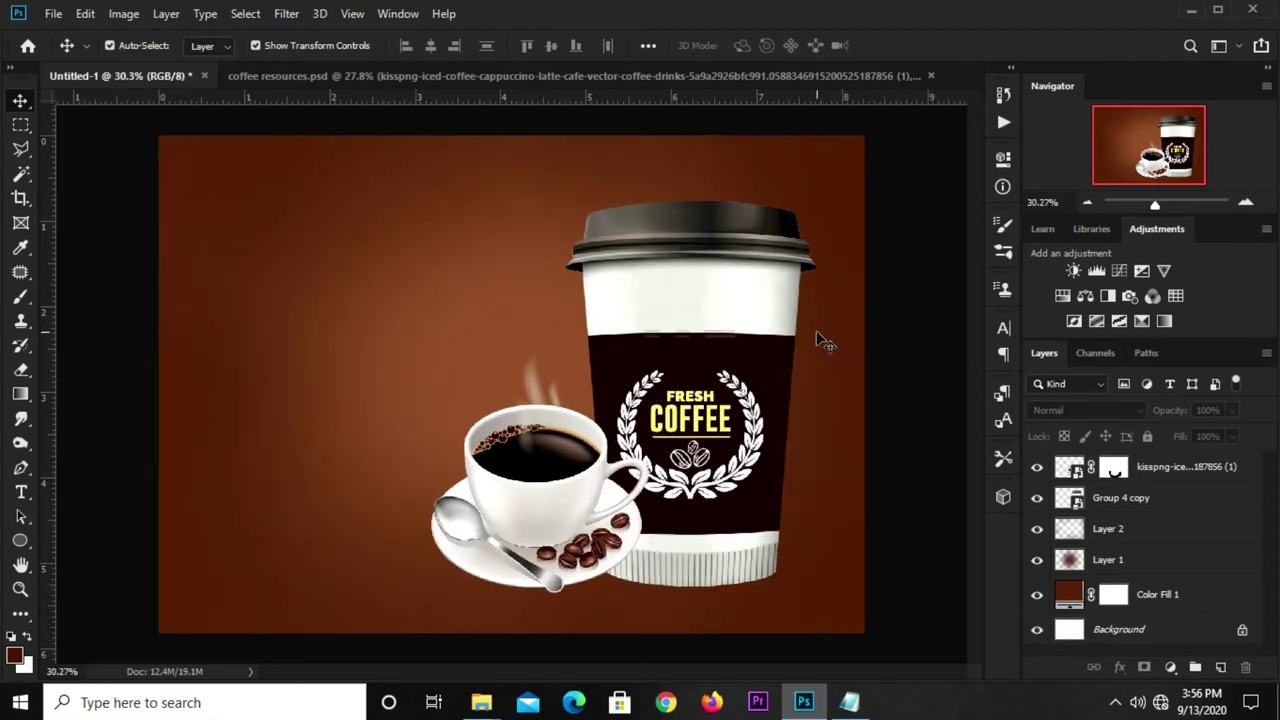
pyautogui.scroll(-1, 816, 340)
# - Drag the small cup icon from coffee resources.psd into the ad's top-left corner
pyautogui.click(396, 78)
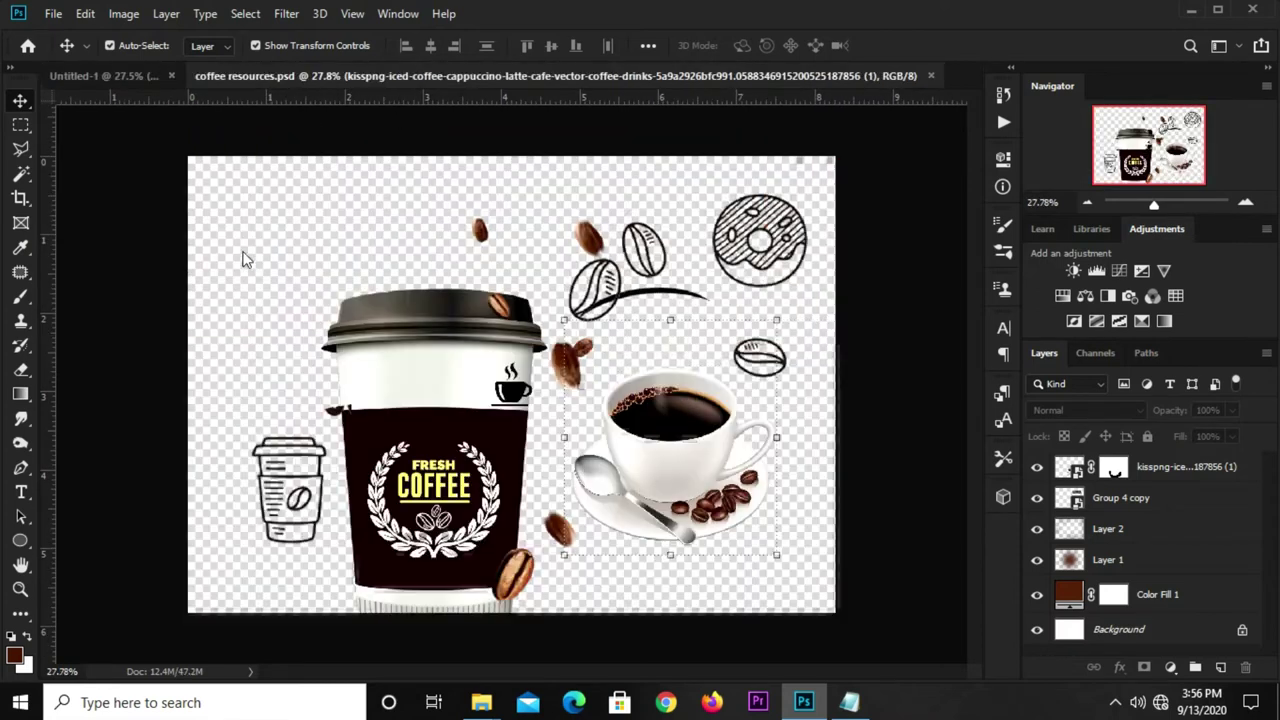
pyautogui.click(150, 356)
pyautogui.click(515, 393)
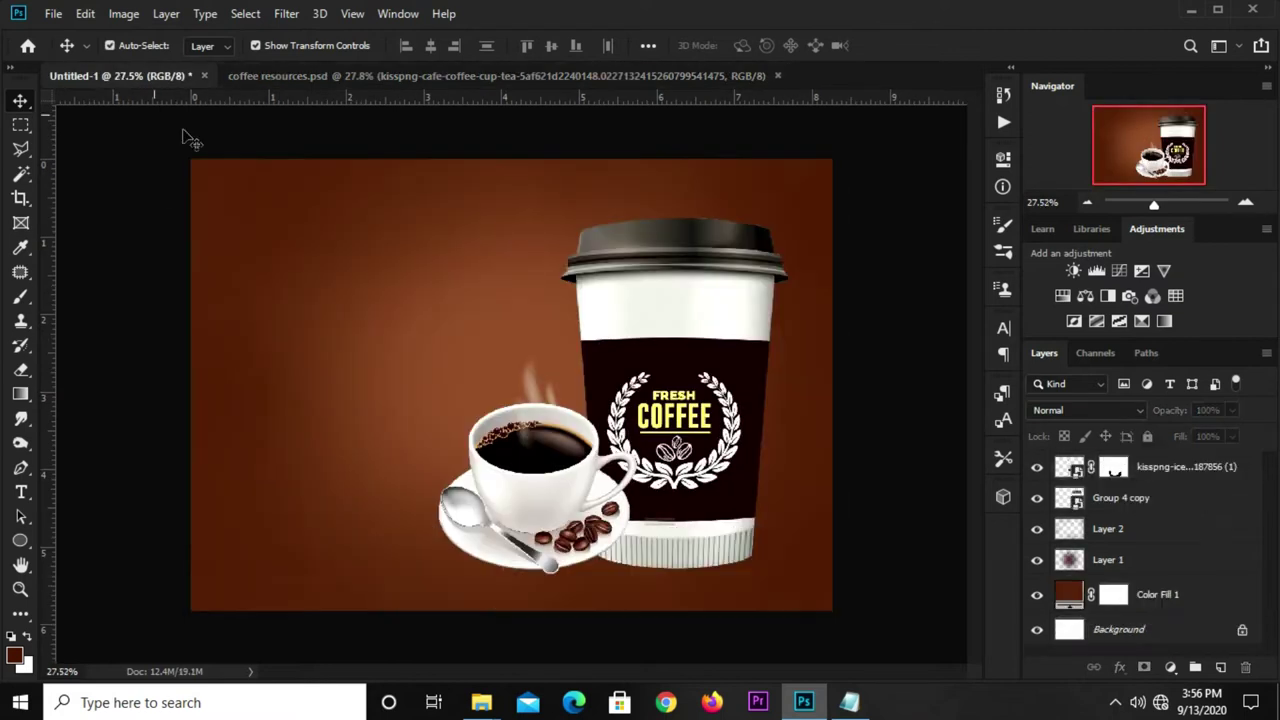
pyautogui.moveTo(515, 393); pyautogui.dragTo(279, 248)
pyautogui.moveTo(530, 390); pyautogui.dragTo(237, 224)
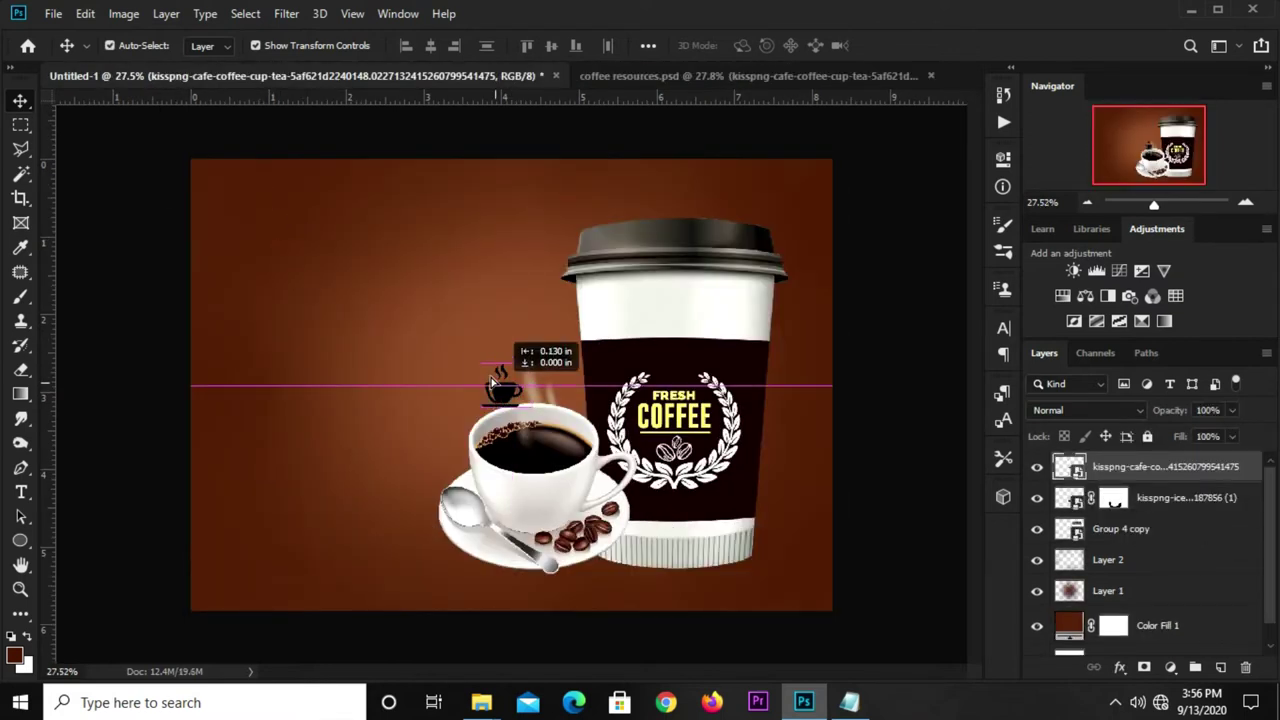
pyautogui.moveTo(257, 220); pyautogui.dragTo(239, 214)
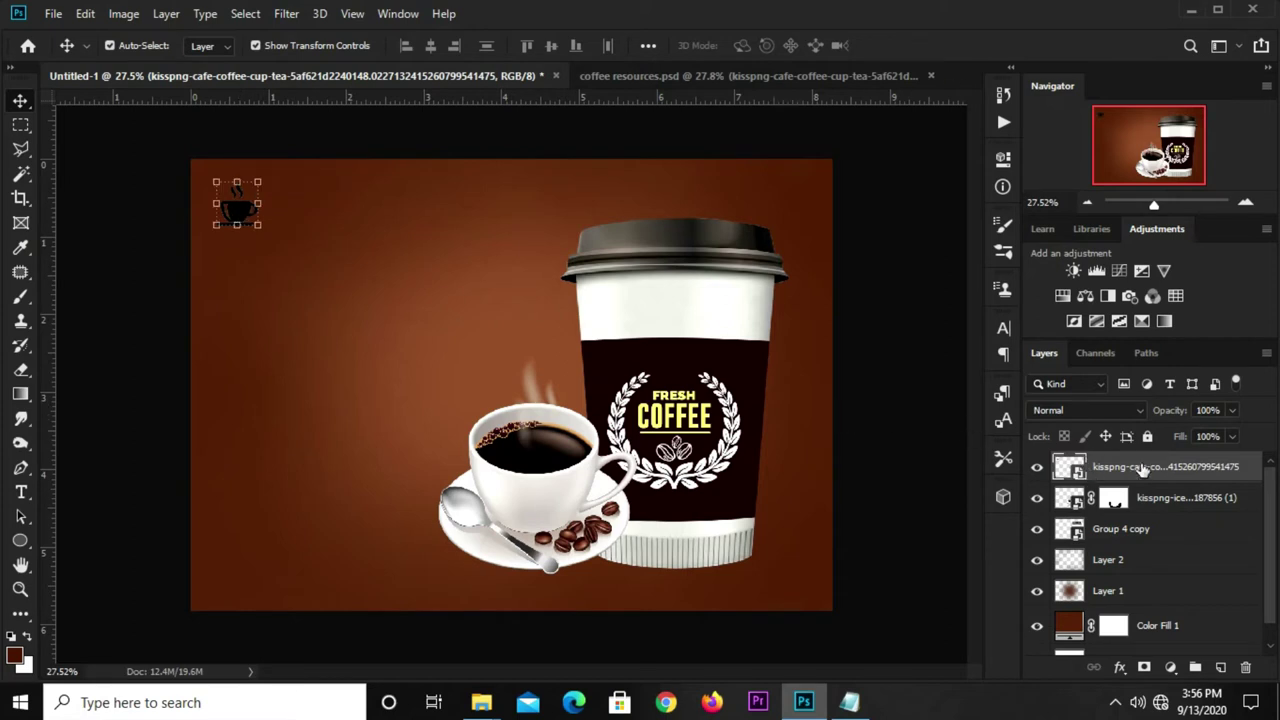
# - Give the cup icon a white Color Overlay layer style
pyautogui.click(1119, 672)
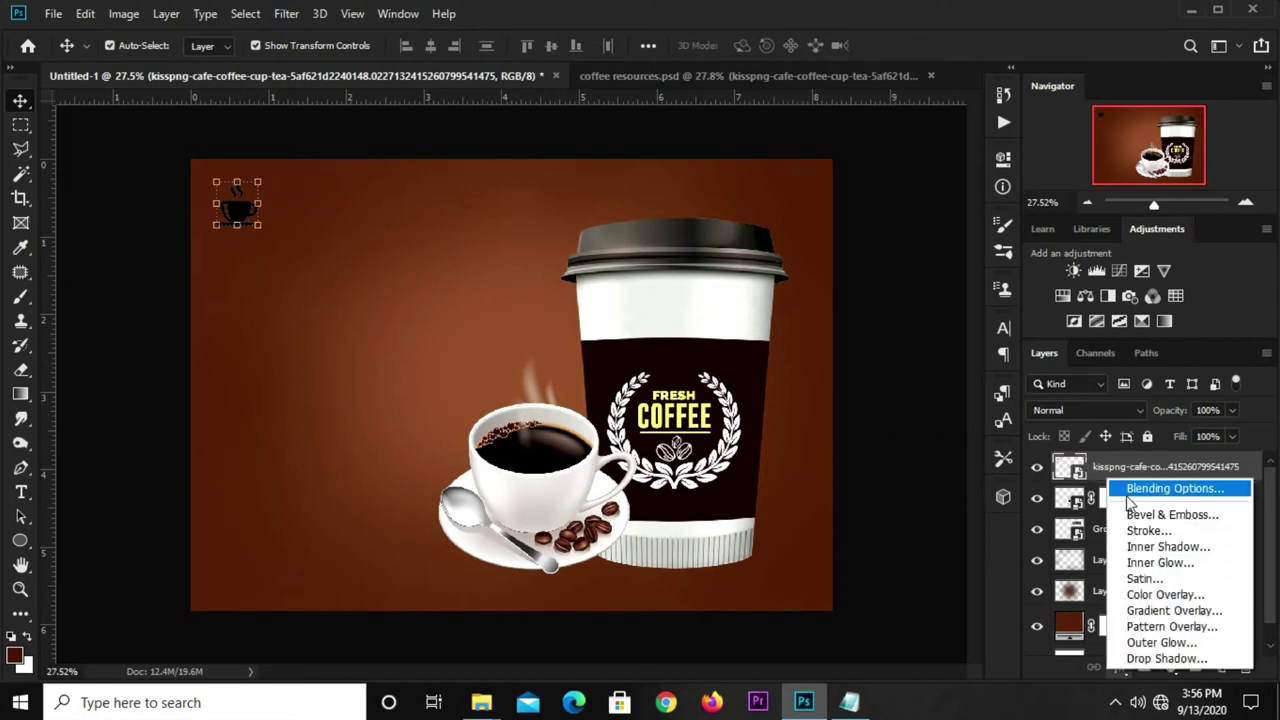
pyautogui.click(1128, 490)
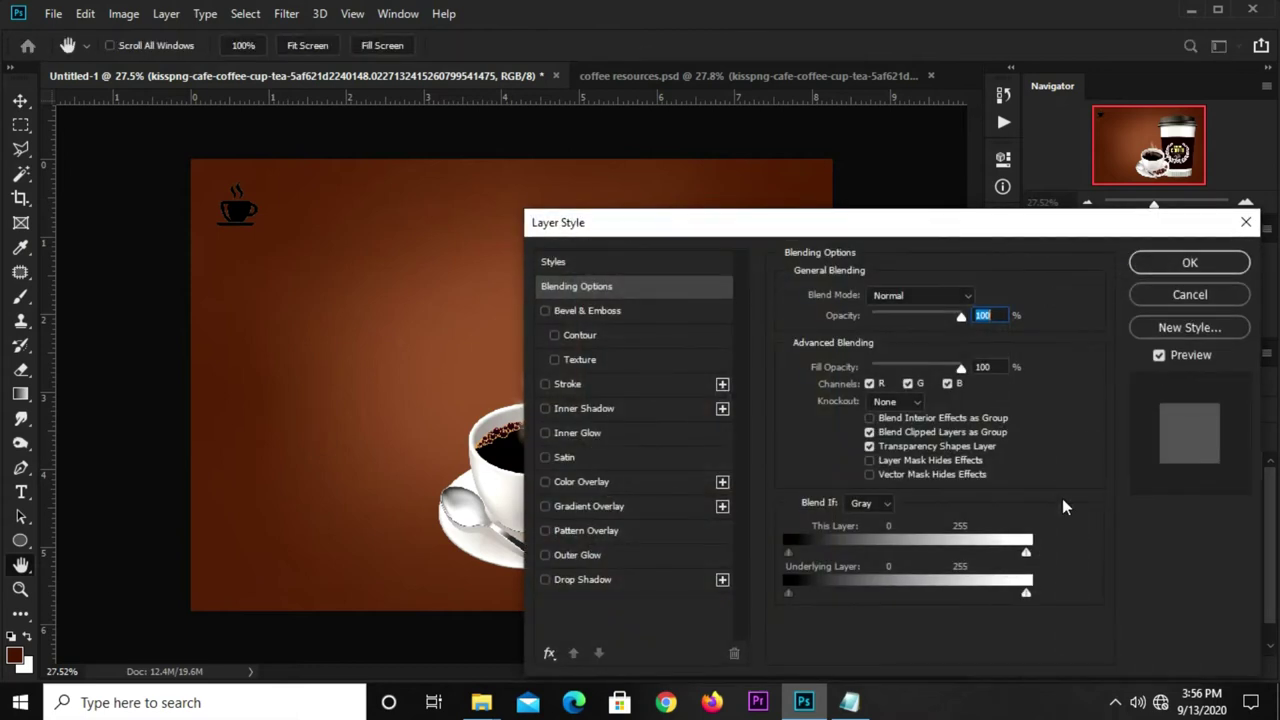
pyautogui.click(588, 484)
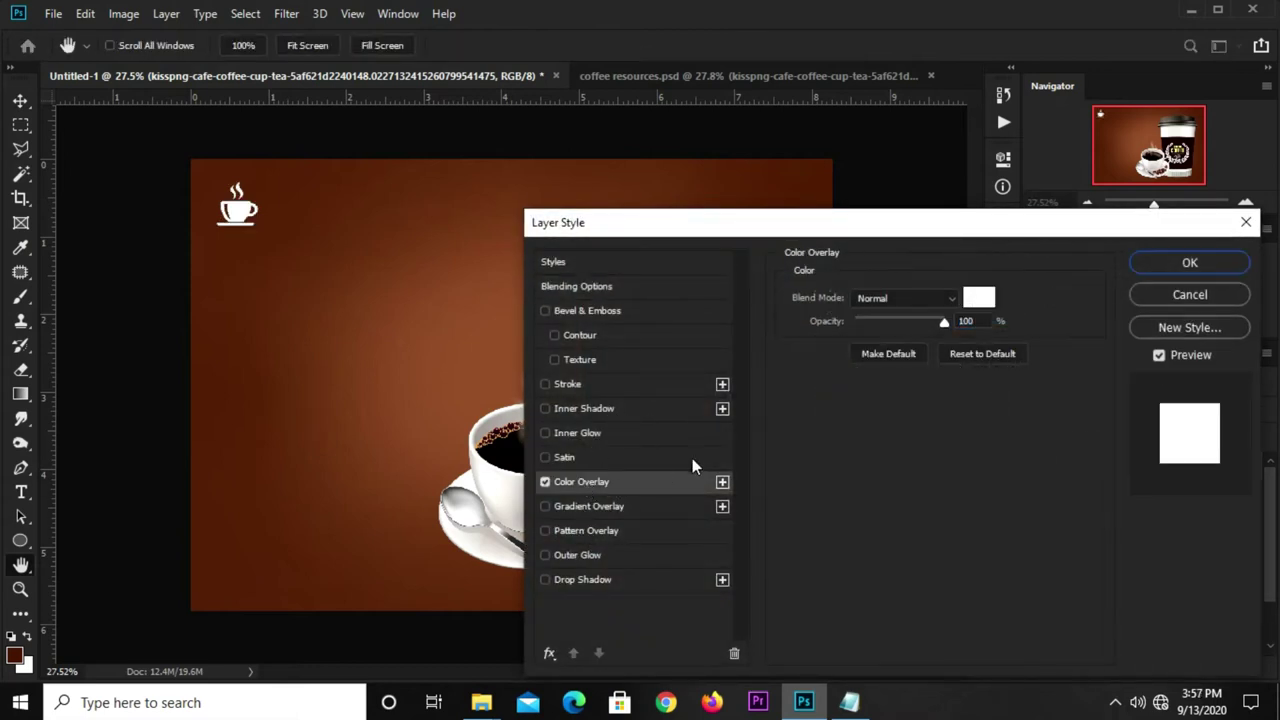
pyautogui.click(977, 297)
pyautogui.click(1194, 346)
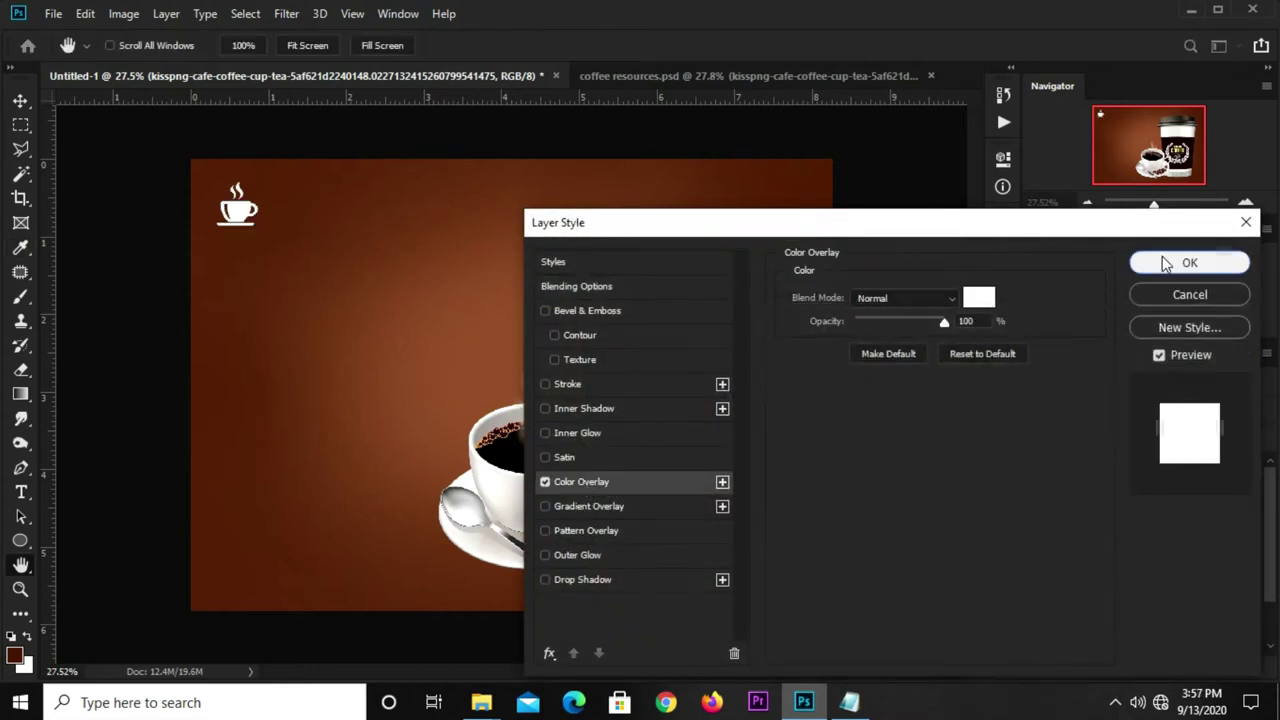
pyautogui.click(1165, 263)
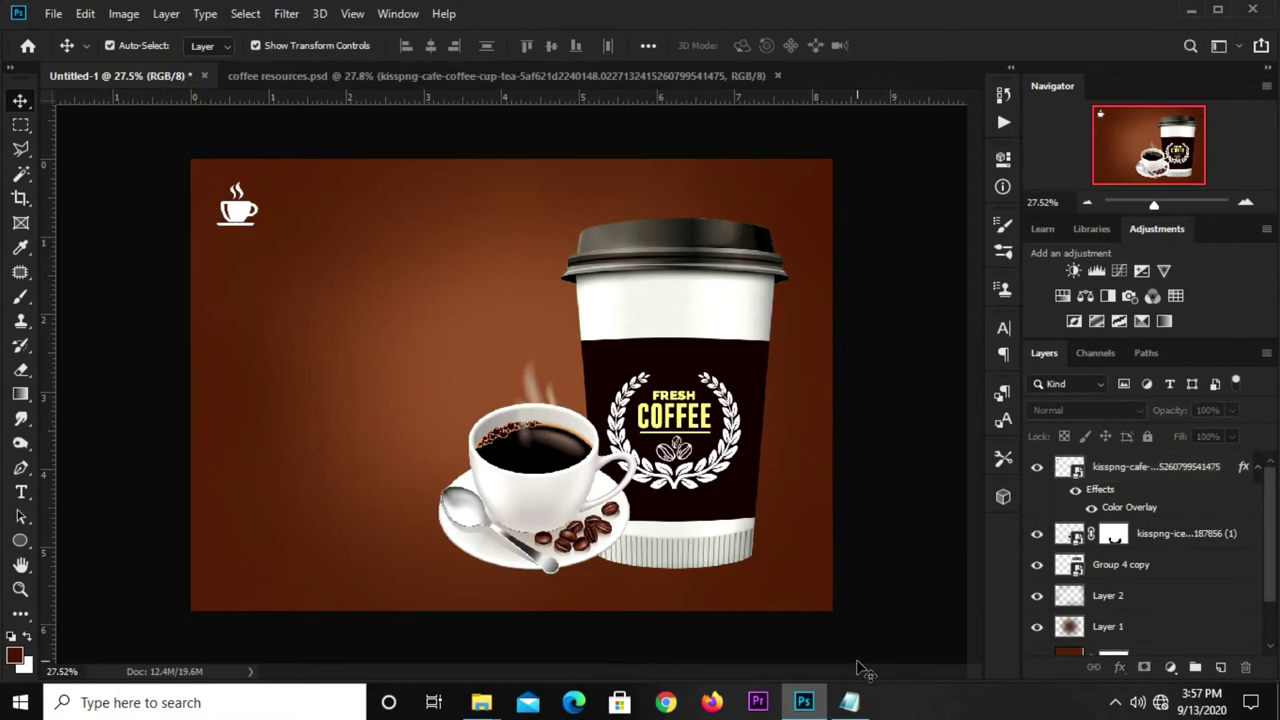
# - Select the words 'logo here' in the notes and return to the ad
pyautogui.click(849, 702)
pyautogui.moveTo(748, 279); pyautogui.dragTo(656, 279)
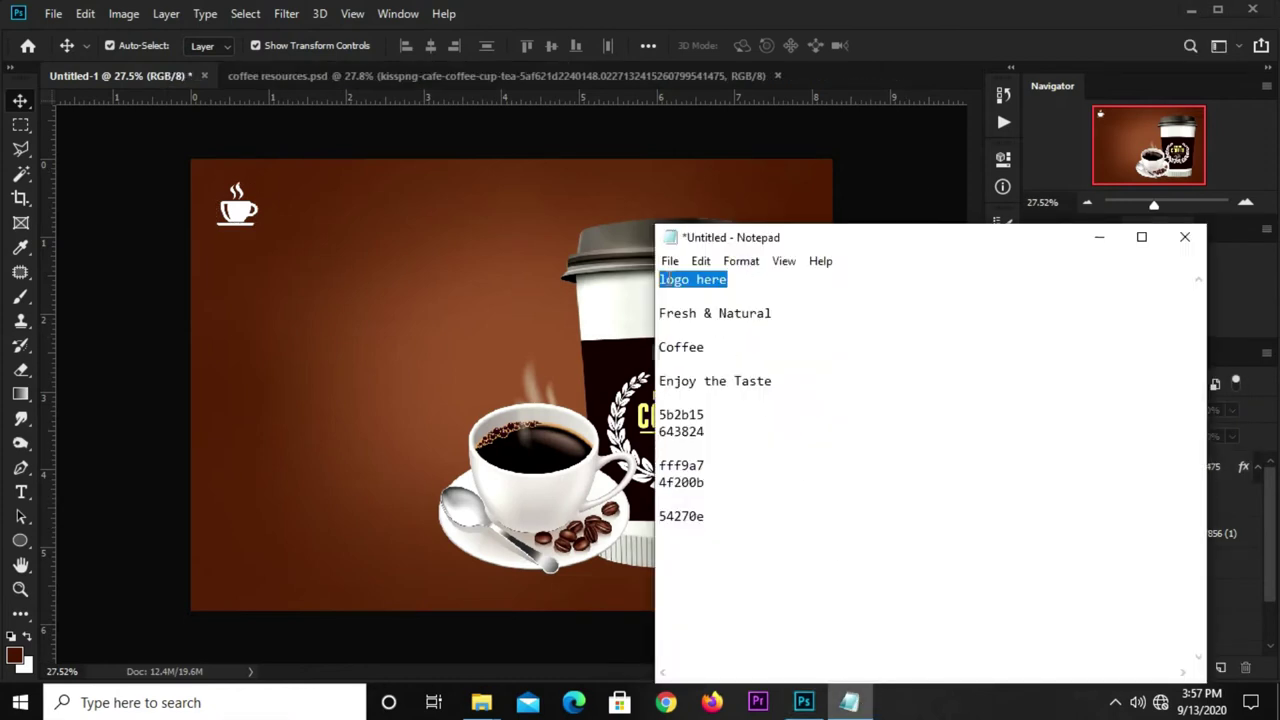
pyautogui.rightClick(662, 284)
pyautogui.click(744, 348)
pyautogui.click(488, 145)
# - Set the Type tool to white (ffffff) text at 14 pt
pyautogui.click(20, 492)
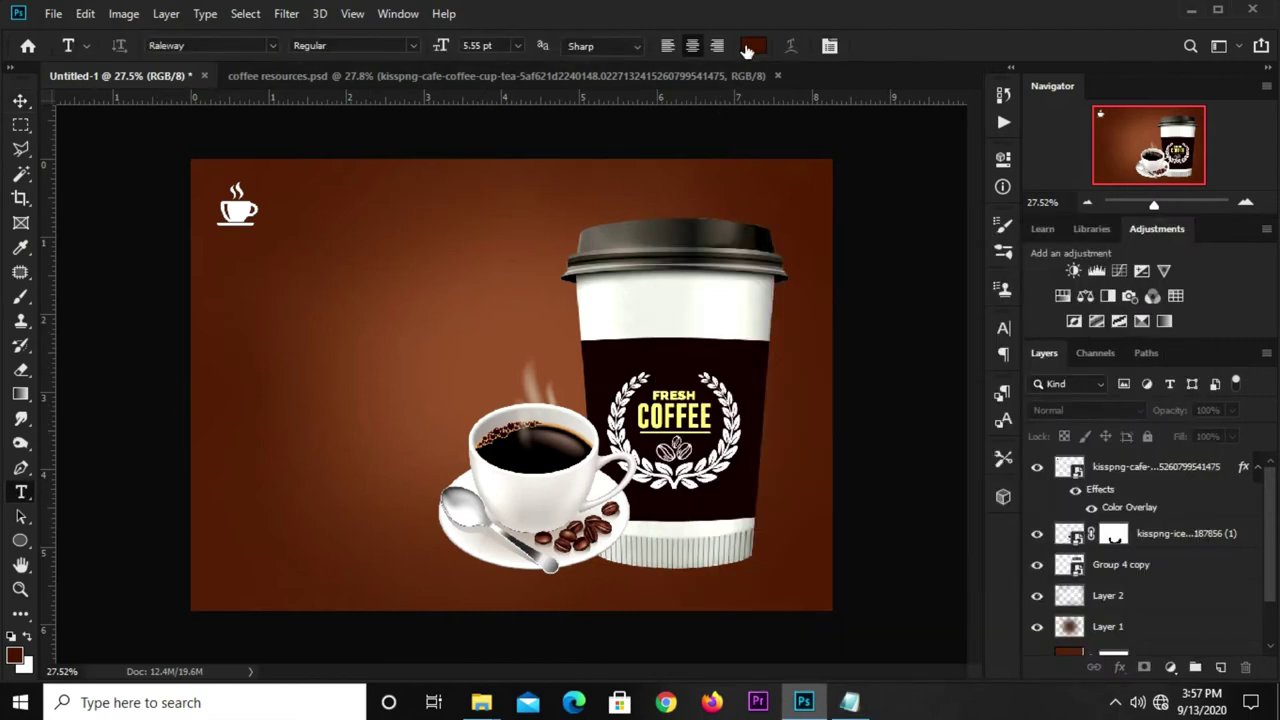
pyautogui.click(752, 46)
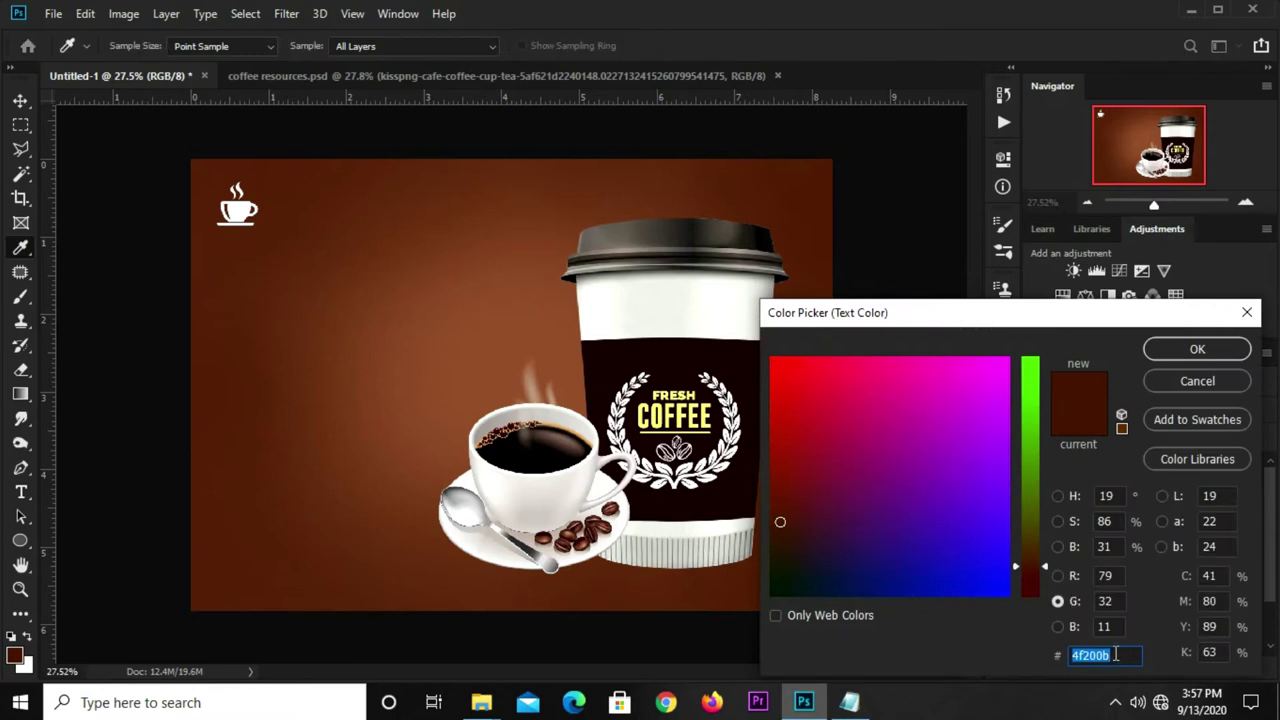
pyautogui.write('000000')
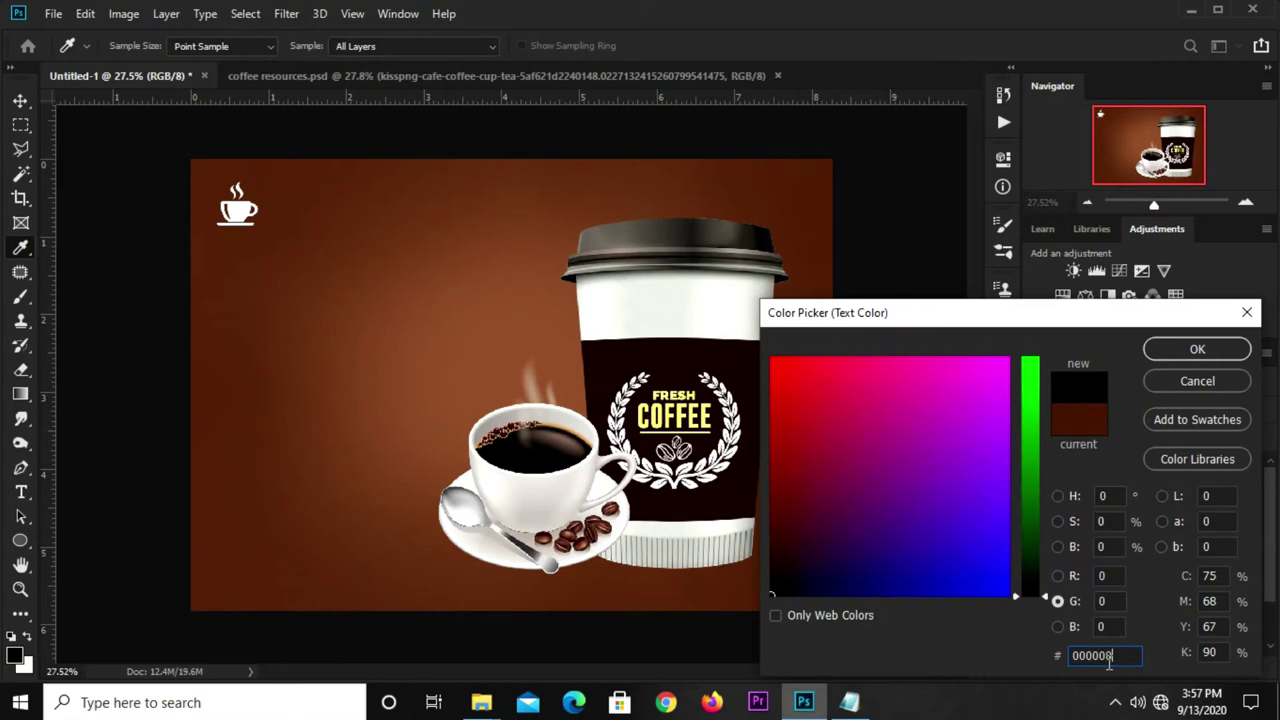
pyautogui.moveTo(1115, 660); pyautogui.dragTo(1068, 655)
pyautogui.write('ffff')
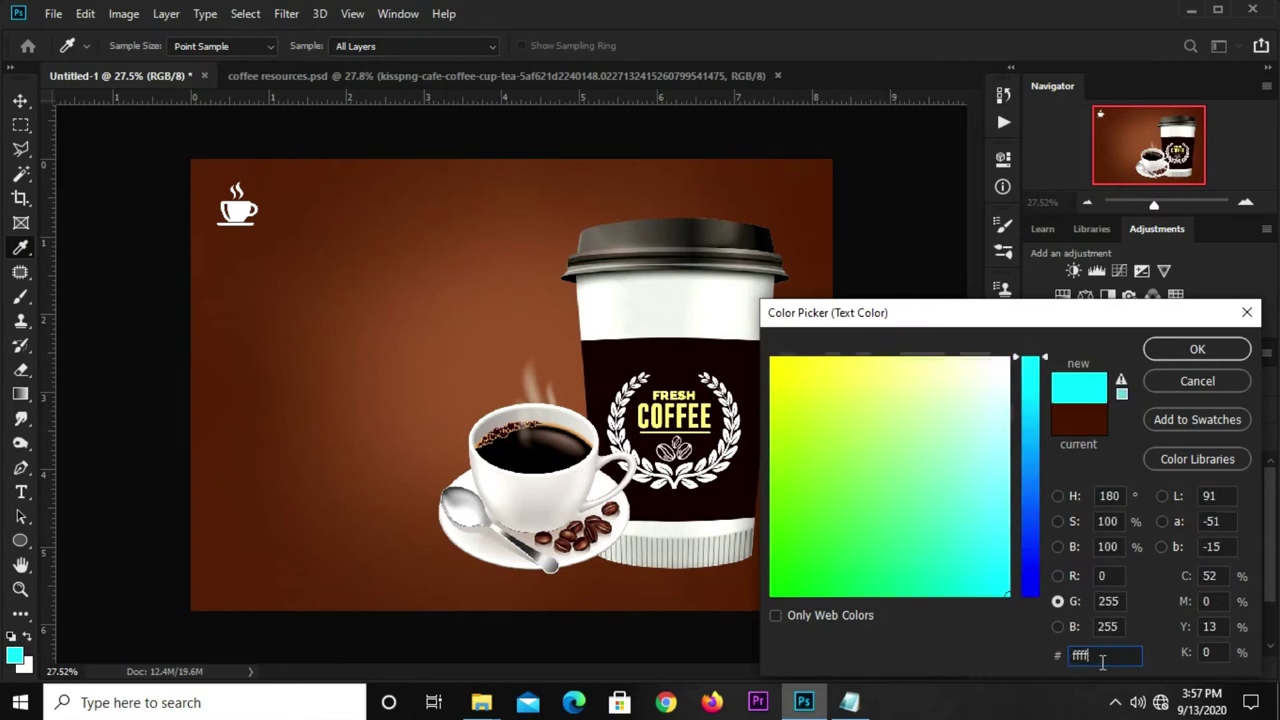
pyautogui.write('ff')
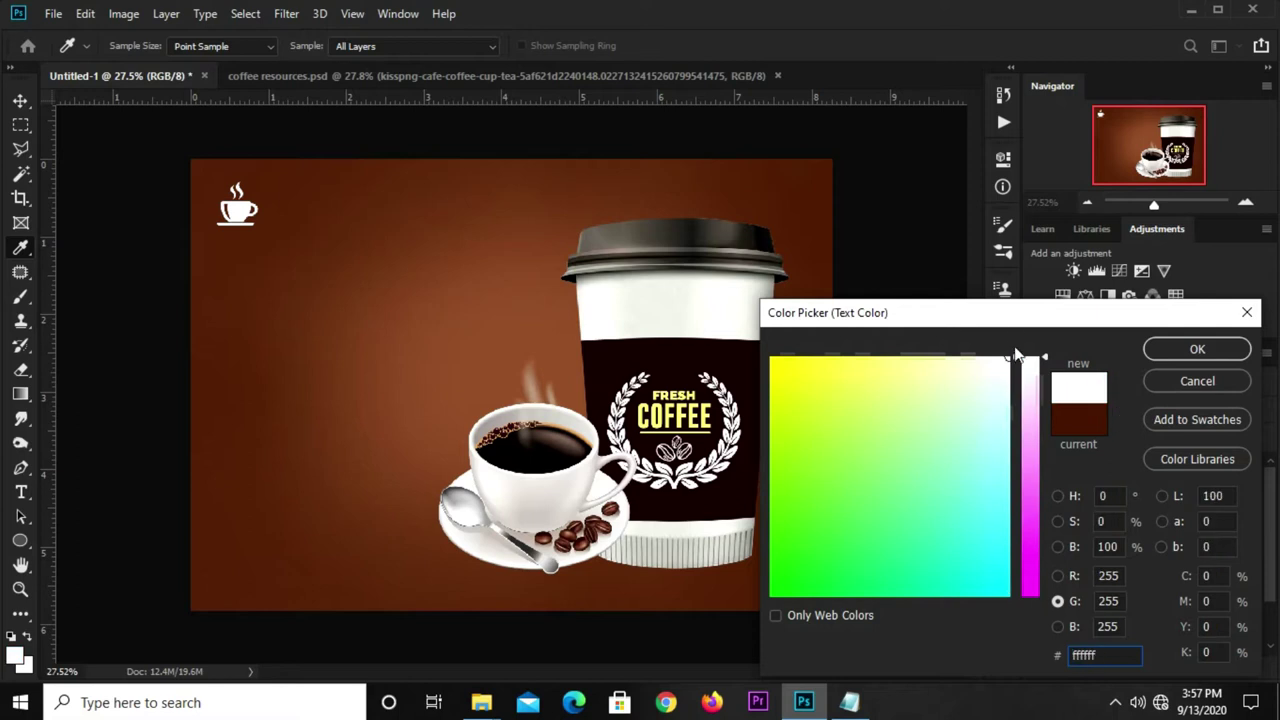
pyautogui.click(1197, 349)
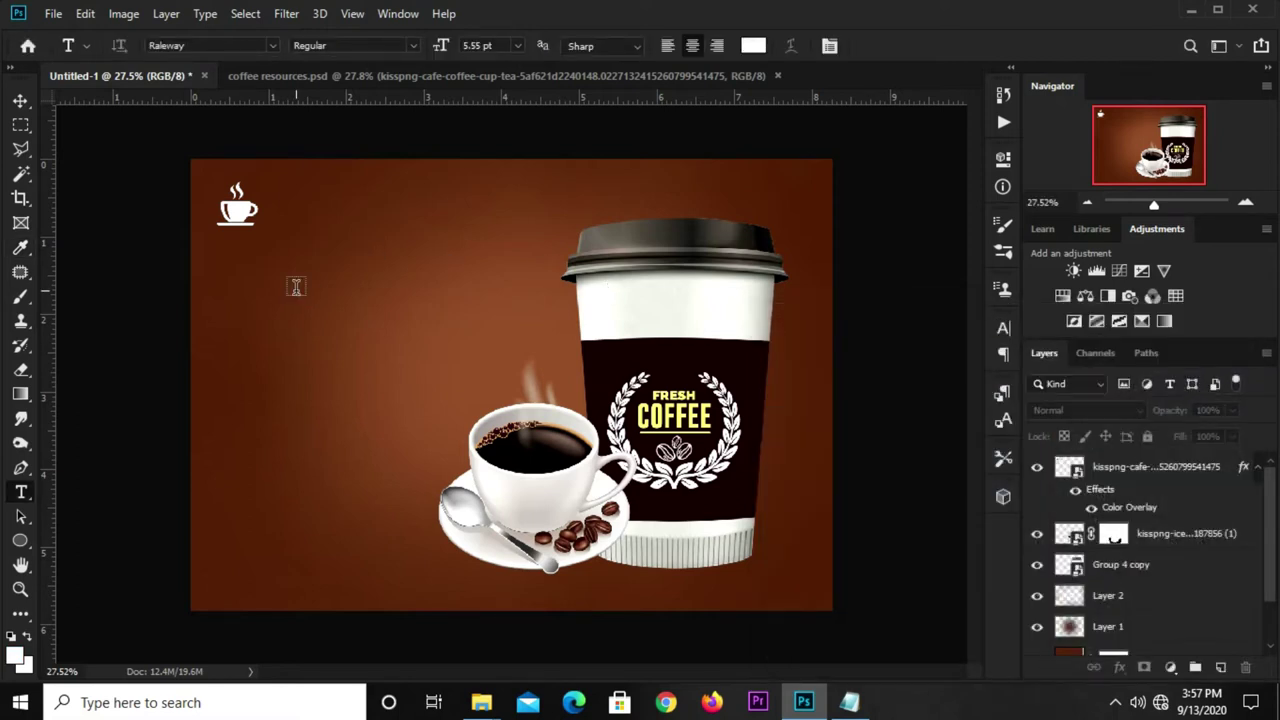
pyautogui.click(517, 46)
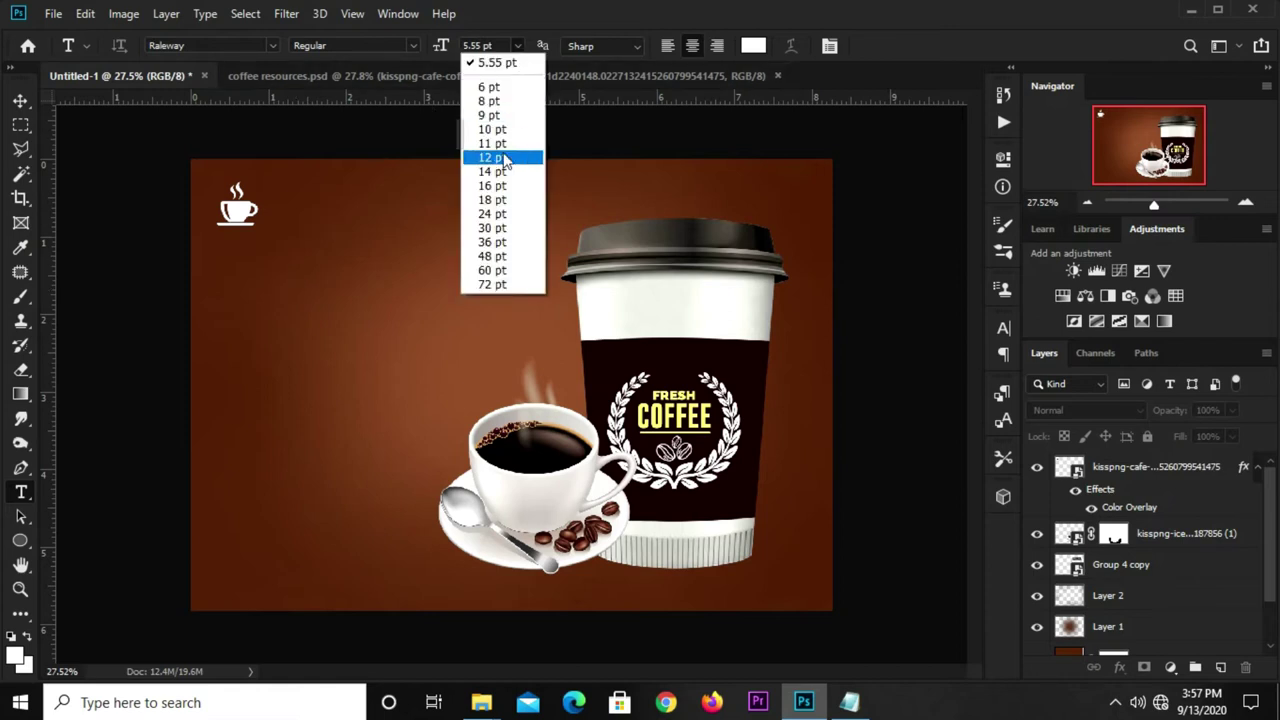
pyautogui.click(501, 174)
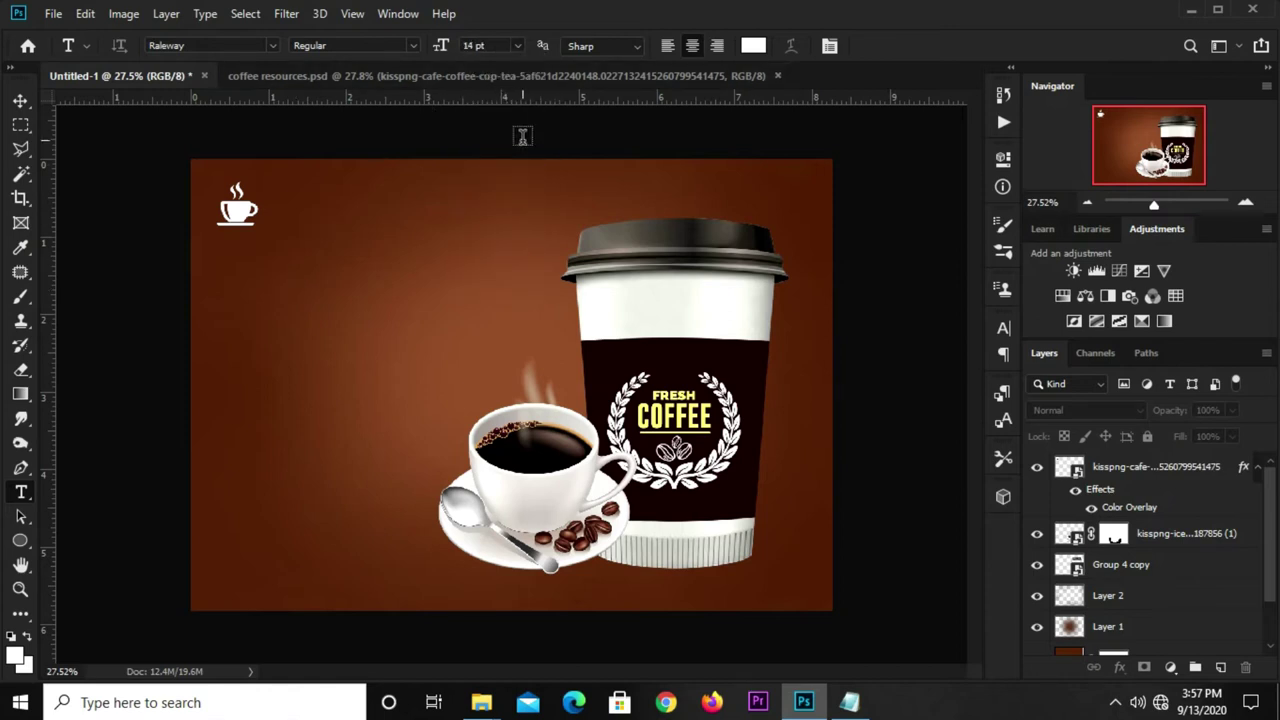
# - Type 'logo here' in All Caps and move it beneath the cup icon
pyautogui.click(315, 259)
pyautogui.write('logo here')
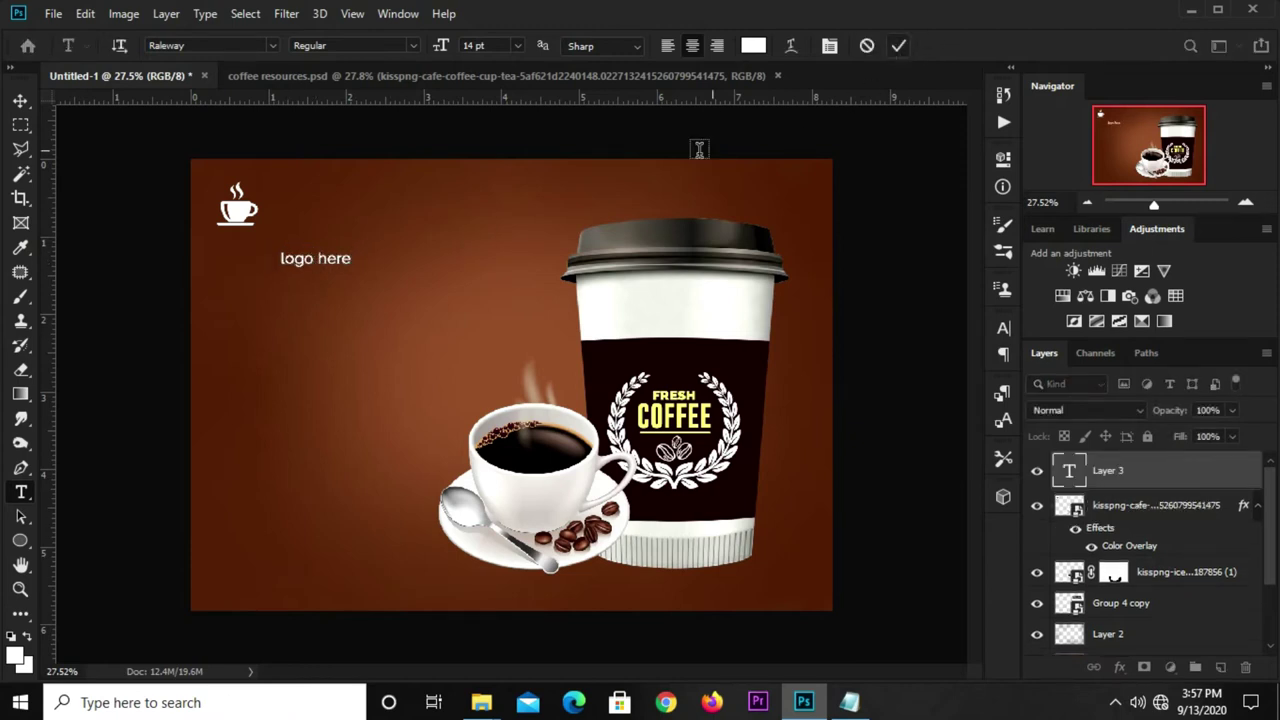
pyautogui.hotkey('ctrl', 'Return')
pyautogui.press('v')
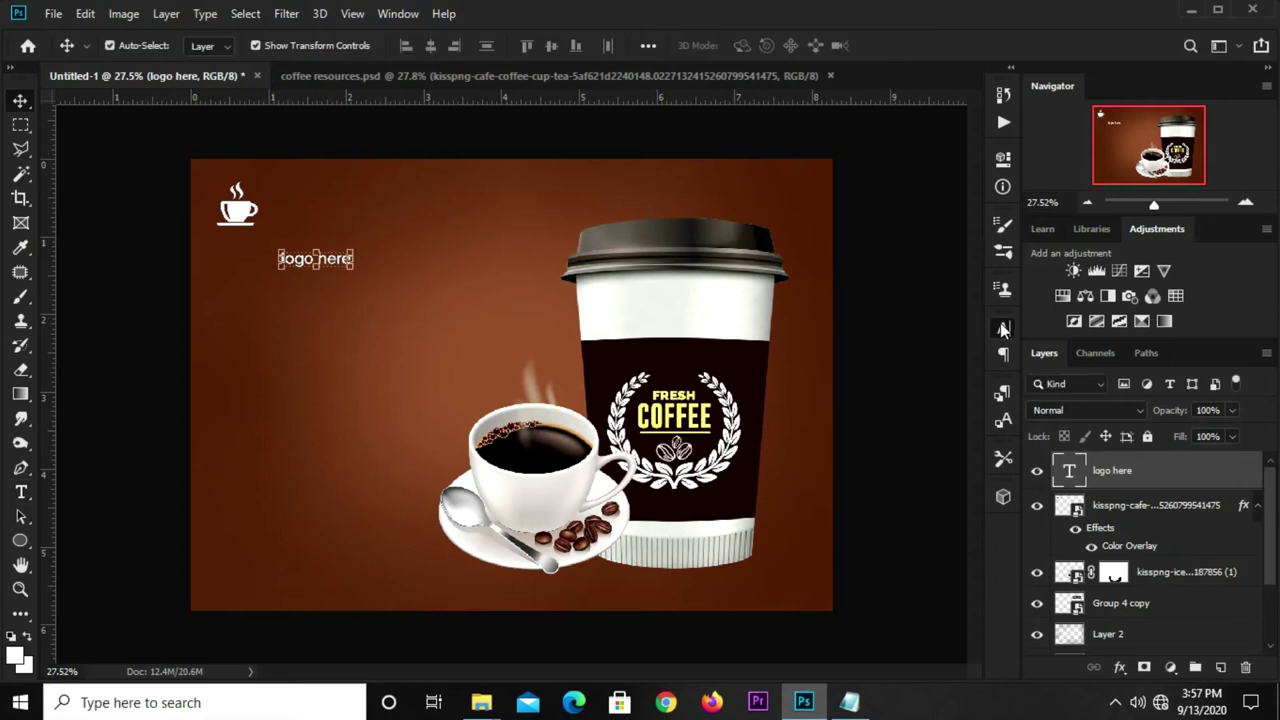
pyautogui.click(1003, 328)
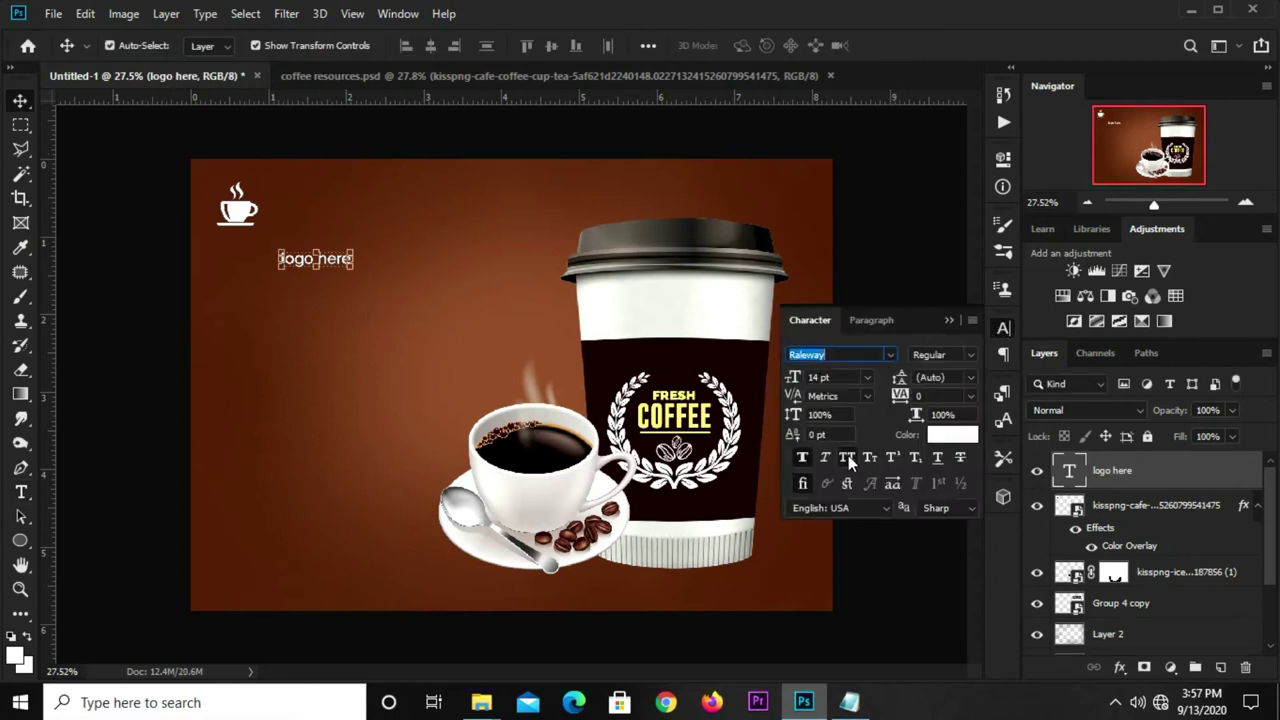
pyautogui.click(848, 457)
pyautogui.click(950, 321)
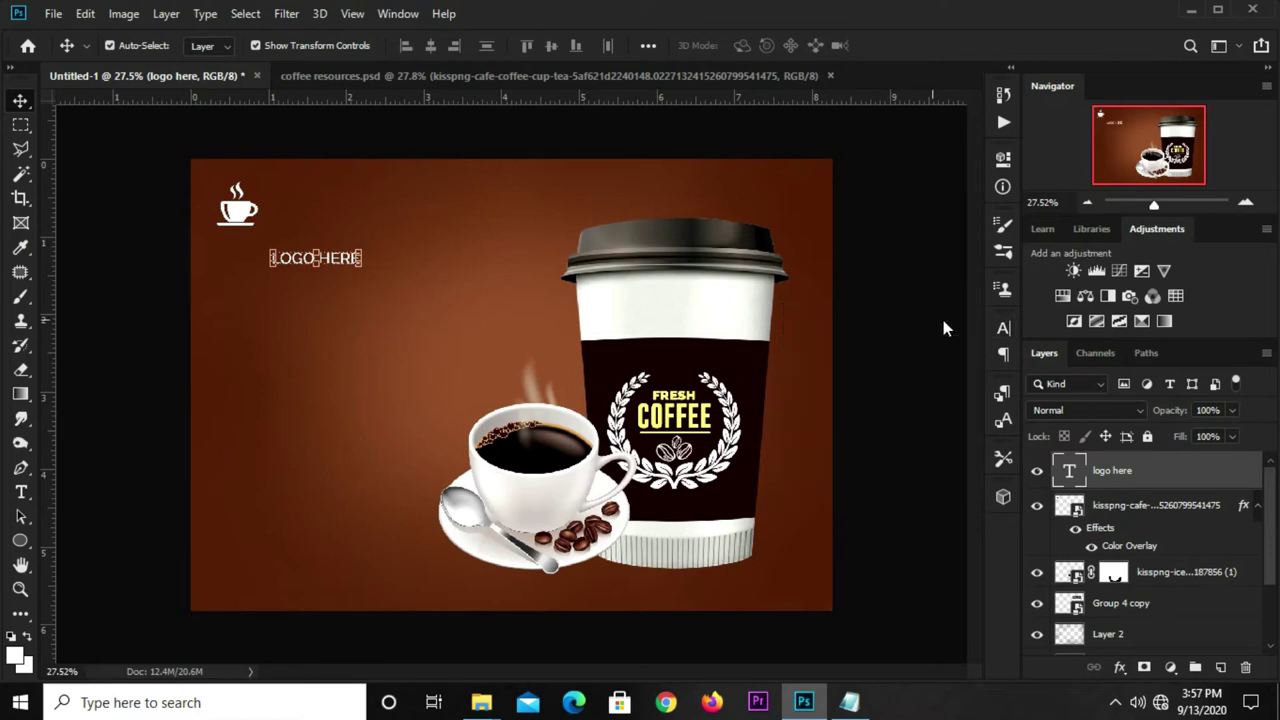
pyautogui.hotkey('ctrl', '+')
pyautogui.moveTo(246, 236)
pyautogui.mouseDown()
pyautogui.moveTo(205, 229)
pyautogui.moveTo(197, 212)
pyautogui.mouseUp()
# - Break LOGO HERE onto two lines with HERE on the second
pyautogui.press('t')
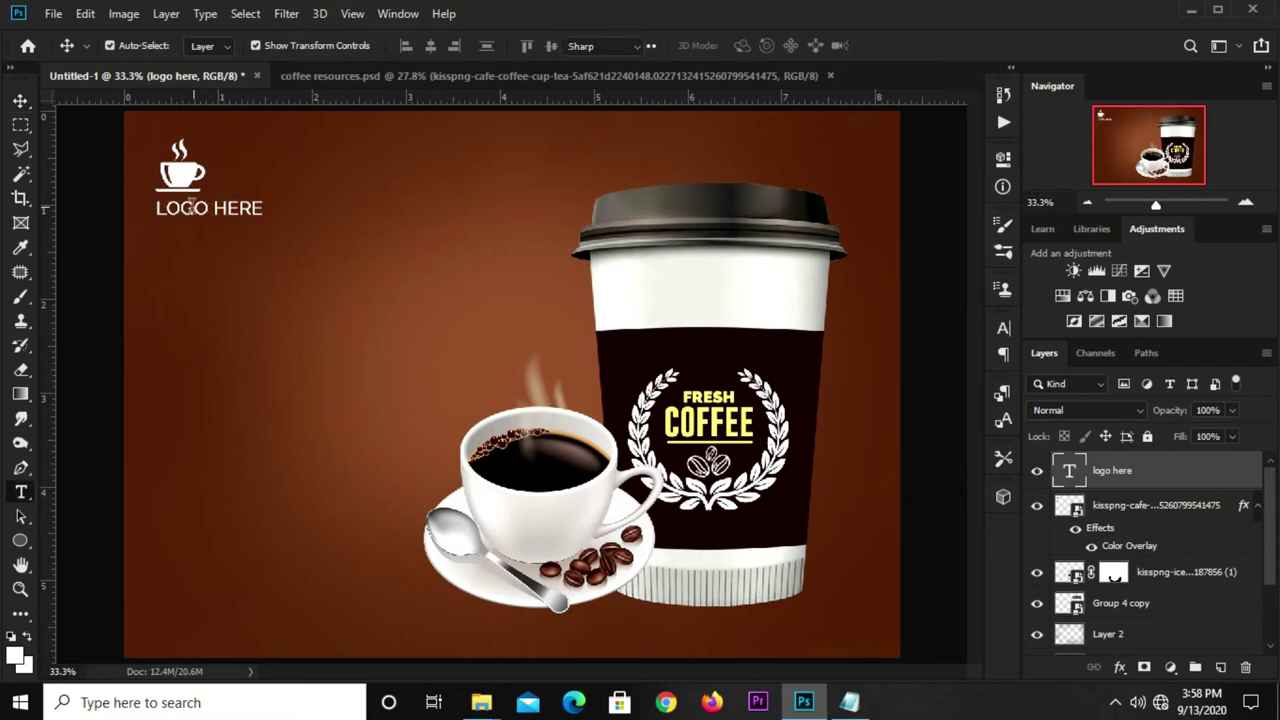
pyautogui.click(213, 208)
pyautogui.press('Return')
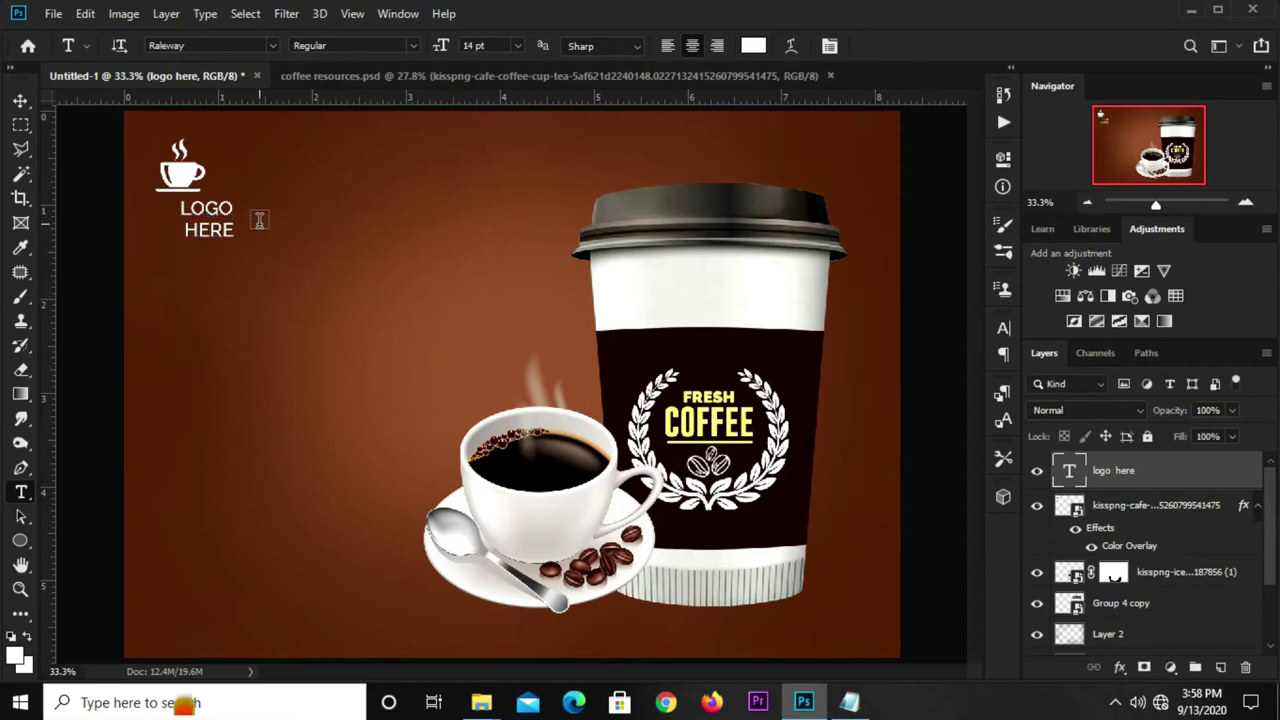
pyautogui.click(253, 220)
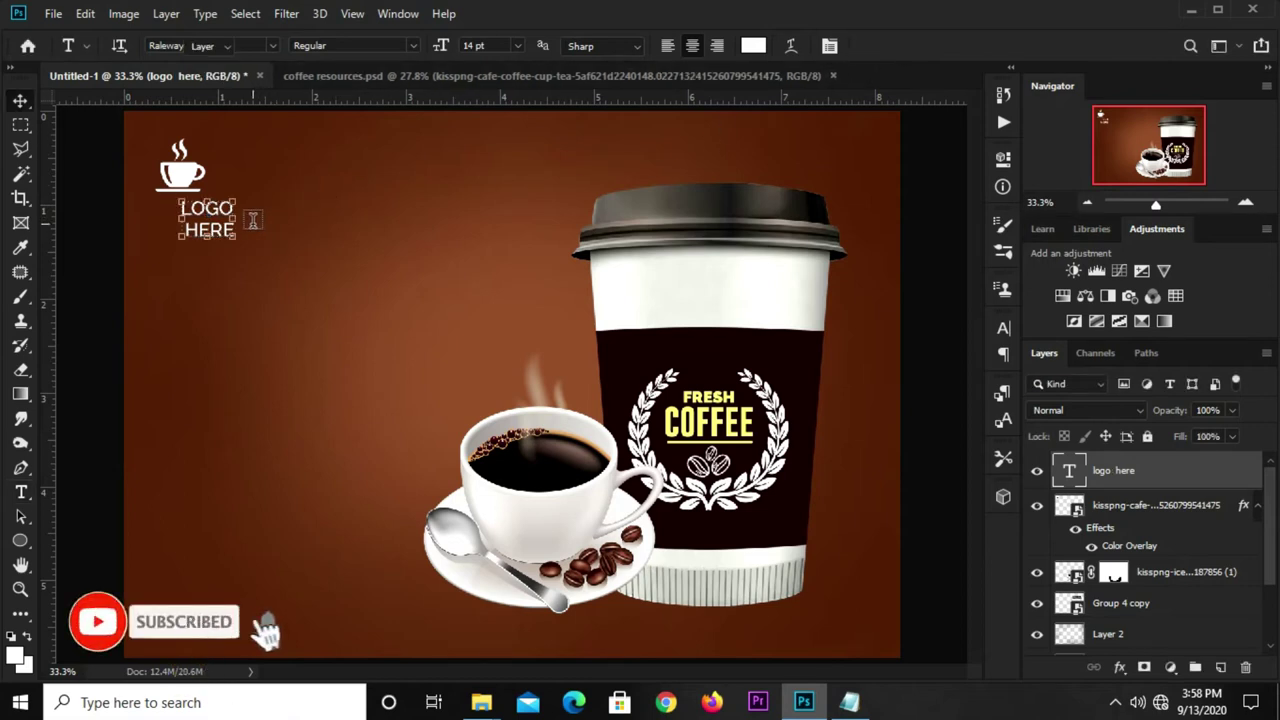
pyautogui.press('v')
pyautogui.click(81, 277)
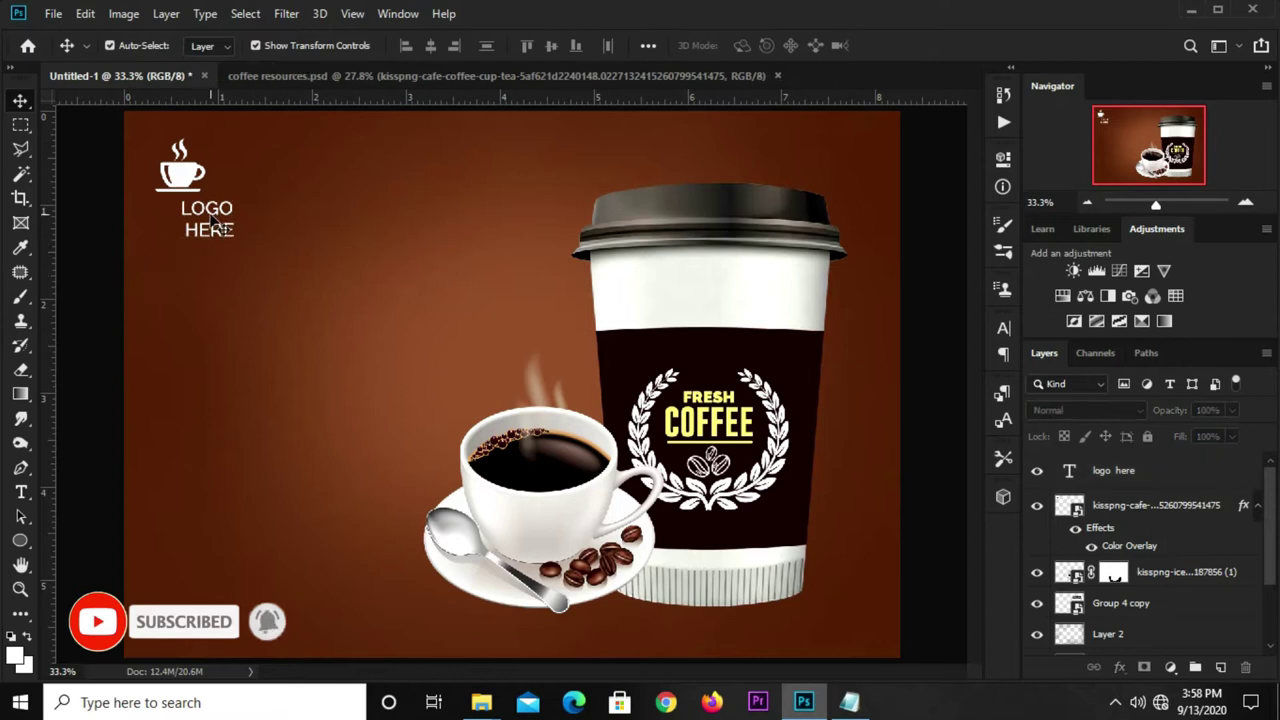
# - Delete the word HERE from the logo caption so it reads LOGO
pyautogui.scroll(2, 187, 210)
pyautogui.scroll(1, 187, 210)
pyautogui.click(226, 220)
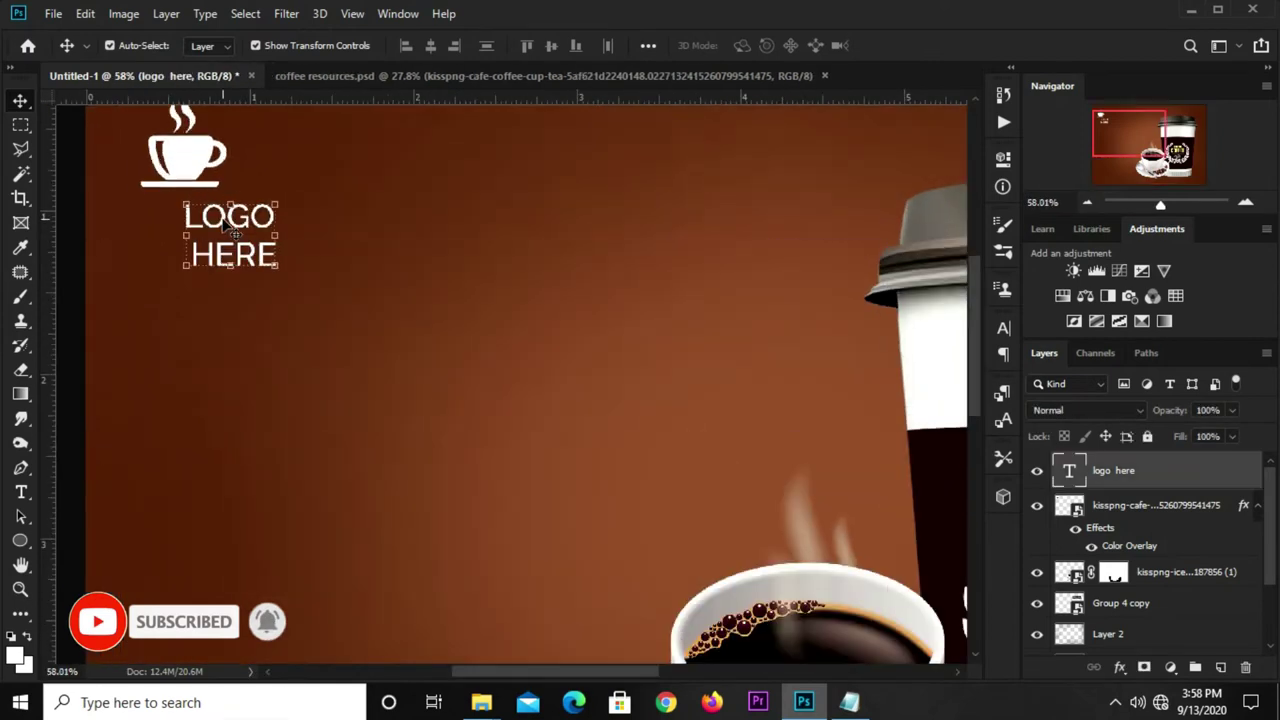
pyautogui.press('t')
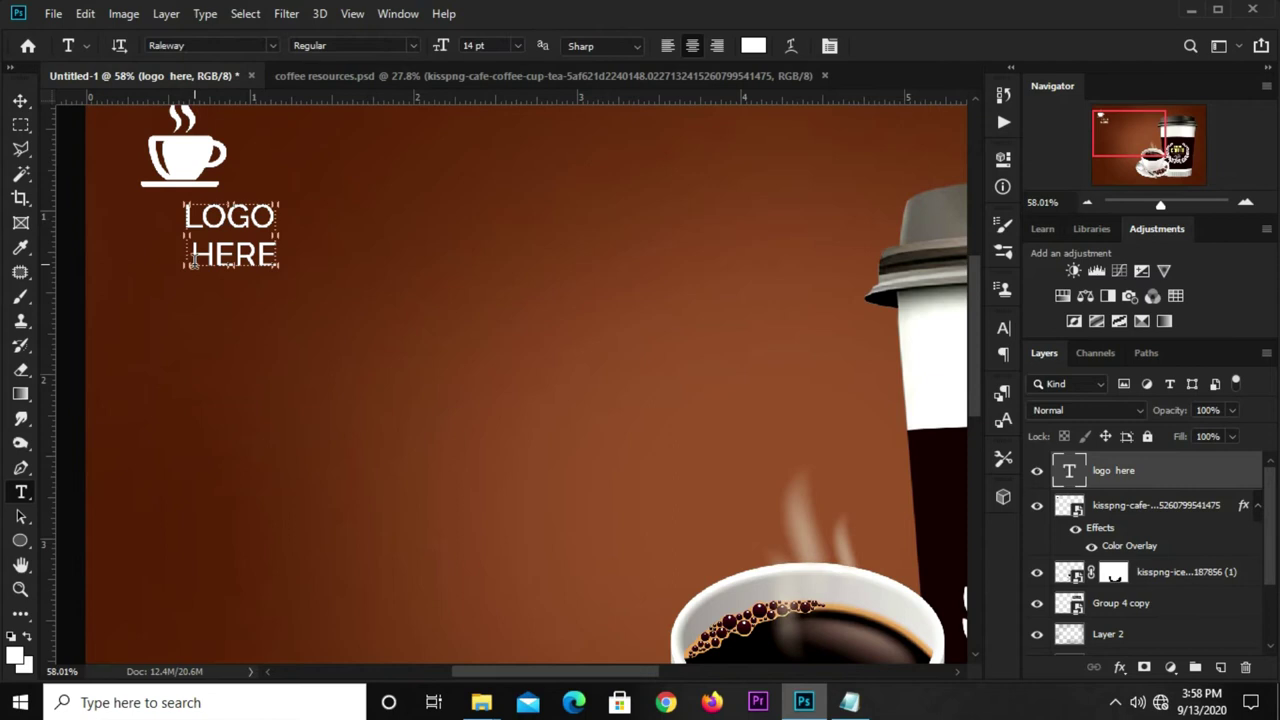
pyautogui.moveTo(190, 256); pyautogui.dragTo(295, 260)
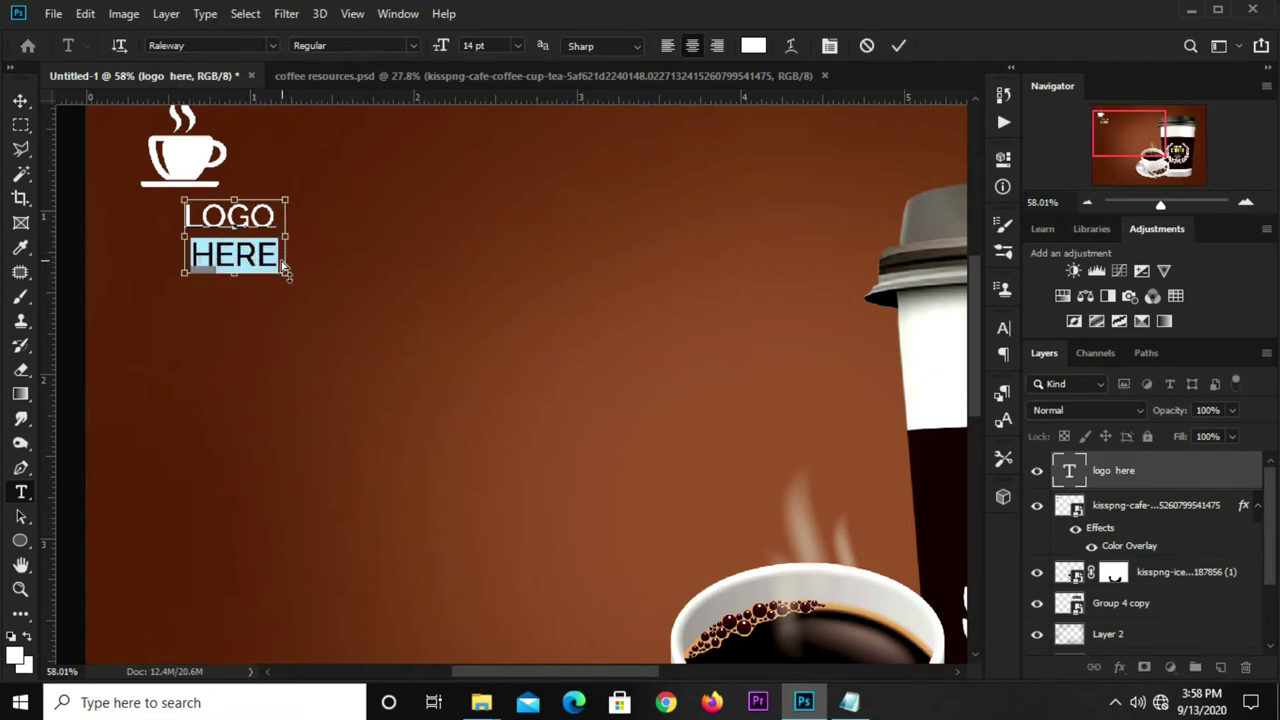
pyautogui.press('BackSpace')
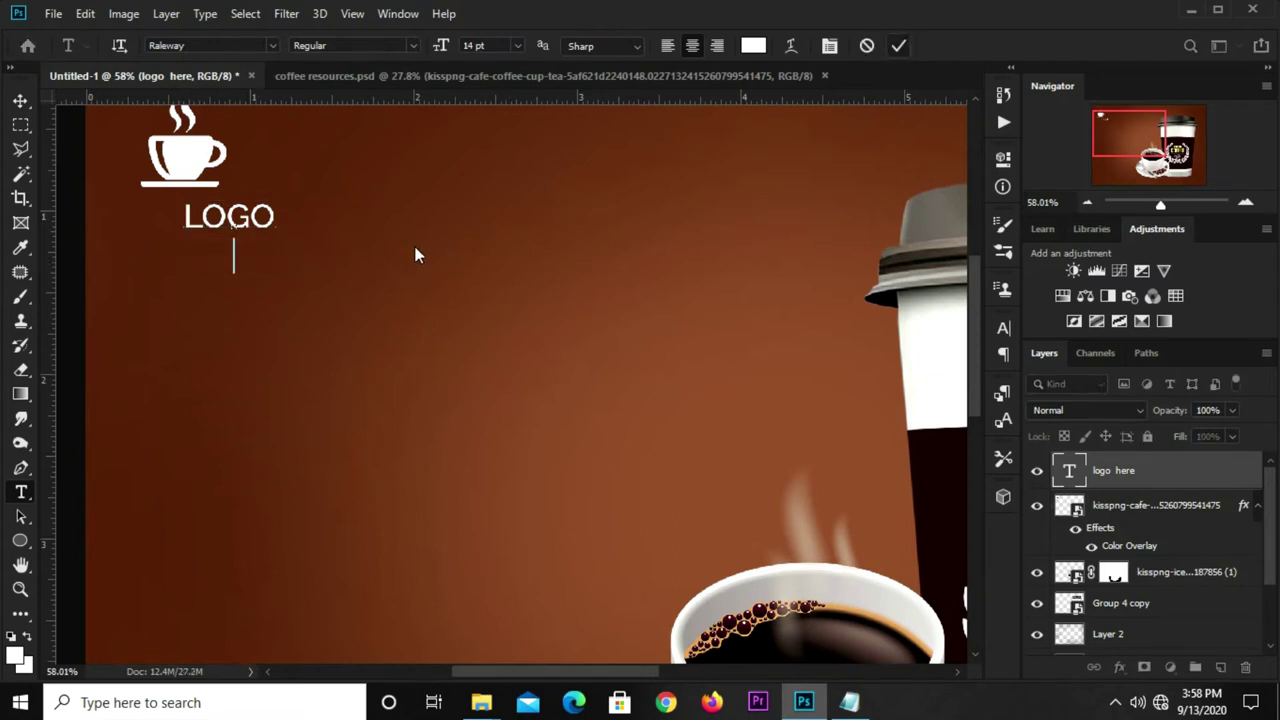
pyautogui.click(312, 302)
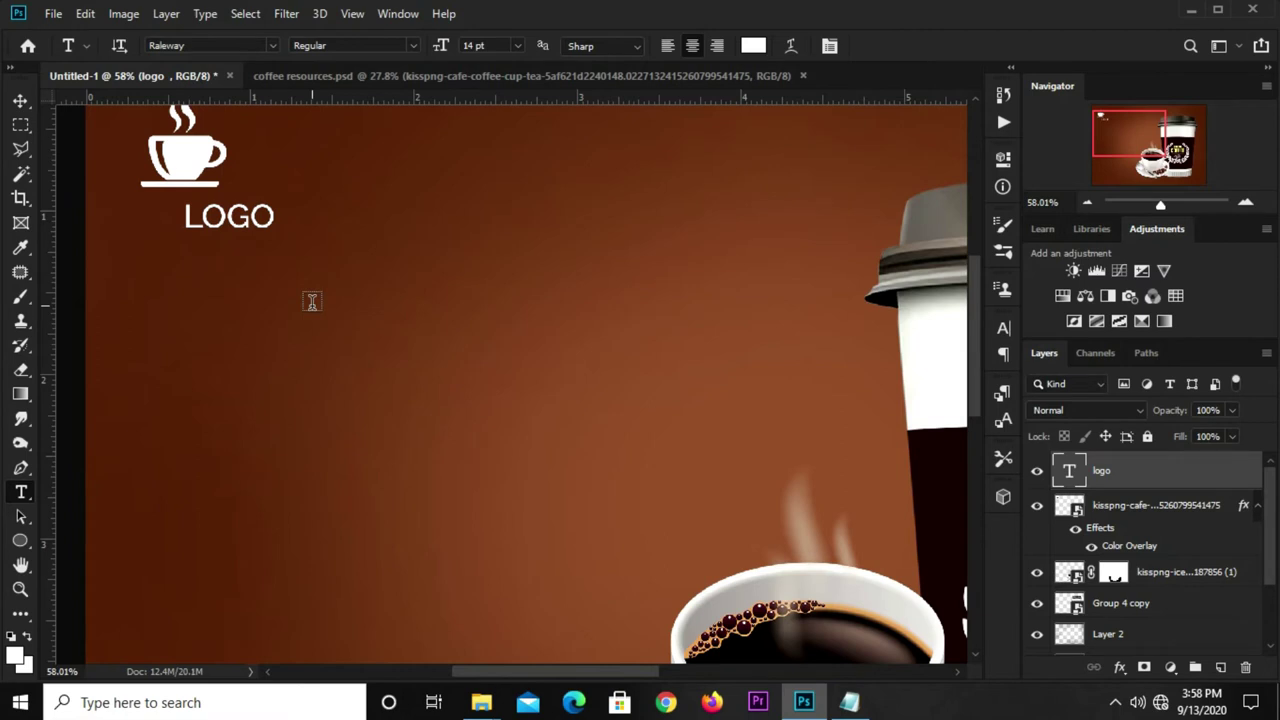
# - Add a separate HERE text layer positioned just below LOGO
pyautogui.click(312, 302)
pyautogui.write('HERE')
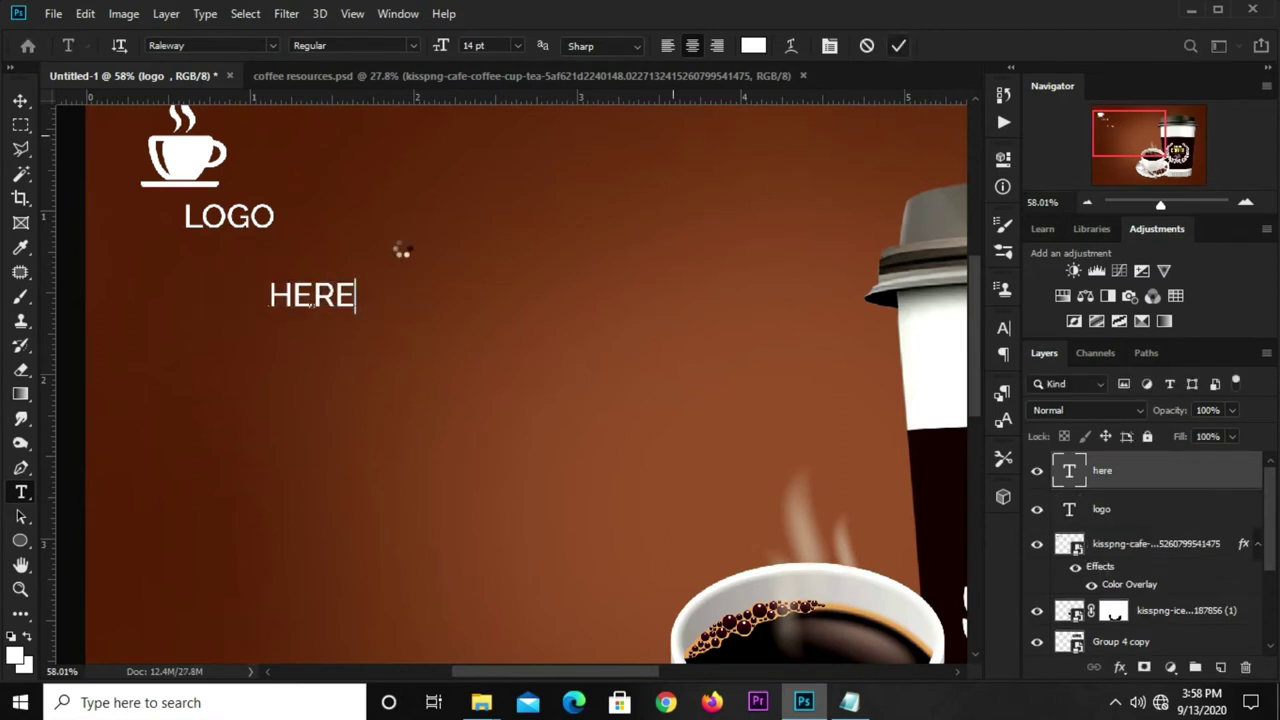
pyautogui.hotkey('ctrl', 'Return')
pyautogui.press('v')
pyautogui.moveTo(328, 302); pyautogui.dragTo(214, 278)
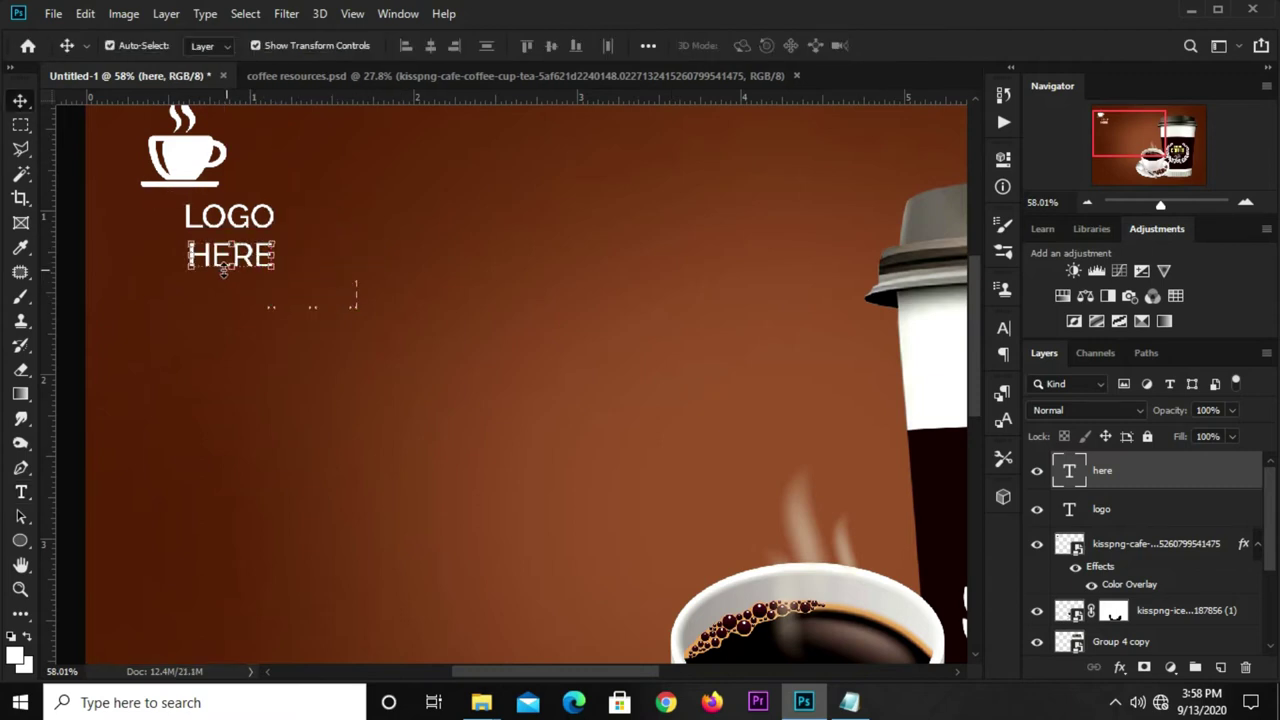
pyautogui.moveTo(215, 272); pyautogui.dragTo(183, 267)
pyautogui.hotkey('ctrl', 't')
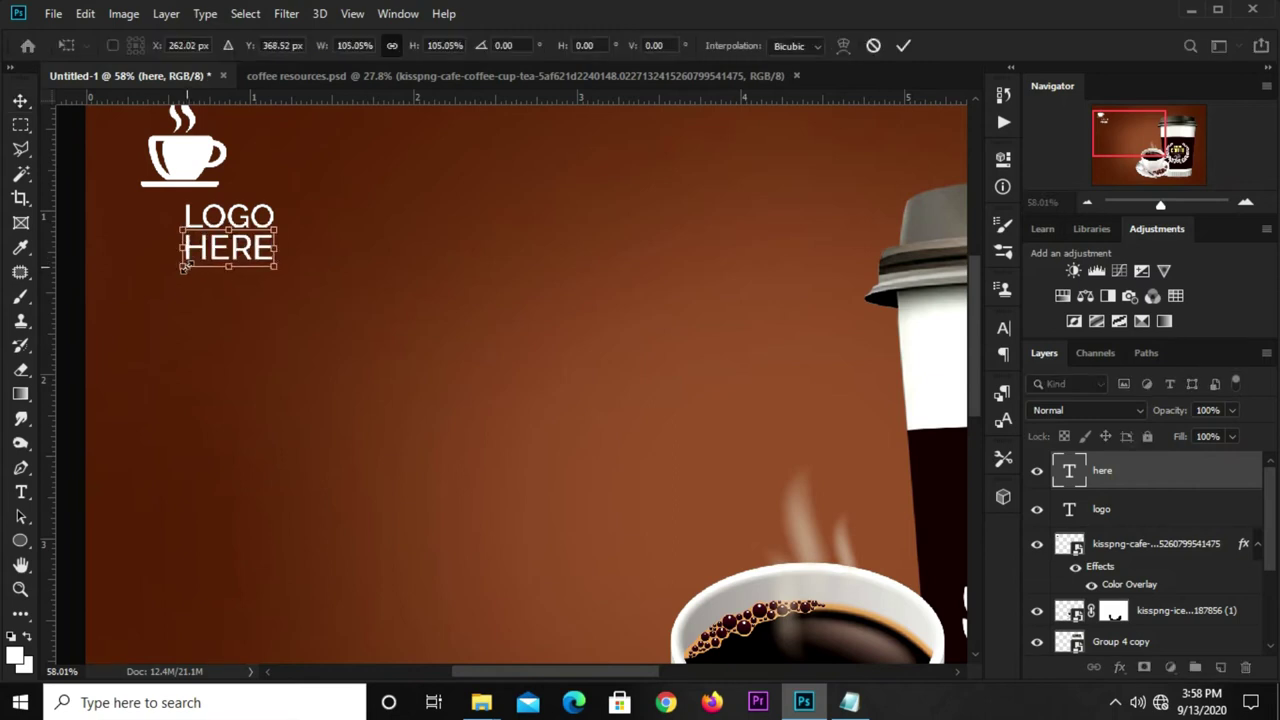
pyautogui.press('Return')
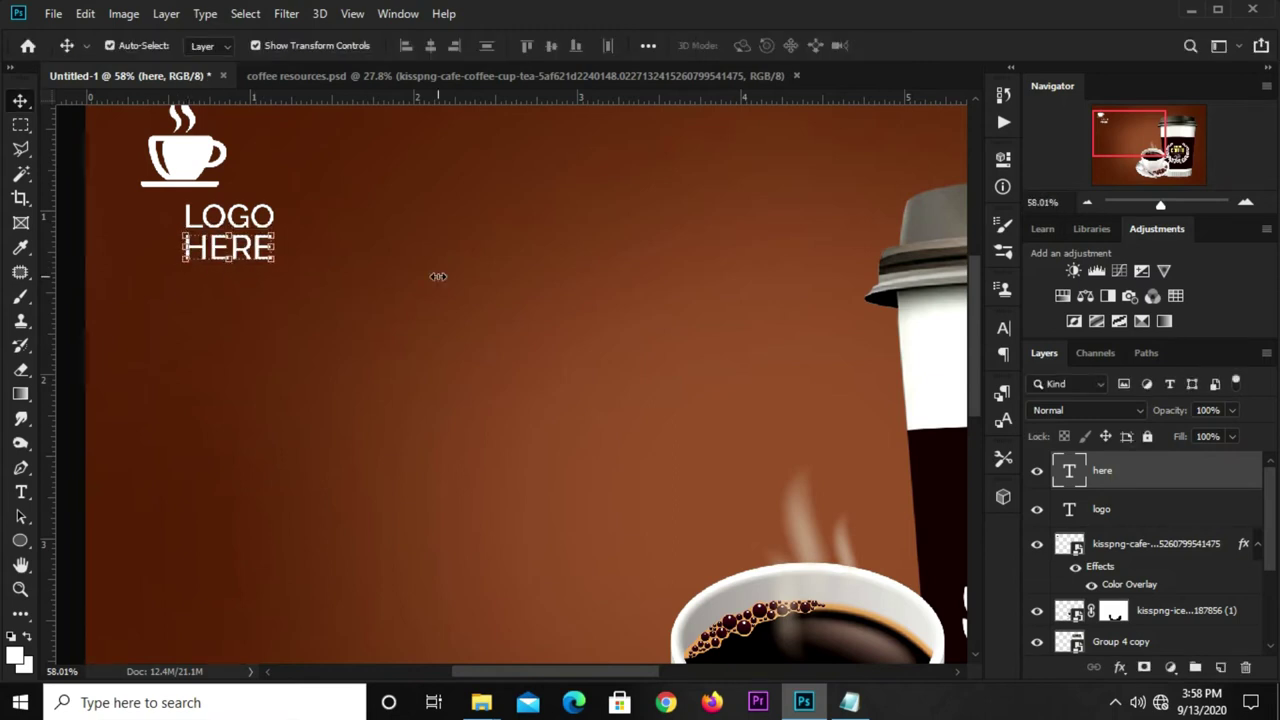
# - Group the LOGO and HERE layers and shrink the group beneath the cup icon
pyautogui.keyDown('shift'); pyautogui.click(1118, 510); pyautogui.keyUp('shift')
pyautogui.hotkey('ctrl', 'g')
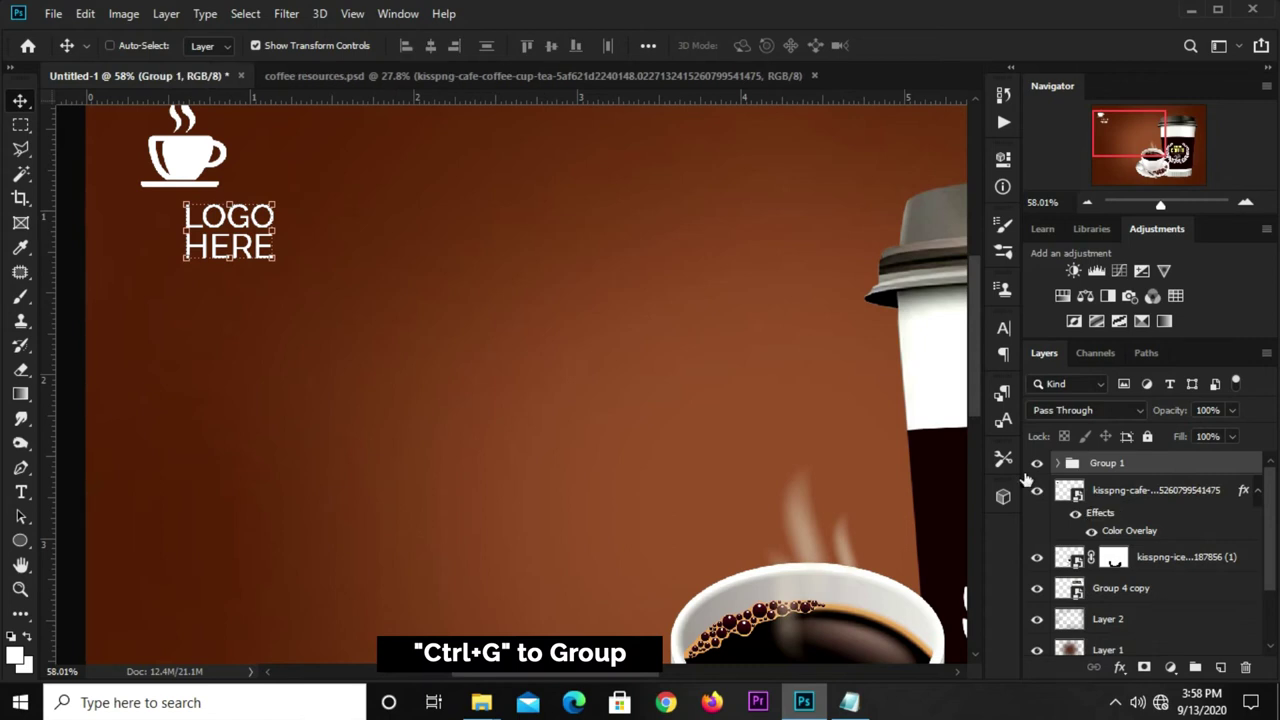
pyautogui.click(1037, 463)
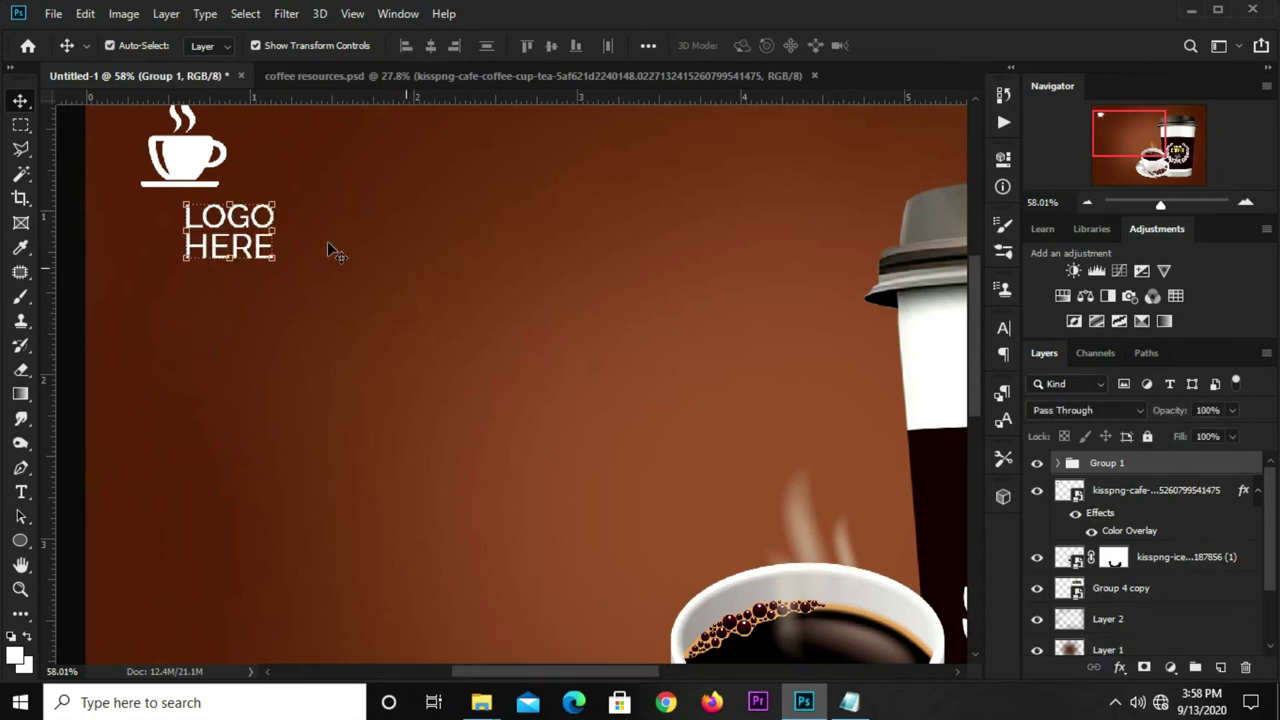
pyautogui.hotkey('ctrl', 't')
pyautogui.moveTo(250, 249)
pyautogui.mouseDown()
pyautogui.moveTo(205, 243)
pyautogui.moveTo(220, 247)
pyautogui.mouseUp()
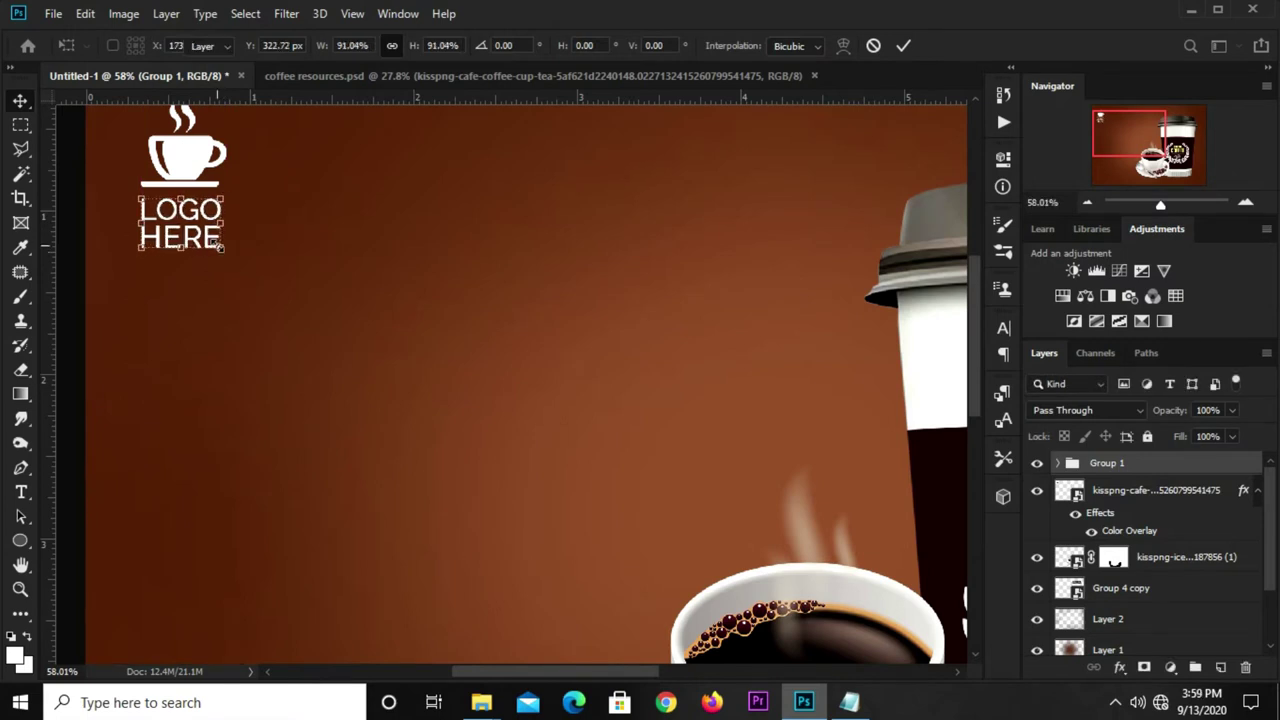
pyautogui.press('Return')
pyautogui.hotkey('ctrl', '0')
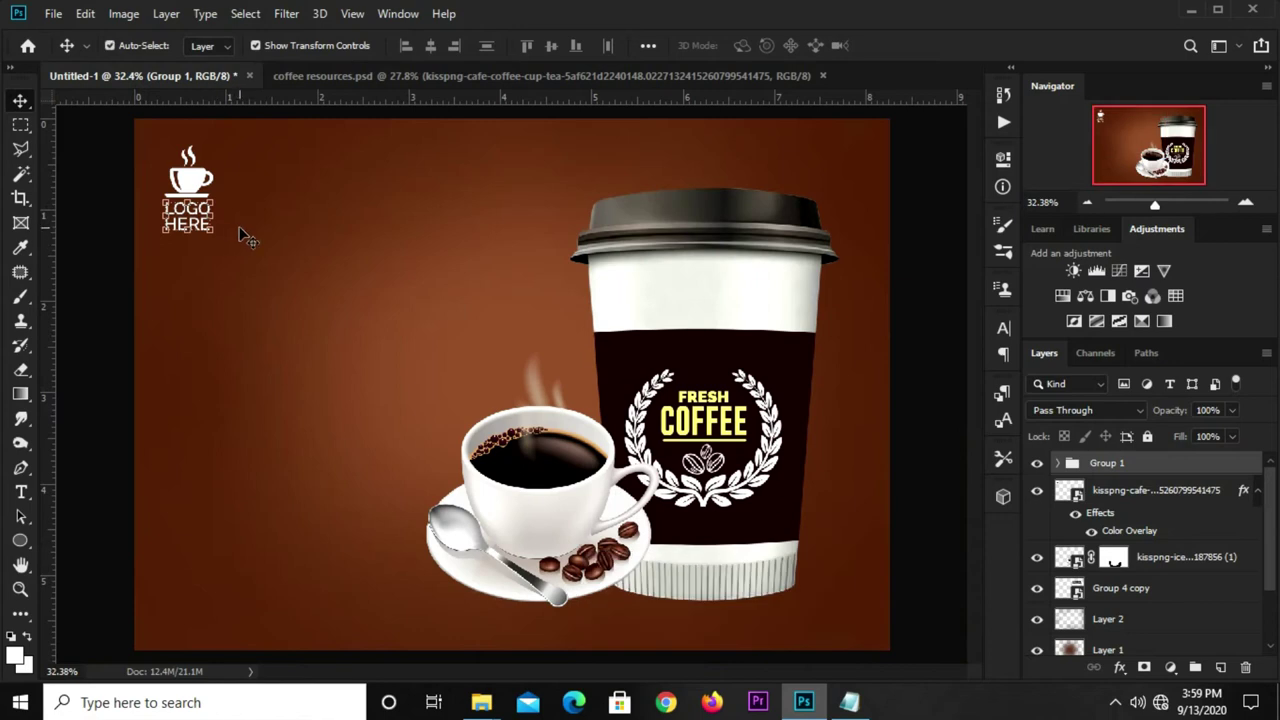
# - Copy the 'Fresh & Natural' line from the Notepad ad copy
pyautogui.click(142, 316)
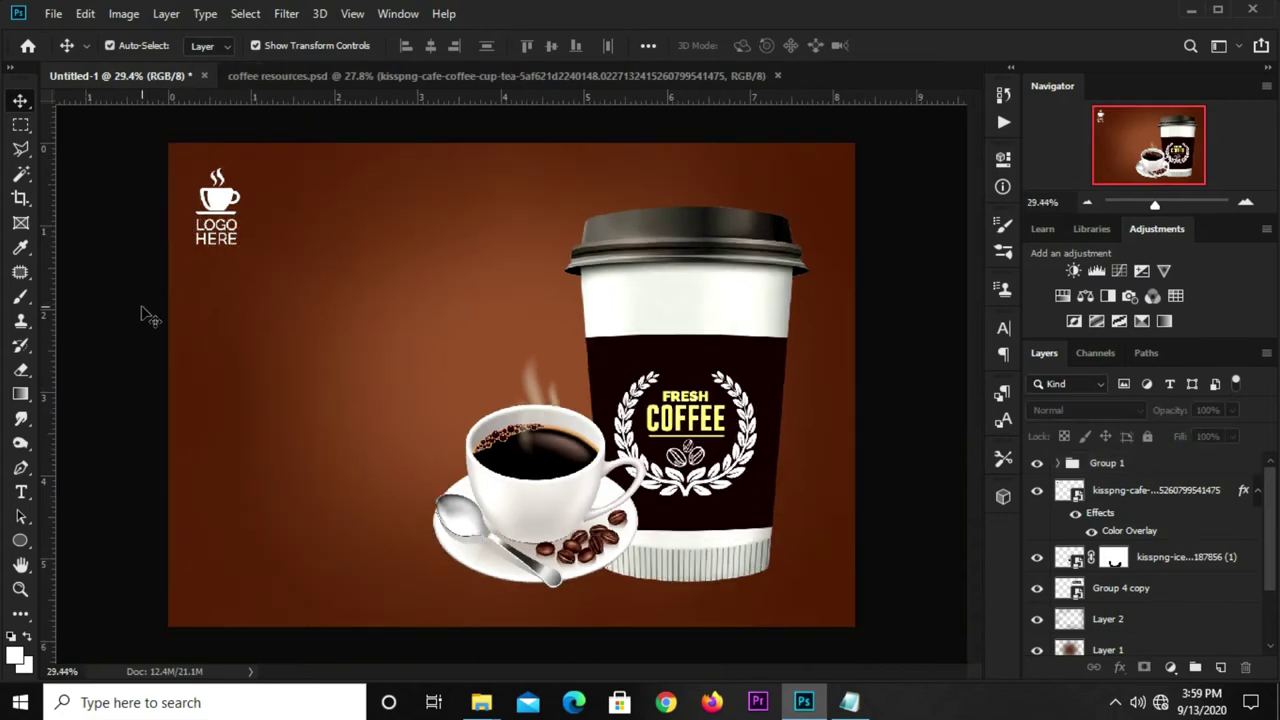
pyautogui.click(215, 248)
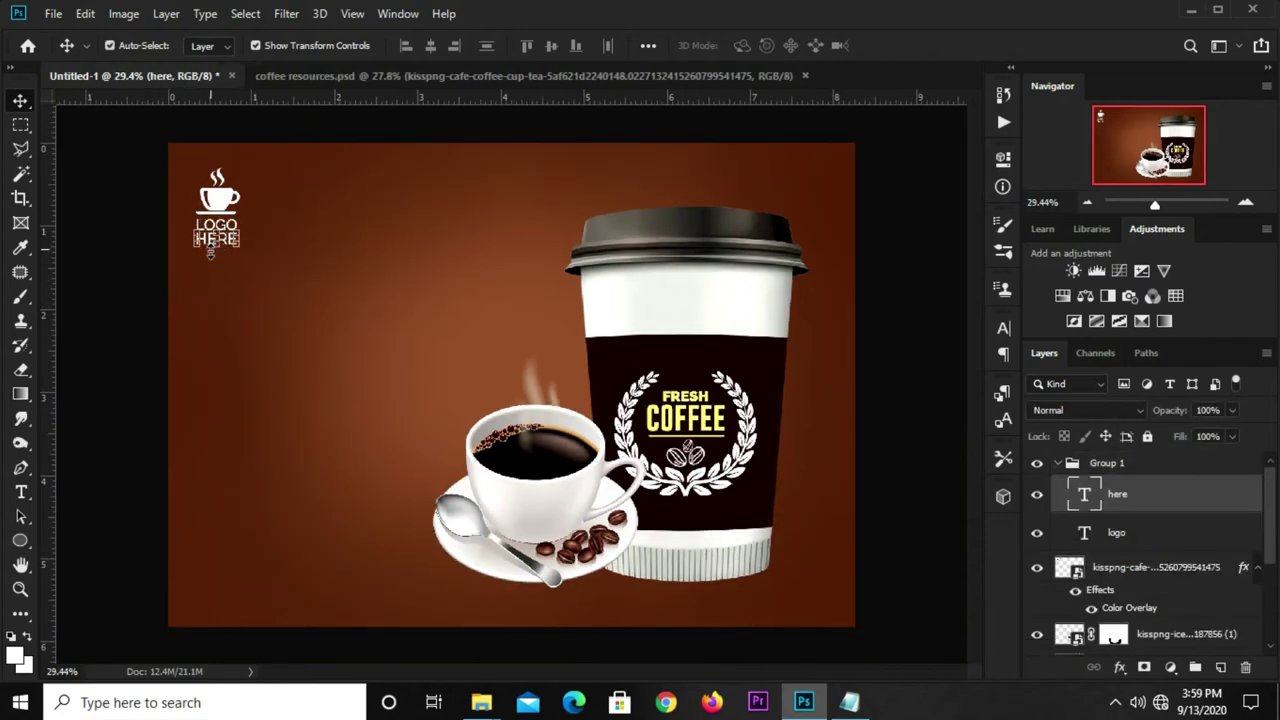
pyautogui.click(130, 310)
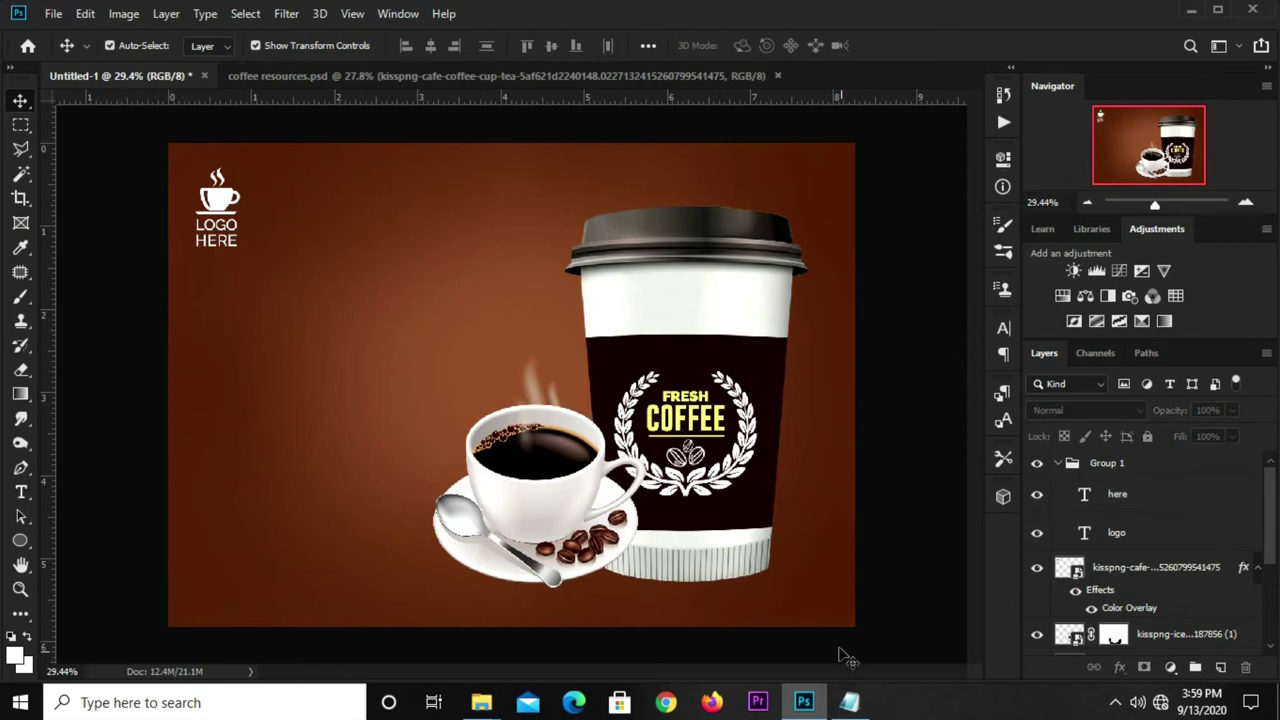
pyautogui.click(849, 702)
pyautogui.moveTo(776, 313); pyautogui.dragTo(658, 313)
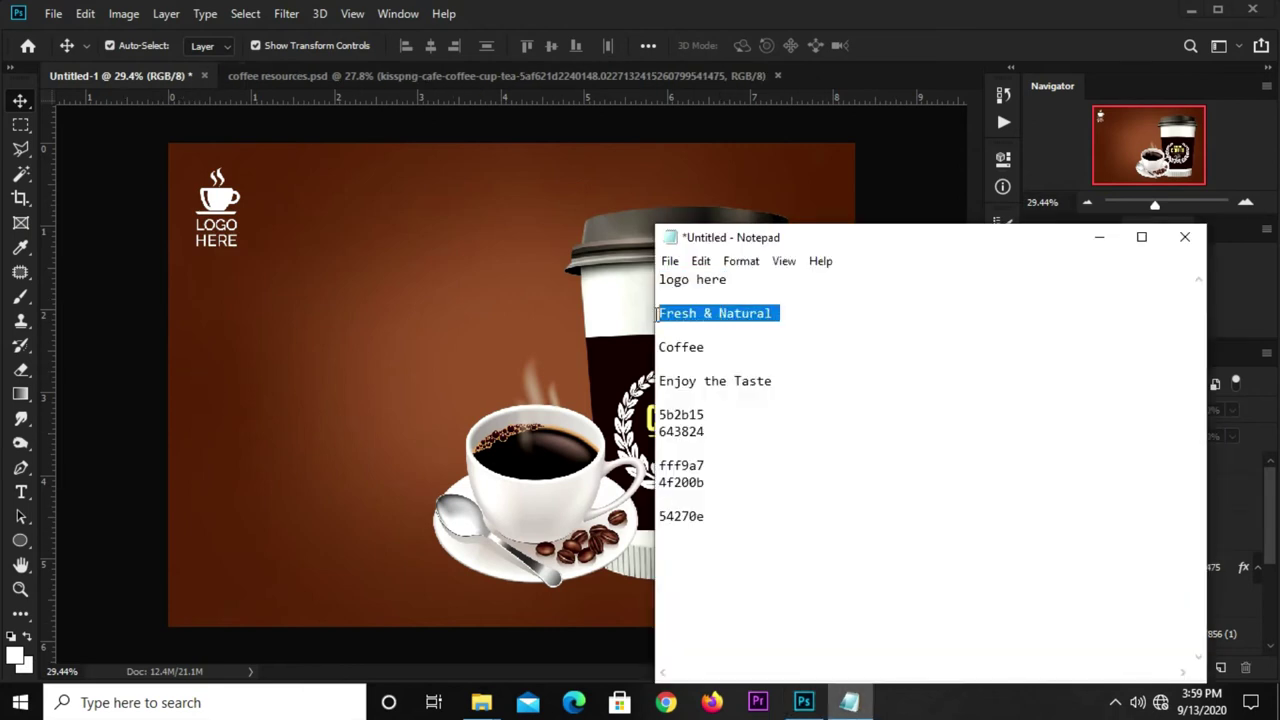
pyautogui.rightClick(660, 314)
pyautogui.click(735, 375)
pyautogui.click(140, 378)
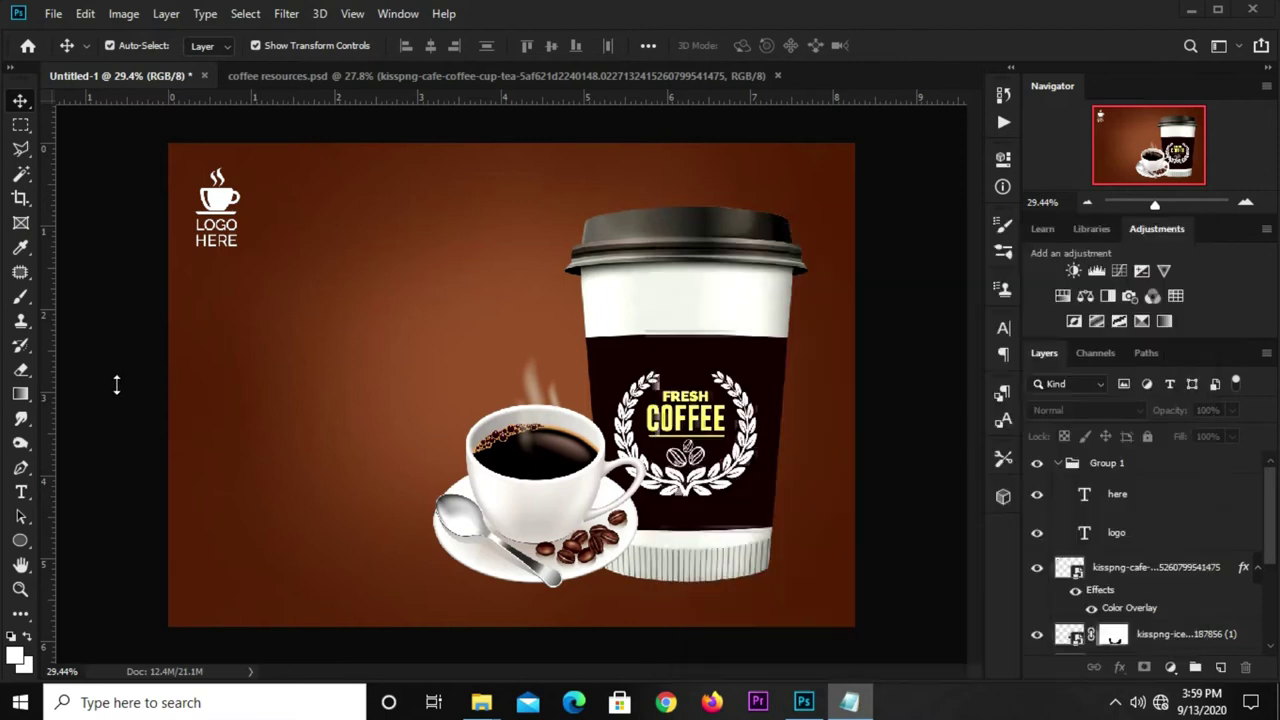
# - Paste it as a new text layer on the left, moved up under the logo
pyautogui.click(21, 492)
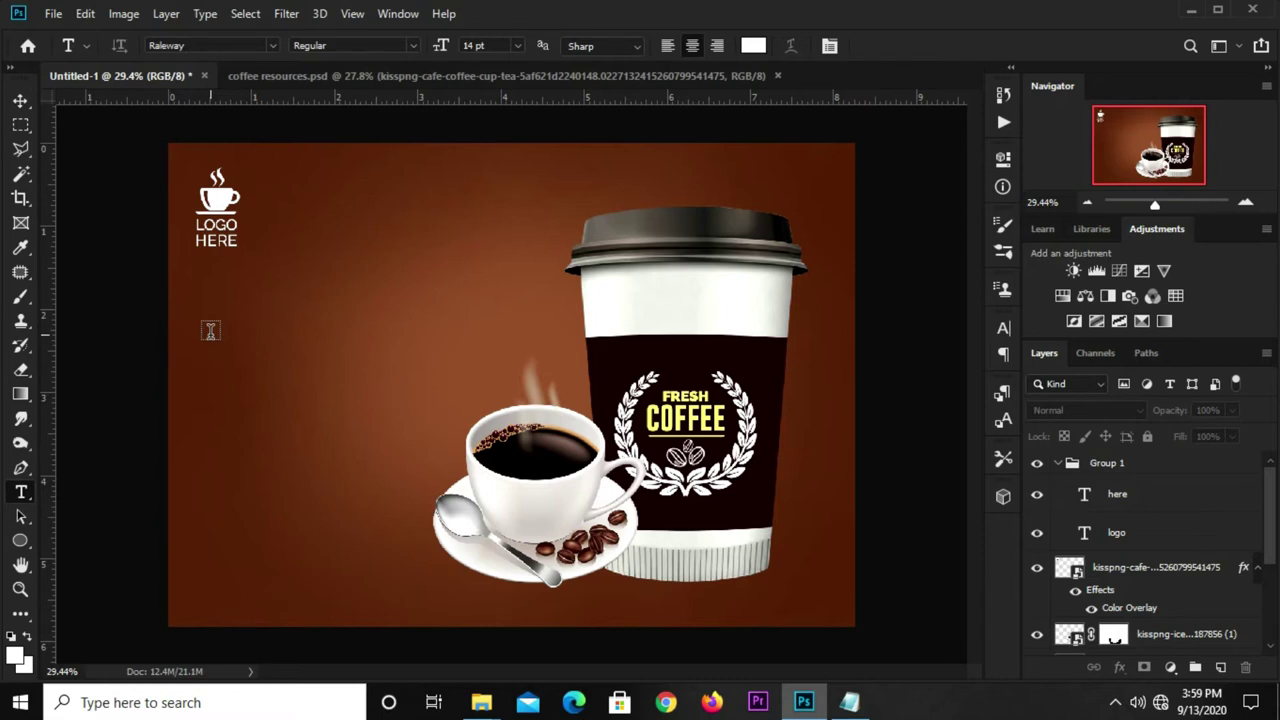
pyautogui.click(210, 331)
pyautogui.hotkey('ctrl', 'v')
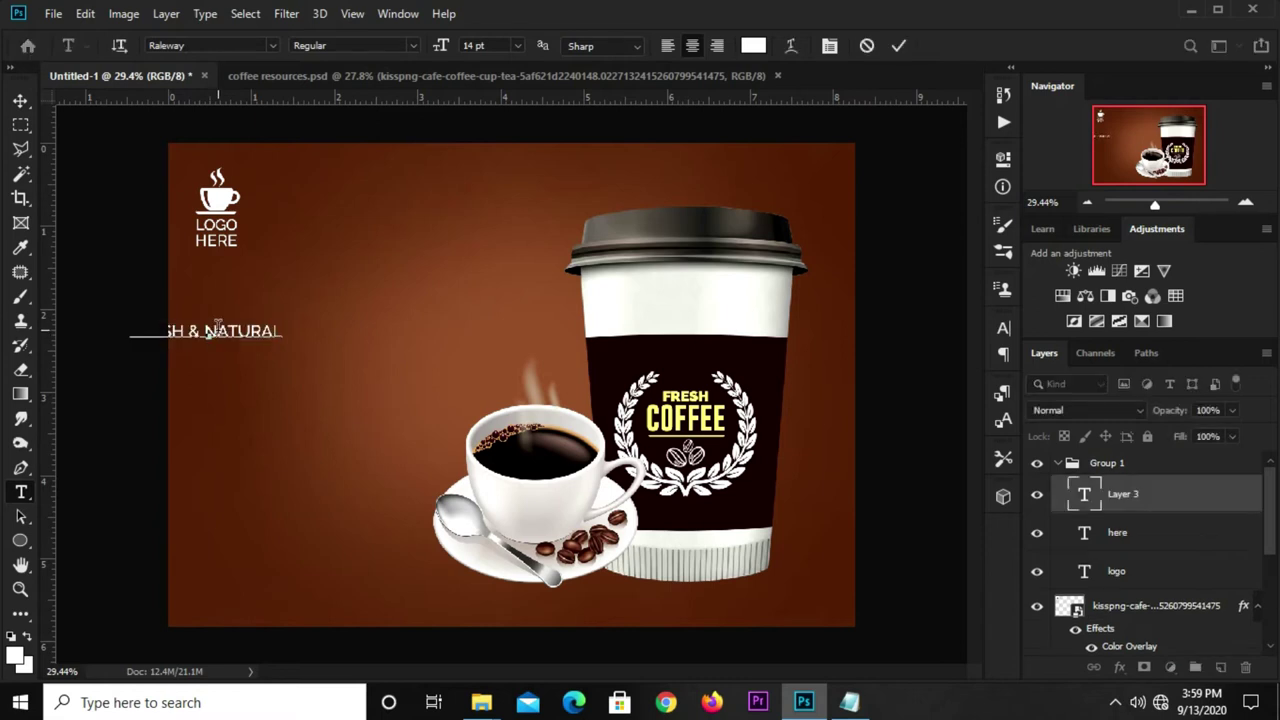
pyautogui.hotkey('ctrl', 'Return')
pyautogui.press('v')
pyautogui.moveTo(245, 341); pyautogui.dragTo(318, 316)
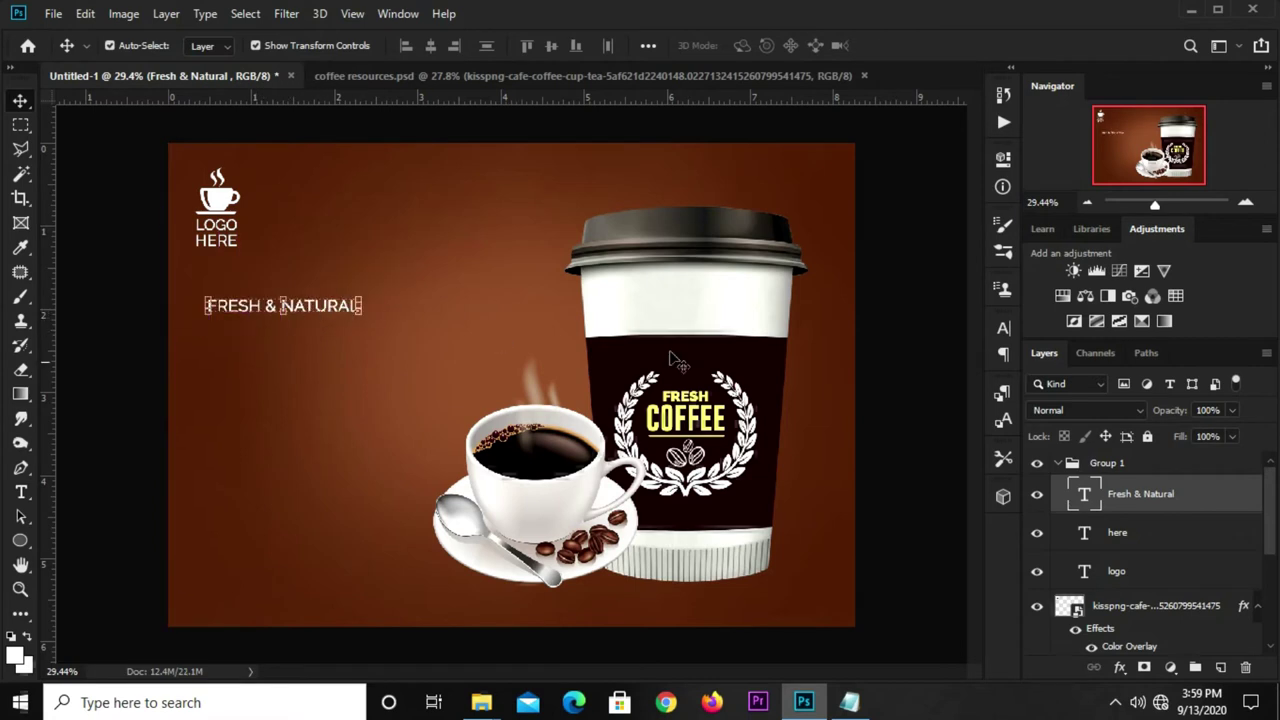
# - Set the tagline font to Harabara and turn off All Caps
pyautogui.click(1004, 329)
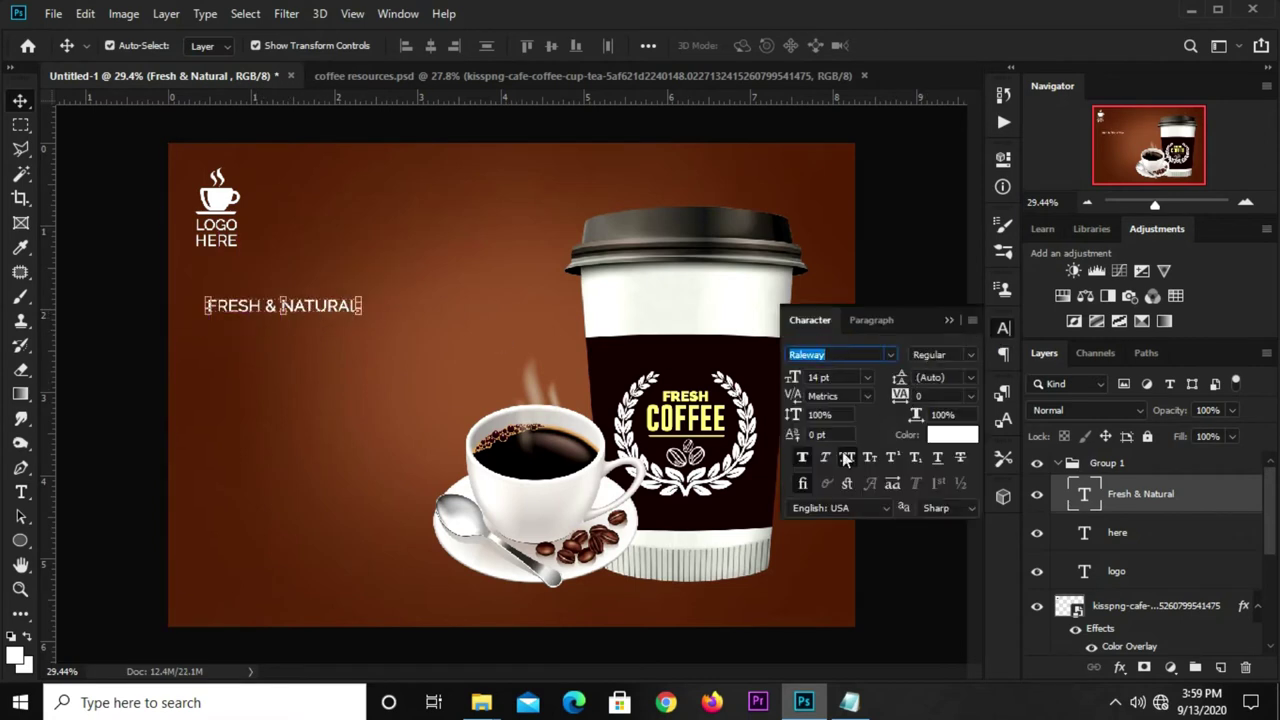
pyautogui.click(846, 457)
pyautogui.click(891, 356)
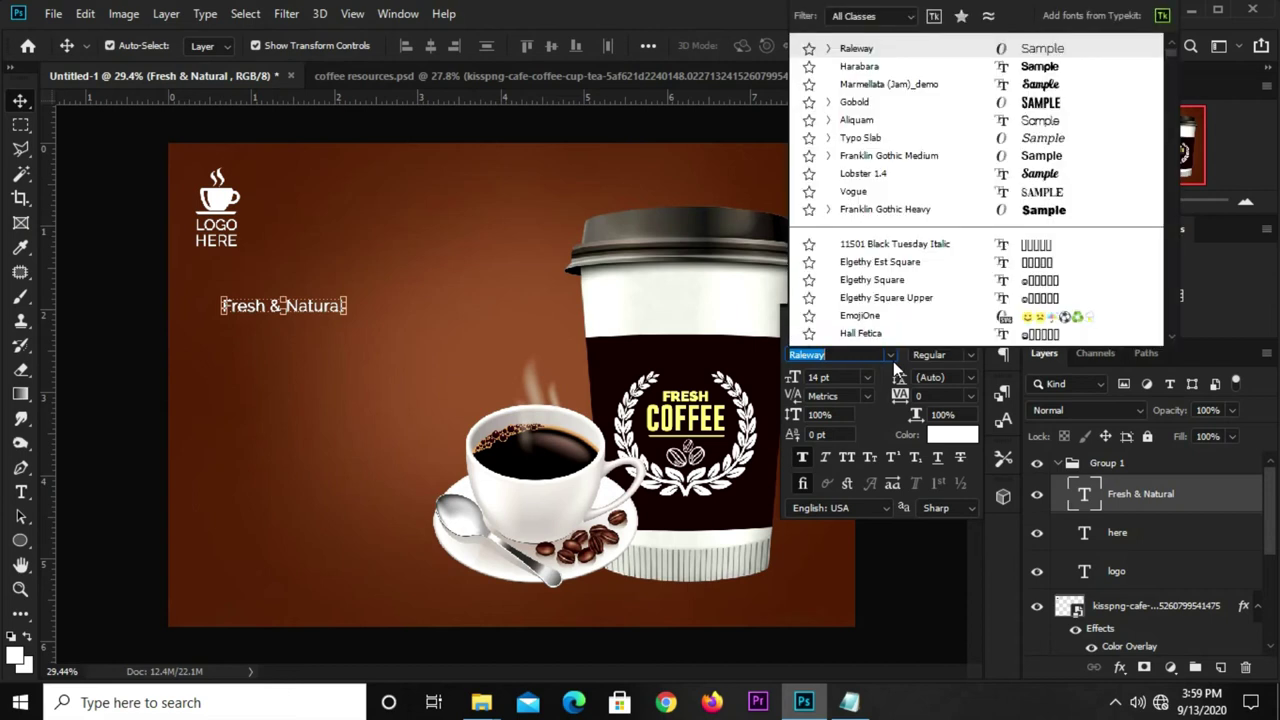
pyautogui.click(862, 67)
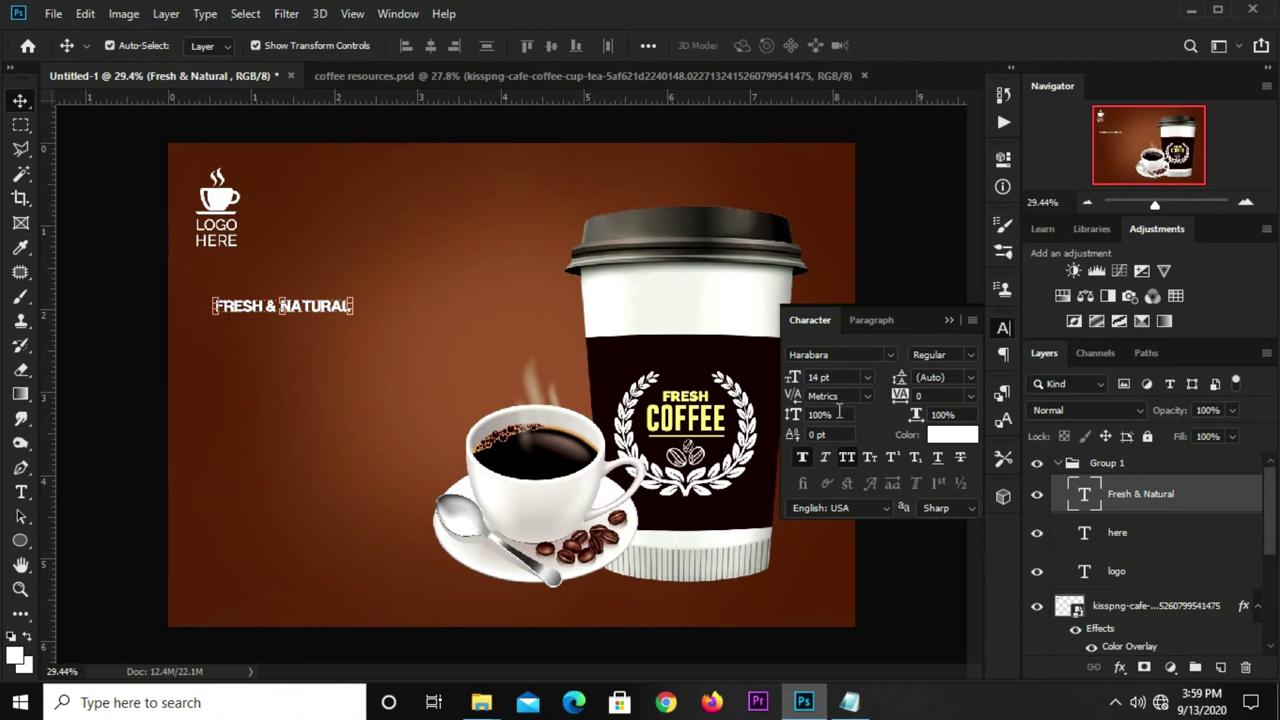
pyautogui.click(847, 457)
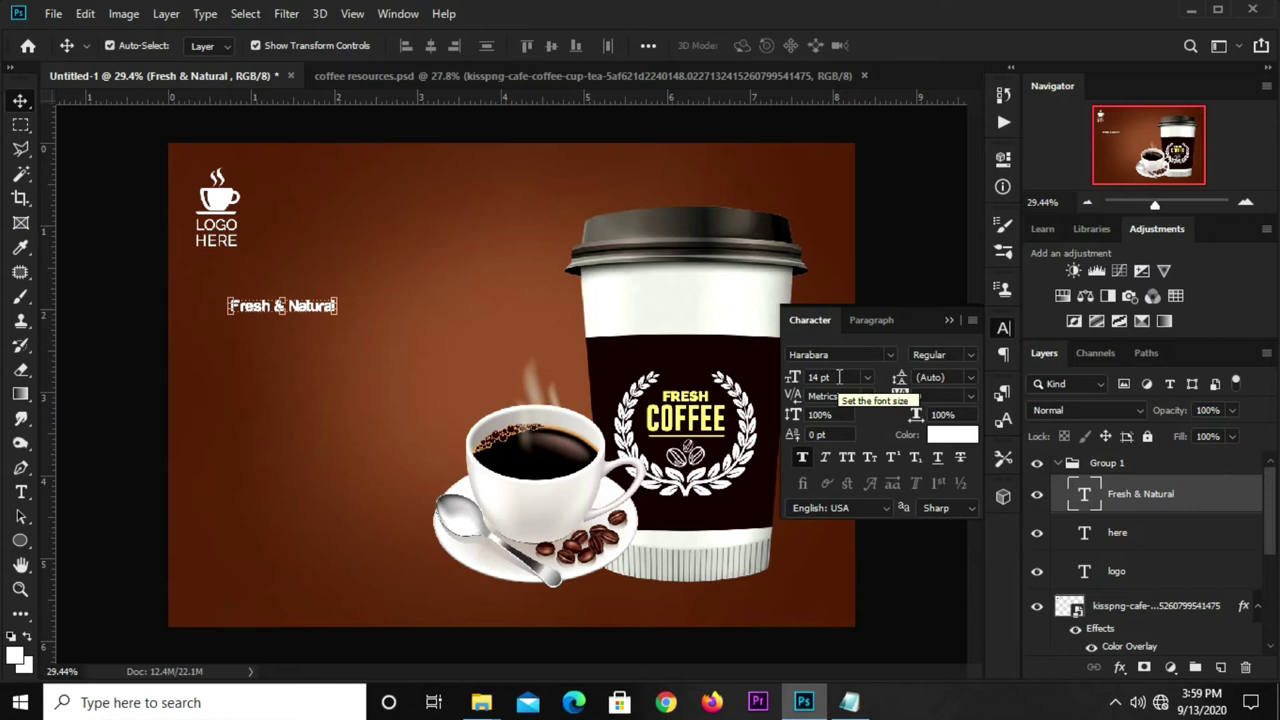
# - Set the tagline's tracking to 10
pyautogui.click(970, 395)
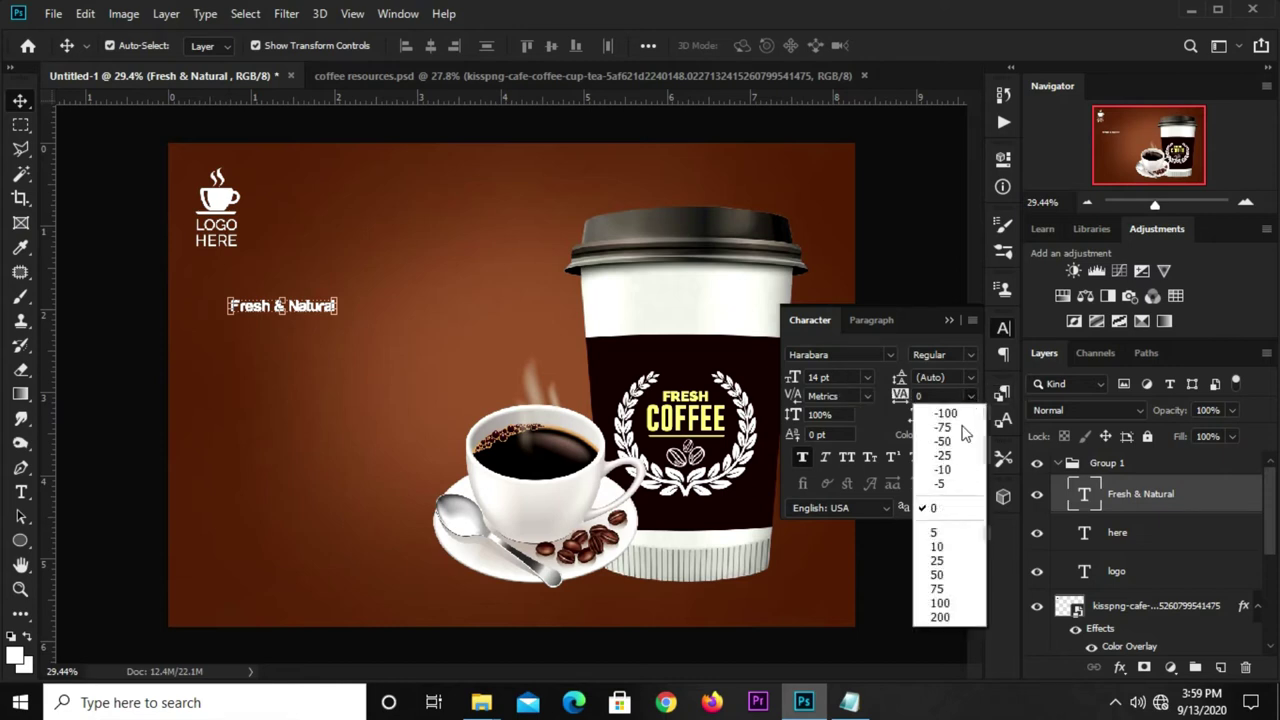
pyautogui.click(939, 549)
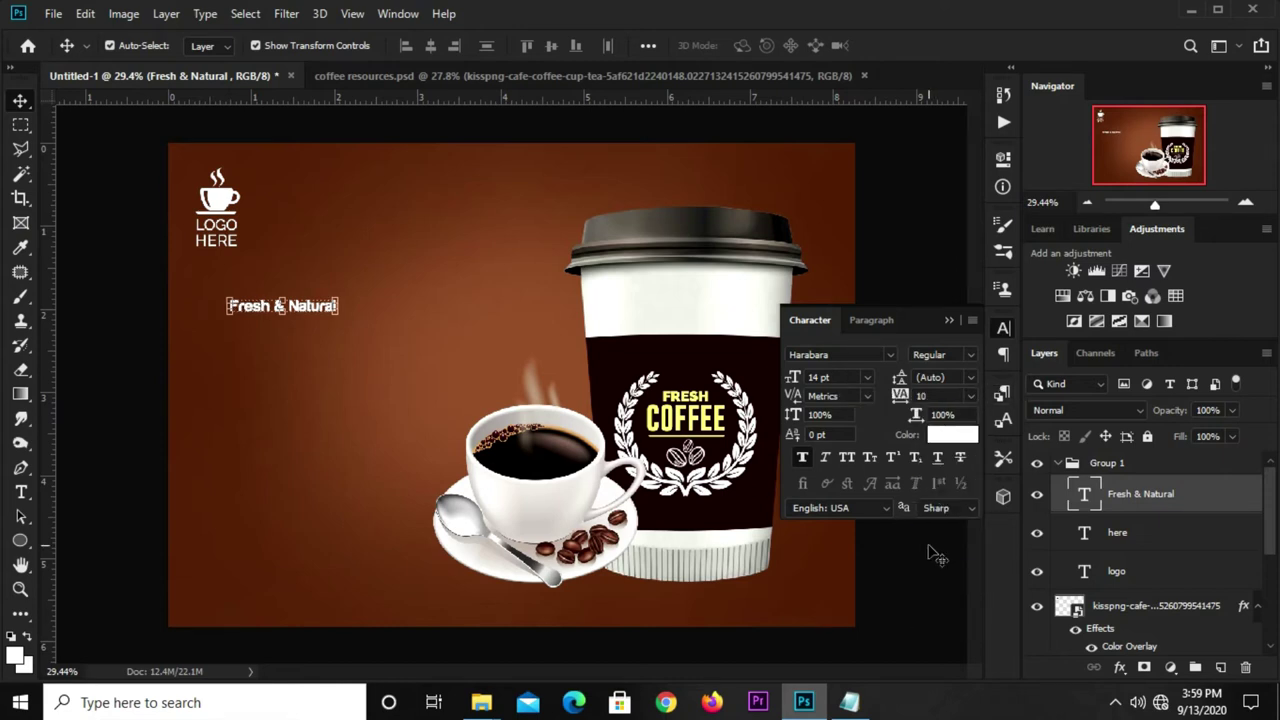
pyautogui.write('-30')
pyautogui.press('Return')
pyautogui.click(970, 396)
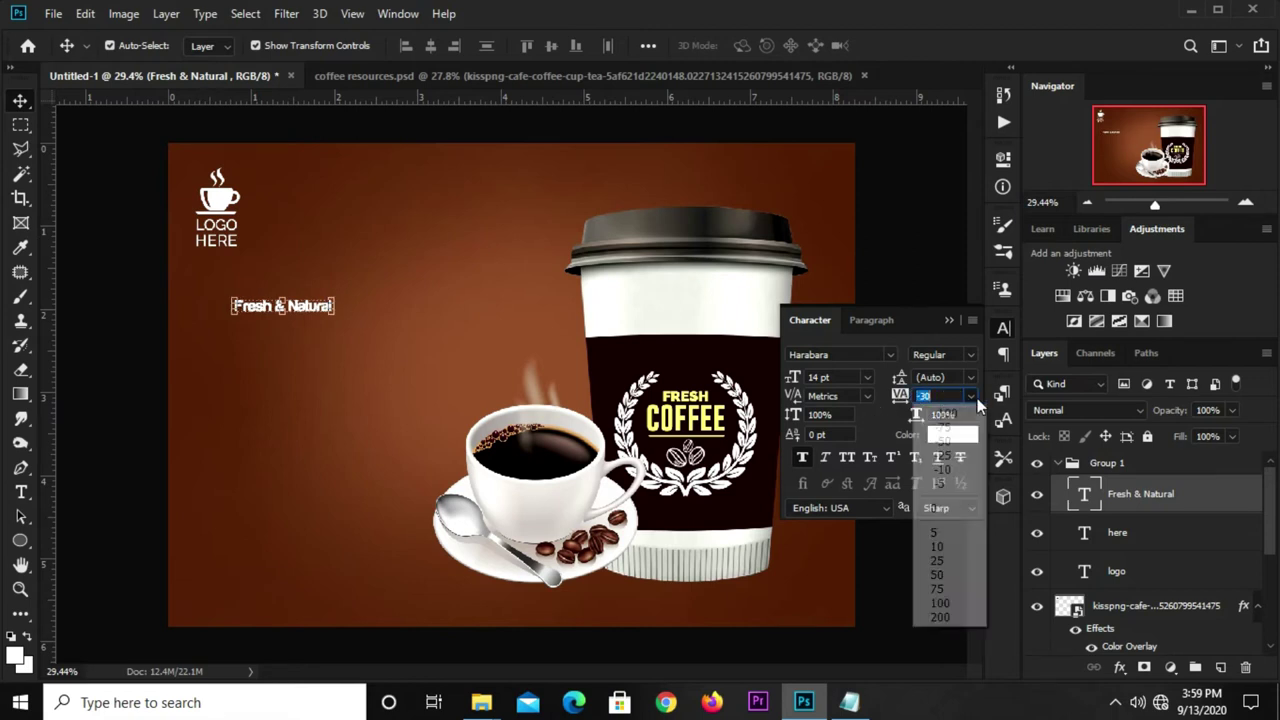
pyautogui.click(937, 543)
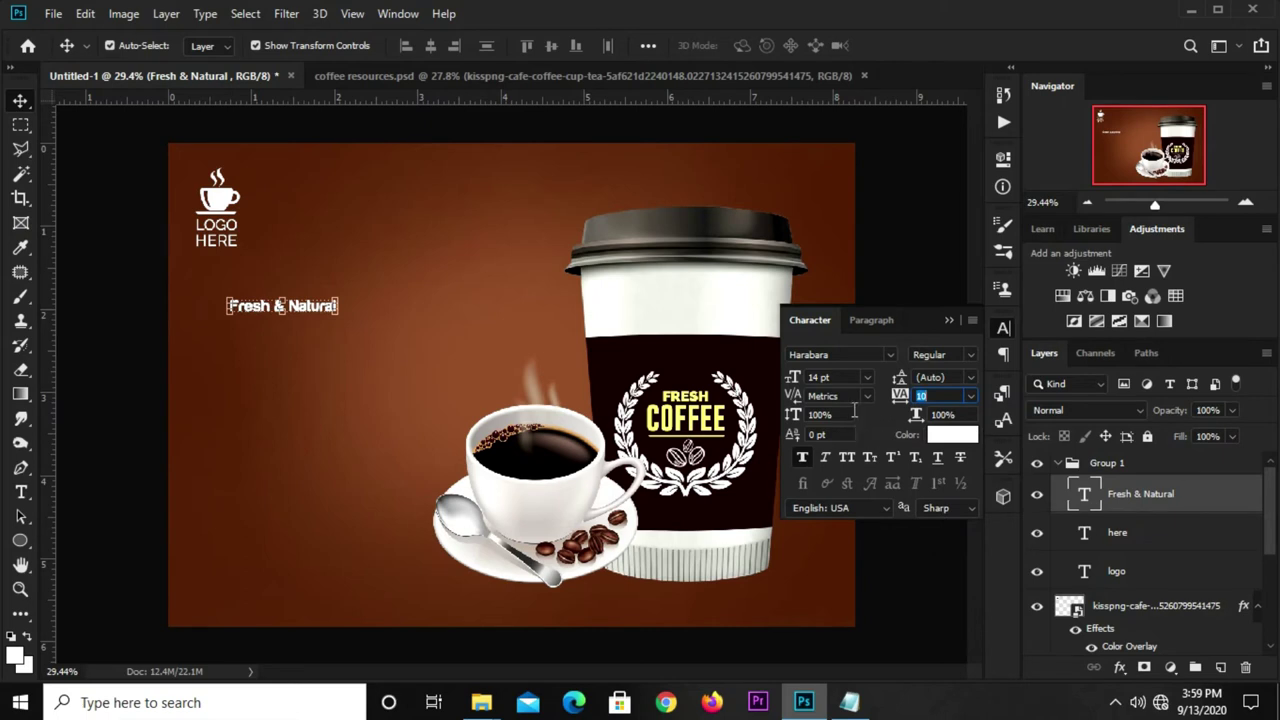
# - Enlarge the tagline to 21 pt and place a duplicate copy just beneath it
pyautogui.click(867, 377)
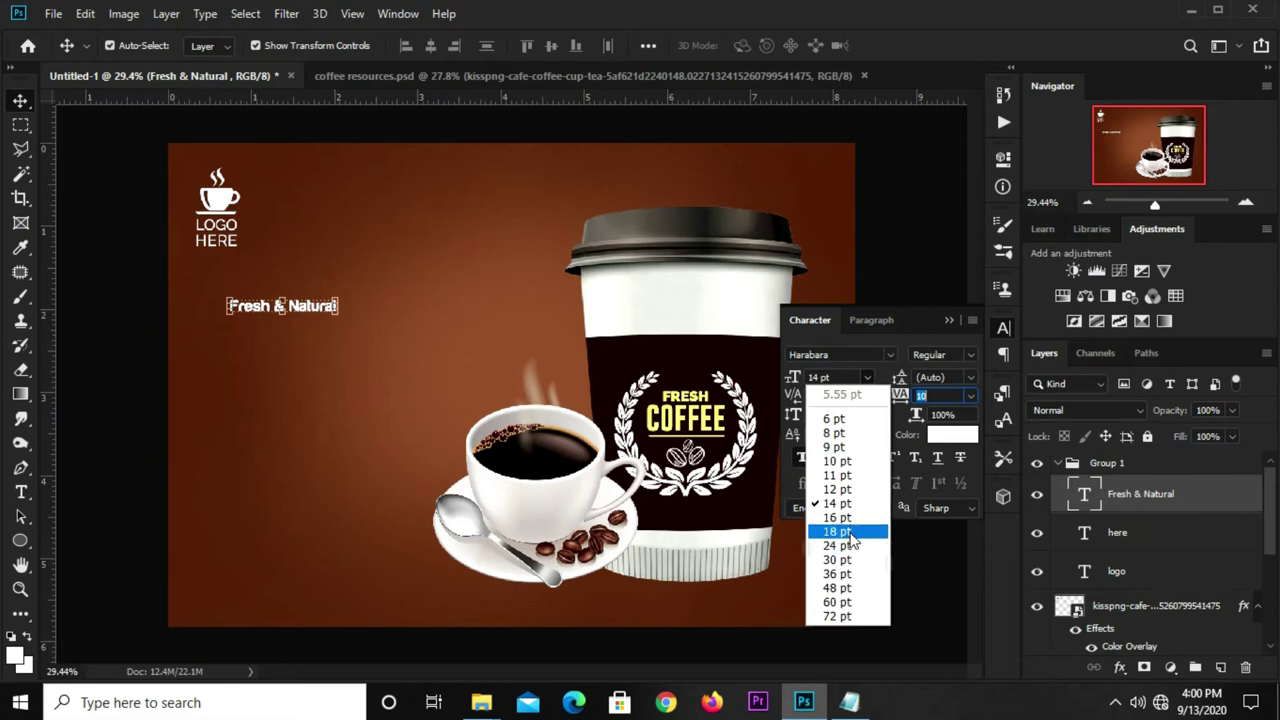
pyautogui.click(828, 377)
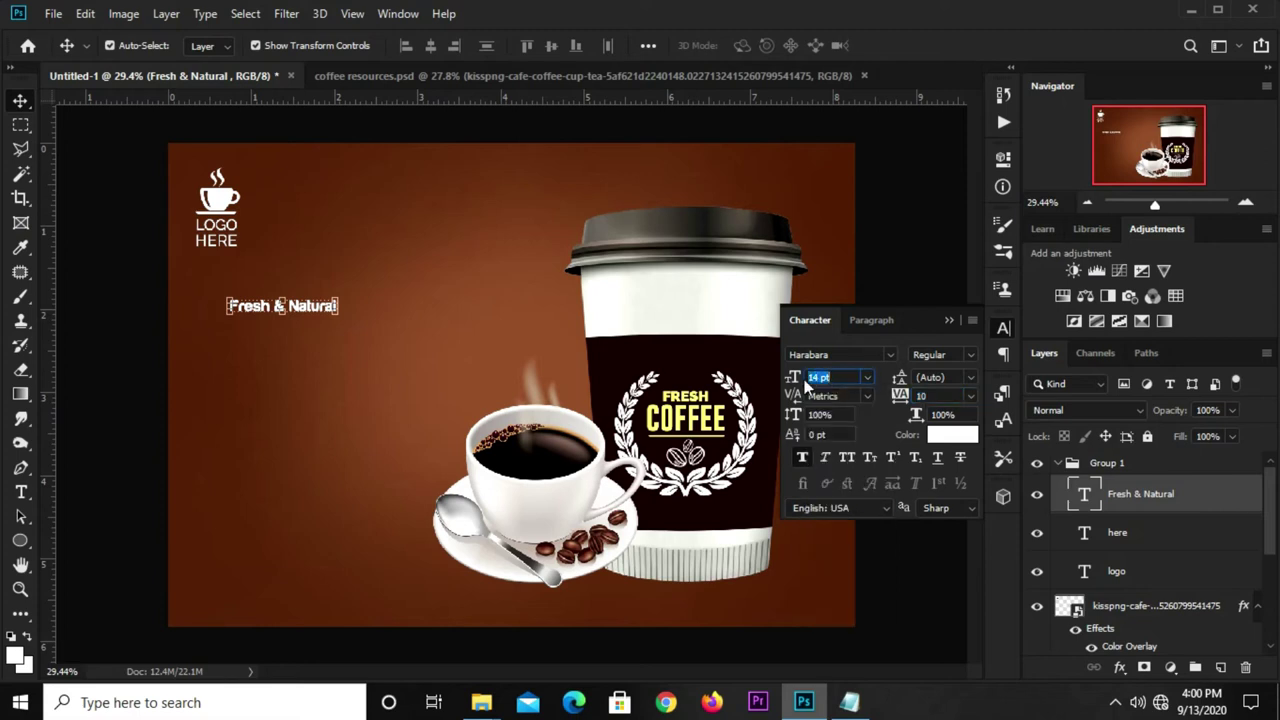
pyautogui.write('21')
pyautogui.press('Return')
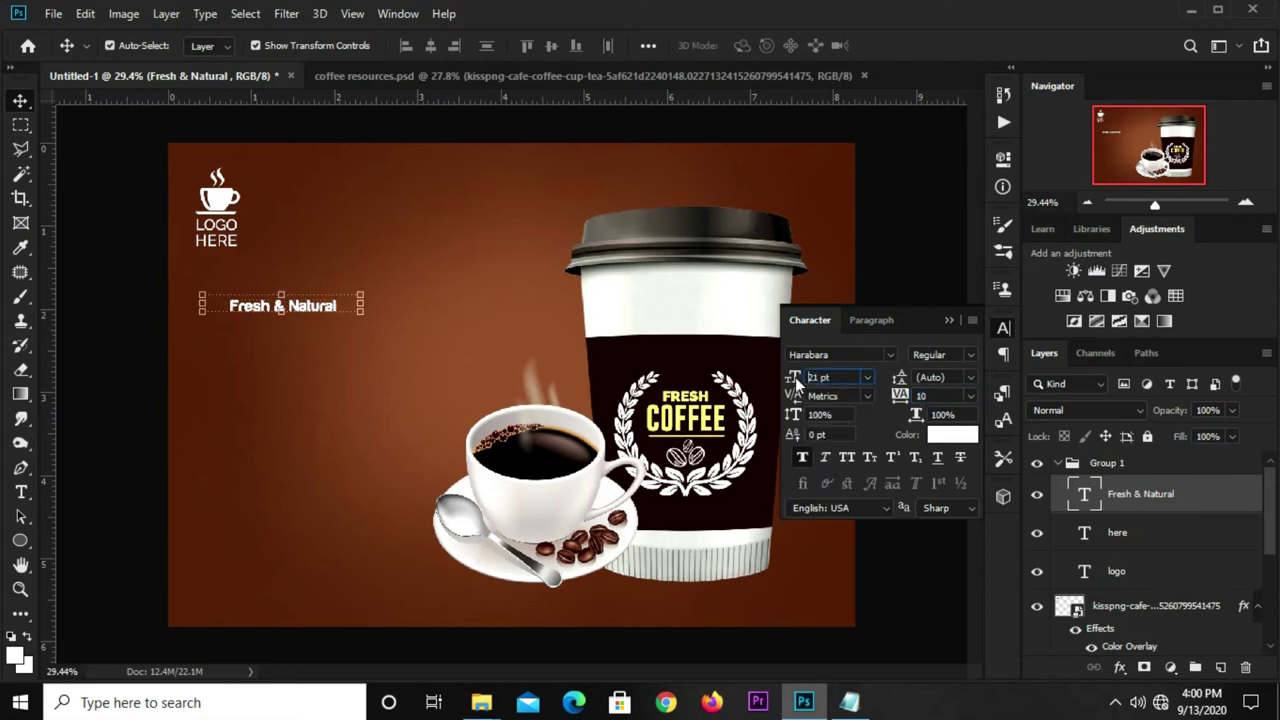
pyautogui.click(287, 313)
pyautogui.moveTo(287, 313)
pyautogui.mouseDown()
pyautogui.moveTo(347, 310)
pyautogui.moveTo(345, 351)
pyautogui.mouseUp()
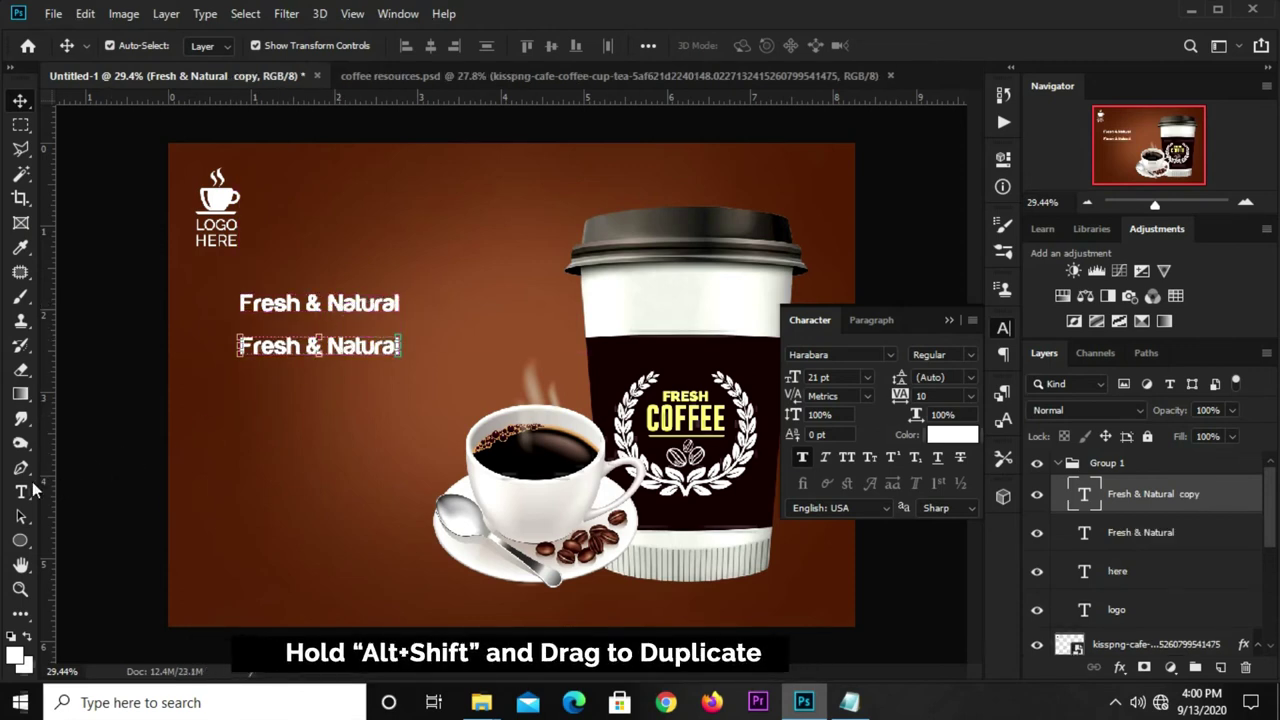
# - Replace the duplicated tagline's text with 'Coffee'
pyautogui.press('t')
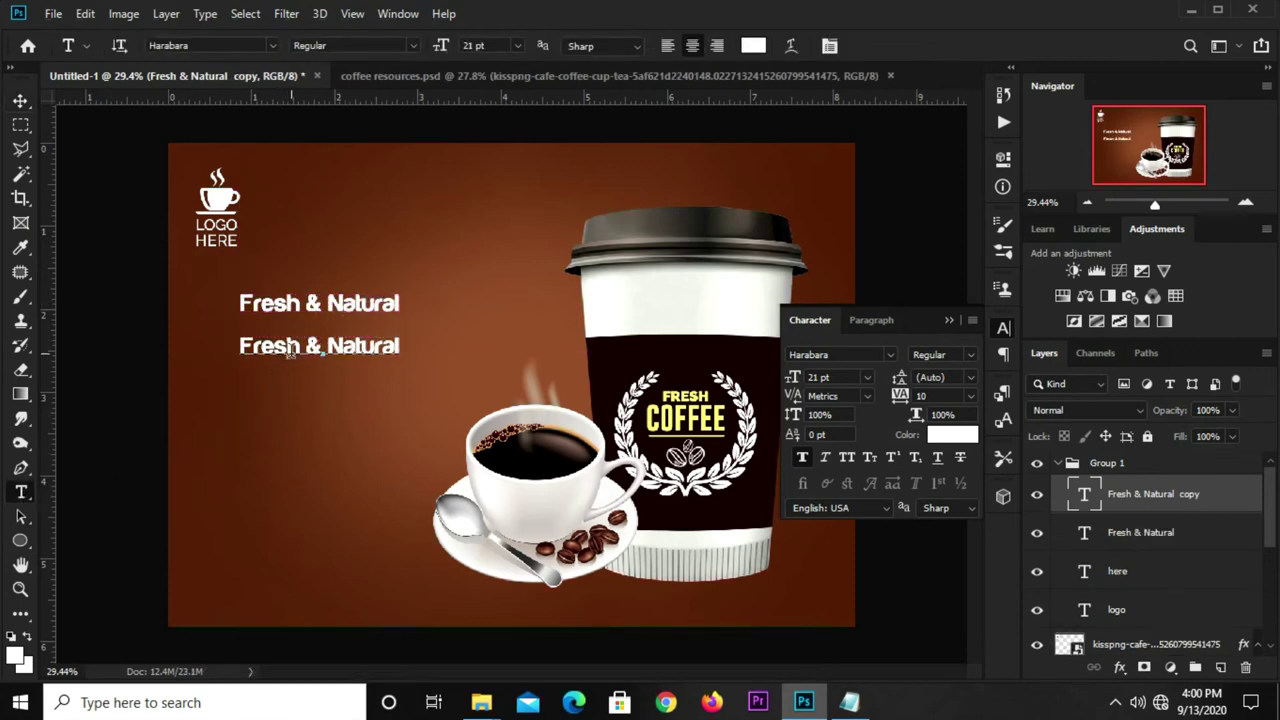
pyautogui.click(290, 348)
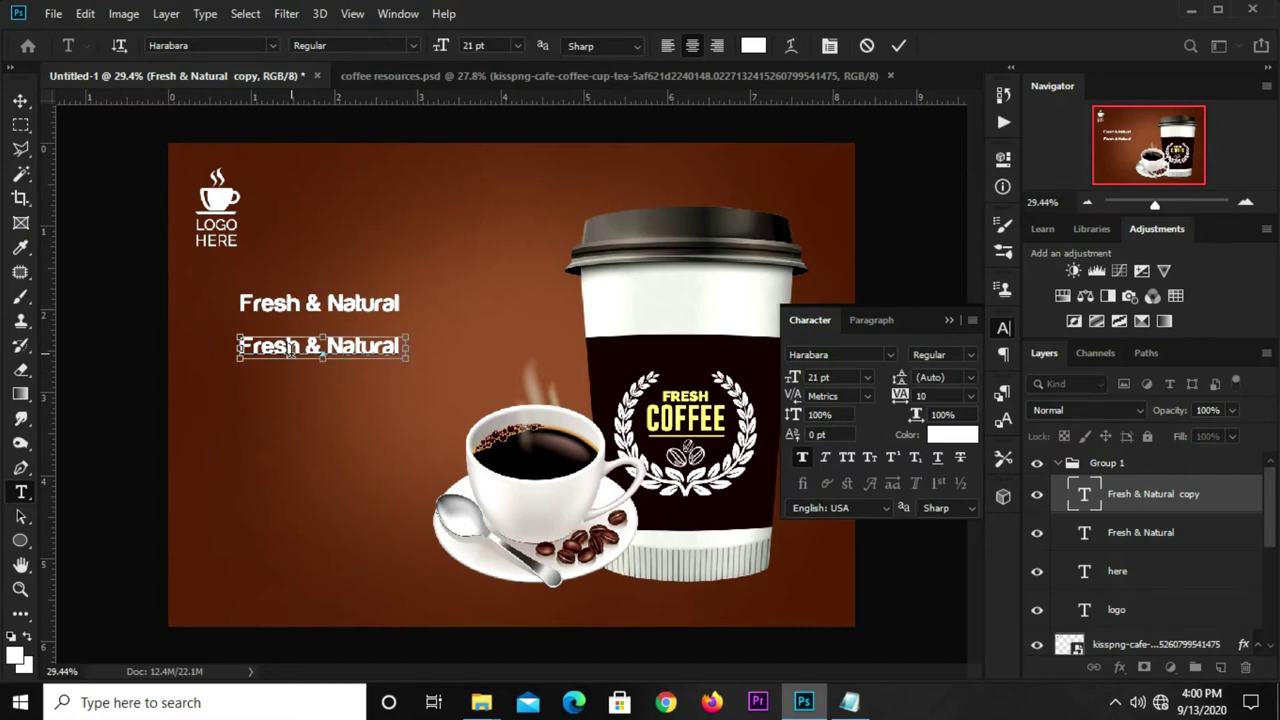
pyautogui.hotkey('ctrl', 'a')
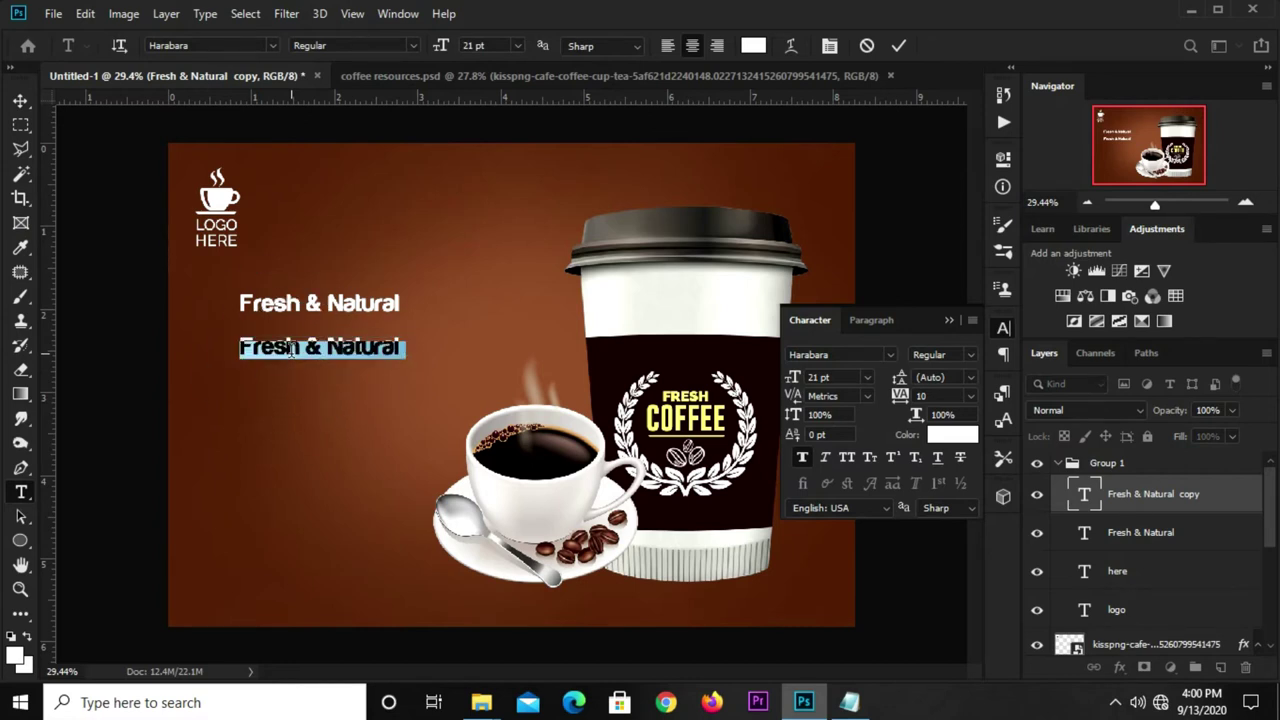
pyautogui.write('Coffee')
pyautogui.click(899, 46)
pyautogui.press('v')
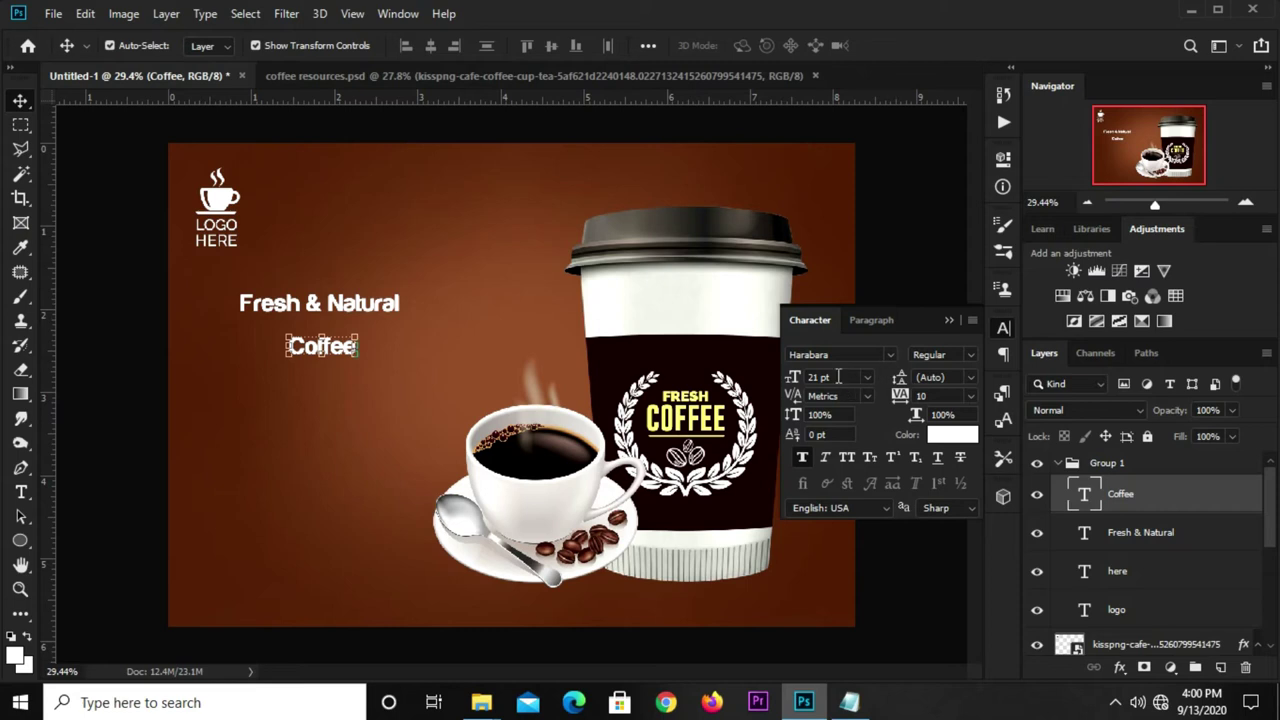
# - Set Coffee to Marmellata (Jam) at 79 pt and move it below Fresh & Natural
pyautogui.click(889, 355)
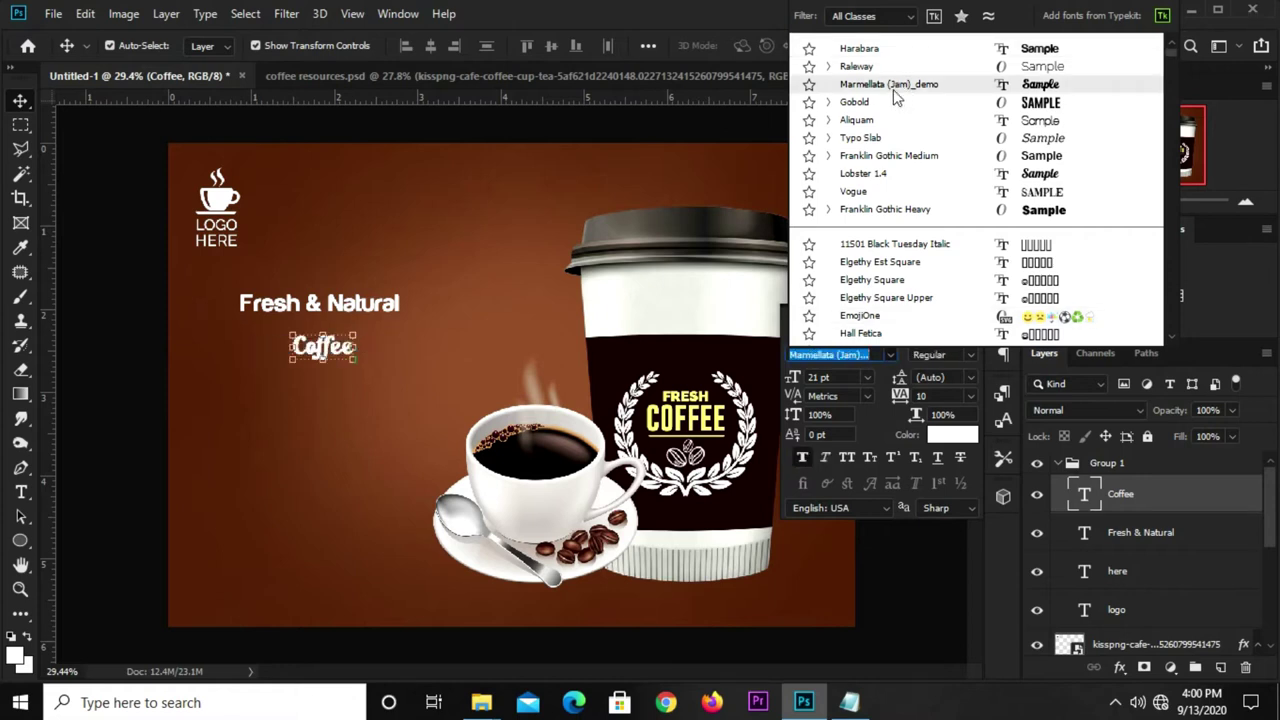
pyautogui.click(893, 86)
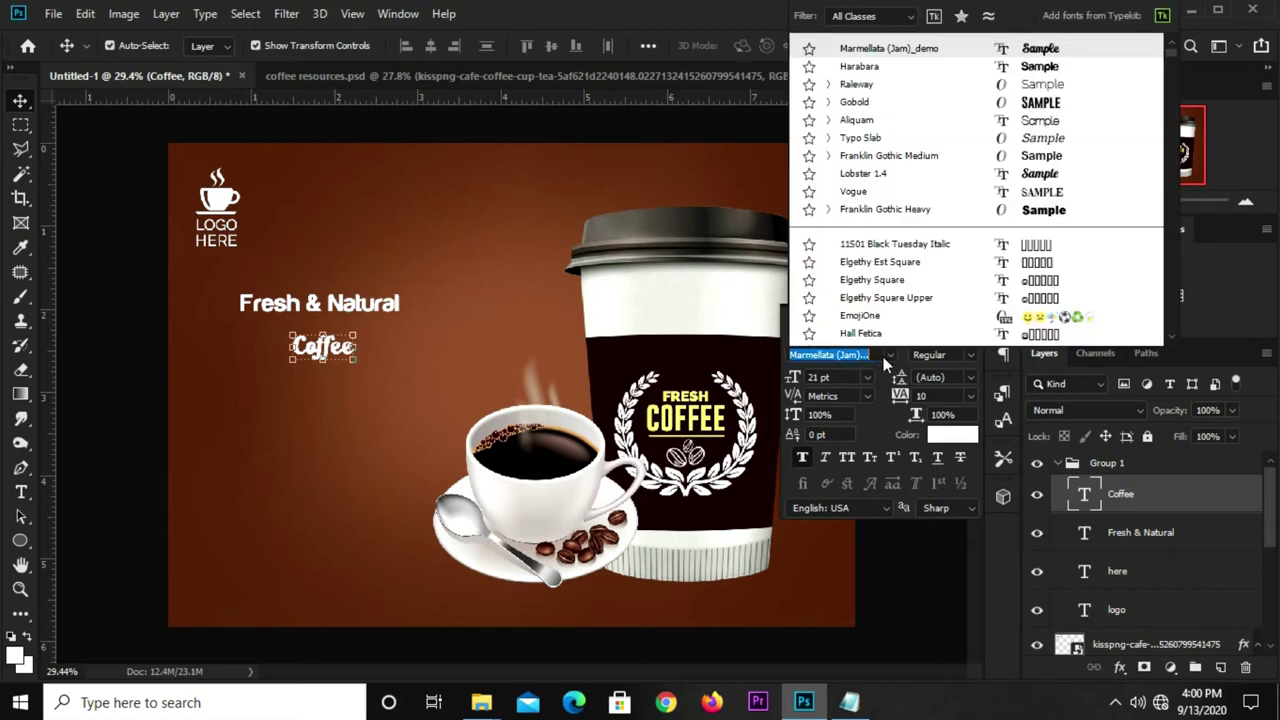
pyautogui.click(887, 50)
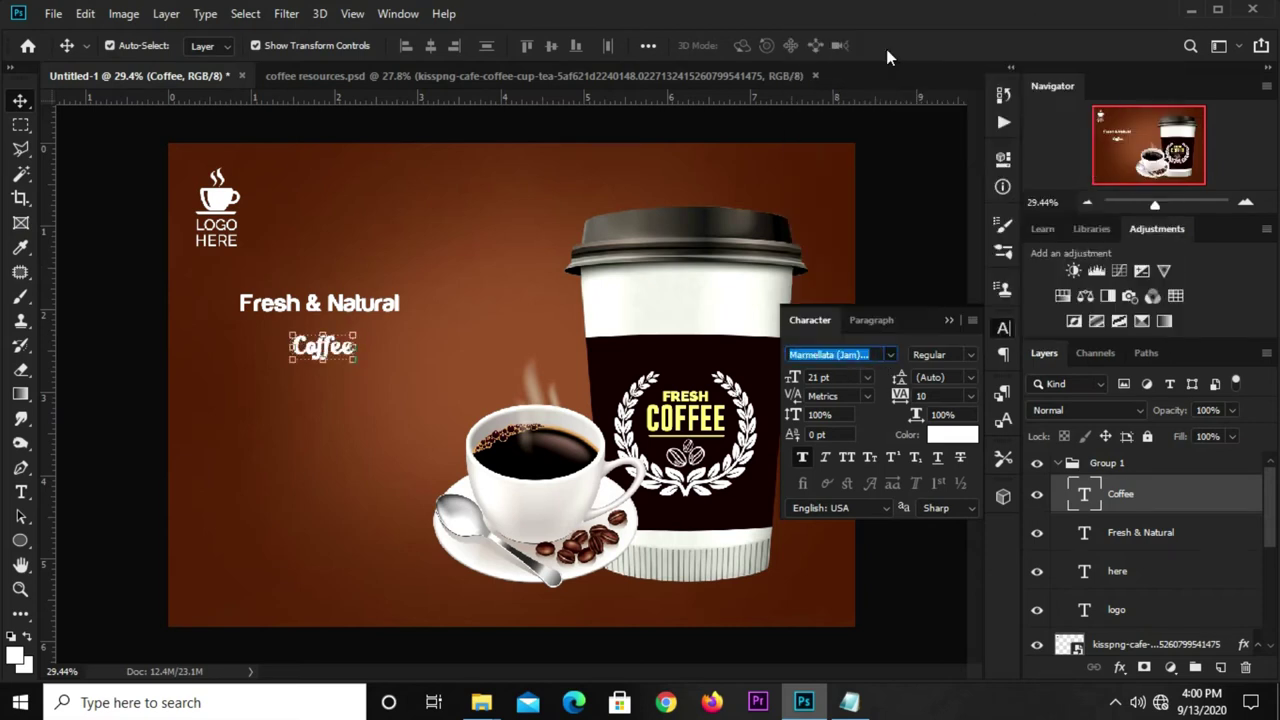
pyautogui.click(841, 377)
pyautogui.write('75')
pyautogui.press('Return')
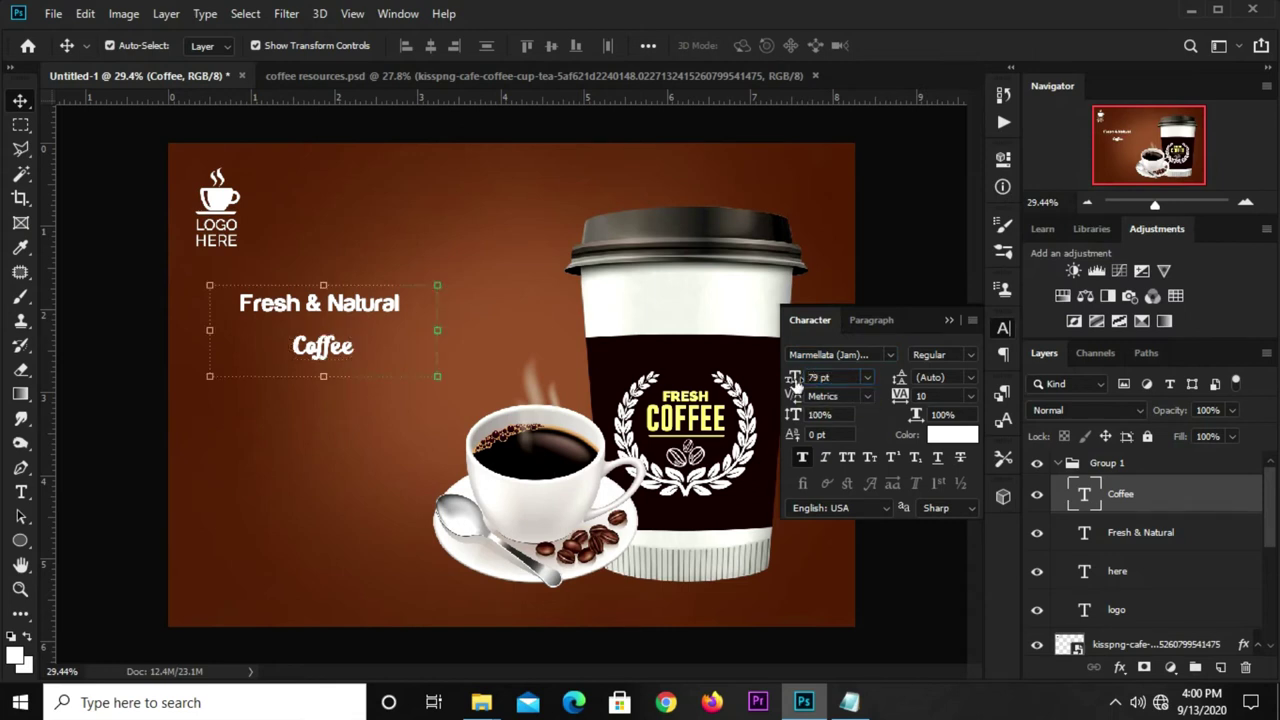
pyautogui.moveTo(337, 330); pyautogui.dragTo(332, 370)
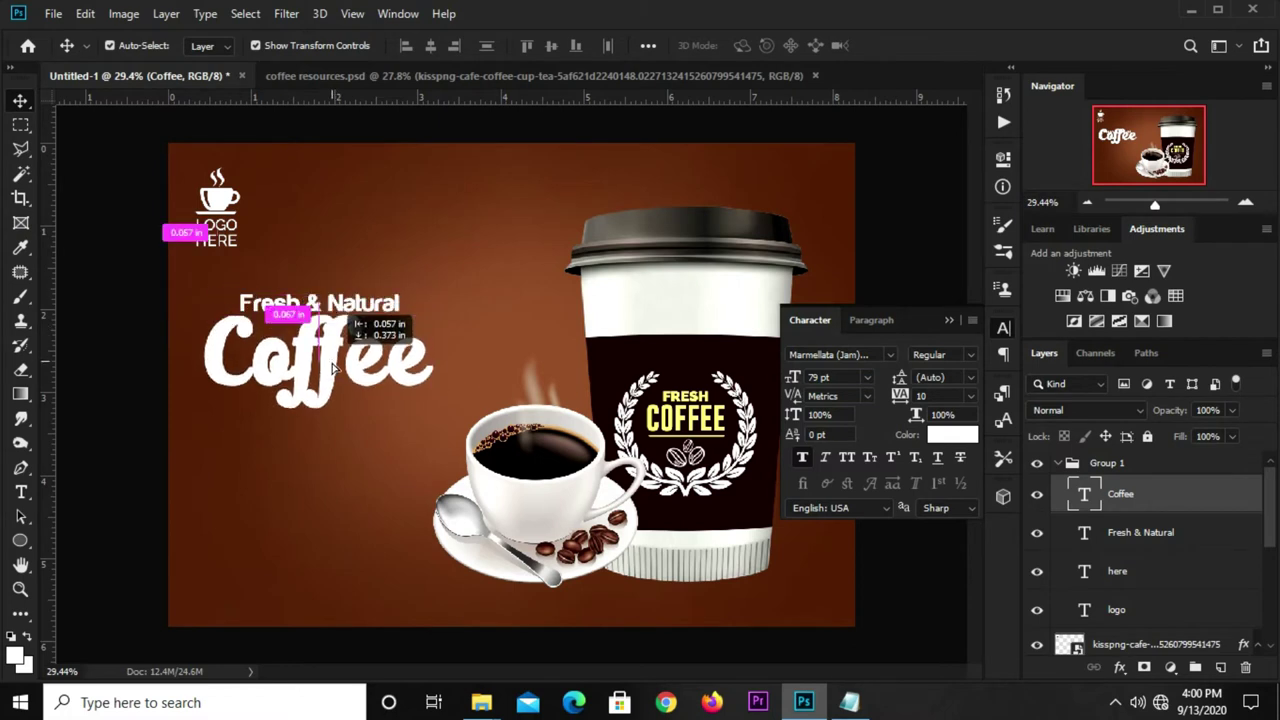
# - Widen the Coffee letter spacing to 18
pyautogui.click(969, 396)
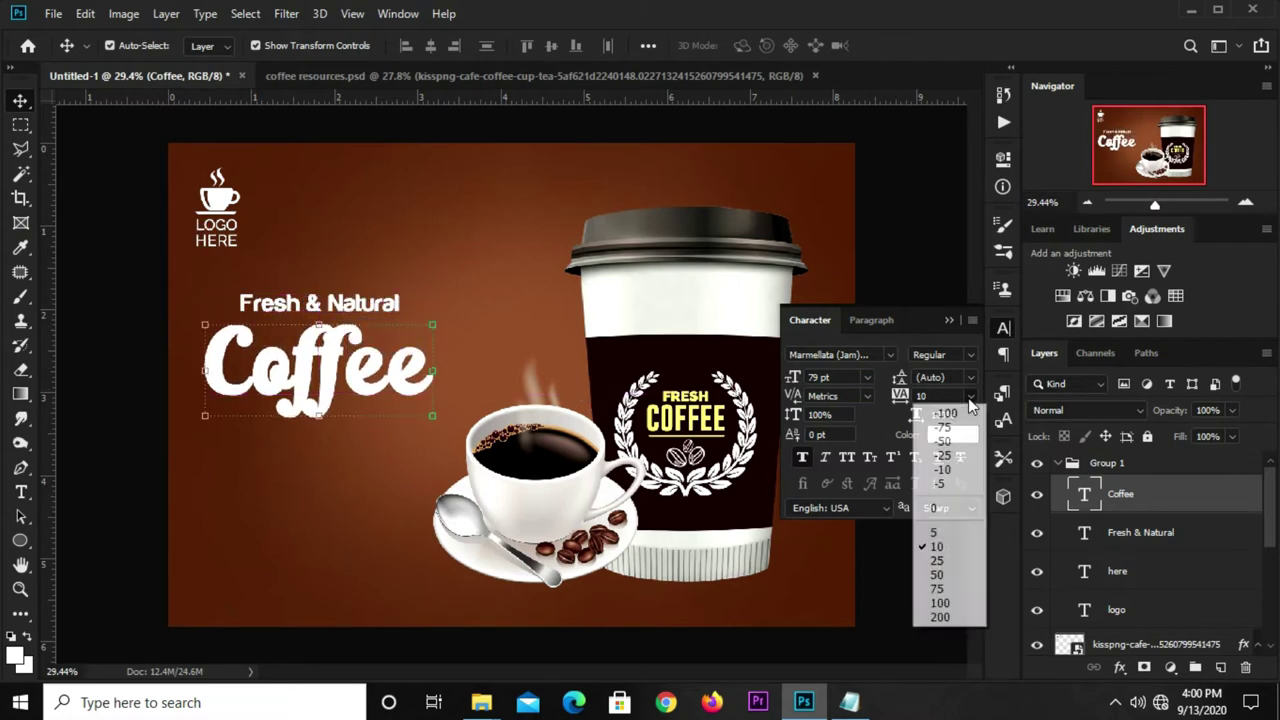
pyautogui.click(944, 549)
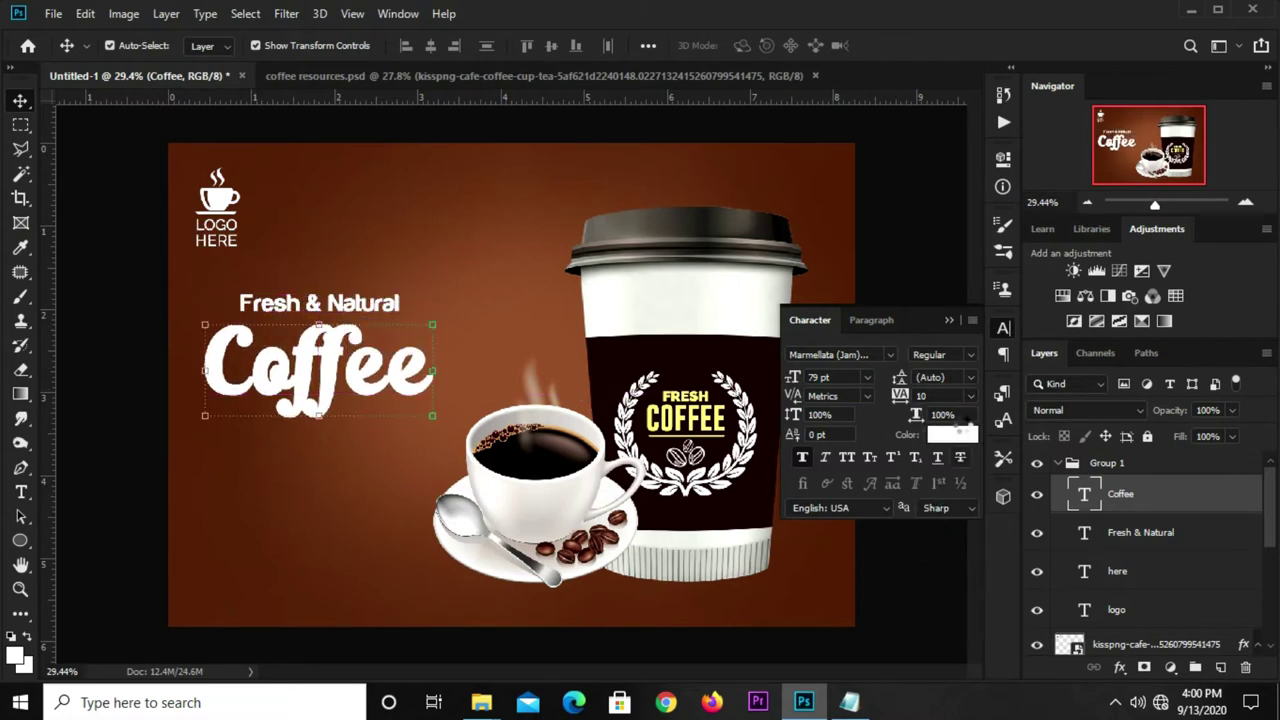
pyautogui.click(970, 396)
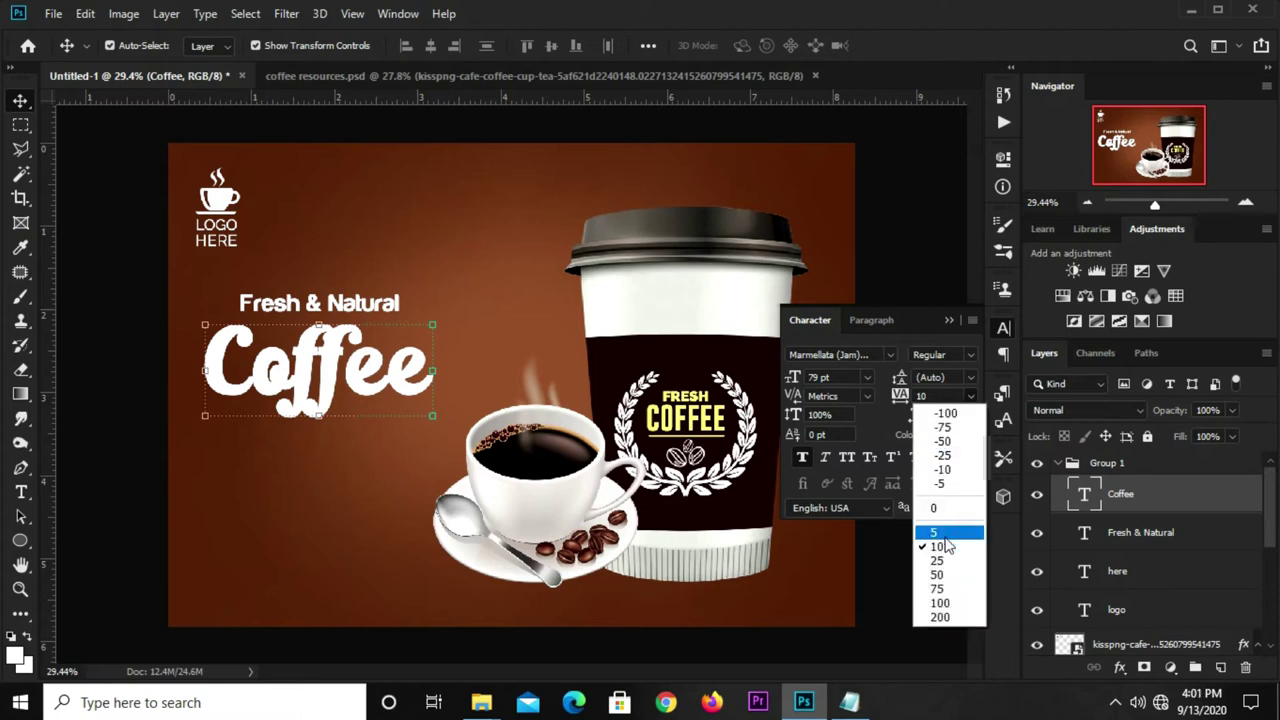
pyautogui.click(945, 412)
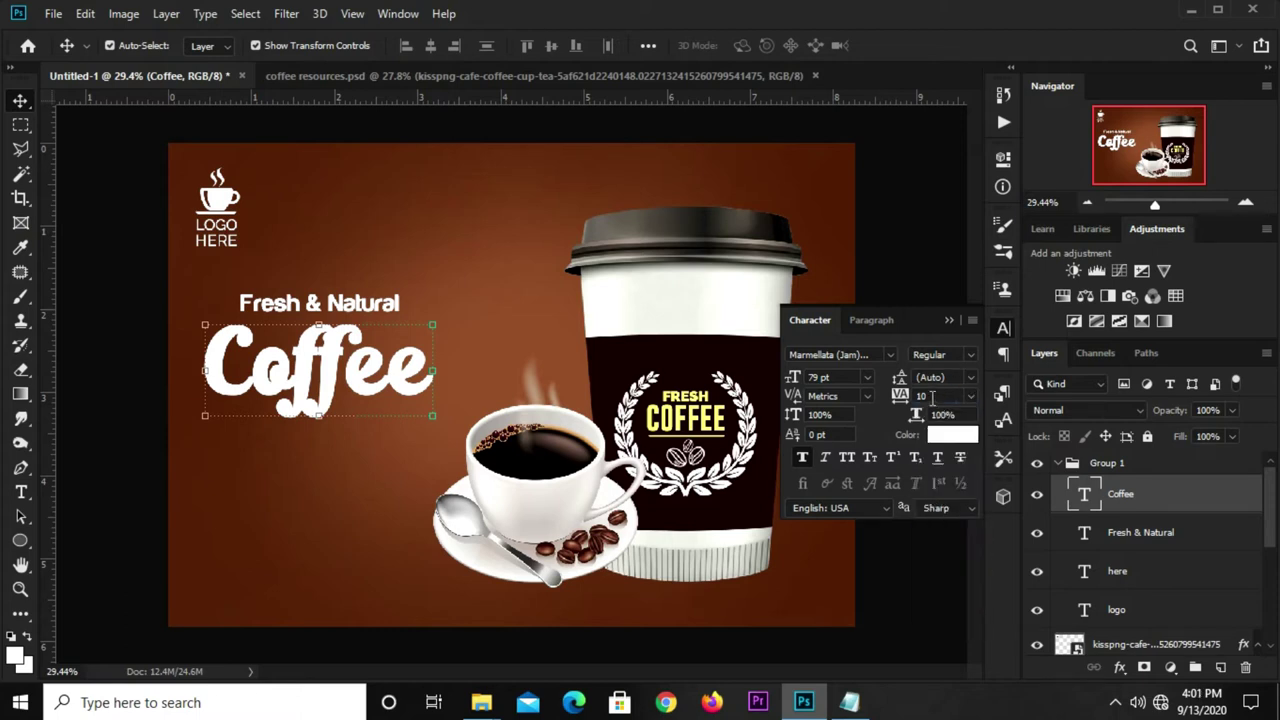
pyautogui.write('18')
pyautogui.press('Return')
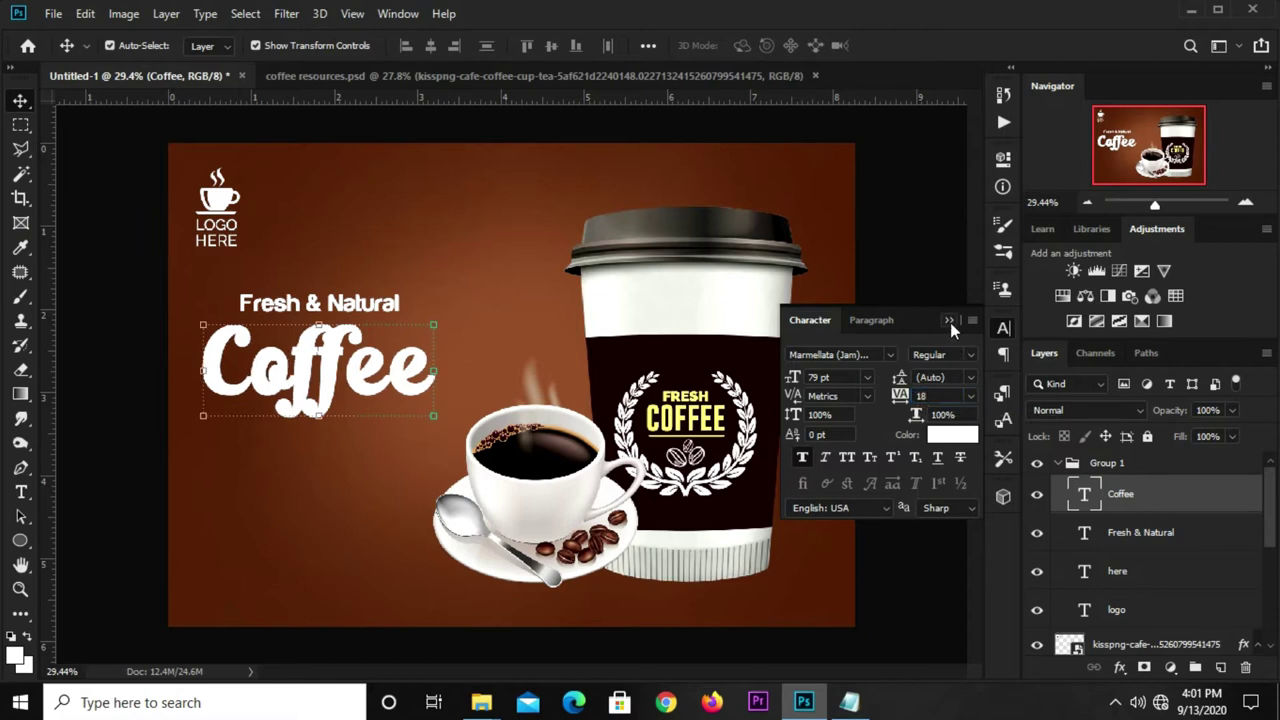
pyautogui.click(949, 321)
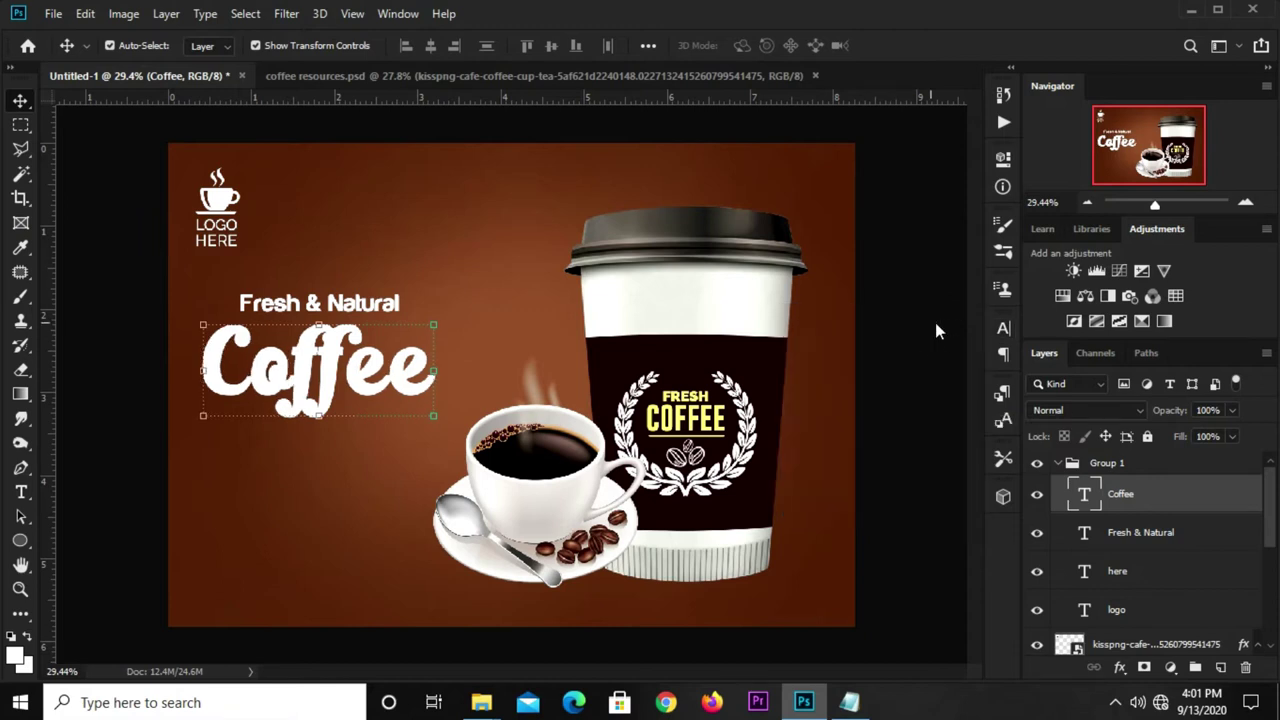
# - Nudge Fresh & Natural slightly right and Coffee slightly up
pyautogui.click(333, 373)
pyautogui.click(130, 463)
pyautogui.moveTo(345, 310); pyautogui.dragTo(354, 301)
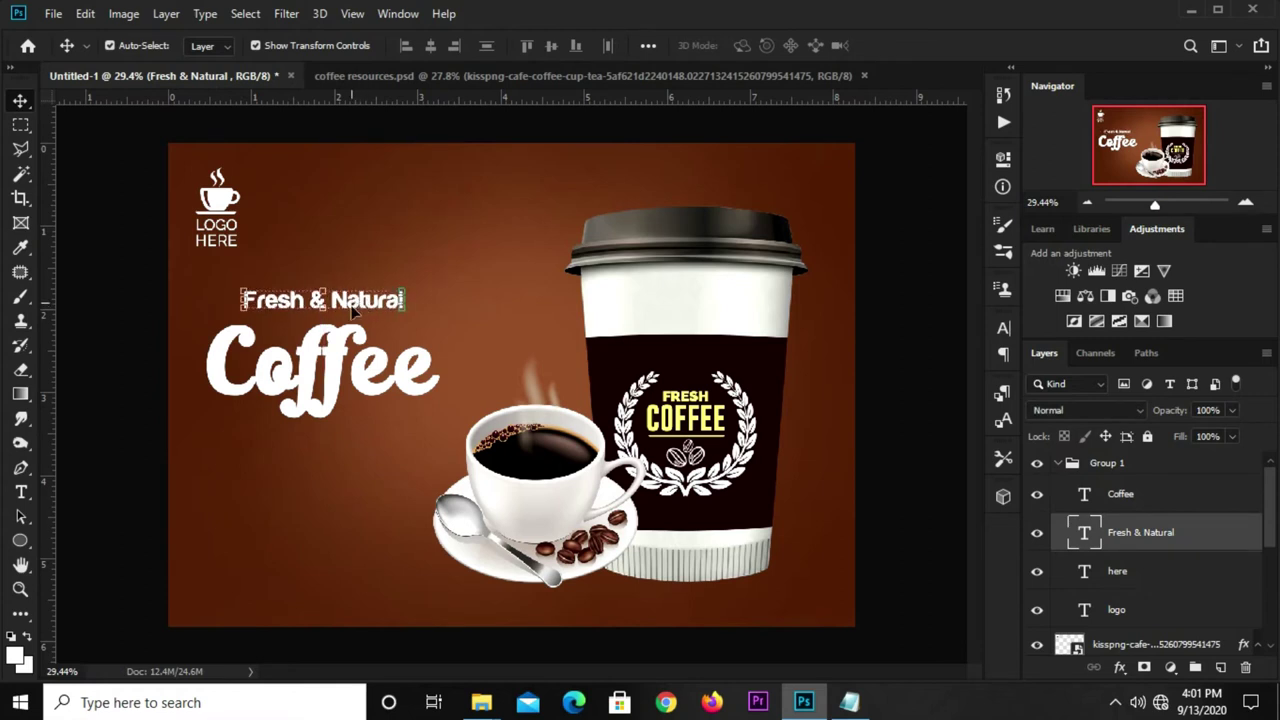
pyautogui.moveTo(337, 390); pyautogui.dragTo(335, 381)
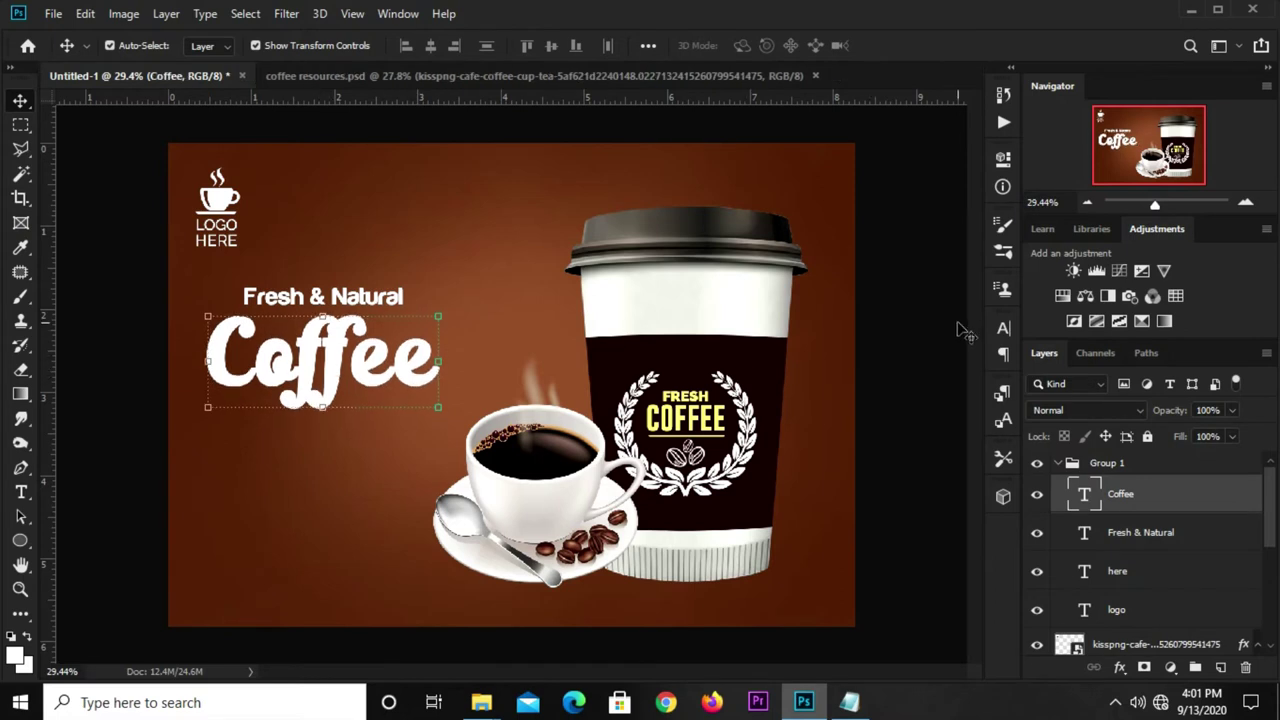
# - Colour Coffee with hex 54270e from the notes and move its layer above Group 1
pyautogui.click(1003, 328)
pyautogui.click(941, 437)
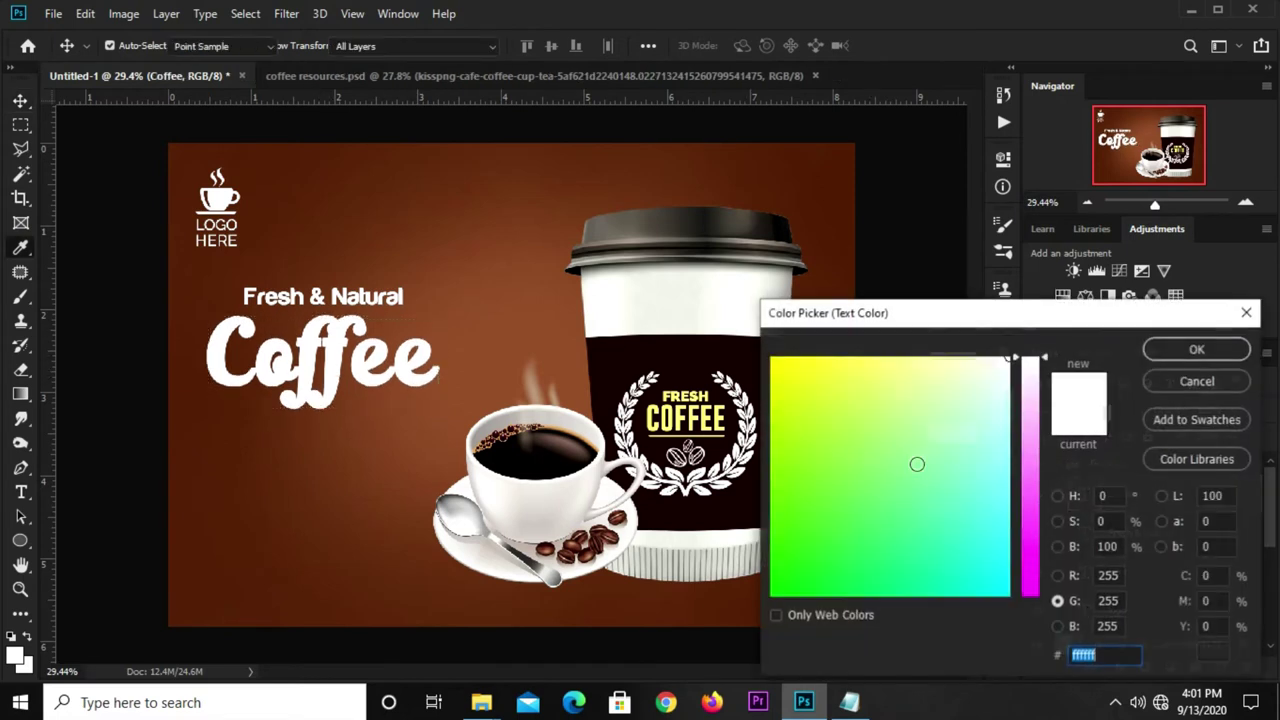
pyautogui.click(849, 702)
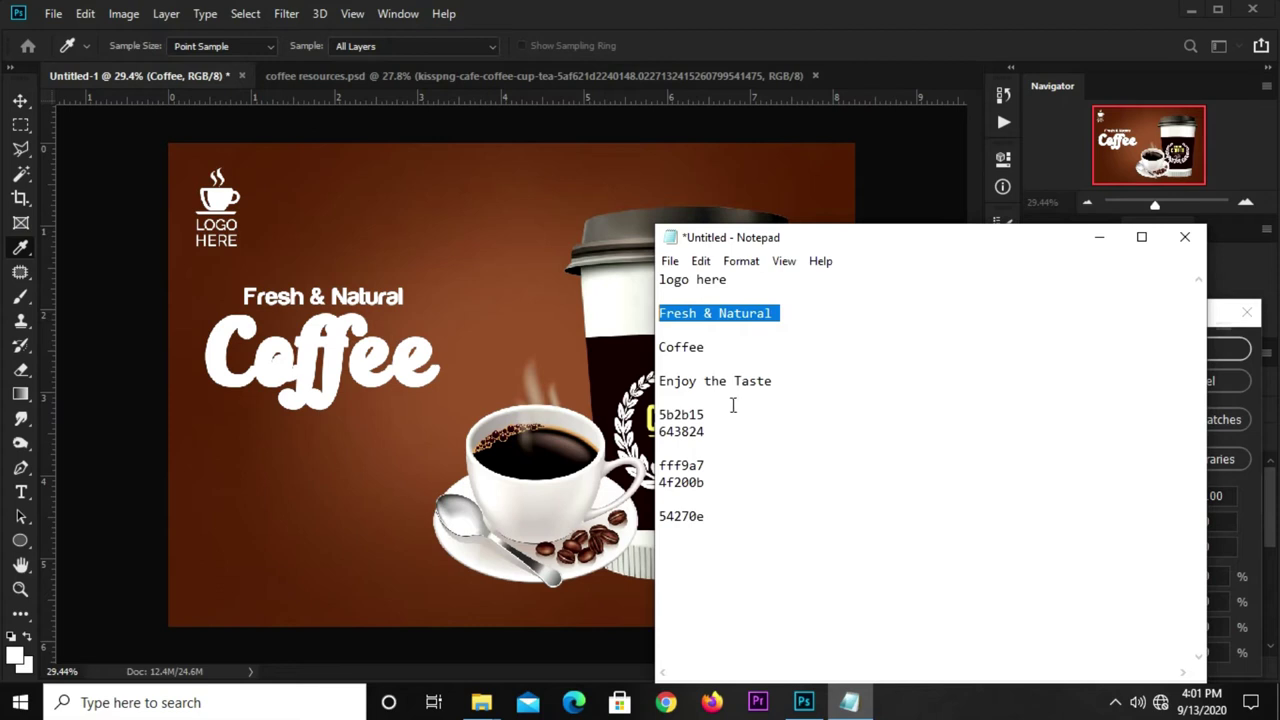
pyautogui.moveTo(707, 516); pyautogui.dragTo(666, 516)
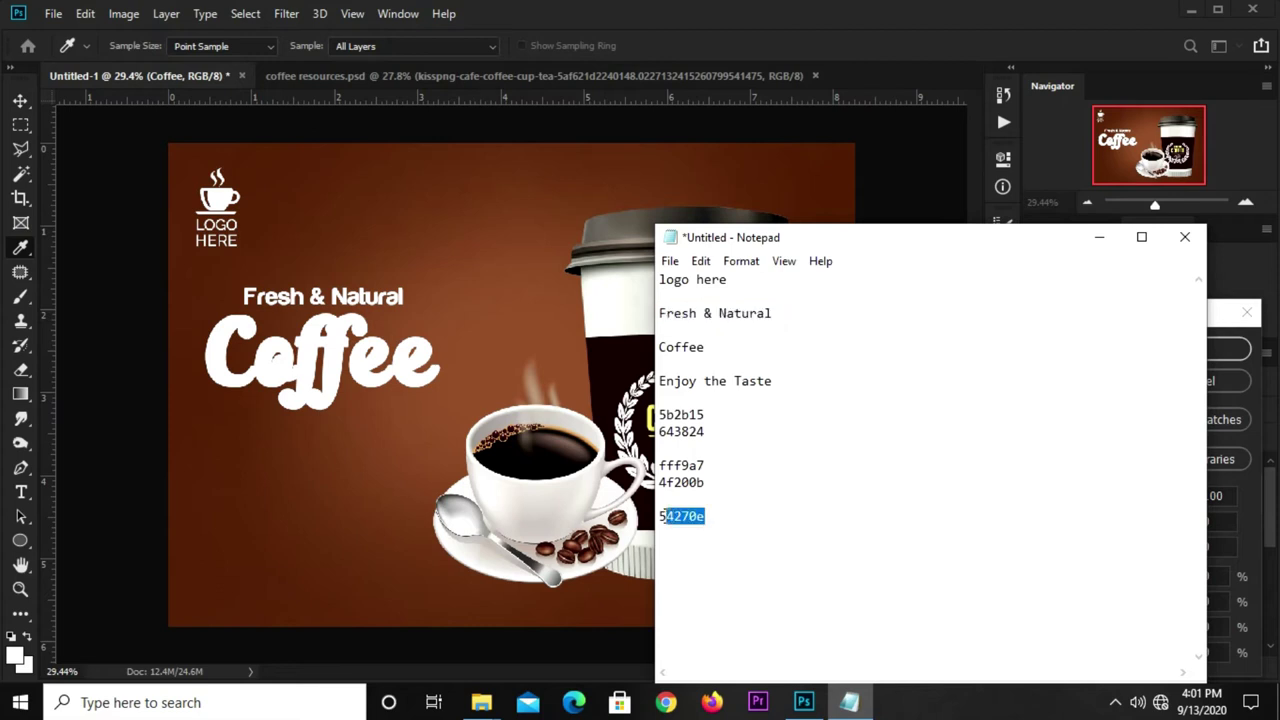
pyautogui.rightClick(685, 516)
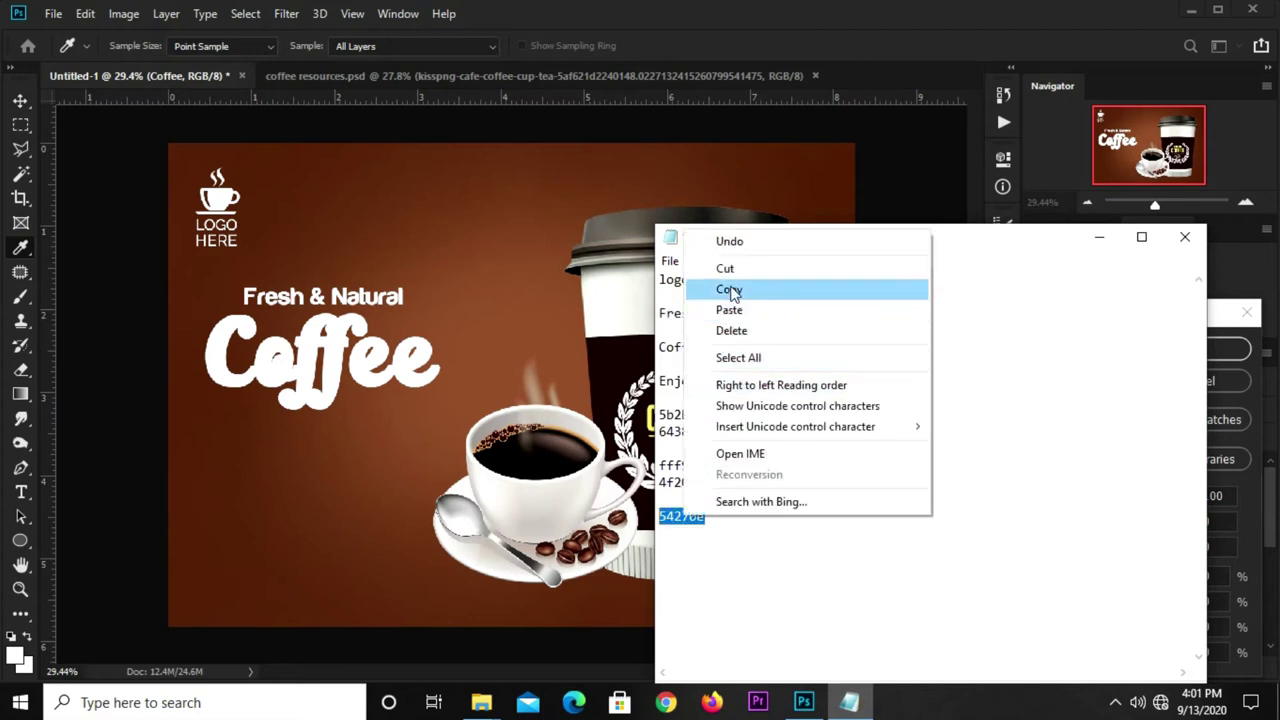
pyautogui.click(730, 290)
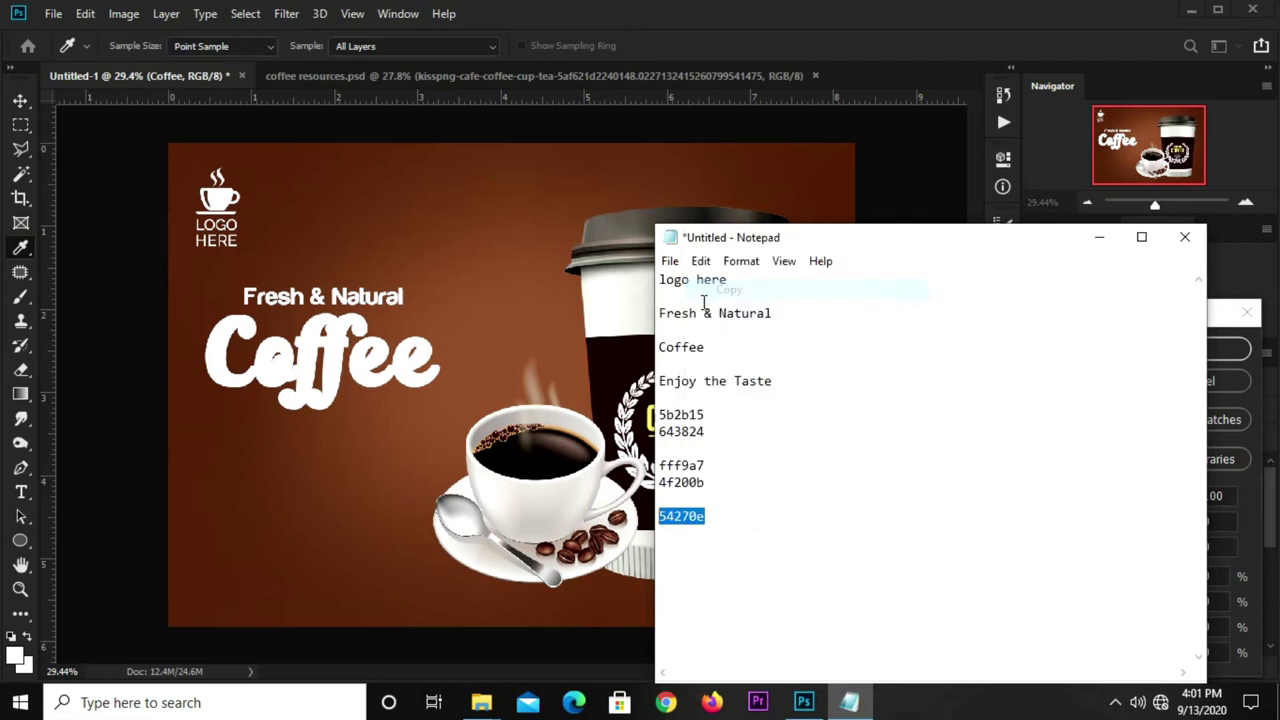
pyautogui.click(582, 363)
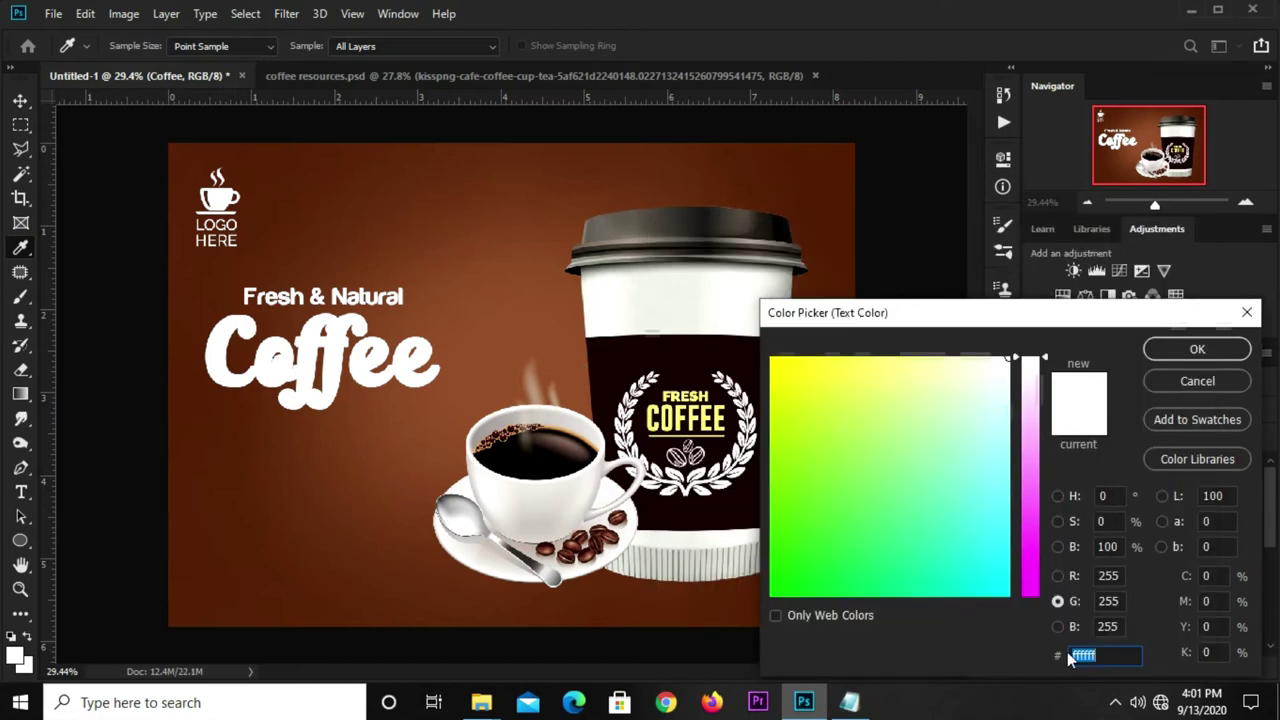
pyautogui.rightClick(1100, 655)
pyautogui.click(1082, 476)
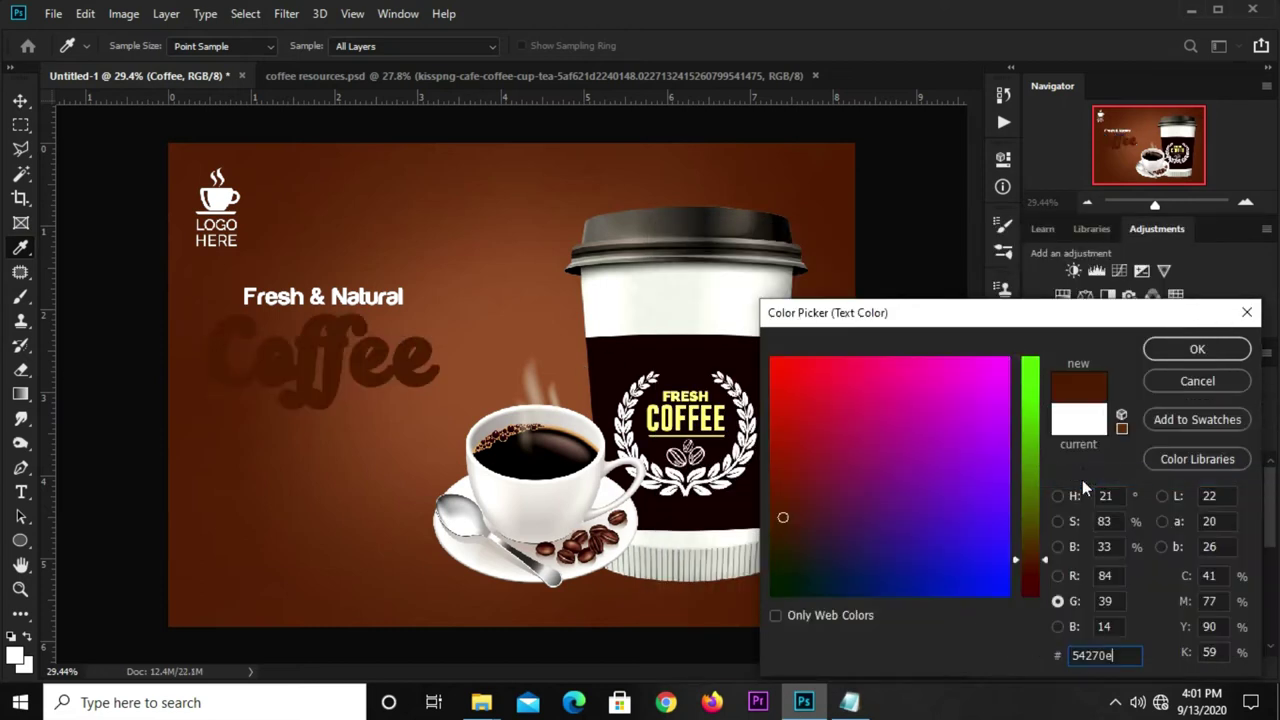
pyautogui.click(1182, 349)
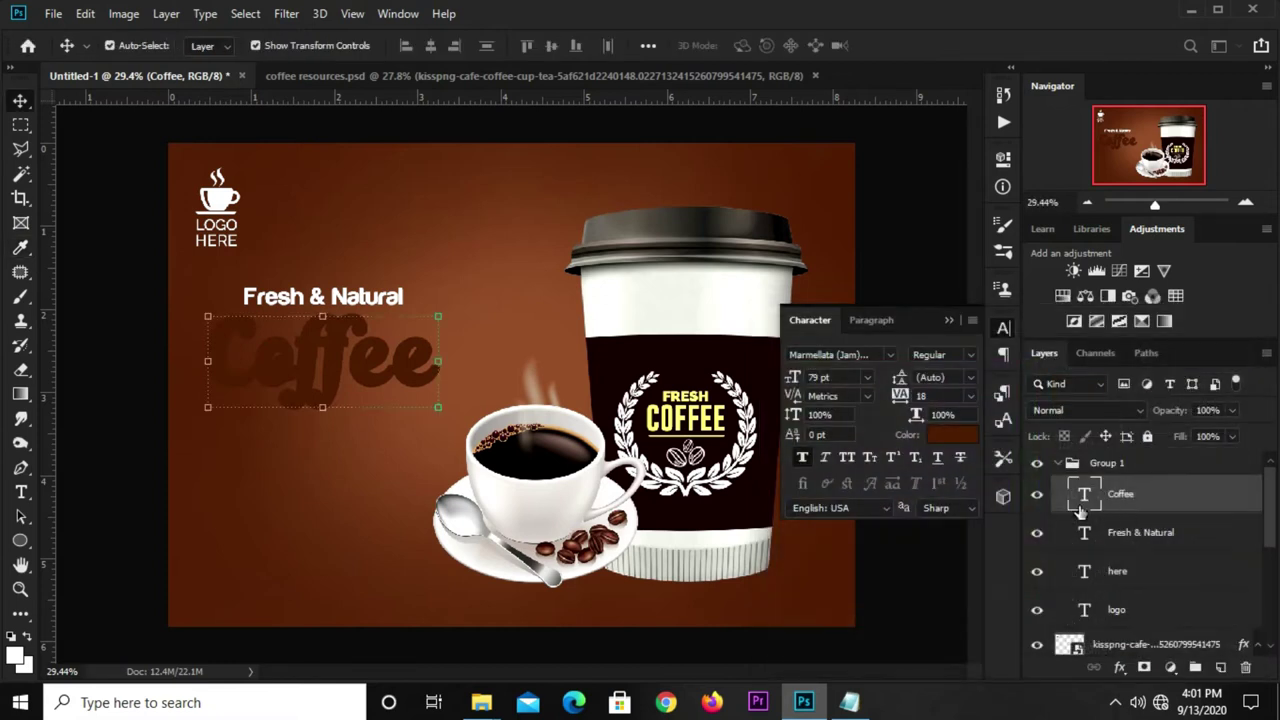
pyautogui.moveTo(1127, 497); pyautogui.dragTo(1145, 455)
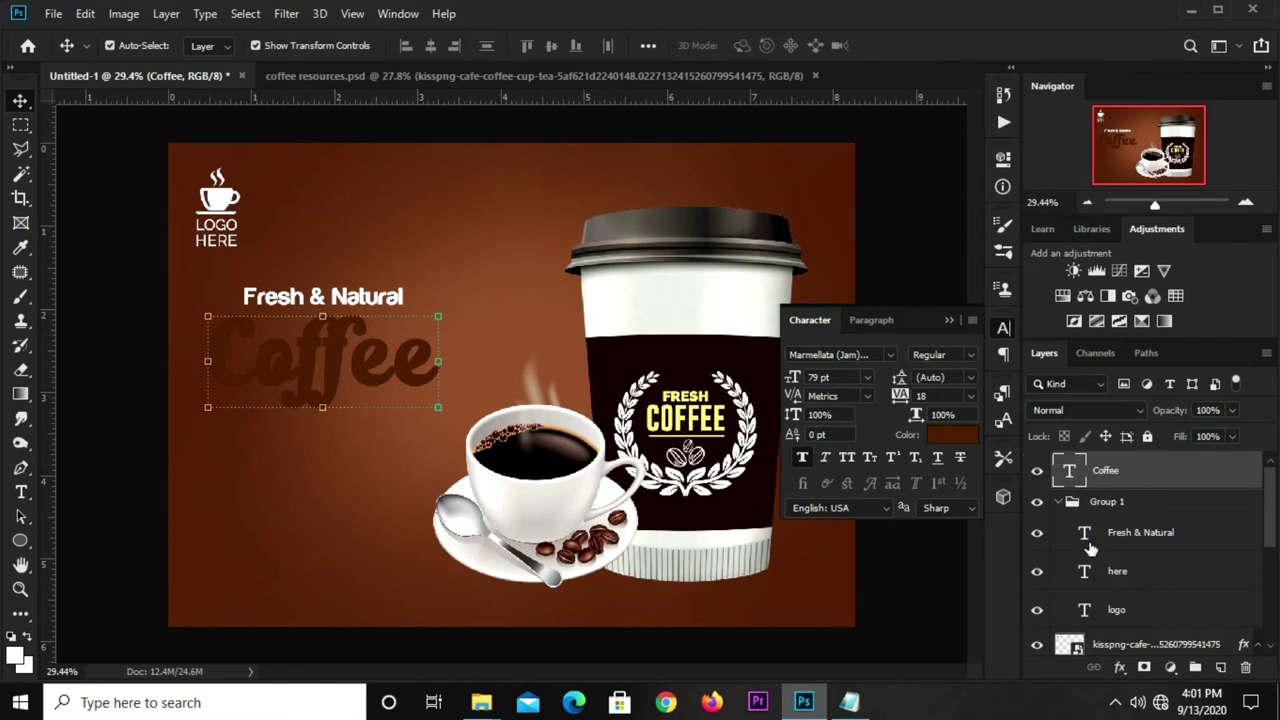
# - Give Coffee a white stroke positioned outside the letters in Layer Style
pyautogui.click(1119, 664)
pyautogui.click(1131, 475)
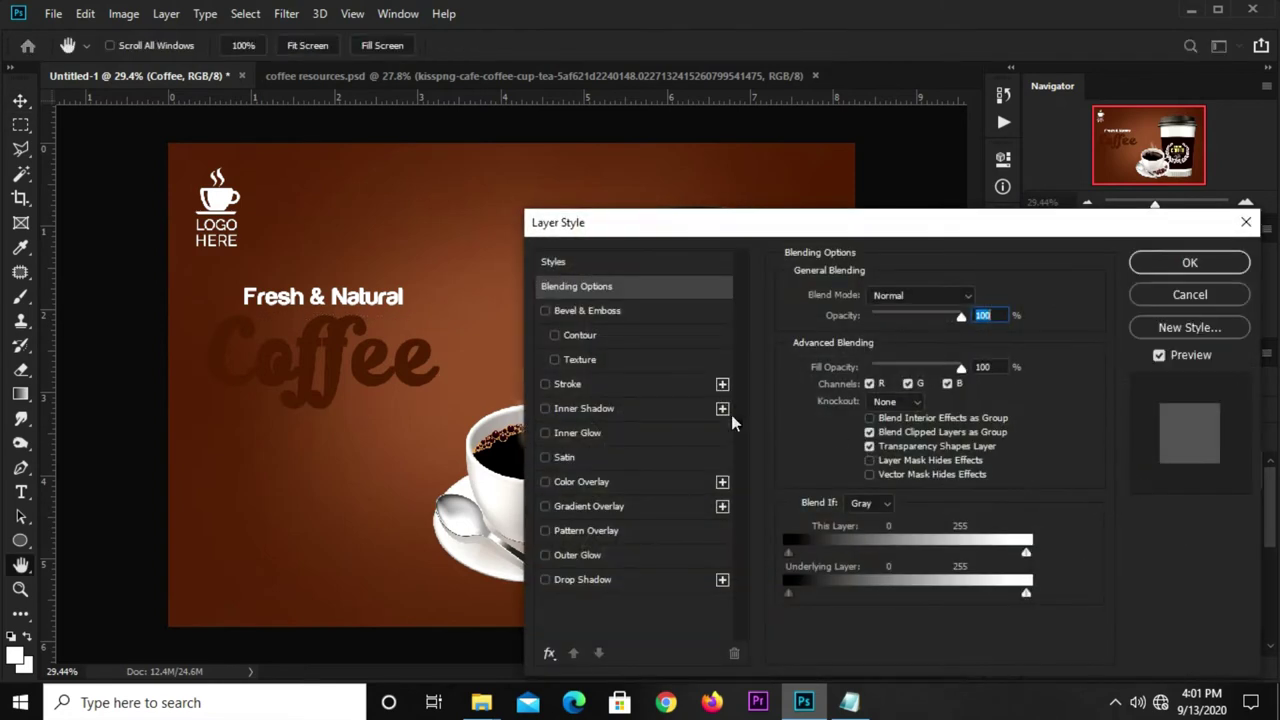
pyautogui.click(568, 384)
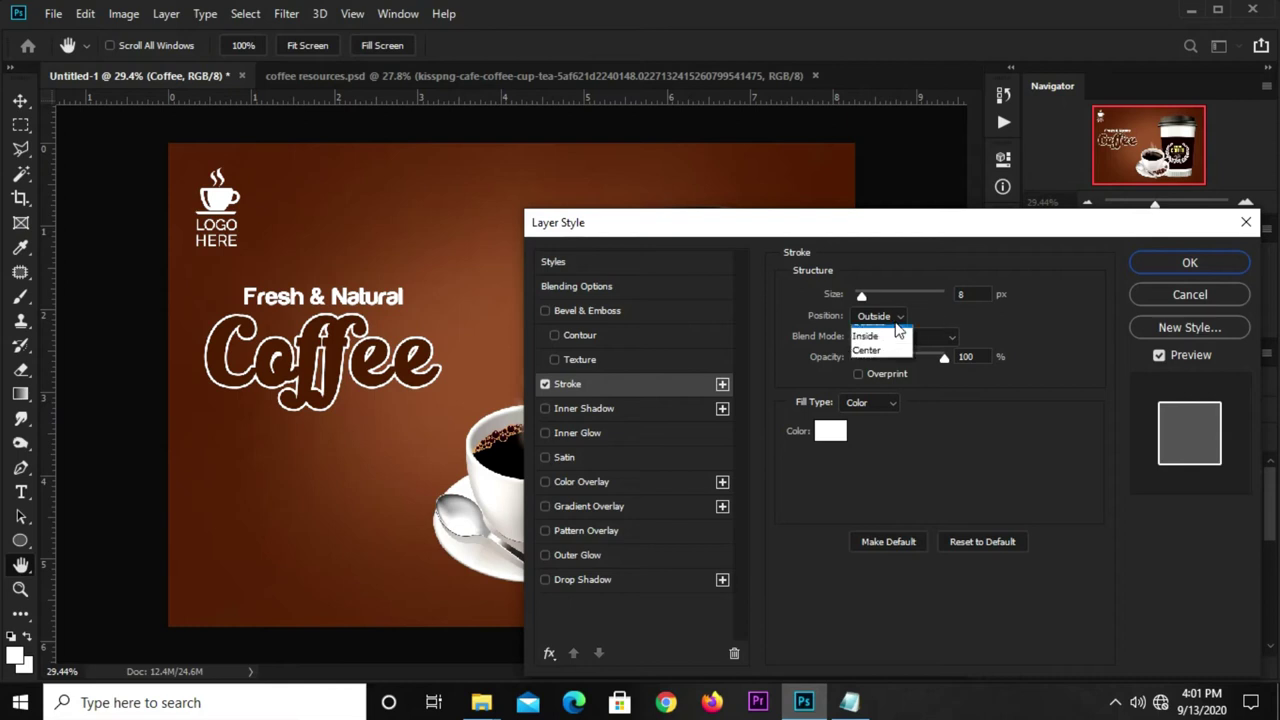
pyautogui.click(880, 324)
pyautogui.click(948, 296)
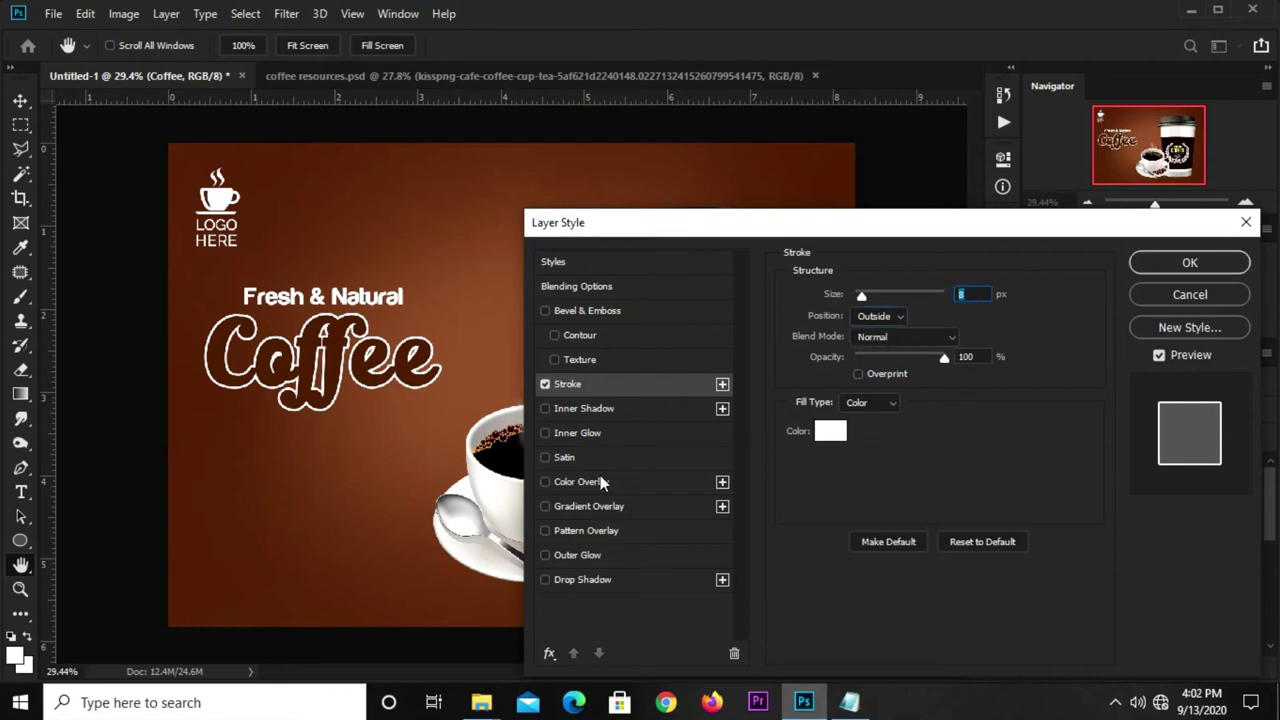
# - Add a drop shadow: 58% opacity, 90° angle, 22 px distance, 13% spread, 6 px size
pyautogui.click(583, 586)
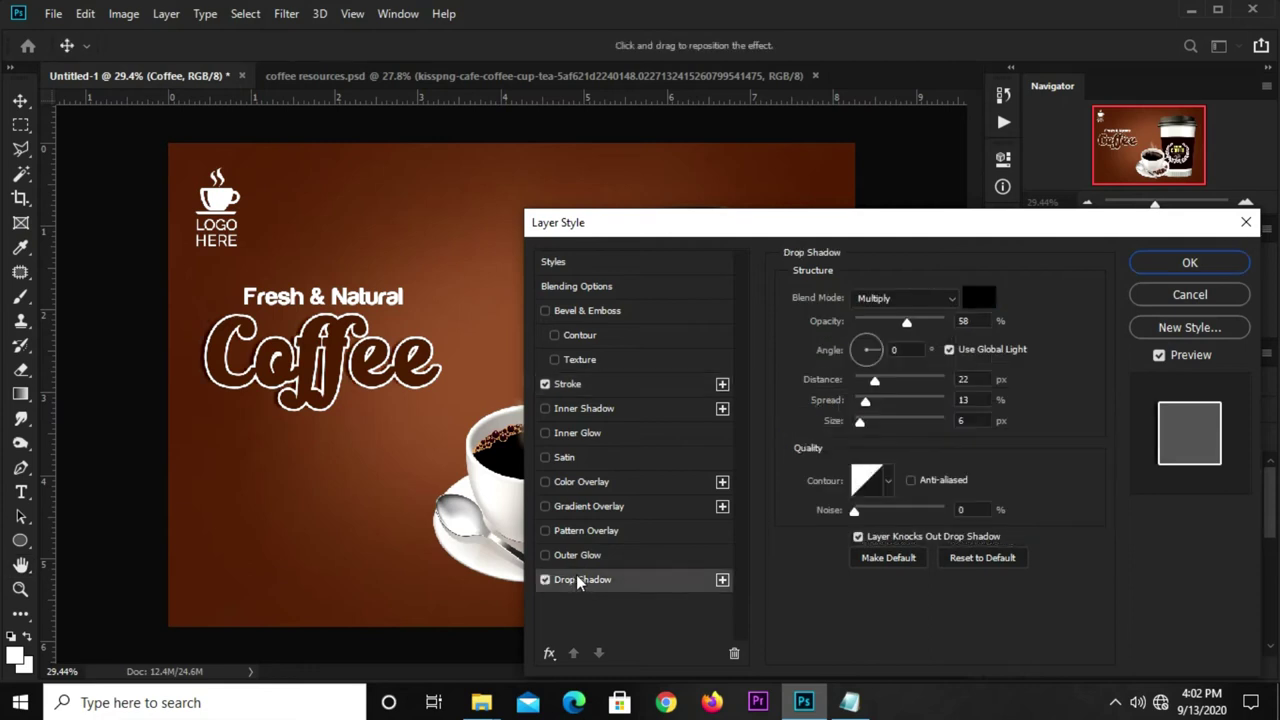
pyautogui.click(975, 320)
pyautogui.doubleClick(901, 350)
pyautogui.write('9')
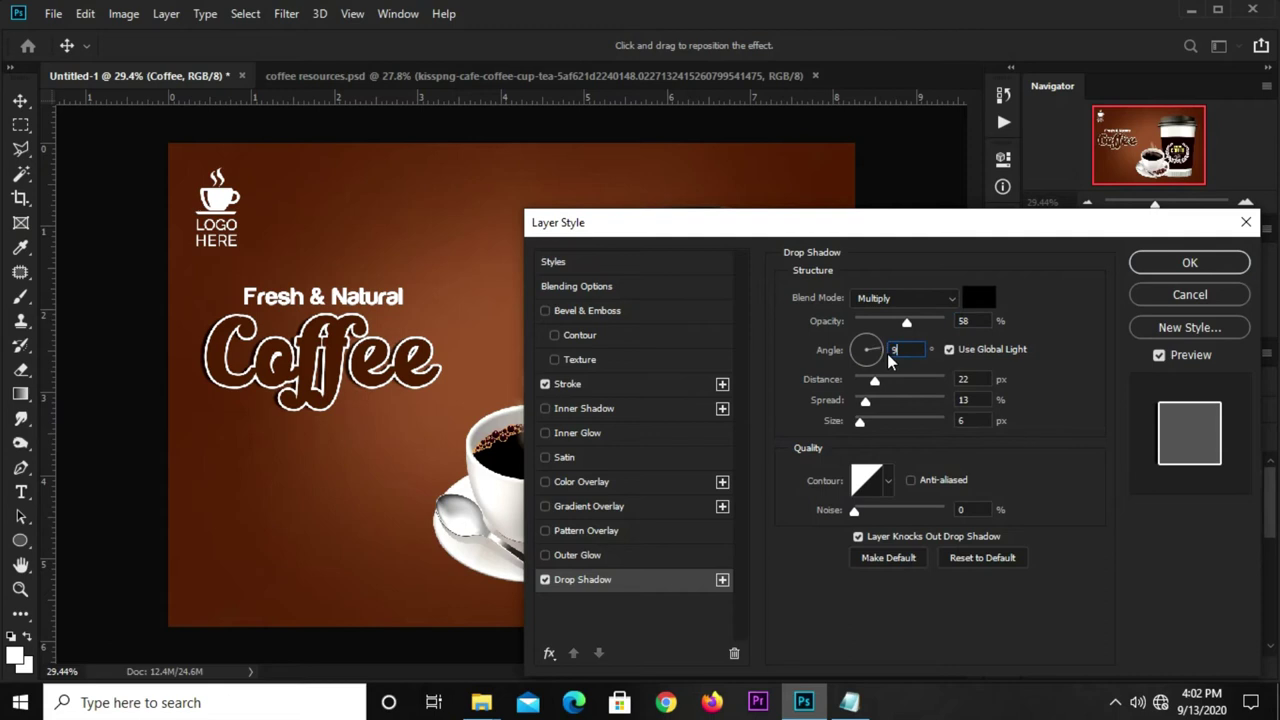
pyautogui.write('0')
pyautogui.click(966, 379)
pyautogui.click(966, 400)
pyautogui.click(966, 420)
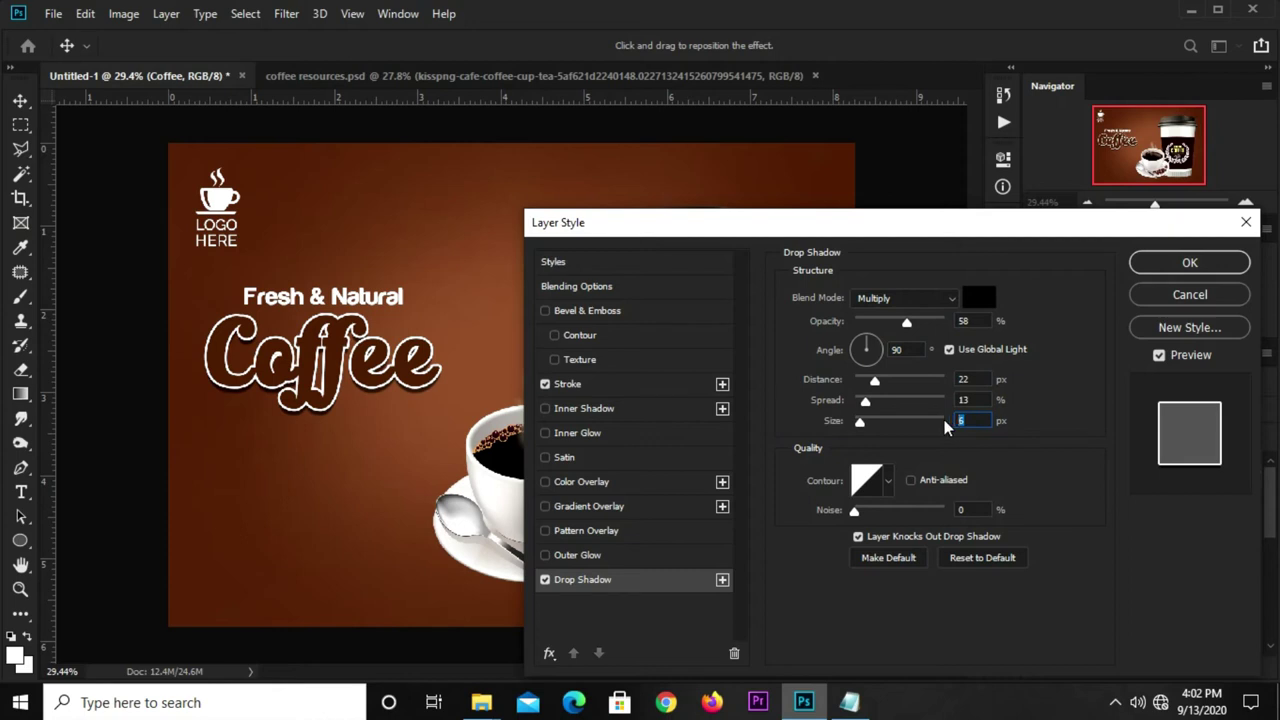
pyautogui.hotkey('shift', 'Tab')
pyautogui.hotkey('shift', 'Tab')
pyautogui.hotkey('shift', 'Tab')
pyautogui.hotkey('shift', 'Tab')
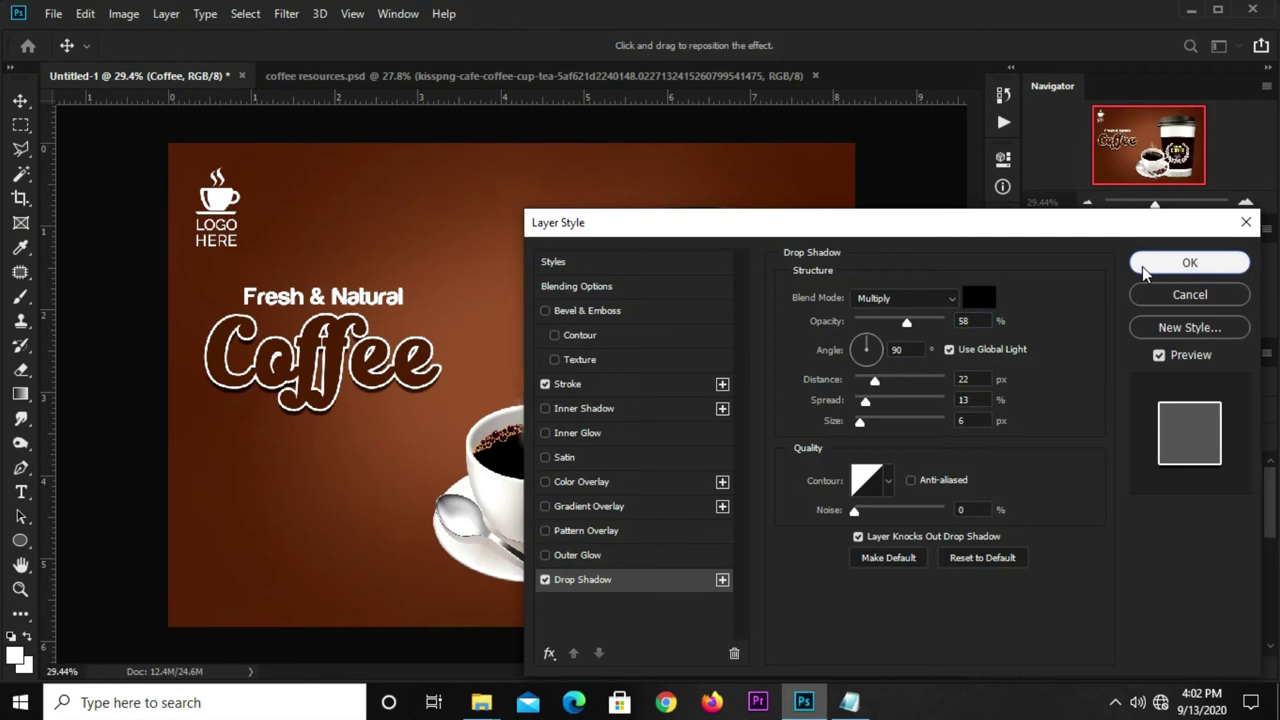
pyautogui.click(1143, 267)
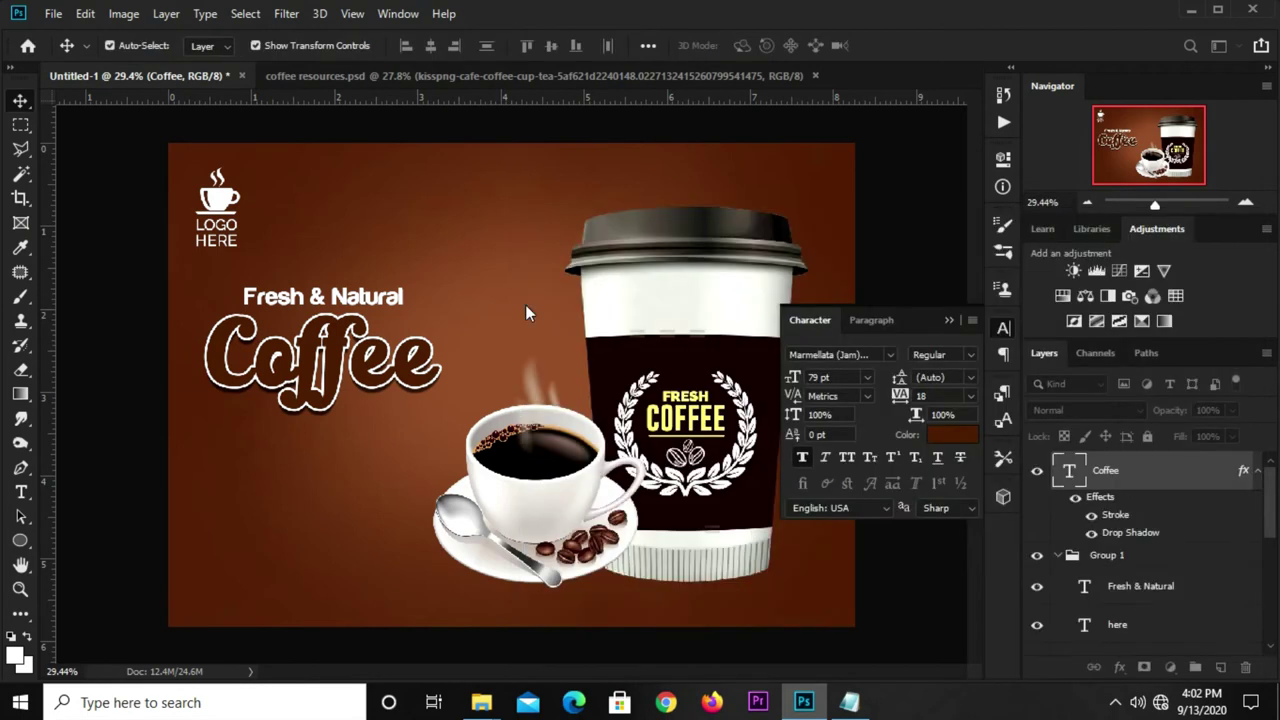
# - Set up the Type tool with the Raleway font at 10 pt
pyautogui.click(120, 463)
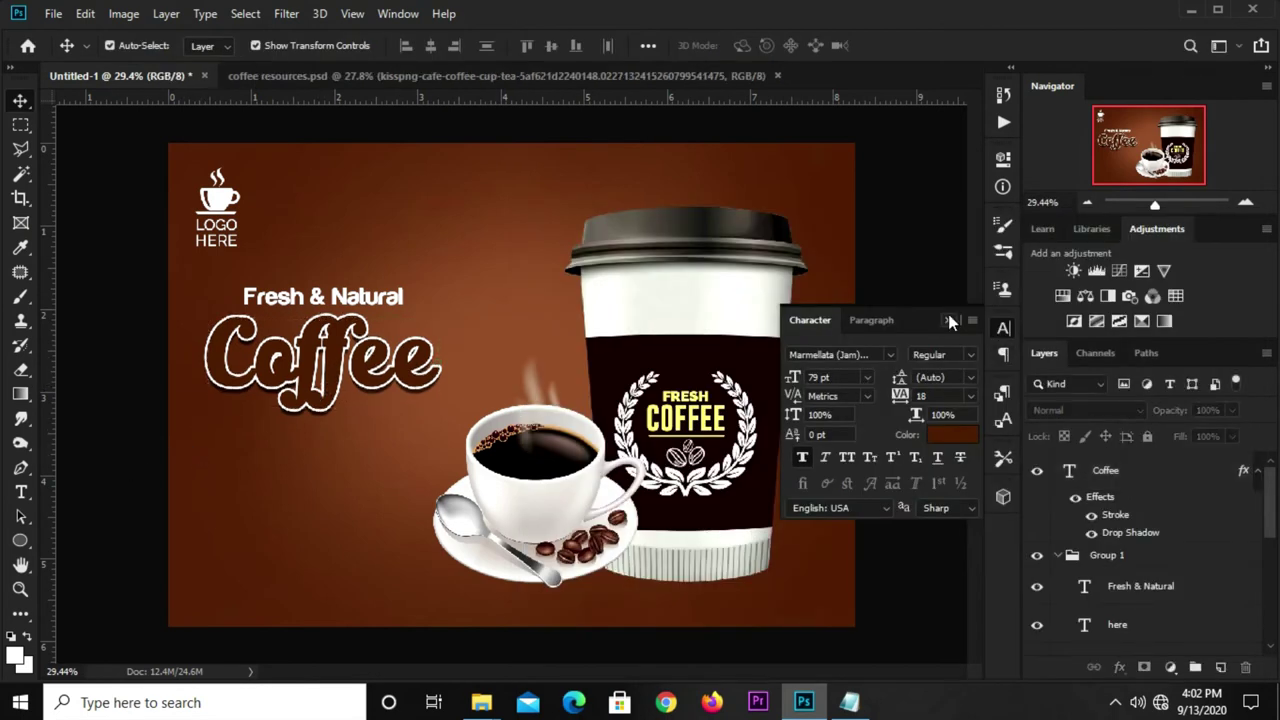
pyautogui.click(948, 320)
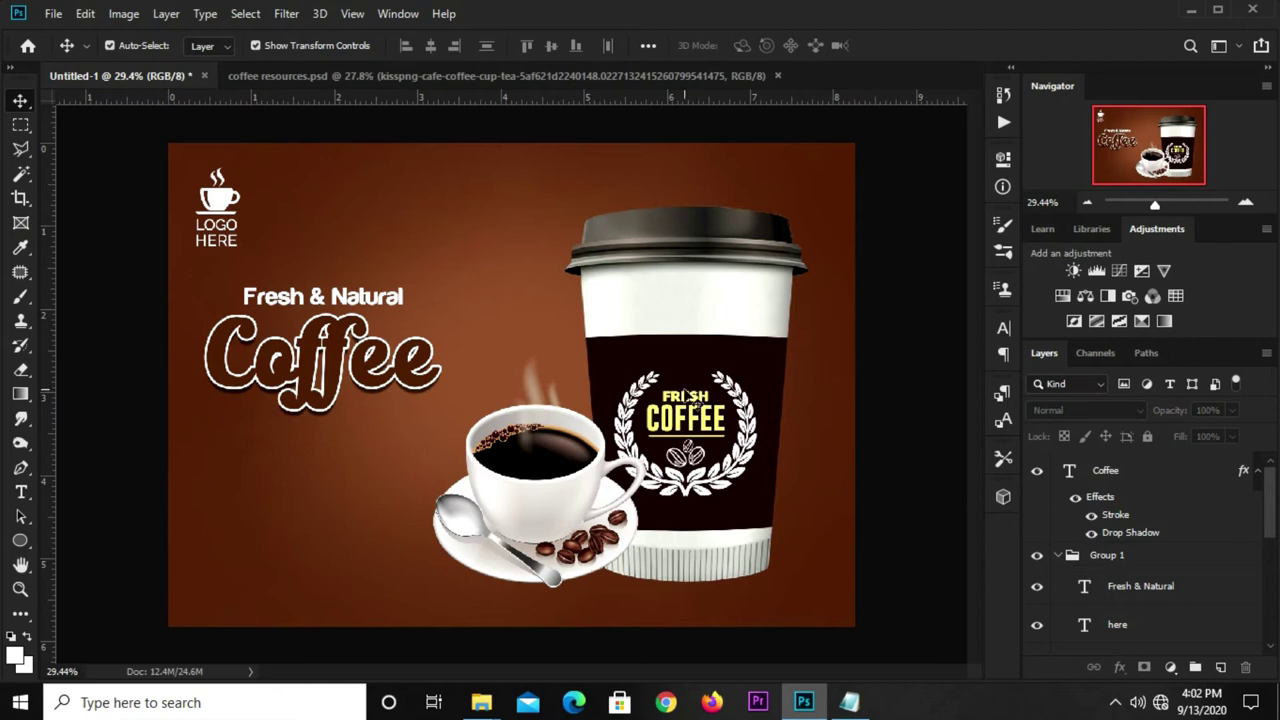
pyautogui.click(20, 493)
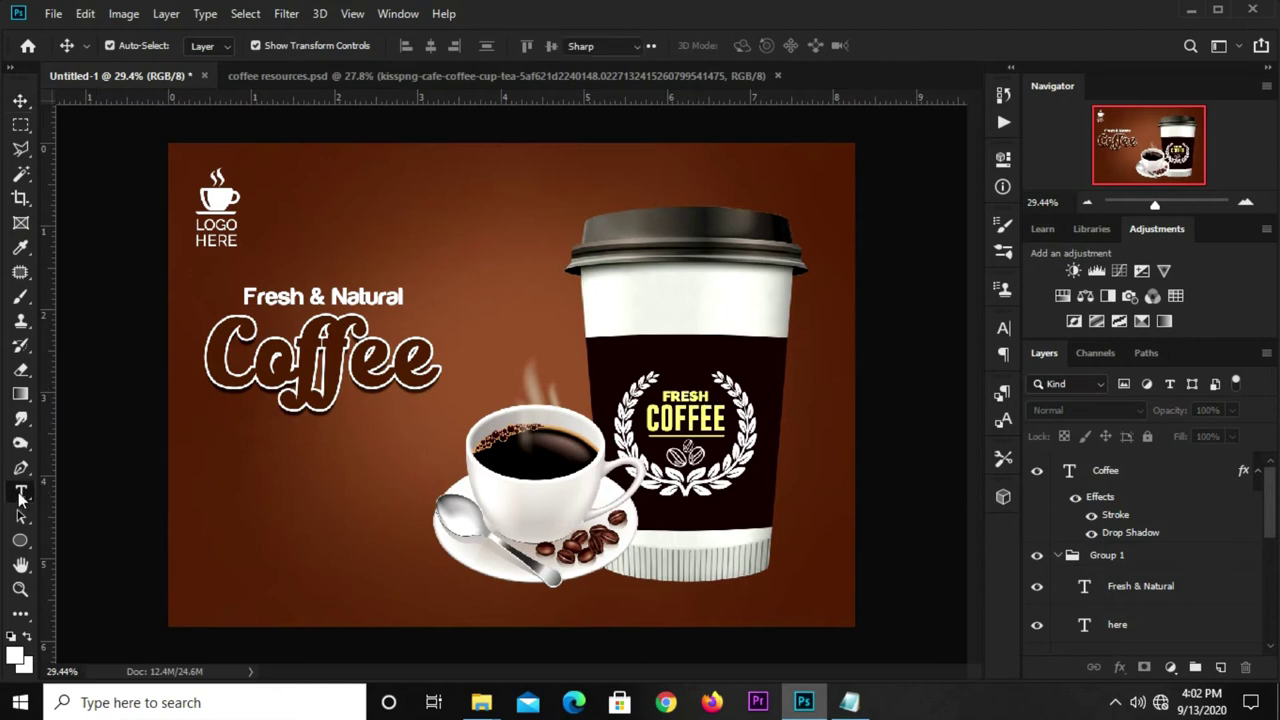
pyautogui.click(518, 45)
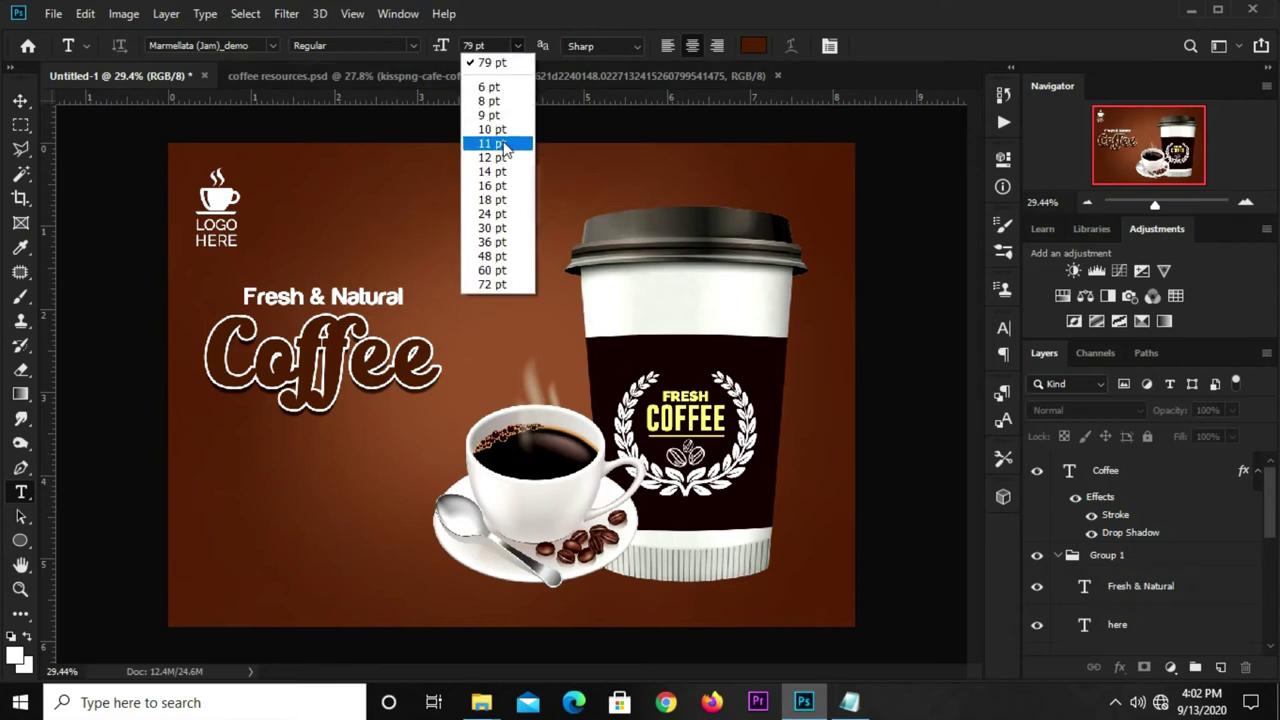
pyautogui.click(494, 130)
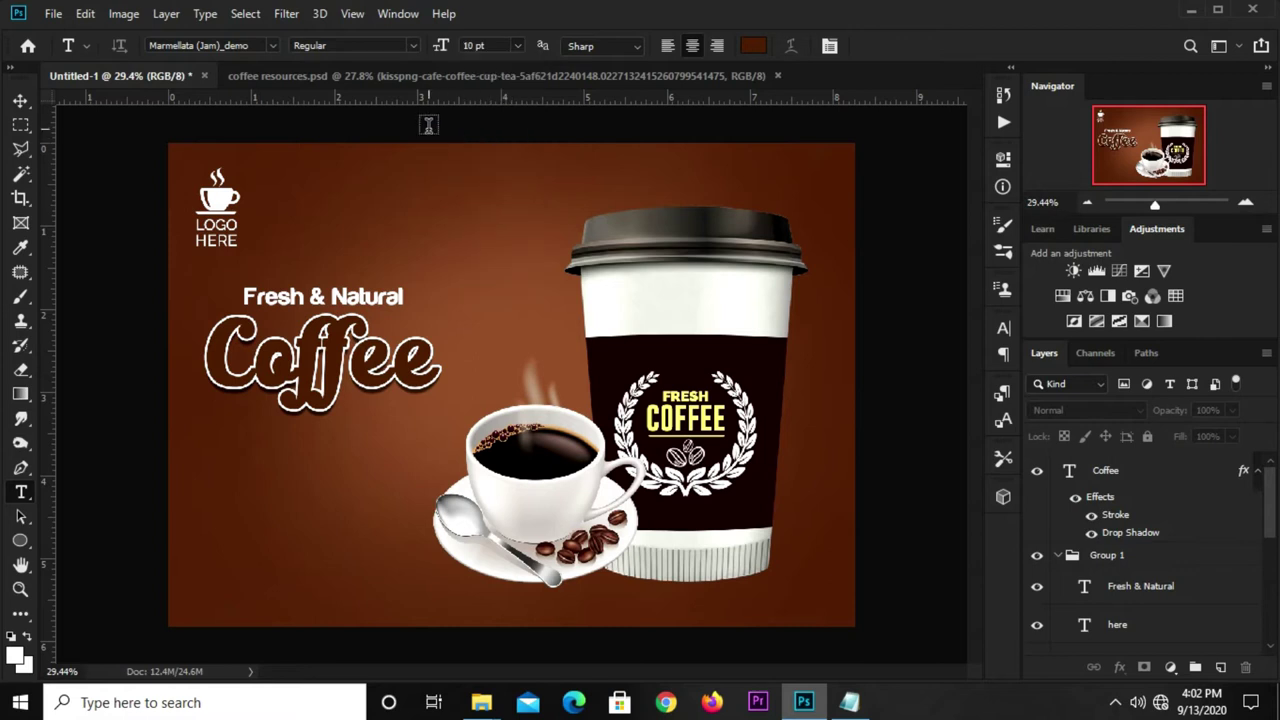
pyautogui.click(271, 46)
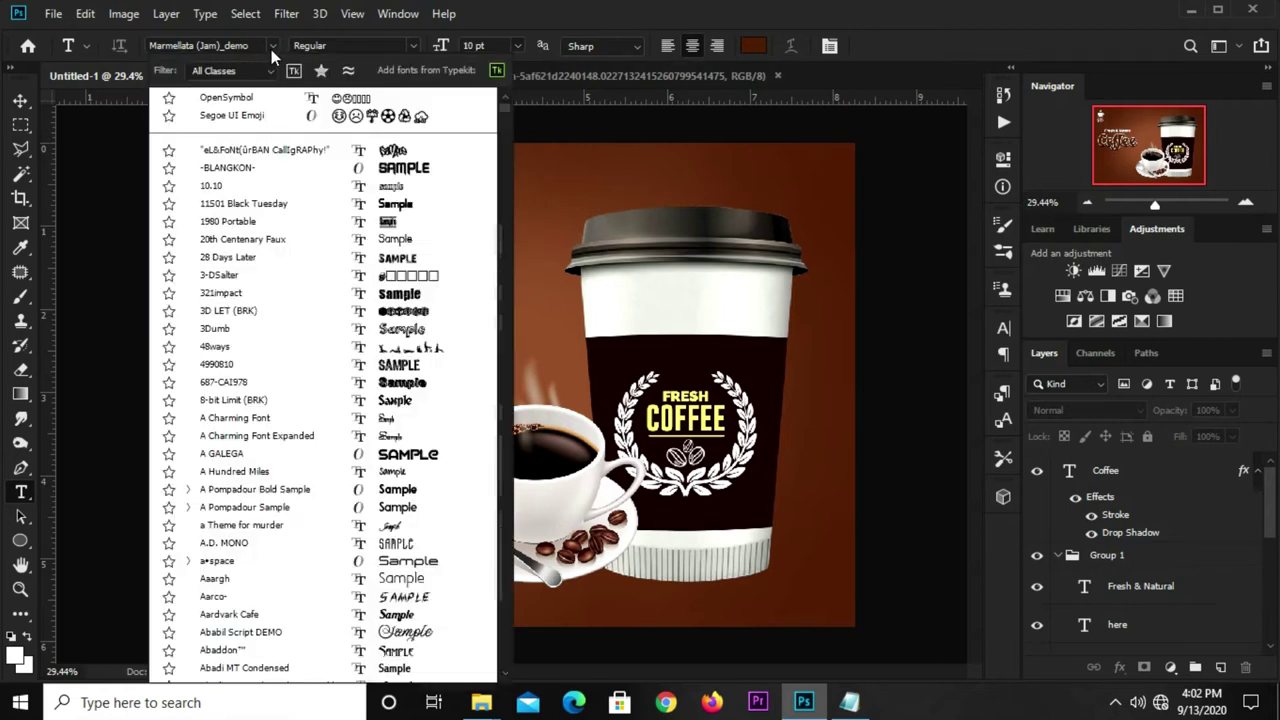
pyautogui.click(271, 46)
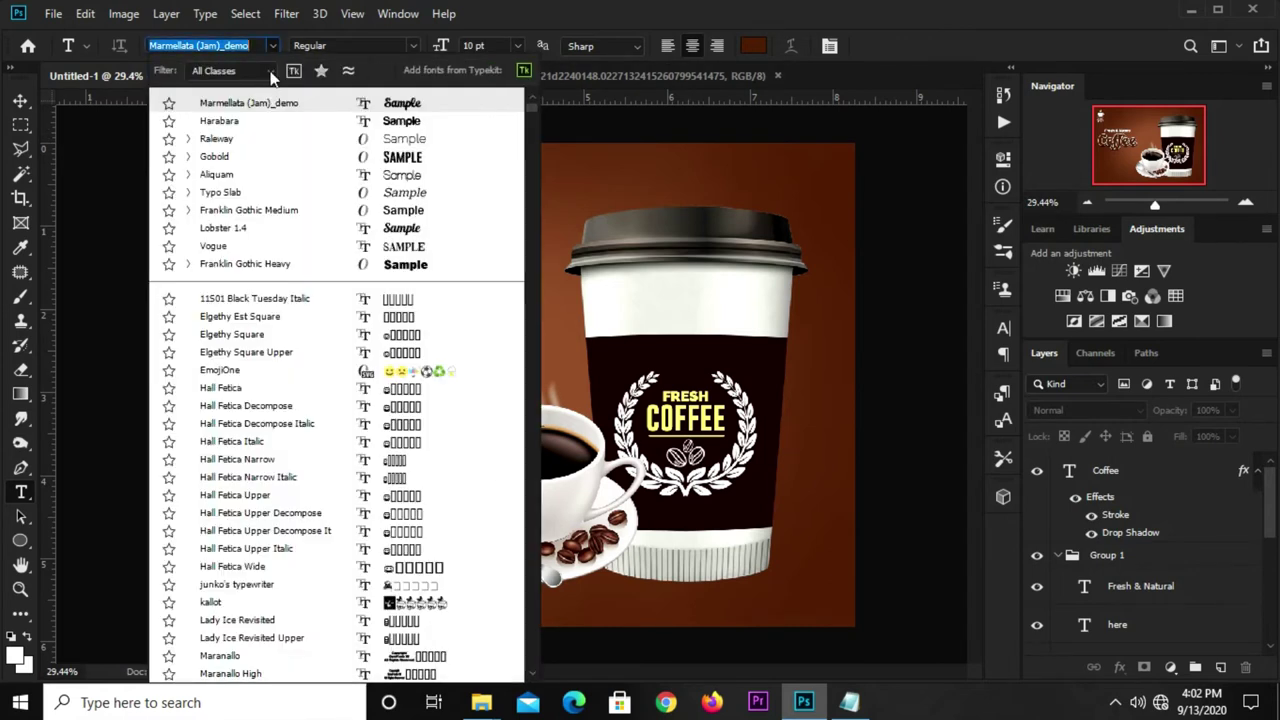
pyautogui.click(216, 139)
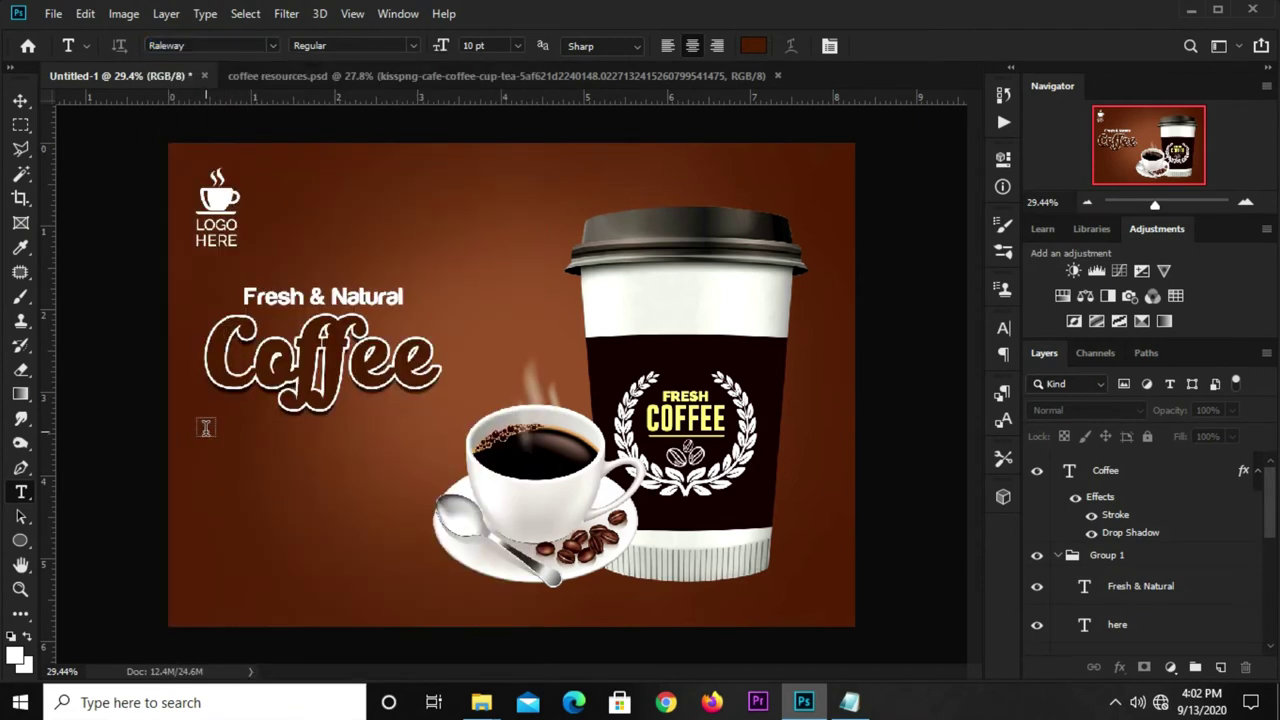
# - Draw a paragraph text box below the Coffee headline filled with lorem ipsum placeholder
pyautogui.moveTo(207, 420); pyautogui.dragTo(434, 512)
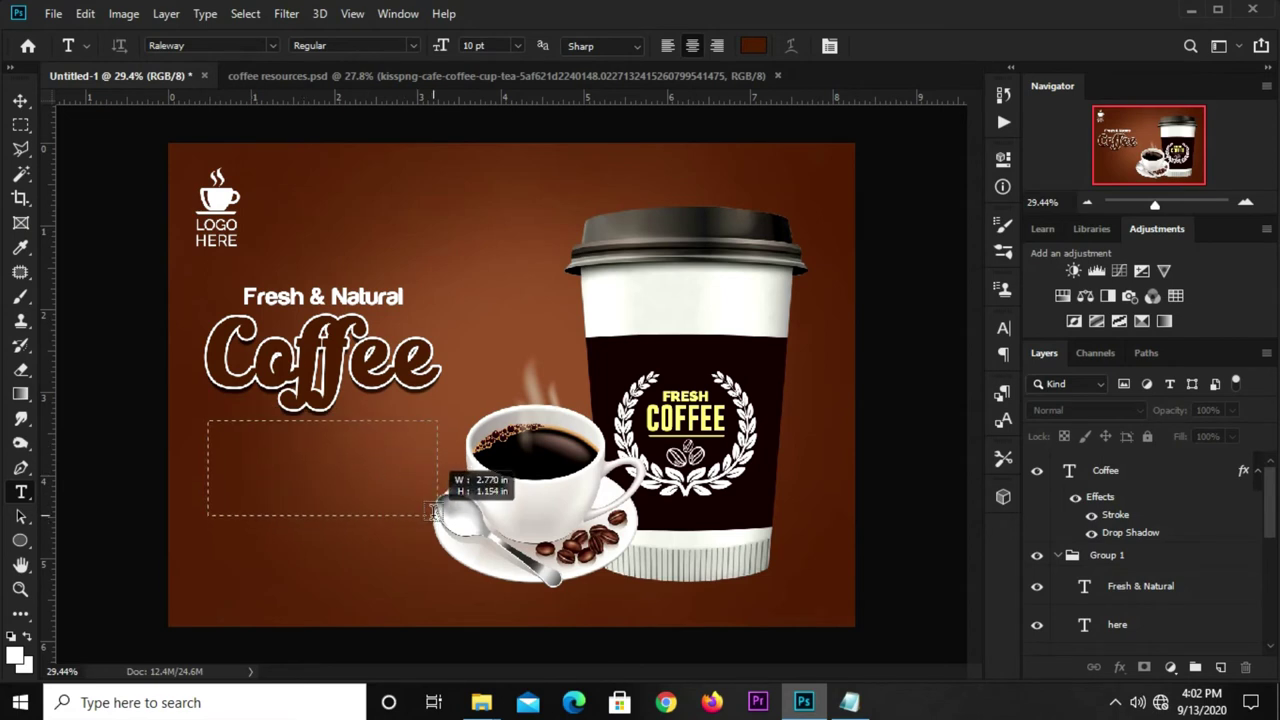
pyautogui.press('Escape')
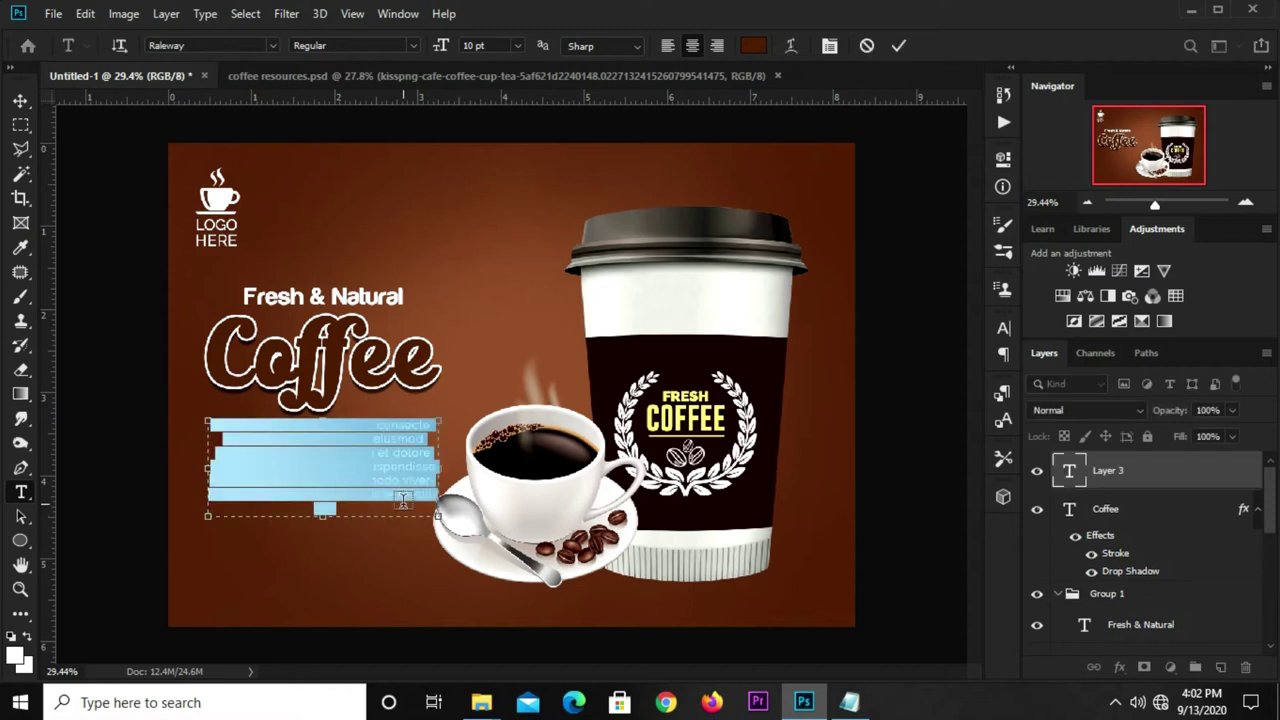
pyautogui.scroll(2, 395, 498)
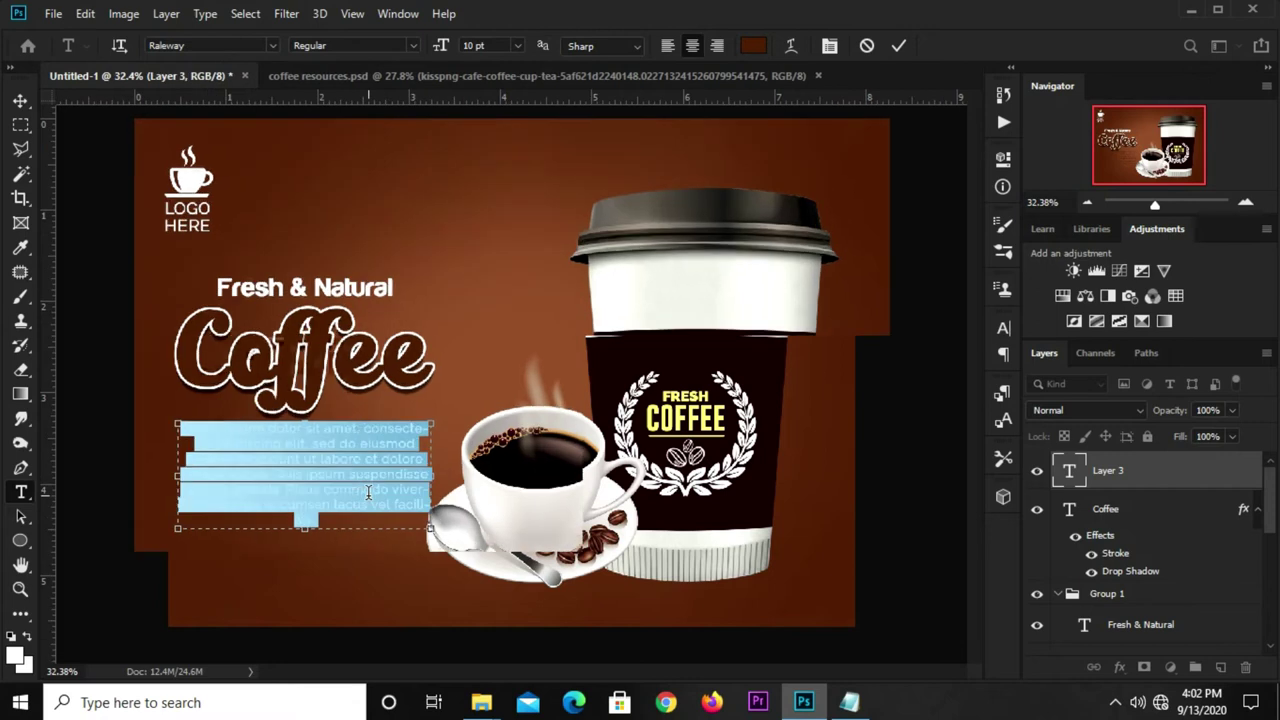
pyautogui.click(350, 520)
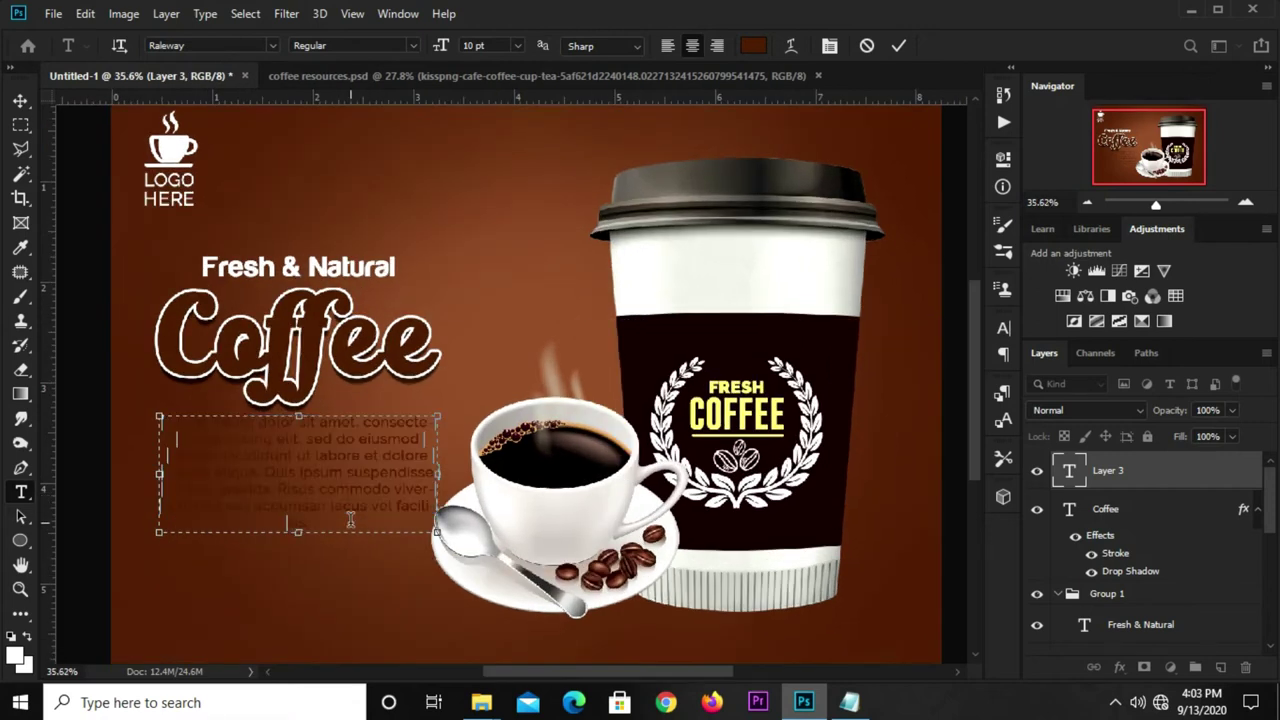
# - Commit the lorem ipsum paragraph and recolour its text white (ffffff)
pyautogui.click(897, 47)
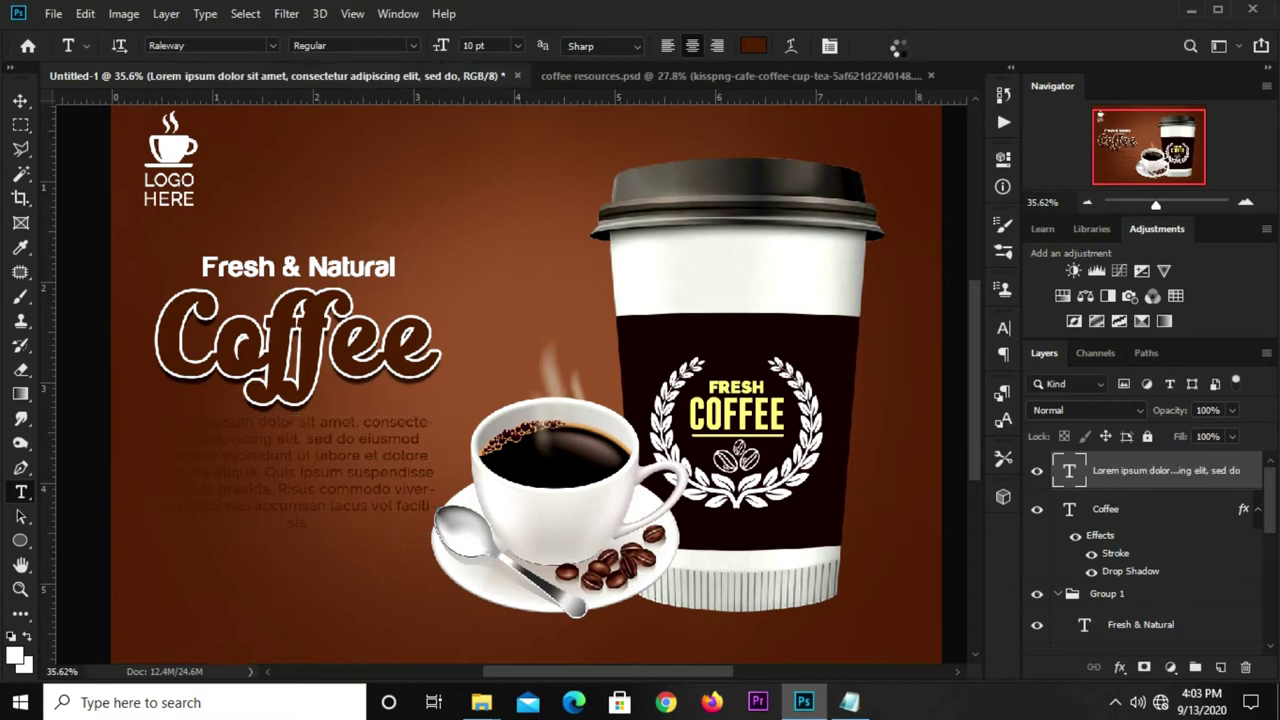
pyautogui.click(753, 46)
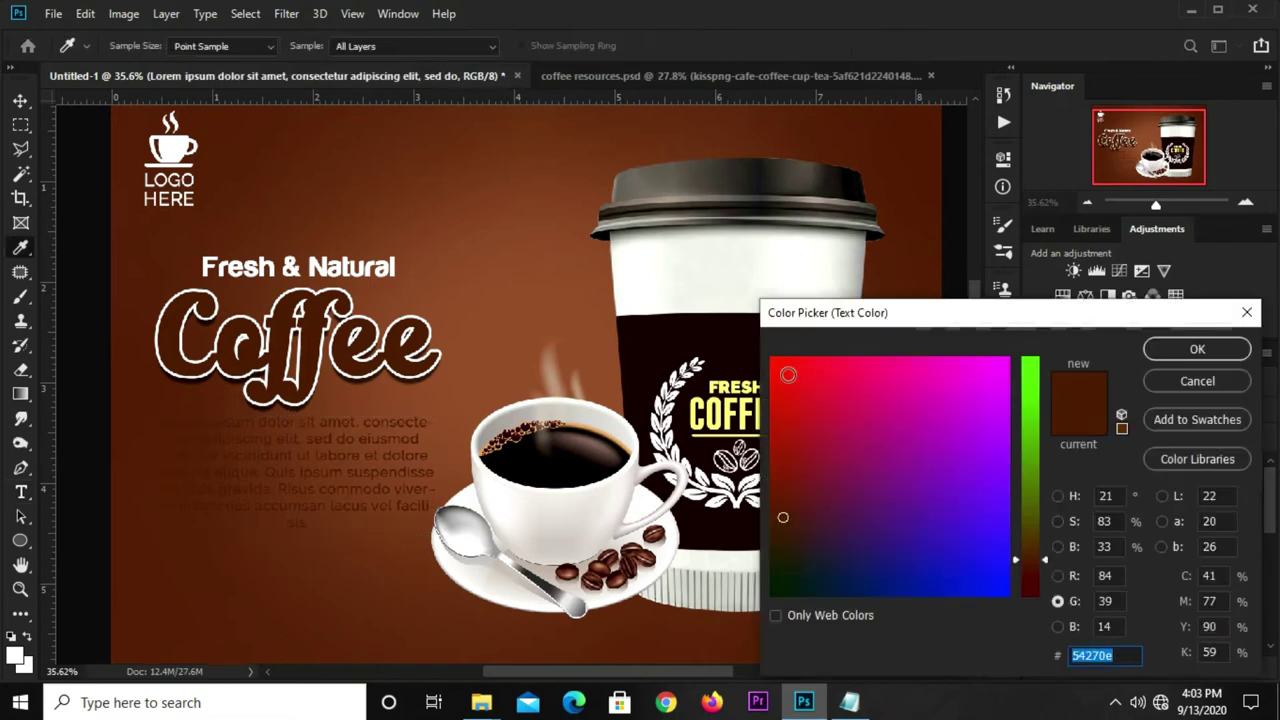
pyautogui.write('ffffff')
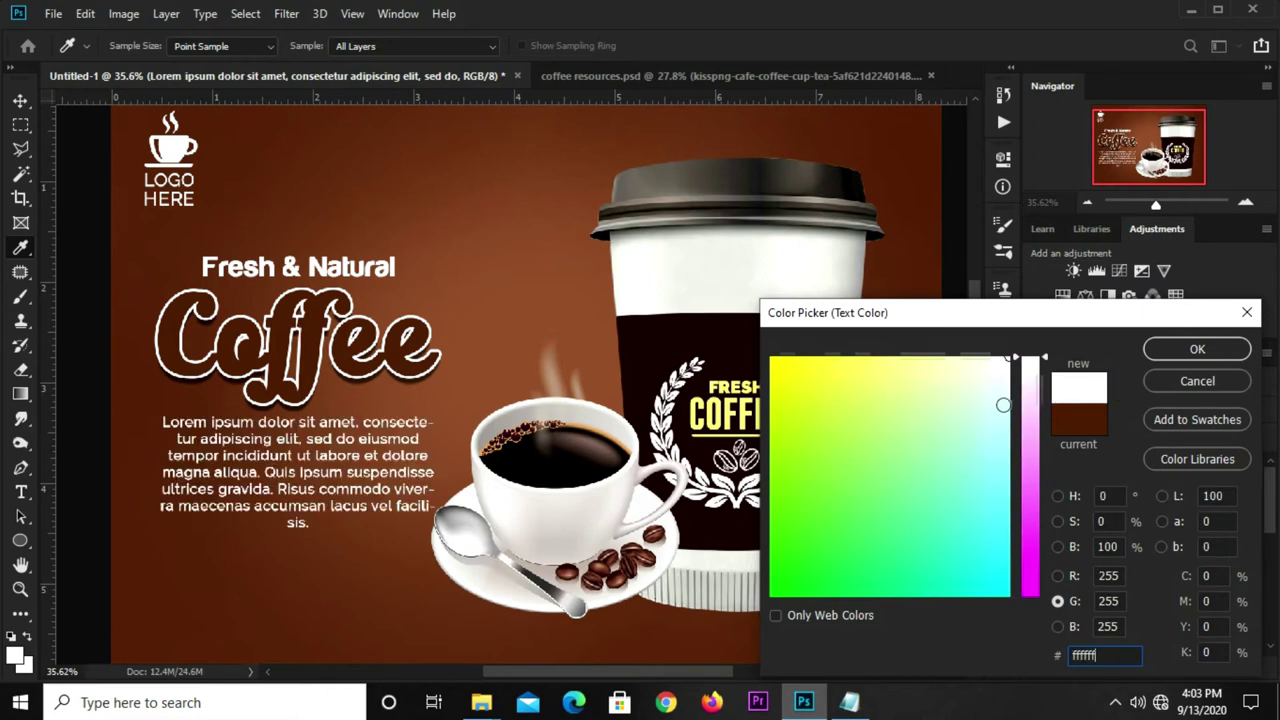
pyautogui.click(1160, 351)
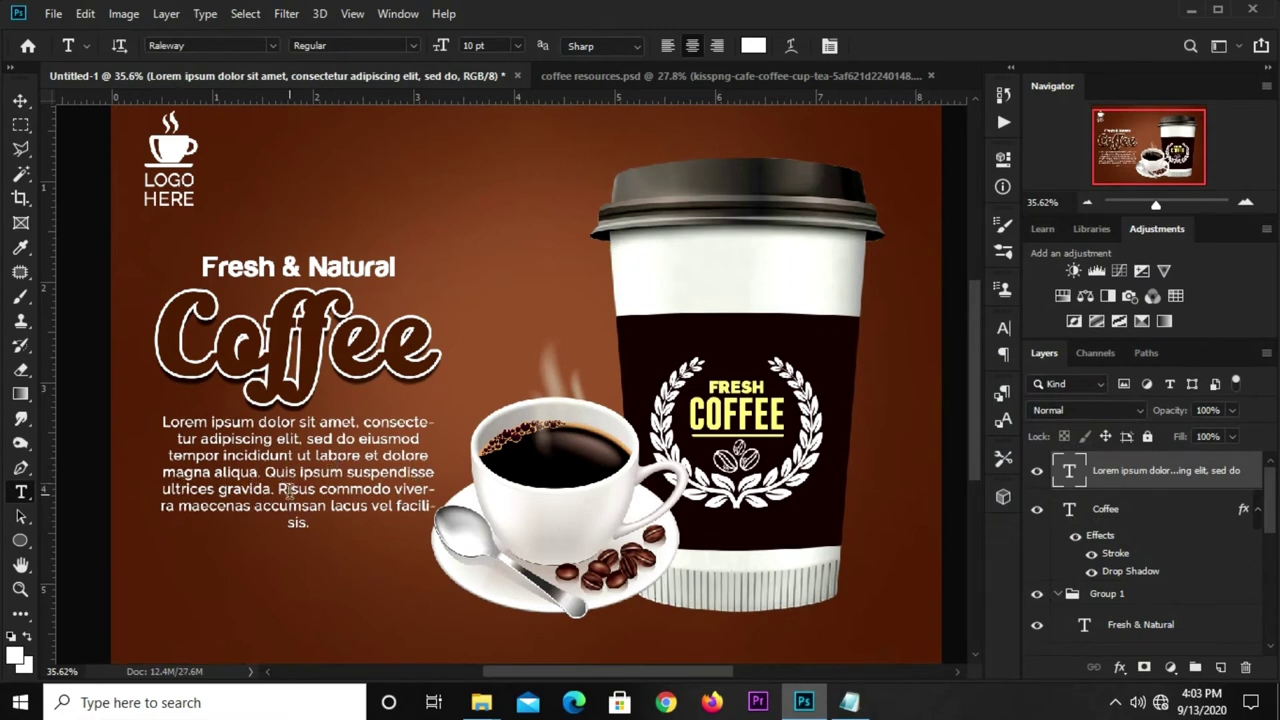
# - Delete the closing sentences so the paragraph ends at 'et dolore'
pyautogui.moveTo(279, 488); pyautogui.dragTo(312, 524)
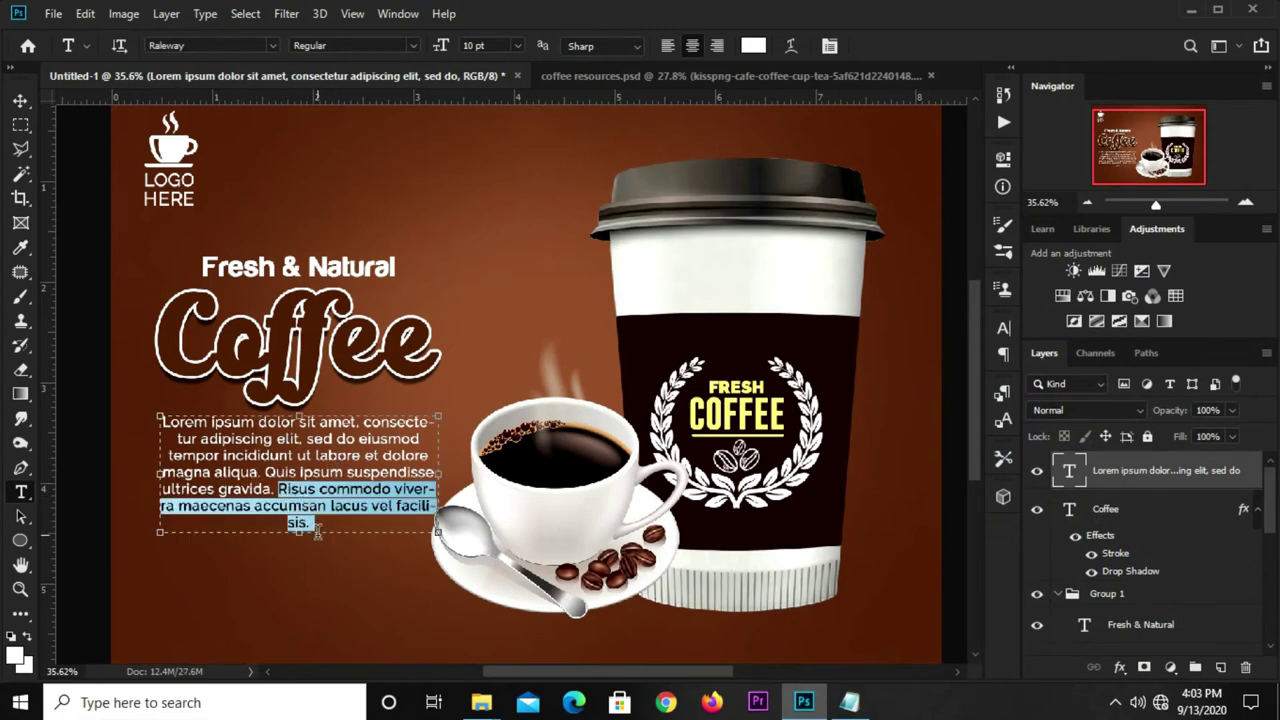
pyautogui.press('BackSpace')
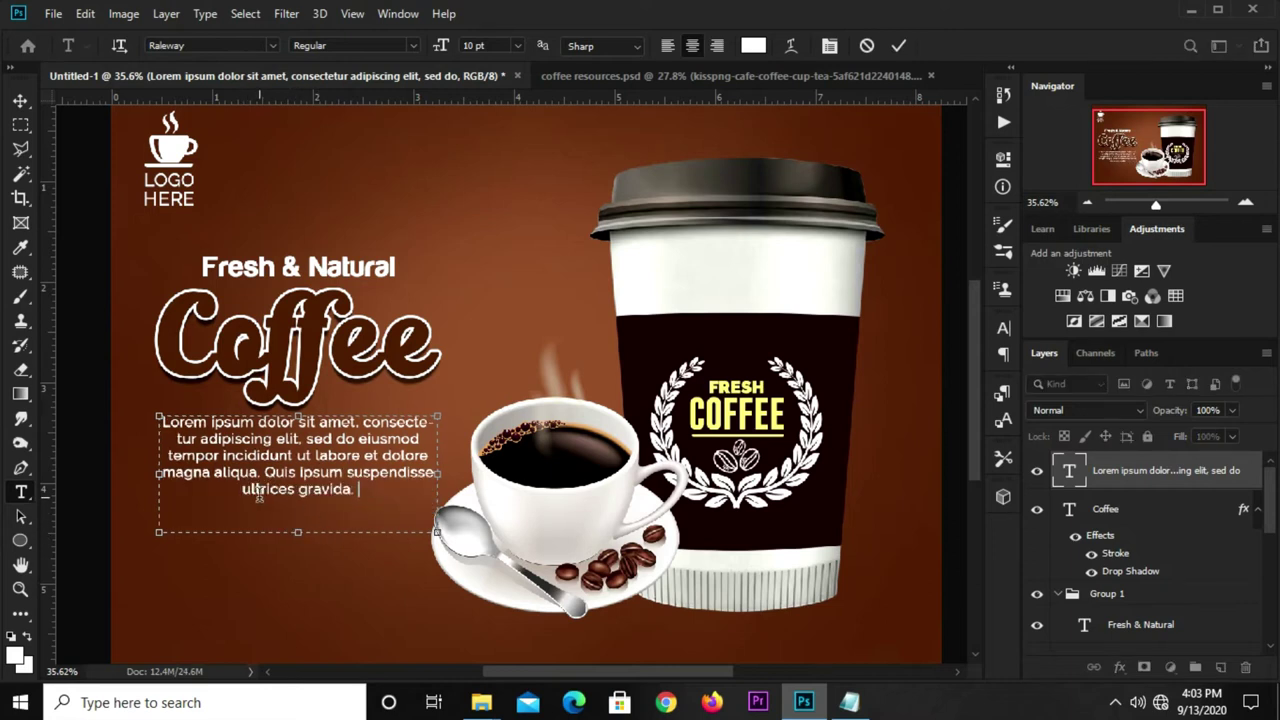
pyautogui.moveTo(266, 474); pyautogui.dragTo(367, 504)
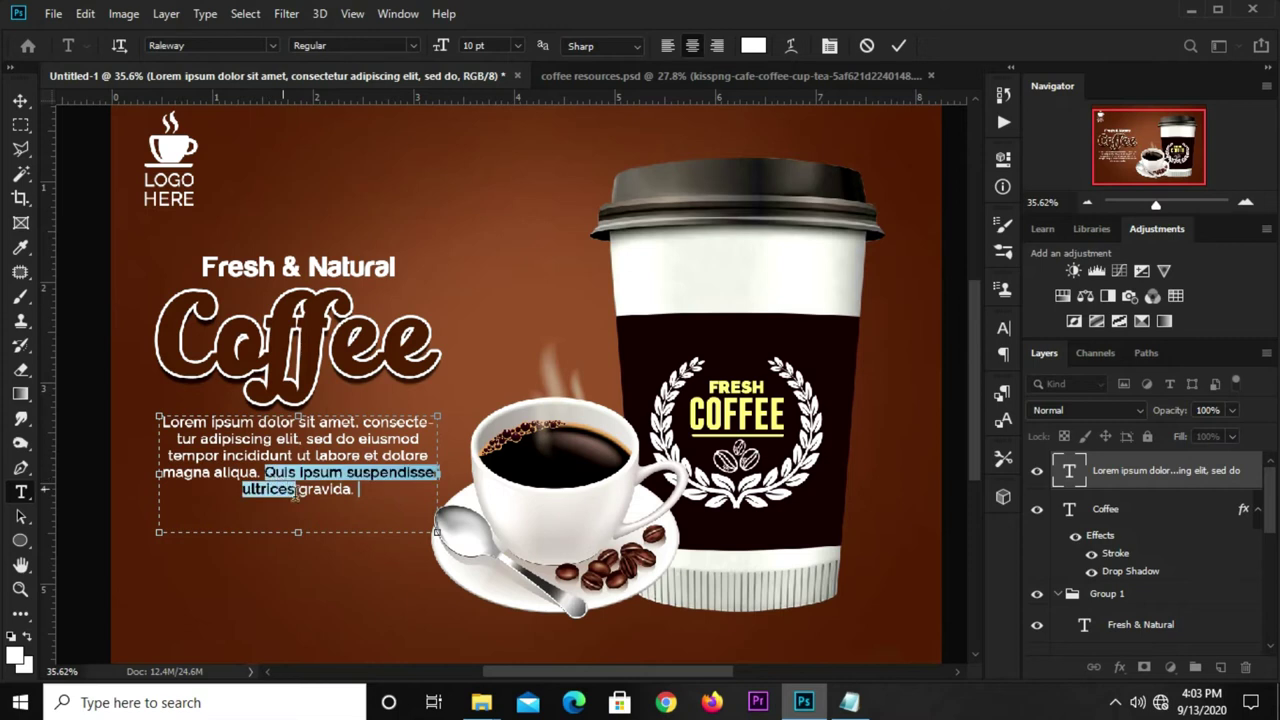
pyautogui.press('BackSpace')
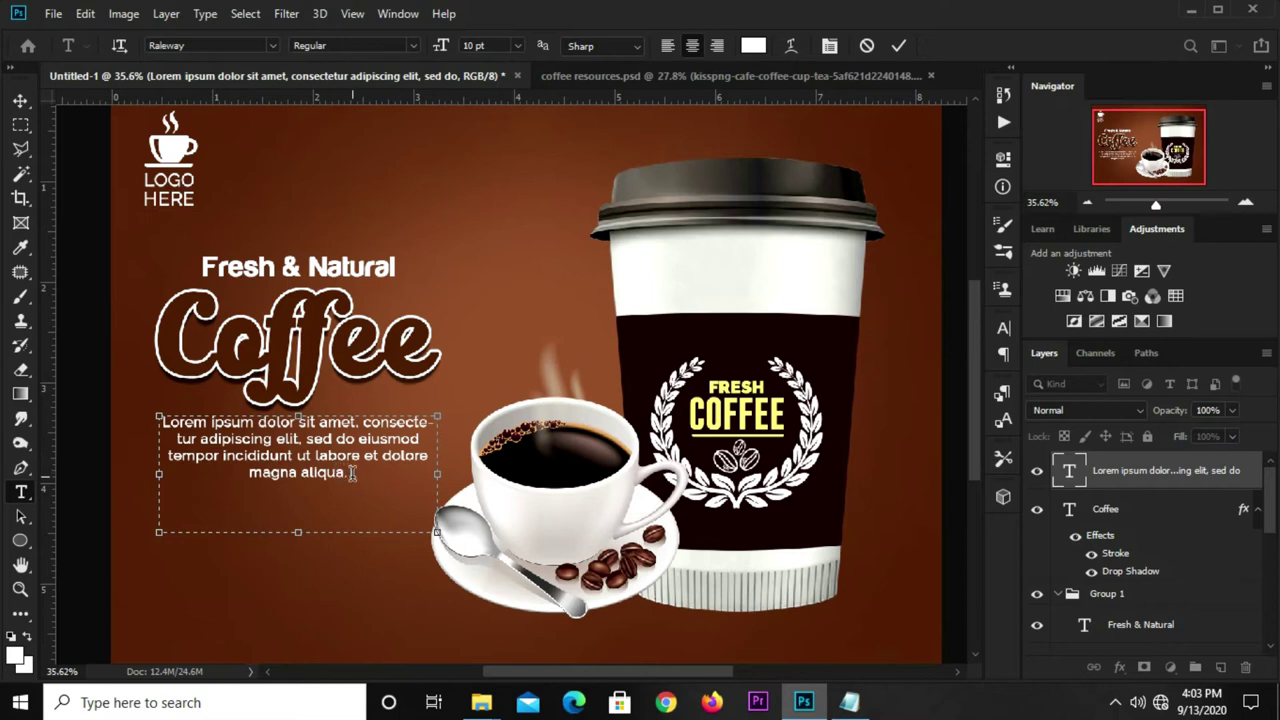
pyautogui.moveTo(350, 472); pyautogui.dragTo(245, 476)
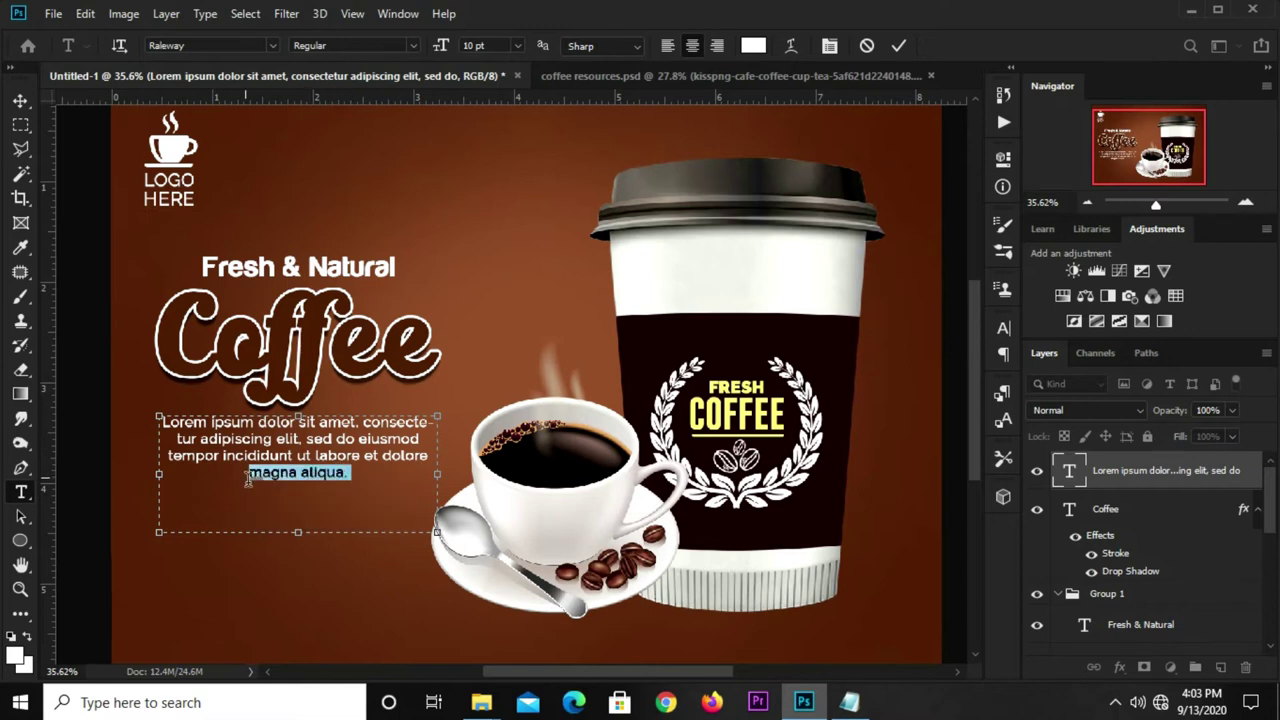
pyautogui.press('BackSpace')
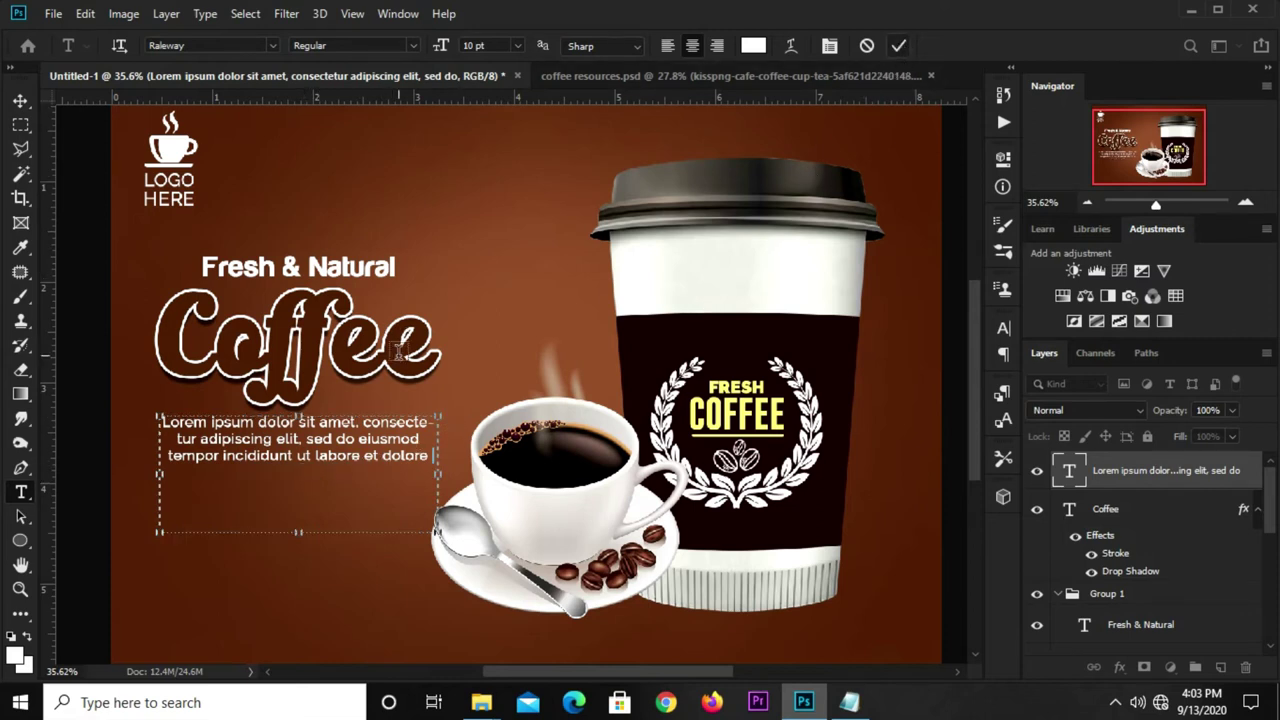
pyautogui.hotkey('ctrl', 'Return')
# - Remove the hyphenated break in 'consectetur' on the first line and commit
pyautogui.moveTo(425, 422)
pyautogui.mouseDown()
pyautogui.moveTo(452, 421)
pyautogui.moveTo(424, 422)
pyautogui.mouseUp()
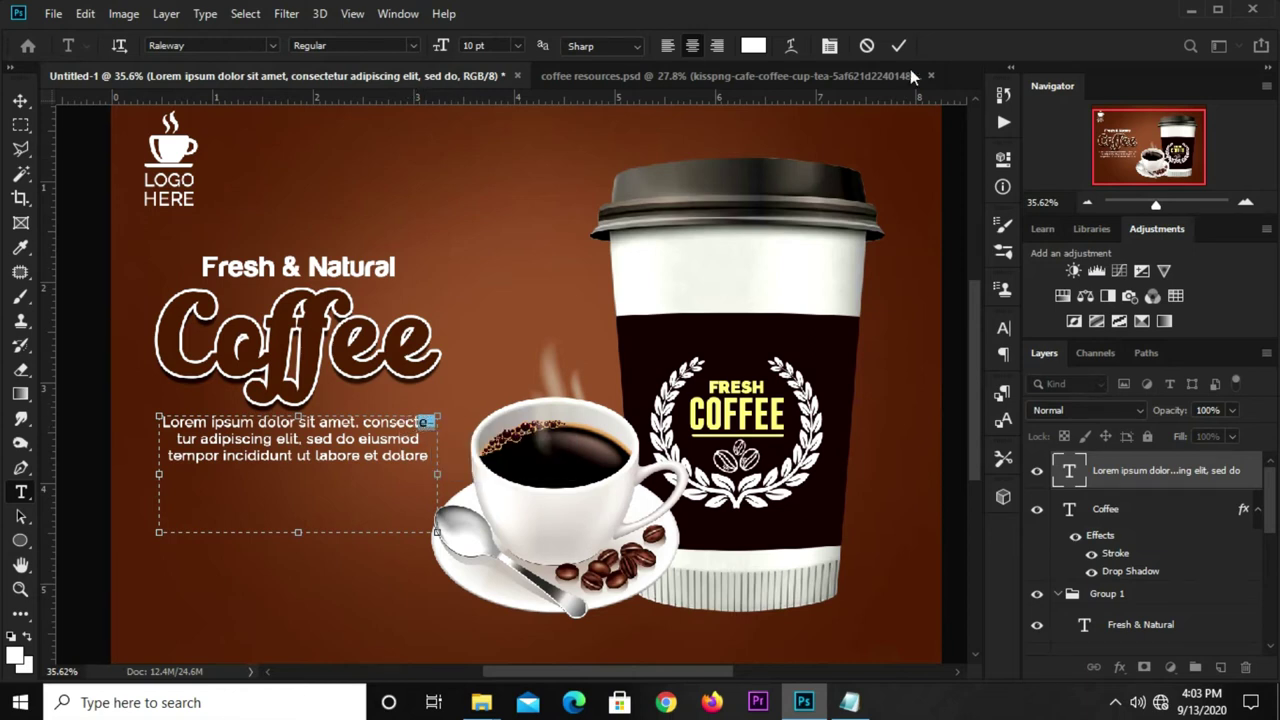
pyautogui.press('Escape')
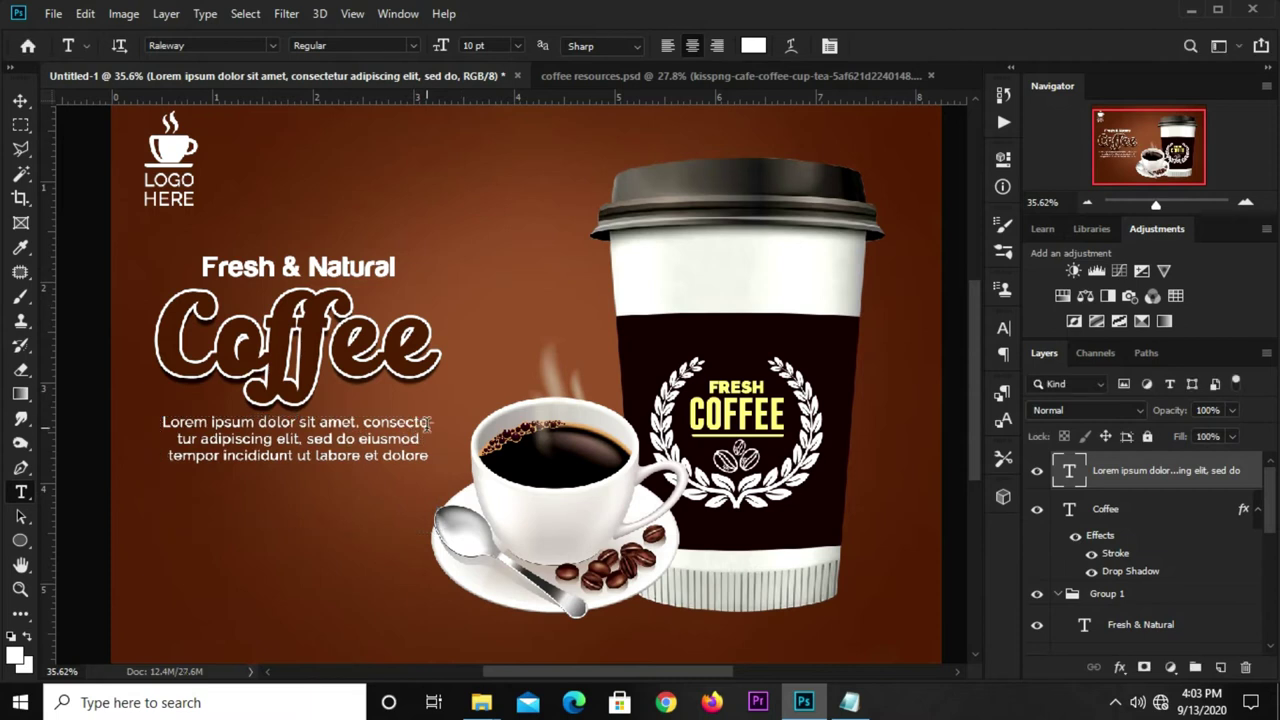
pyautogui.click(425, 422)
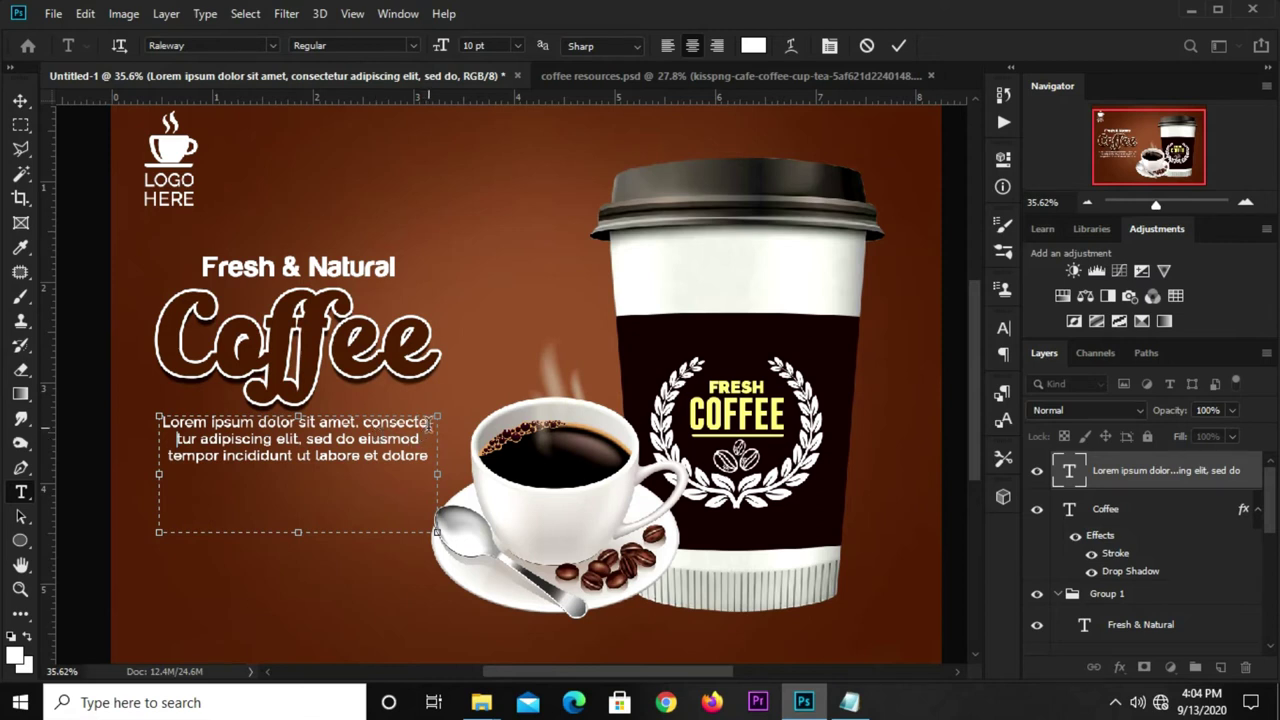
pyautogui.press('BackSpace')
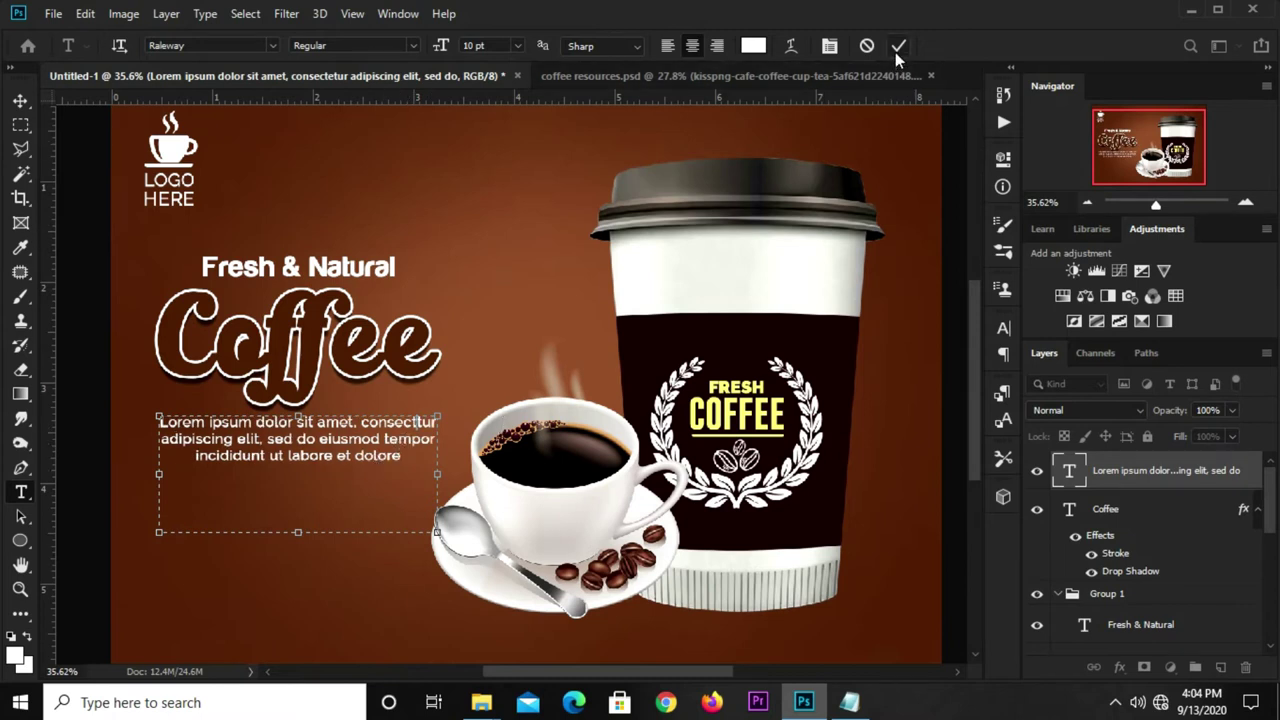
pyautogui.press('BackSpace')
pyautogui.press('Escape')
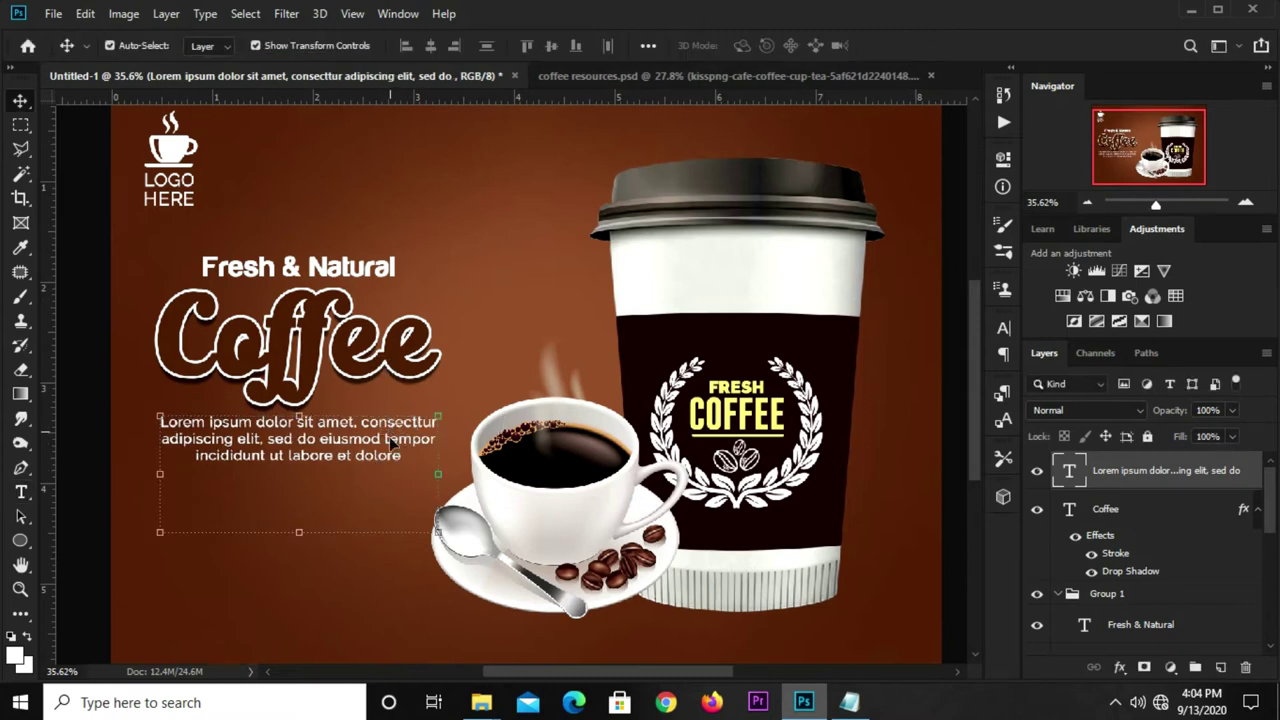
# - Move the paper cup slightly lower on the canvas and commit its transform
pyautogui.click(743, 407)
pyautogui.hotkey('ctrl', '0')
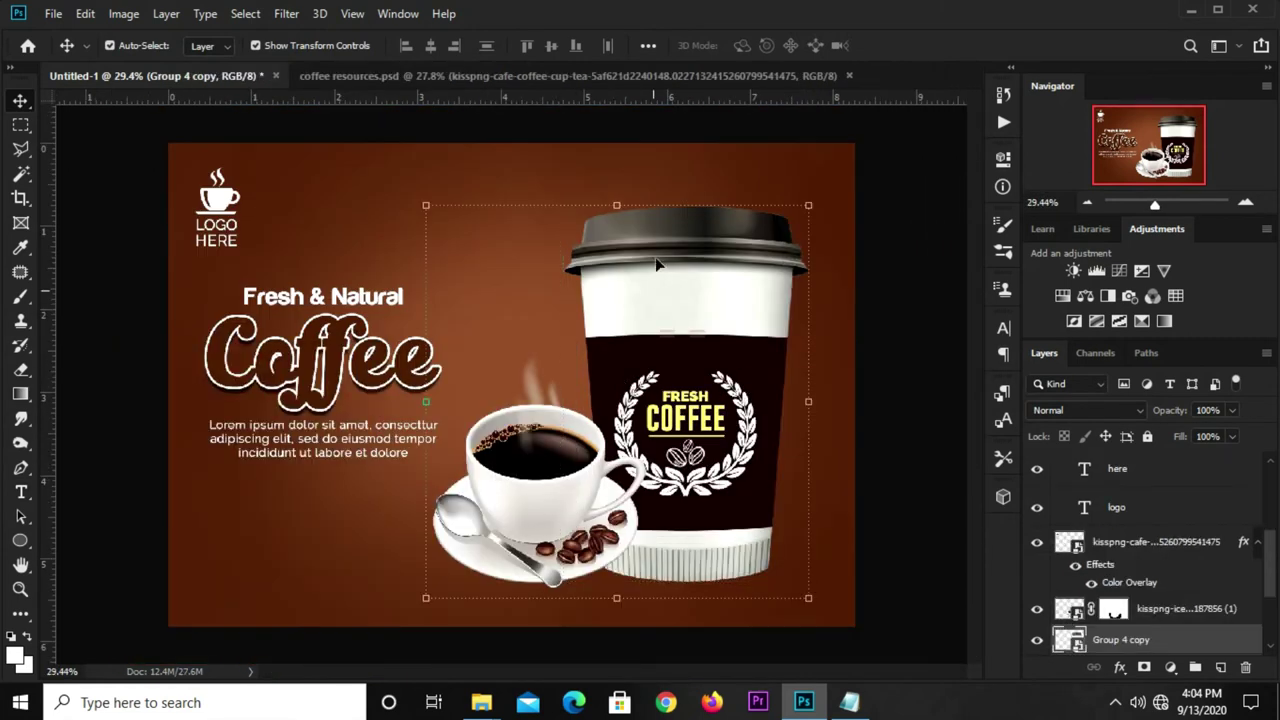
pyautogui.click(660, 262)
pyautogui.hotkey('ctrl', 't')
pyautogui.moveTo(643, 324); pyautogui.dragTo(645, 360)
pyautogui.press('Return')
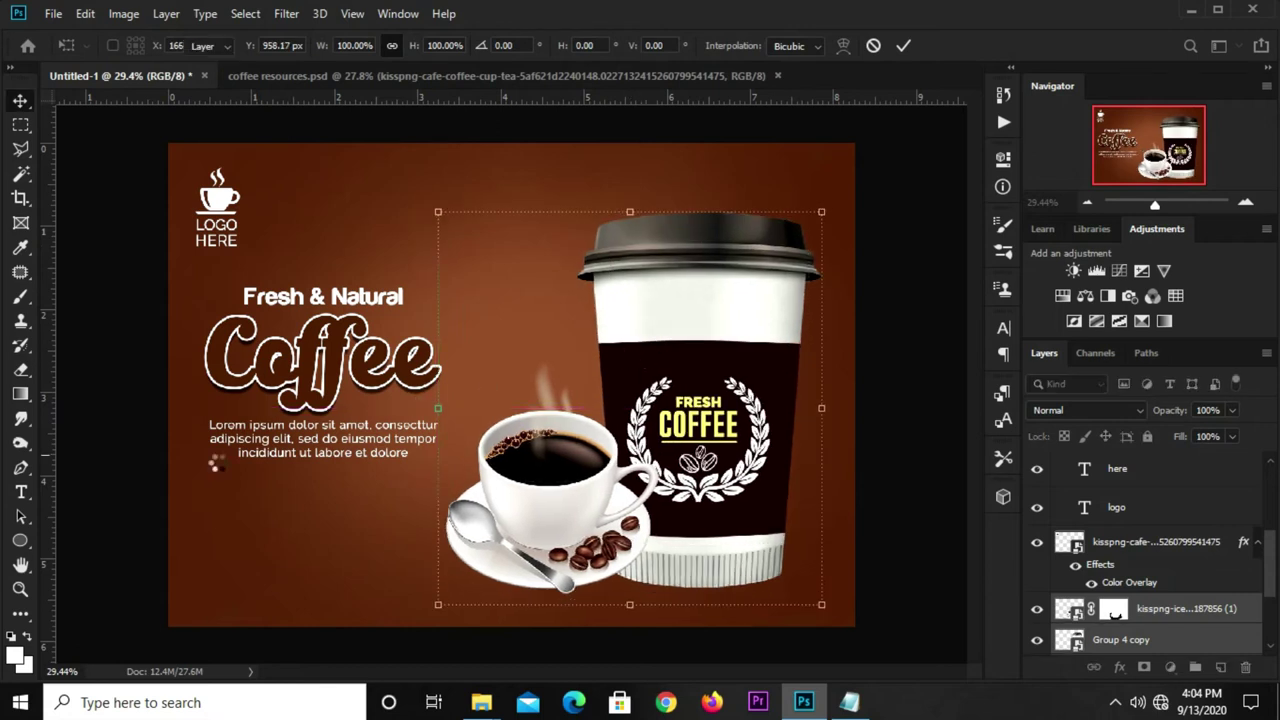
pyautogui.press('Return')
# - Scale the Lorem ipsum body text slightly larger and nudge it down
pyautogui.click(325, 452)
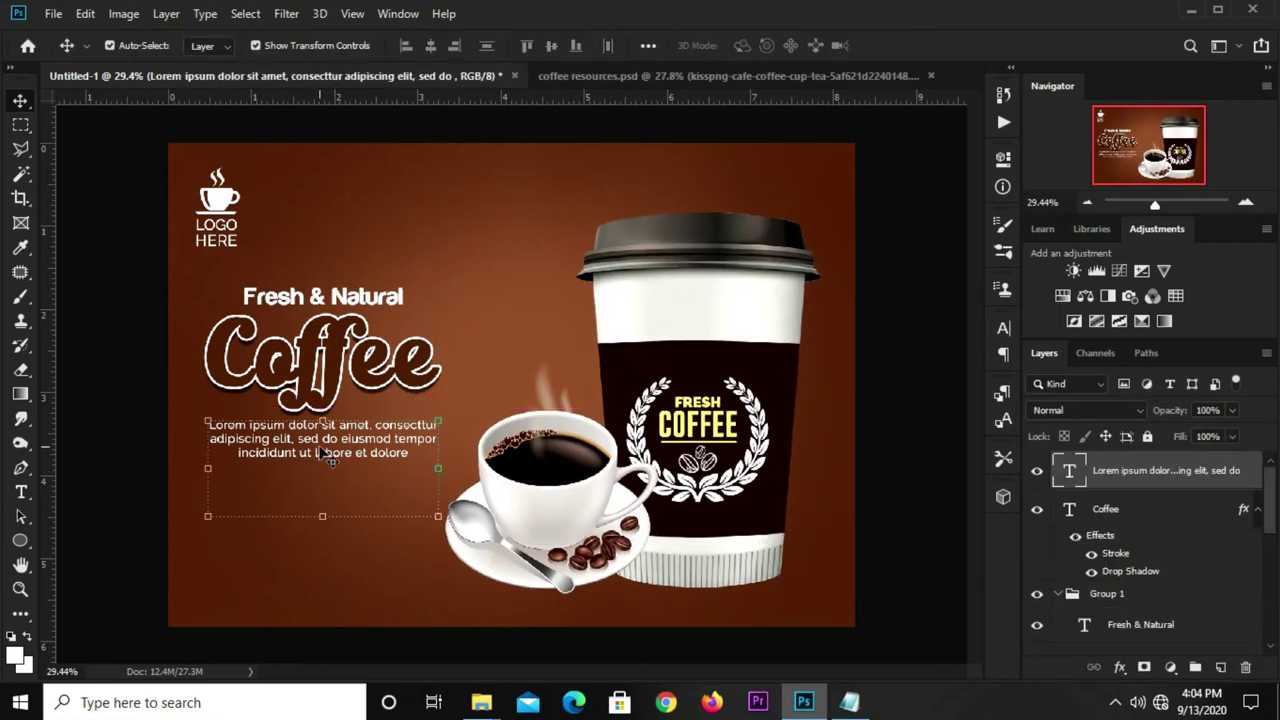
pyautogui.hotkey('ctrl', 't')
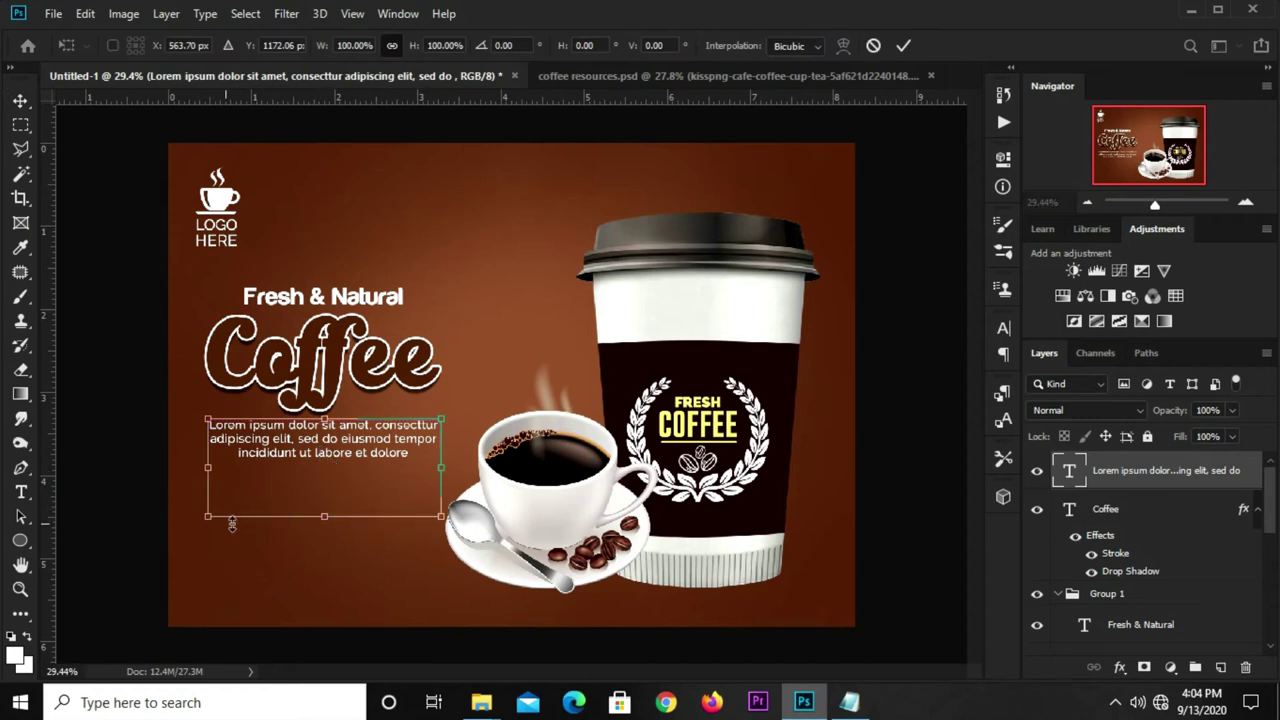
pyautogui.moveTo(437, 516); pyautogui.dragTo(456, 522)
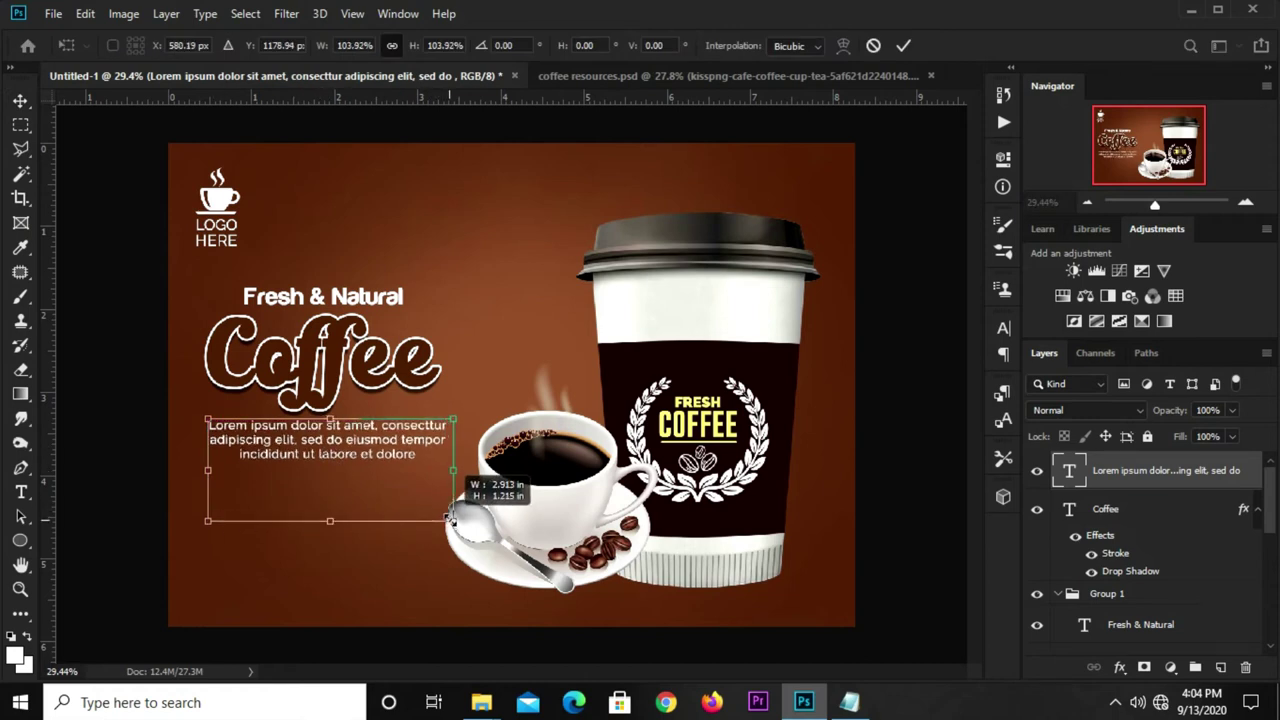
pyautogui.press('Return')
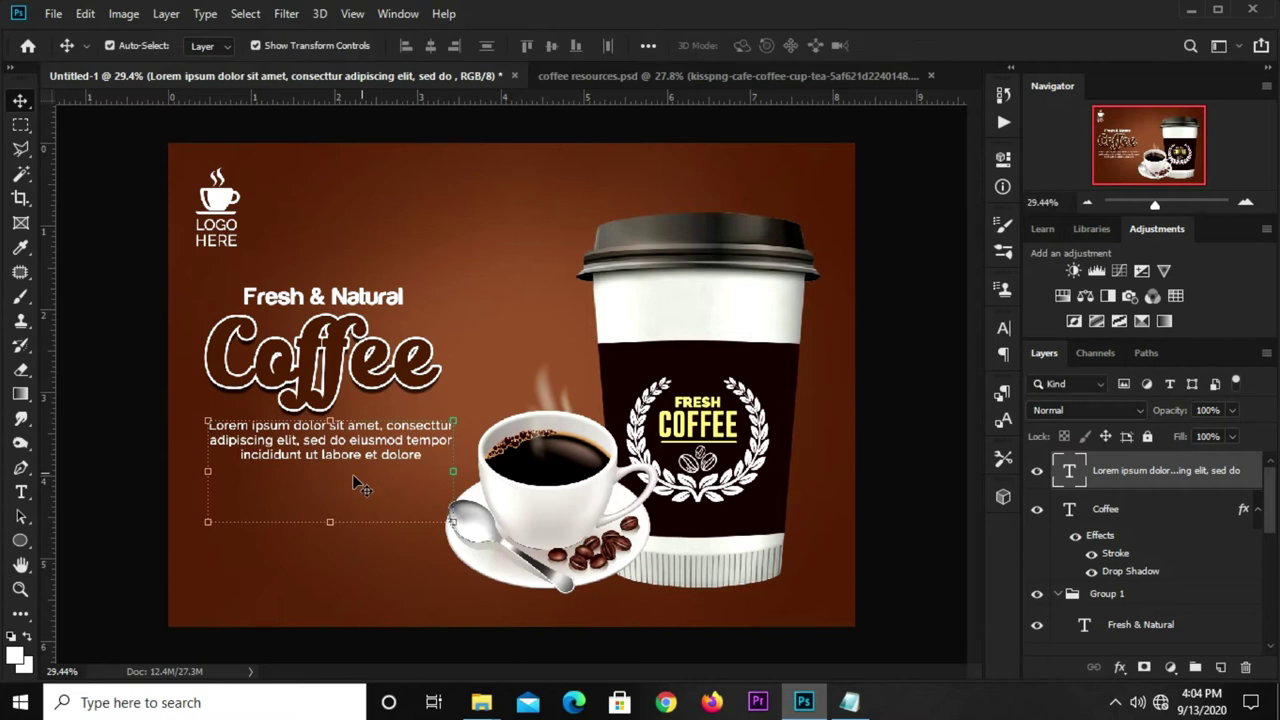
pyautogui.press('Down')
pyautogui.press('Down')
pyautogui.press('Down')
pyautogui.press('Down')
pyautogui.press('Down')
pyautogui.press('Down')
pyautogui.press('Down')
pyautogui.press('Down')
pyautogui.press('Down')
pyautogui.click(145, 503)
# - Move Fresh & Natural out of Group 1, then shift it and Coffee slightly right and down
pyautogui.click(337, 376)
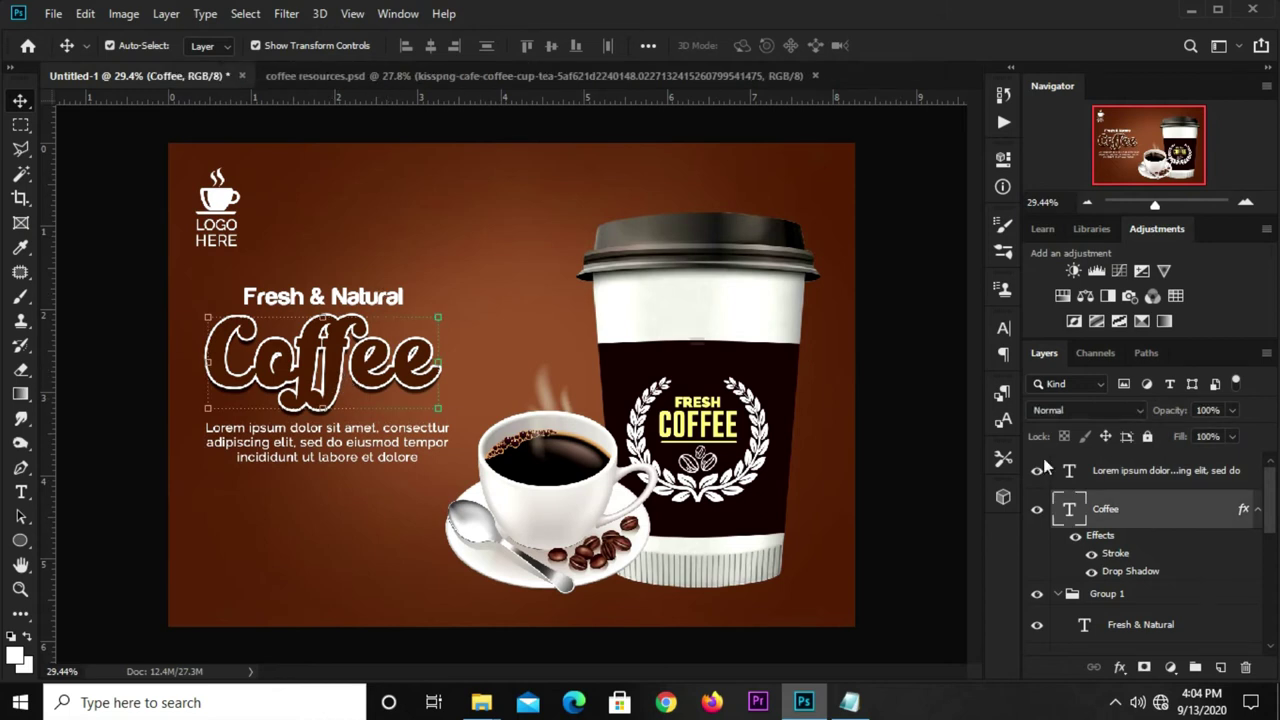
pyautogui.scroll(-1, 1147, 573)
pyautogui.scroll(-1, 1147, 573)
pyautogui.click(1163, 549)
pyautogui.moveTo(1163, 549); pyautogui.dragTo(1163, 500)
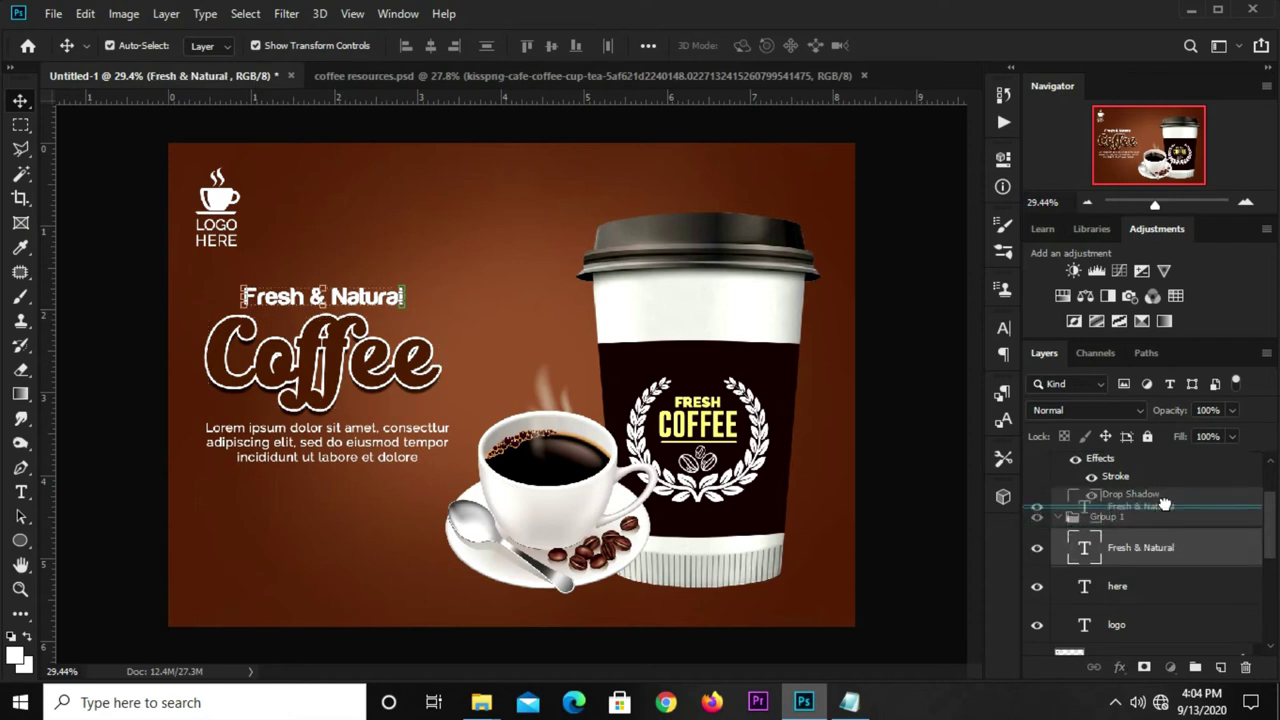
pyautogui.keyDown('shift'); pyautogui.click(366, 377); pyautogui.keyUp('shift')
pyautogui.moveTo(366, 377); pyautogui.dragTo(369, 381)
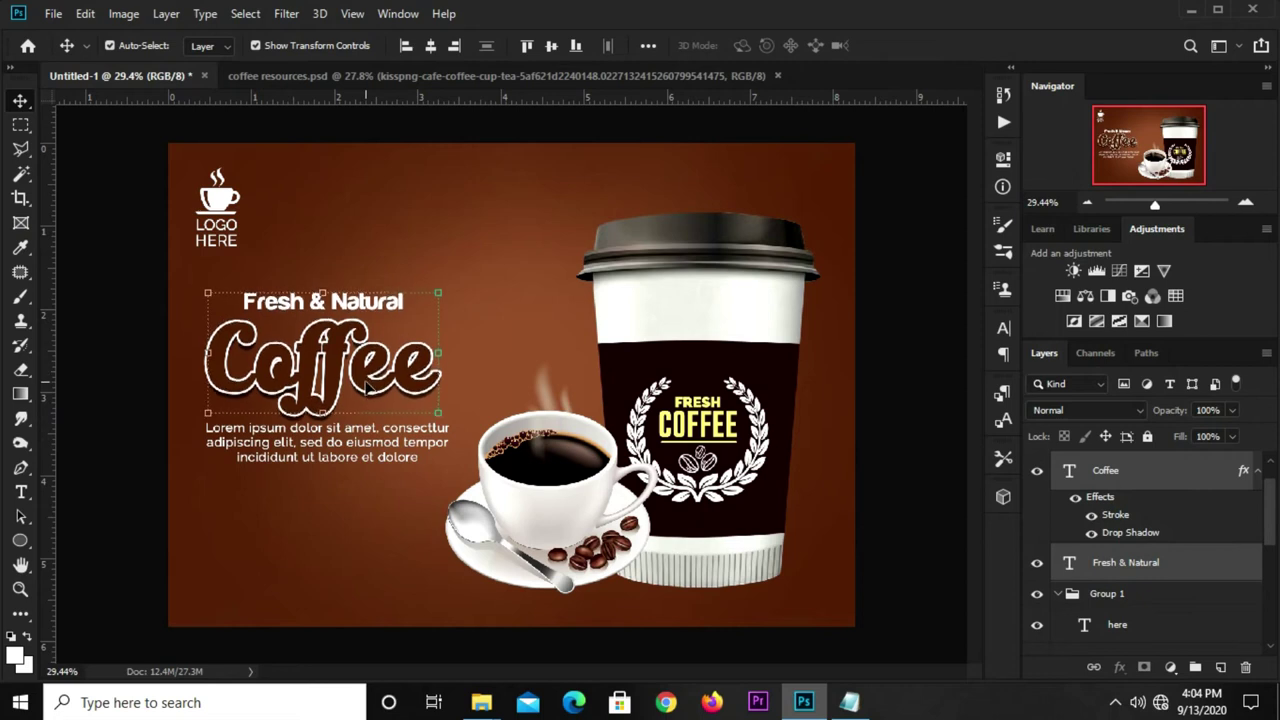
pyautogui.click(135, 478)
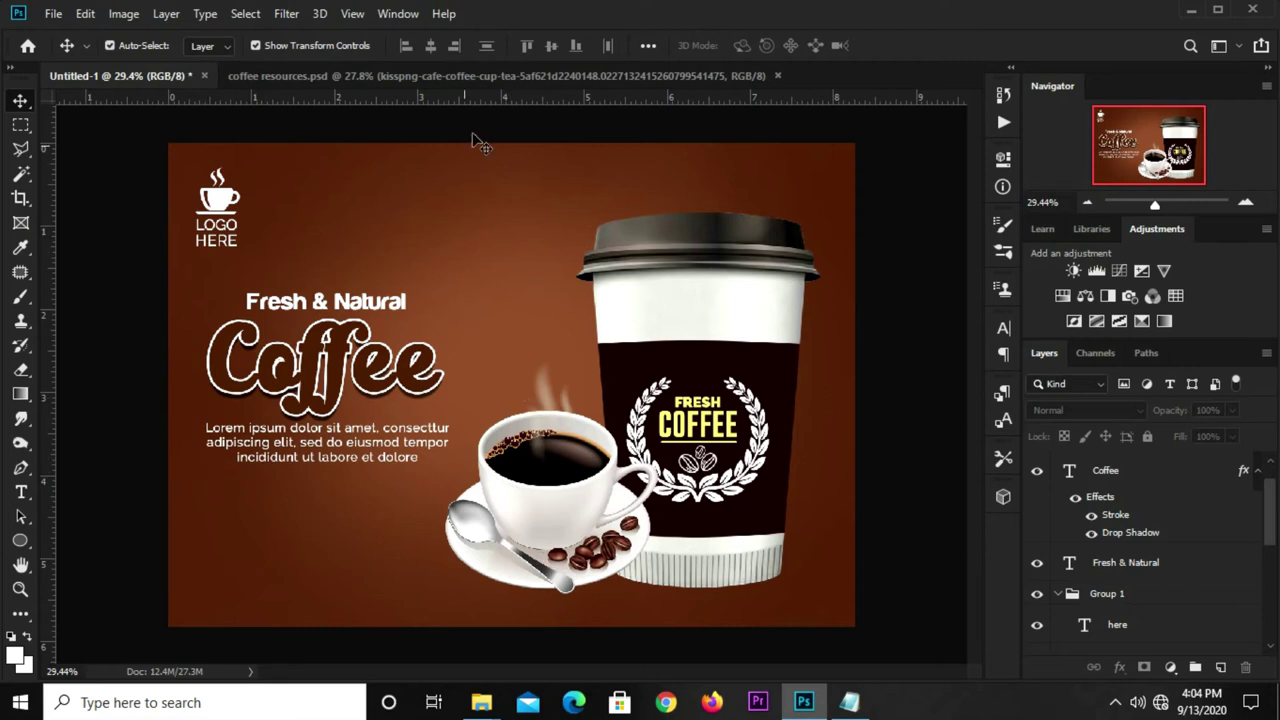
# - Drag the curve layer from coffee resources.psd into Untitled-1, then shrink and rotate it toward the lower left
pyautogui.click(499, 82)
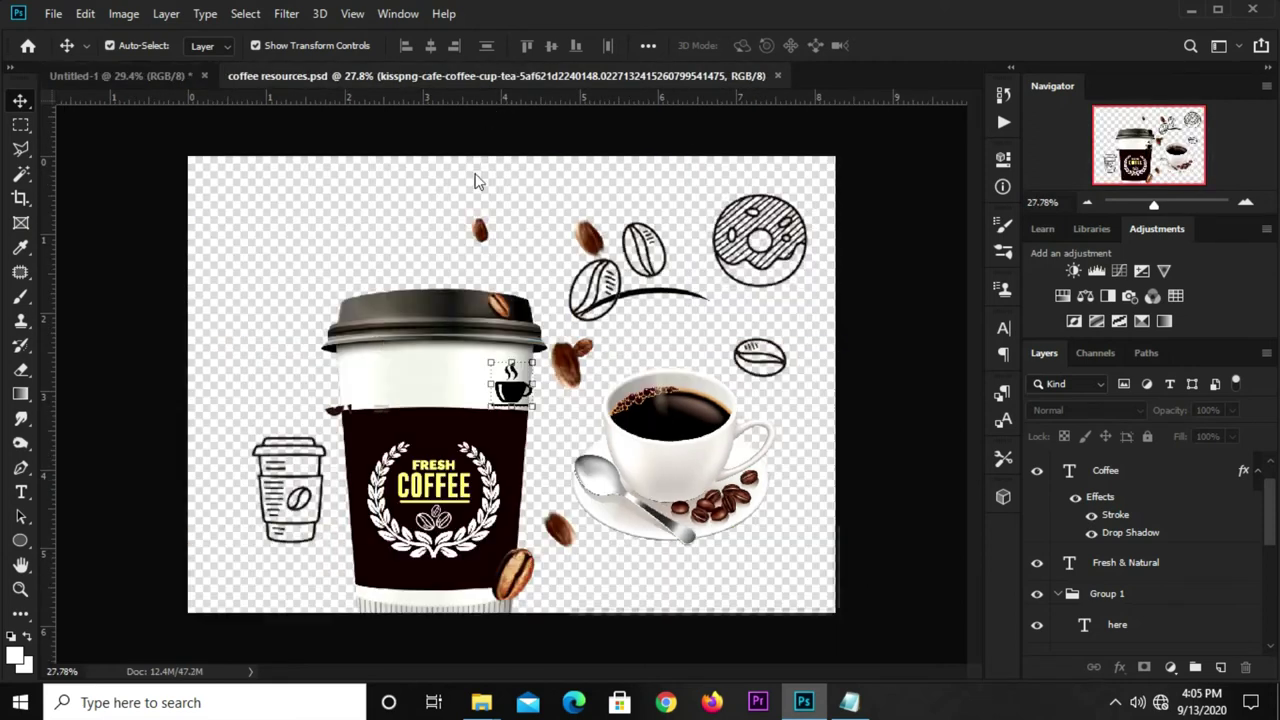
pyautogui.keyDown('ctrl'); pyautogui.click(657, 303); pyautogui.keyUp('ctrl')
pyautogui.moveTo(663, 305)
pyautogui.mouseDown()
pyautogui.moveTo(138, 95)
pyautogui.moveTo(507, 376)
pyautogui.moveTo(497, 388)
pyautogui.mouseUp()
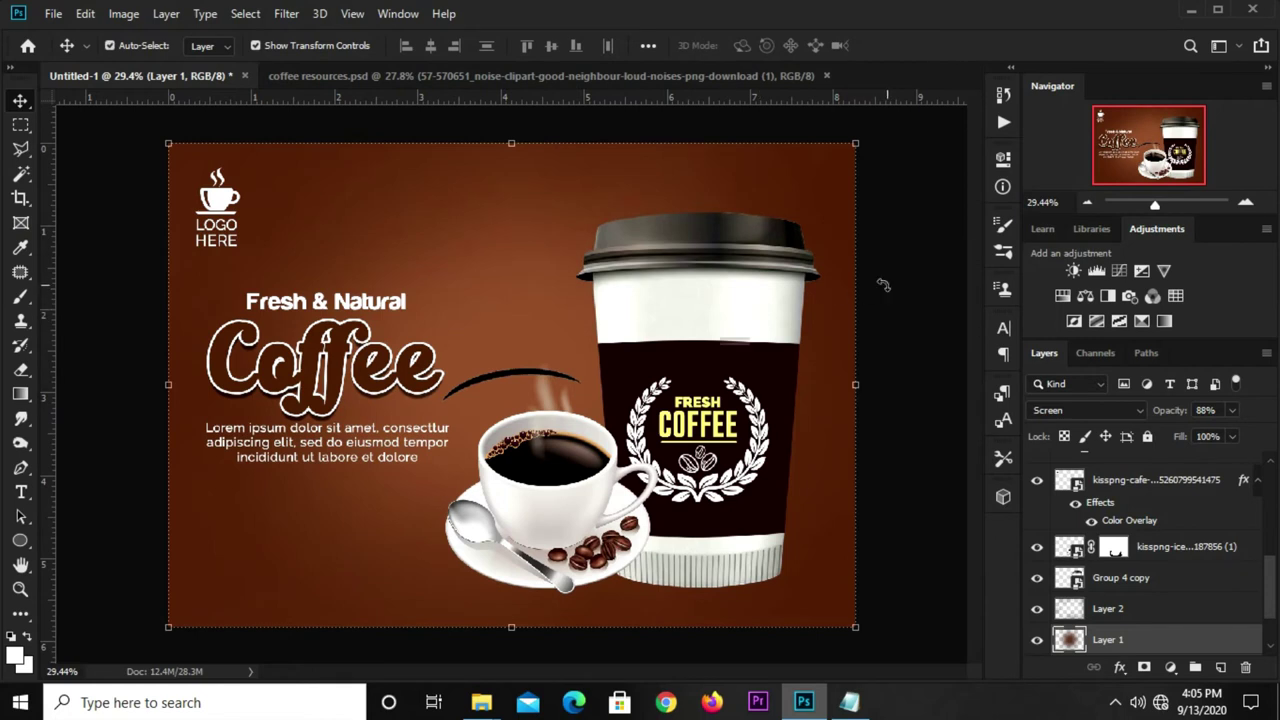
pyautogui.click(885, 298)
pyautogui.click(480, 388)
pyautogui.hotkey('ctrl', 't')
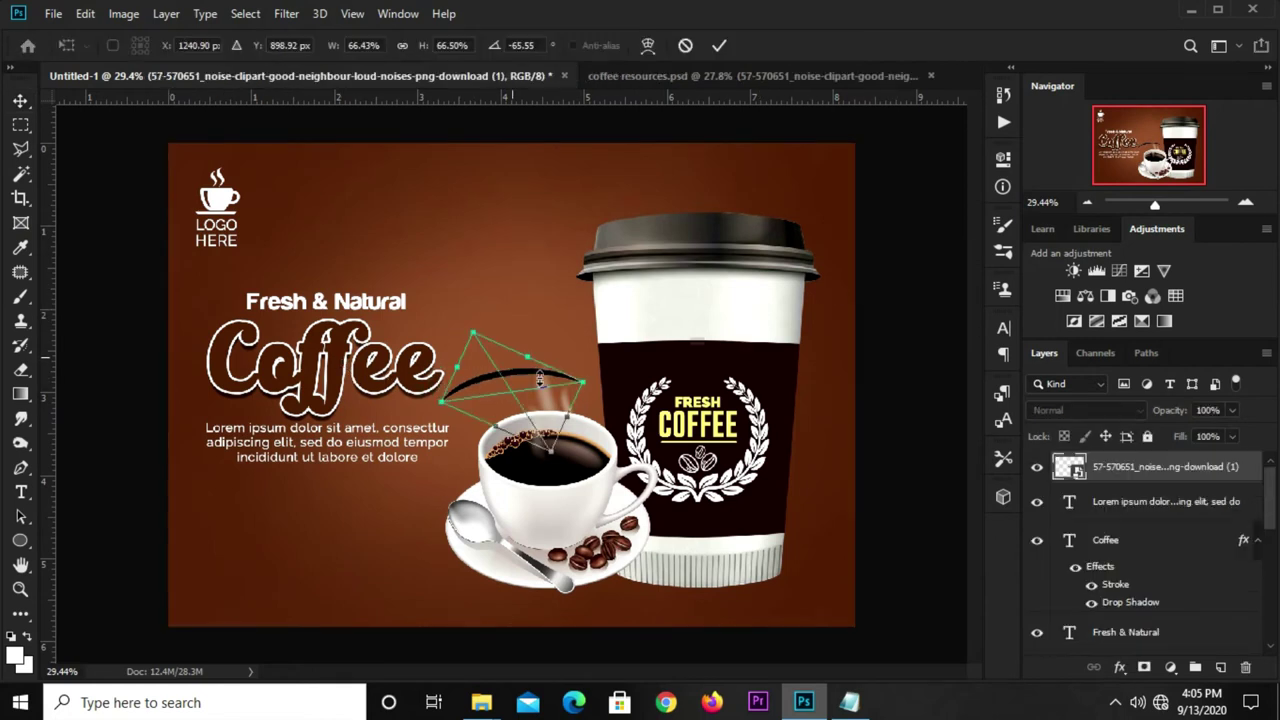
pyautogui.moveTo(455, 409)
pyautogui.mouseDown()
pyautogui.moveTo(357, 508)
pyautogui.moveTo(349, 570)
pyautogui.mouseUp()
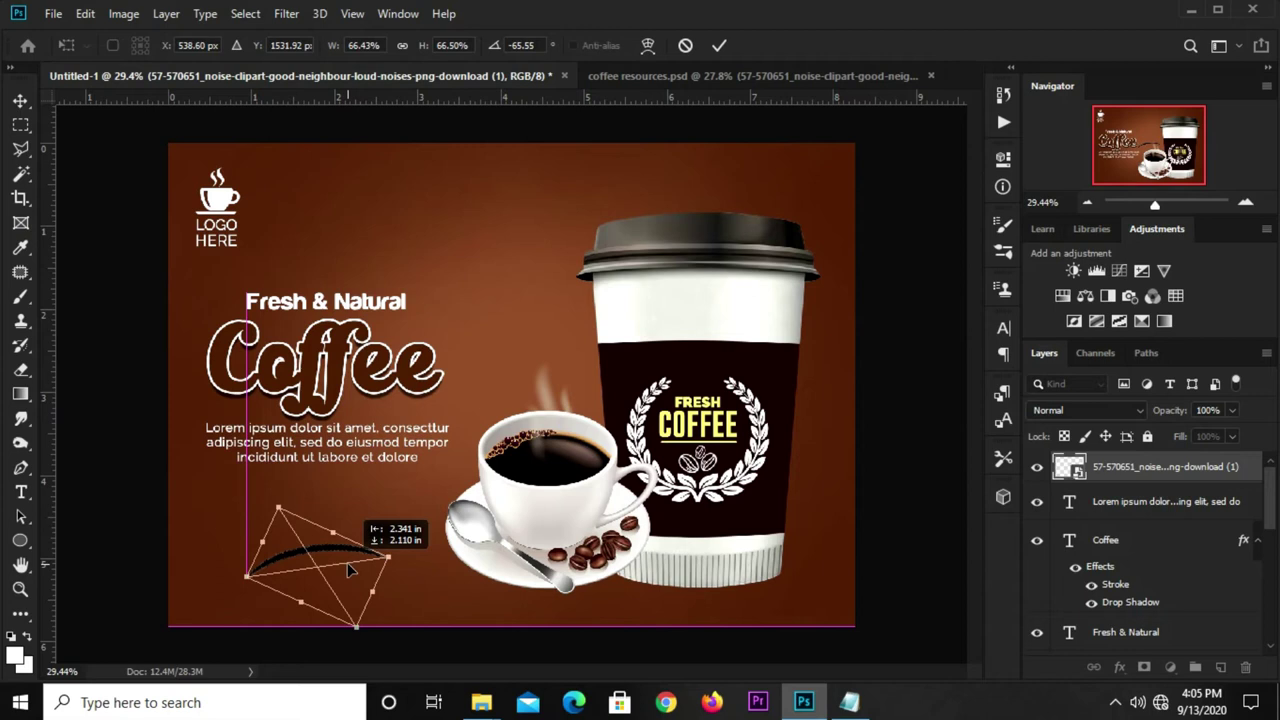
# - Apply the swash transform and copy the cup logo layer's style
pyautogui.press('Return')
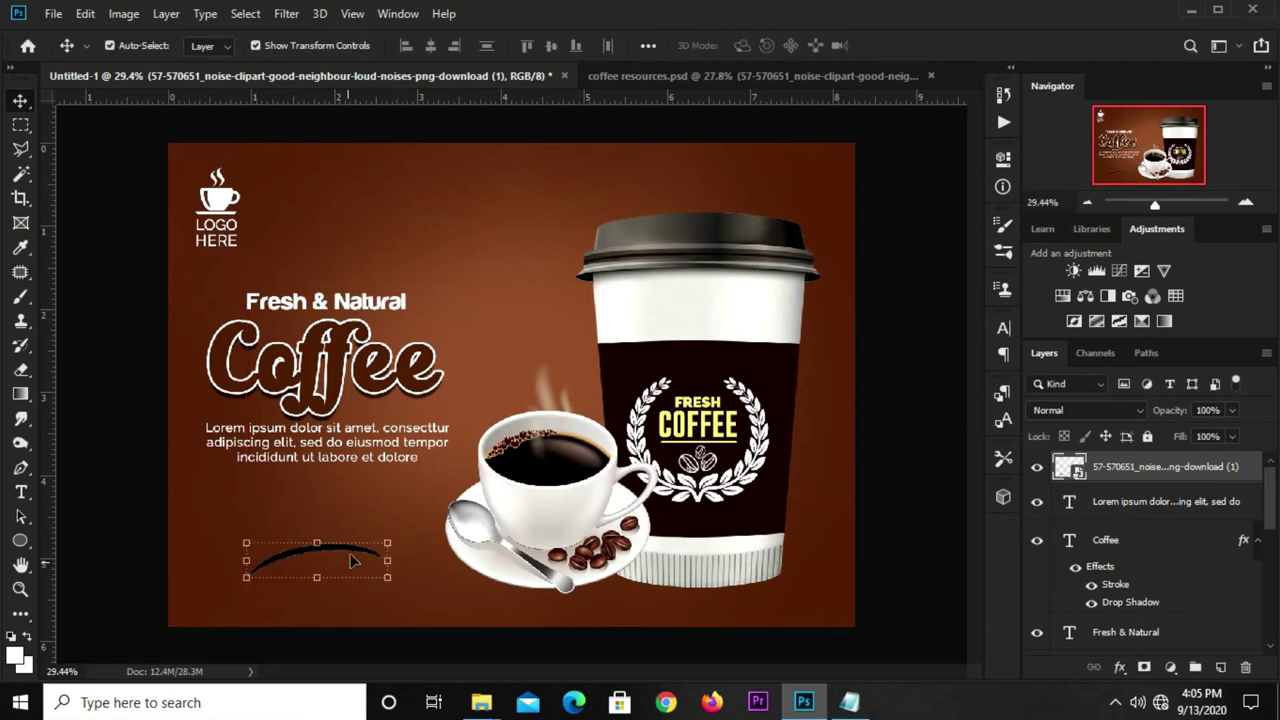
pyautogui.scroll(-1, 1125, 541)
pyautogui.scroll(-1, 1128, 550)
pyautogui.scroll(-2, 1133, 568)
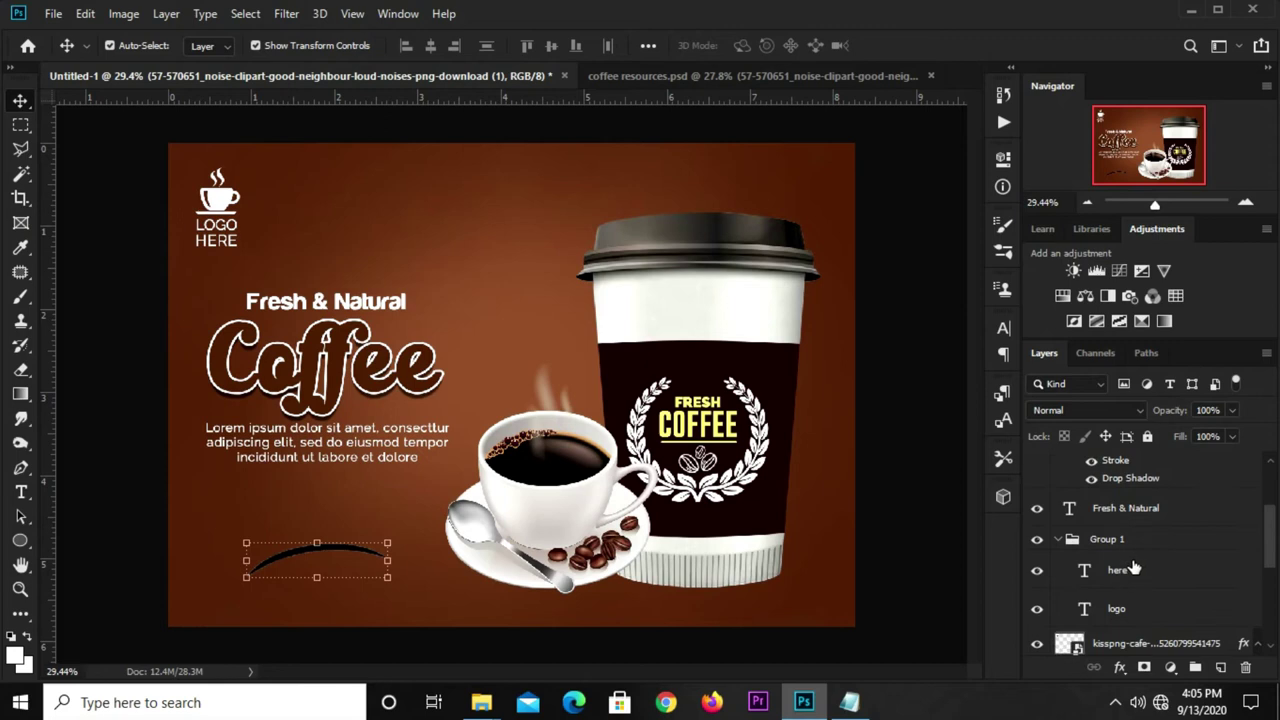
pyautogui.scroll(-1, 1145, 568)
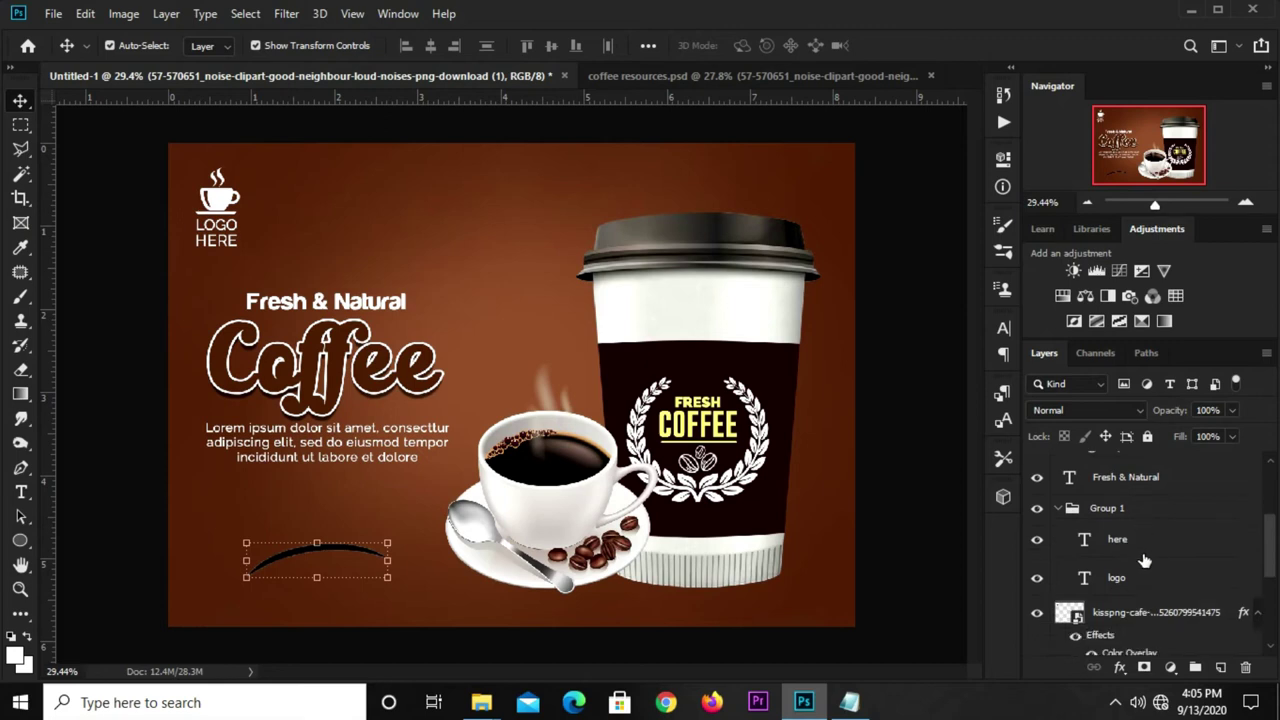
pyautogui.click(1137, 616)
pyautogui.rightClick(1128, 608)
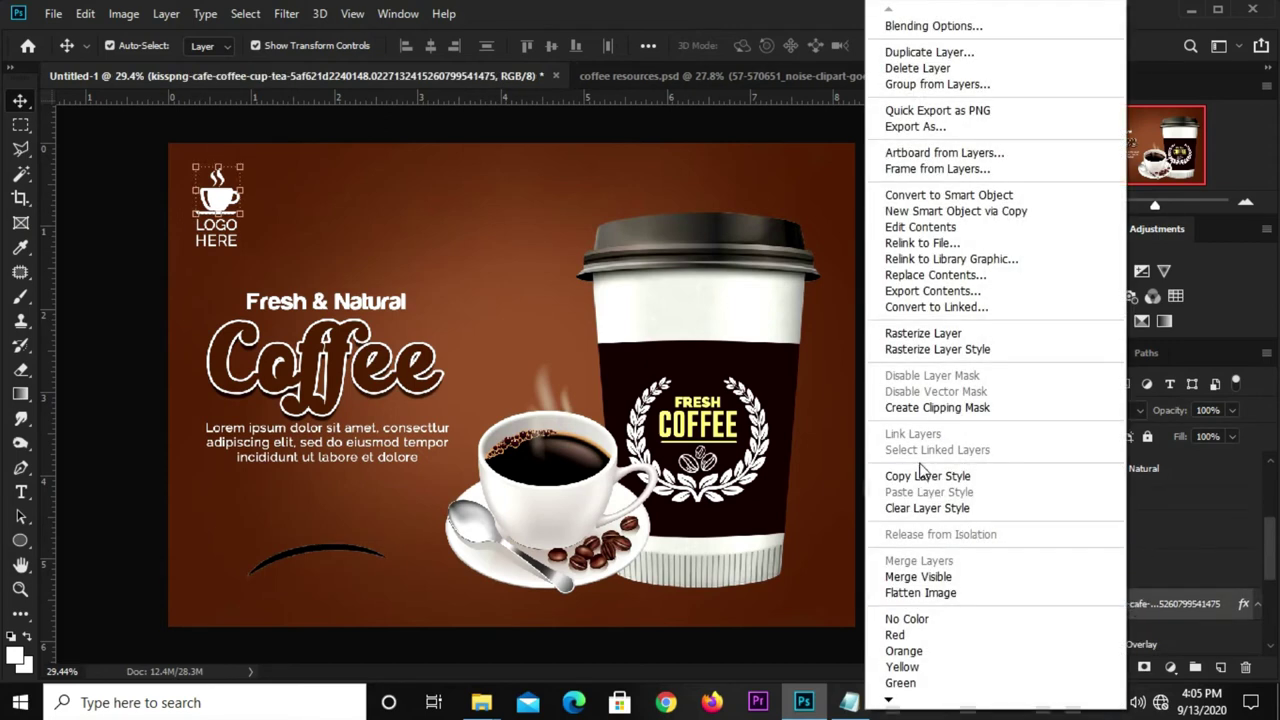
pyautogui.click(905, 476)
# - Paste the logo's Color Overlay style onto the swash layer, turning it white
pyautogui.scroll(5, 1143, 517)
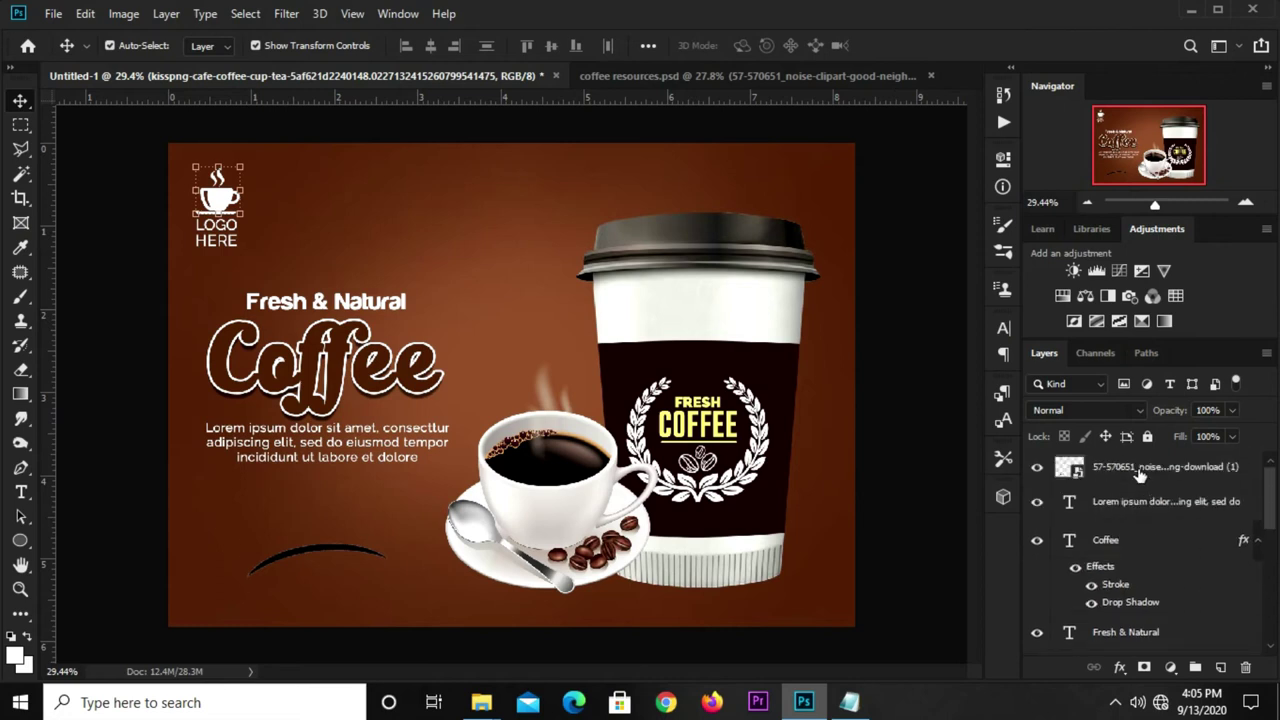
pyautogui.click(1140, 474)
pyautogui.rightClick(1140, 474)
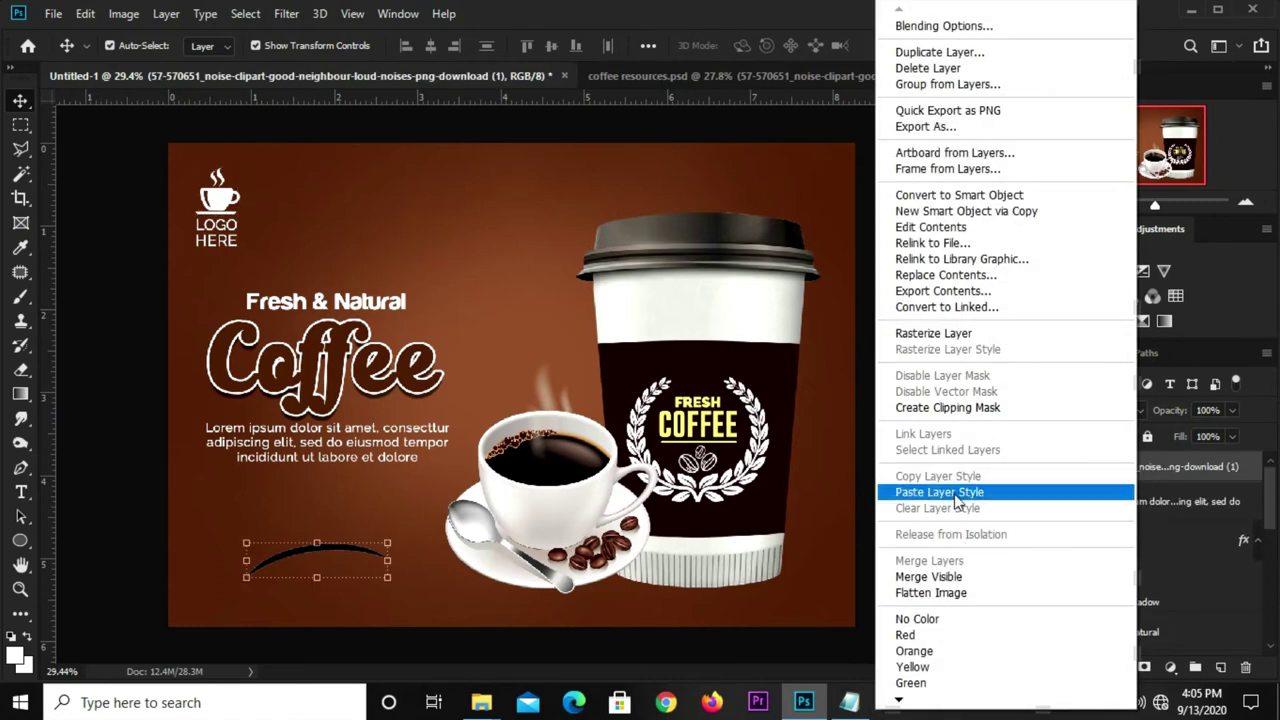
pyautogui.click(940, 492)
pyautogui.click(912, 502)
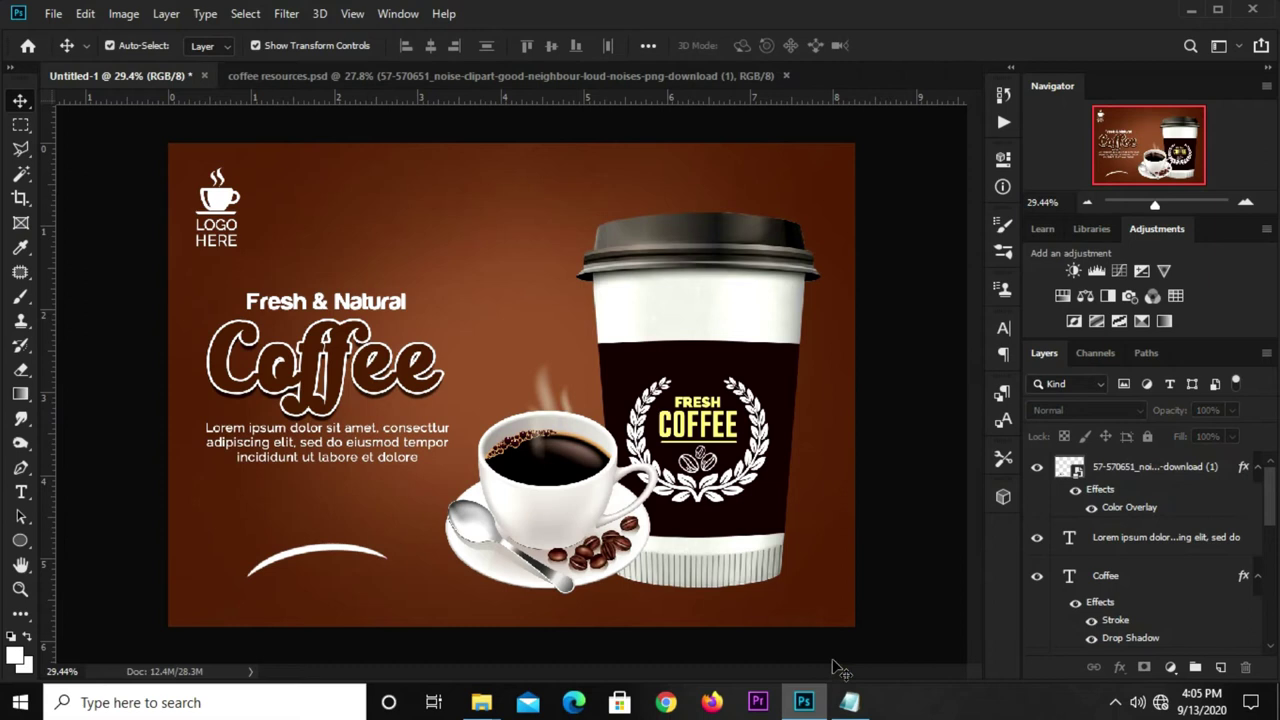
# - Copy the 'Enjoy the Taste' line from the Notepad notes
pyautogui.click(849, 702)
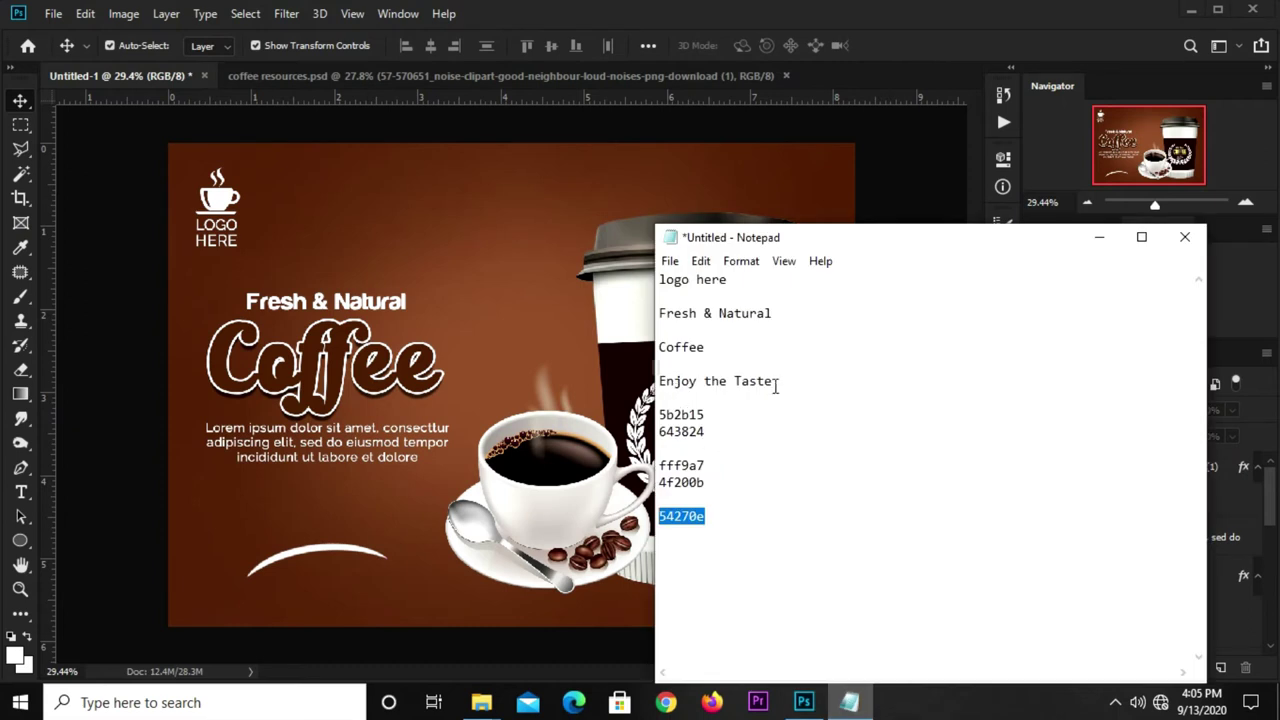
pyautogui.moveTo(774, 384); pyautogui.dragTo(661, 386)
pyautogui.rightClick(661, 386)
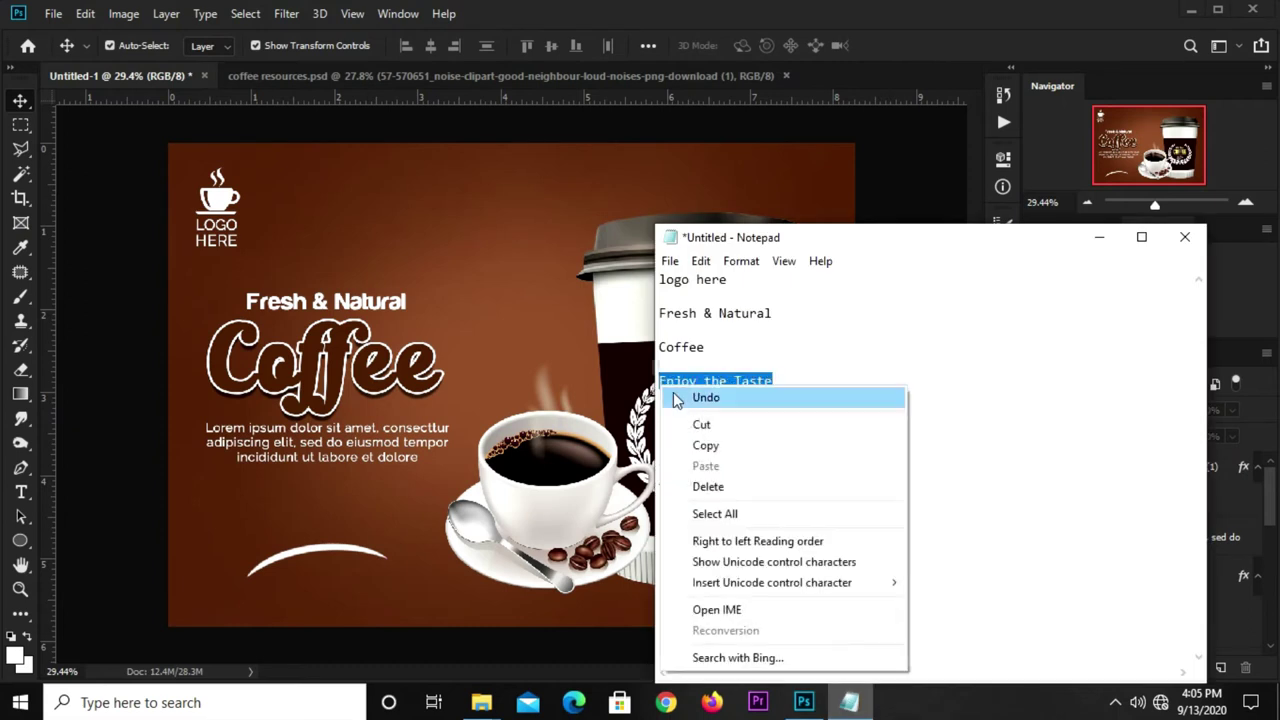
pyautogui.click(688, 448)
pyautogui.click(921, 54)
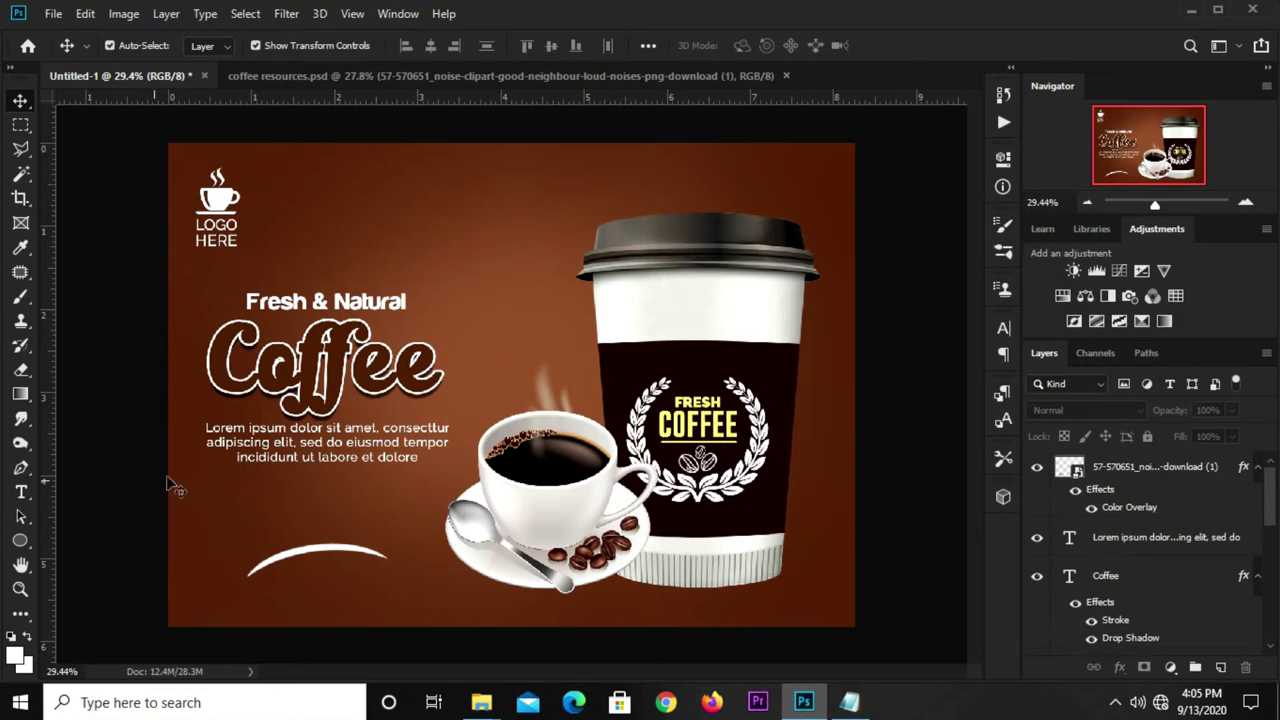
# - Paste 'Enjoy the Taste' as a new text line below the swash
pyautogui.click(20, 492)
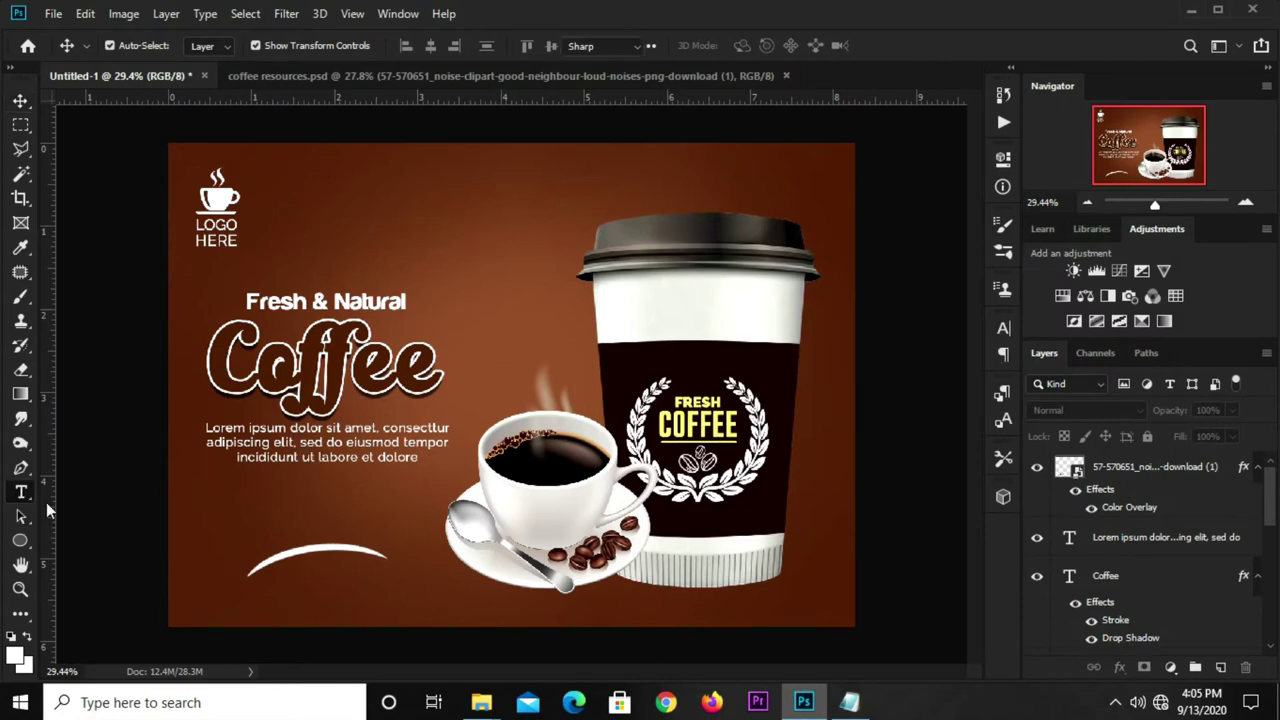
pyautogui.click(358, 588)
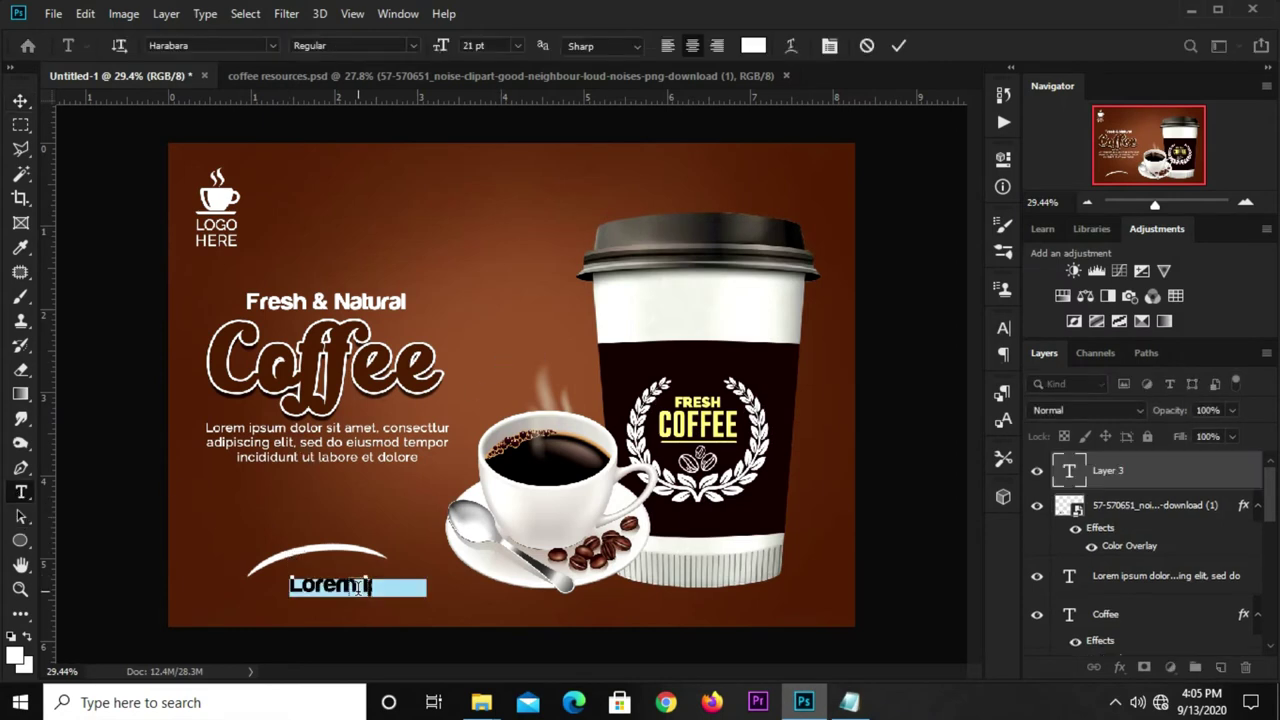
pyautogui.hotkey('ctrl', 'v')
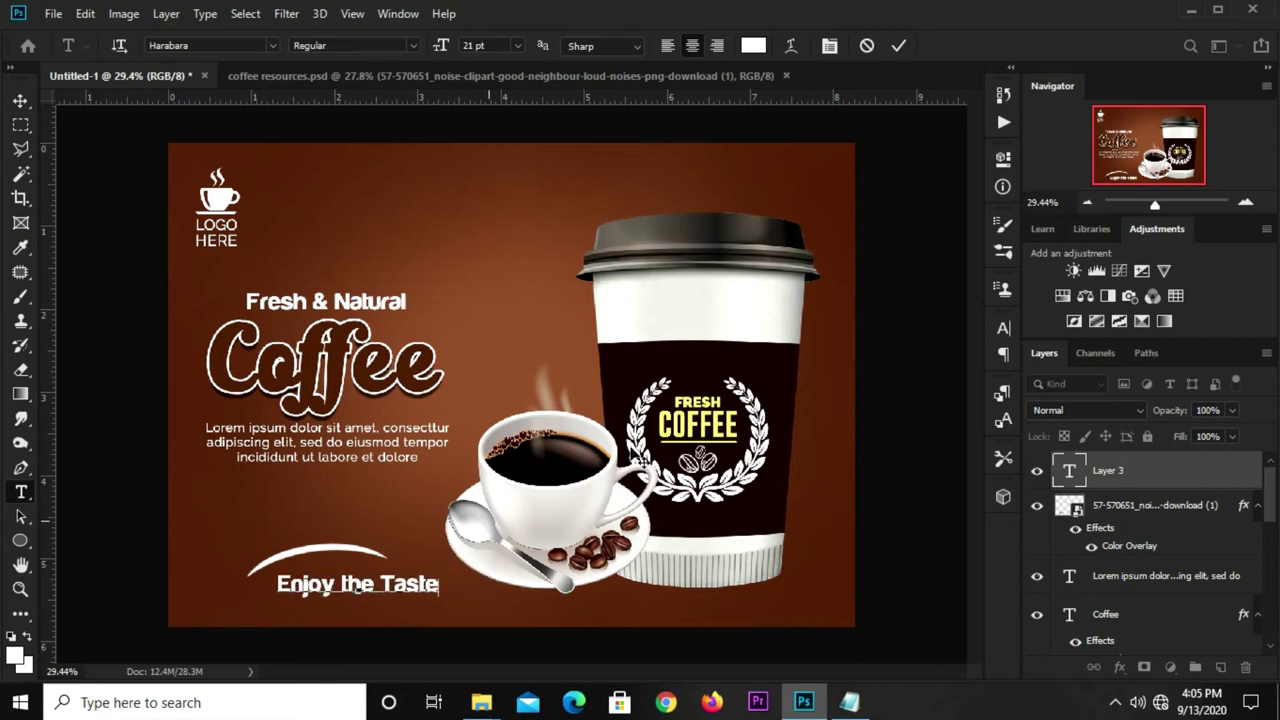
pyautogui.click(899, 45)
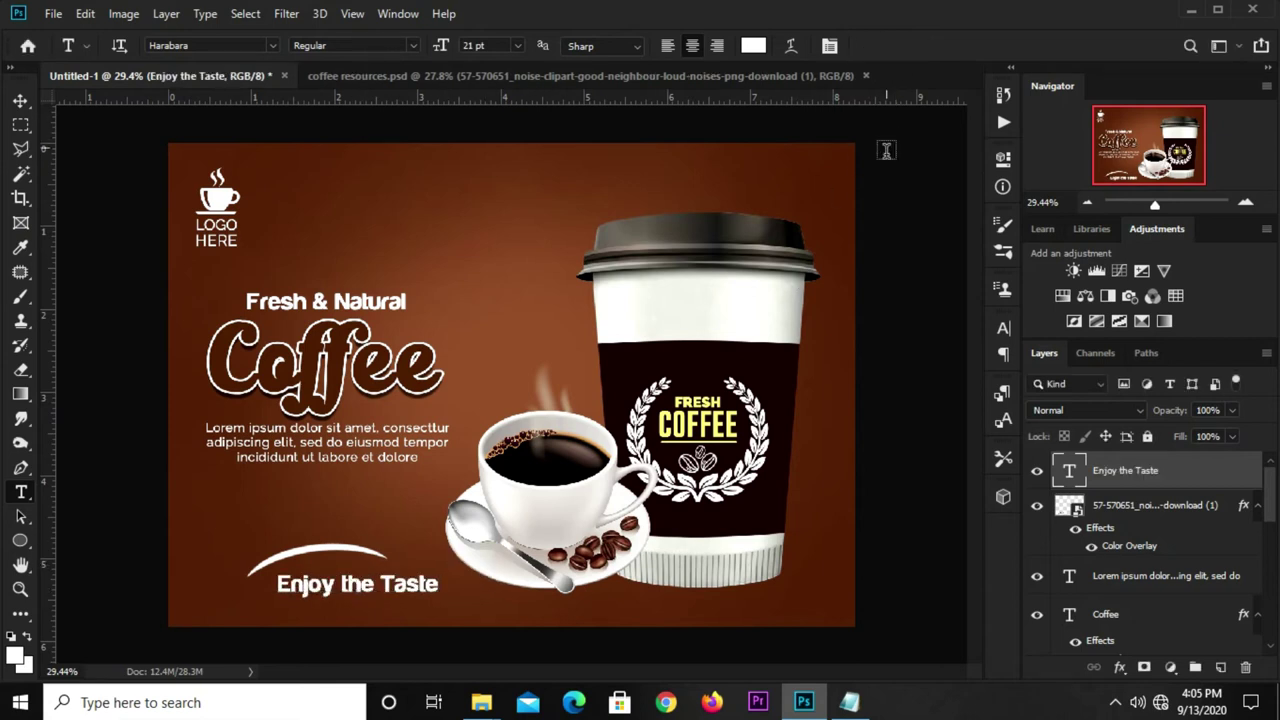
pyautogui.press('v')
# - Set the tagline's font to Marmellata (Jam) in the Character panel
pyautogui.click(1002, 330)
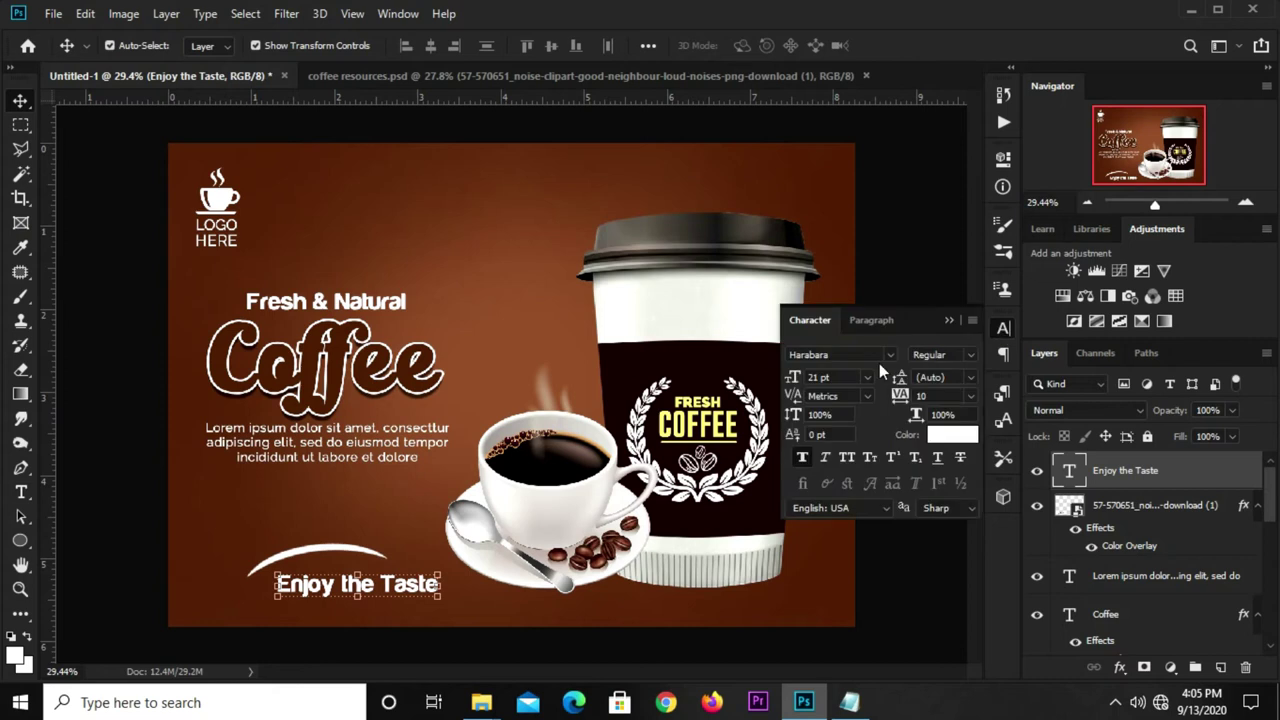
pyautogui.click(890, 354)
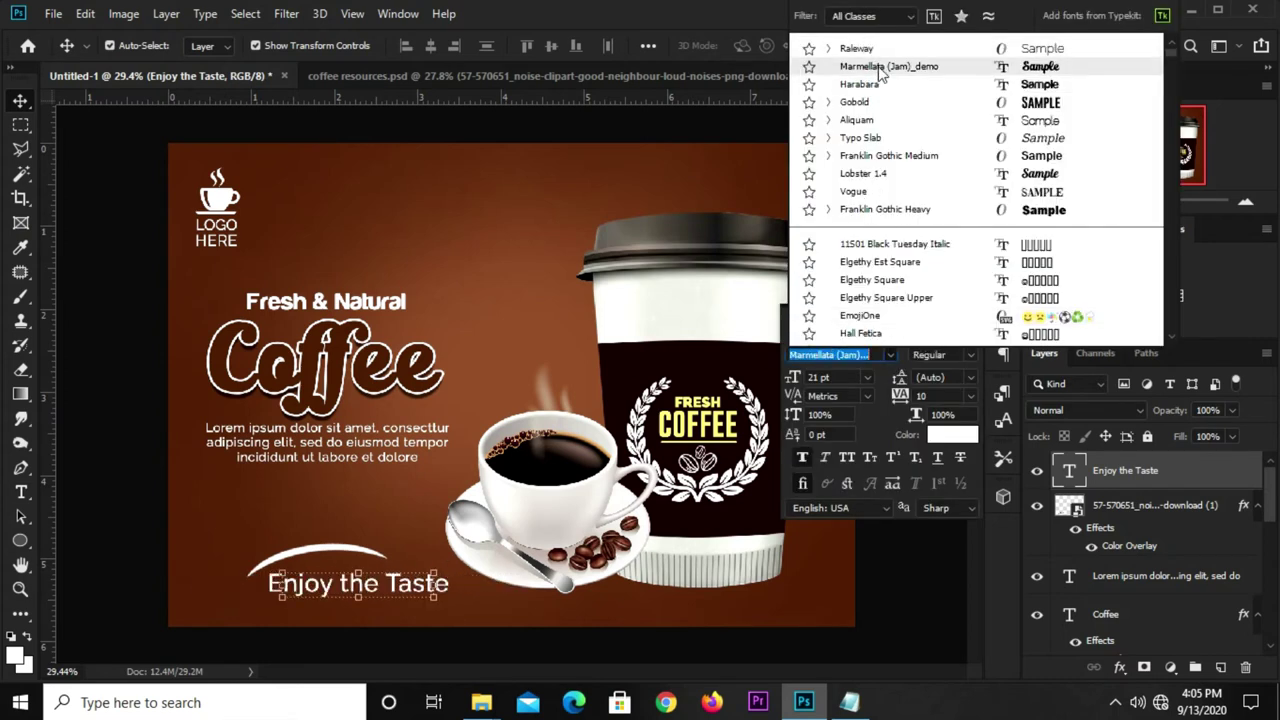
pyautogui.click(880, 67)
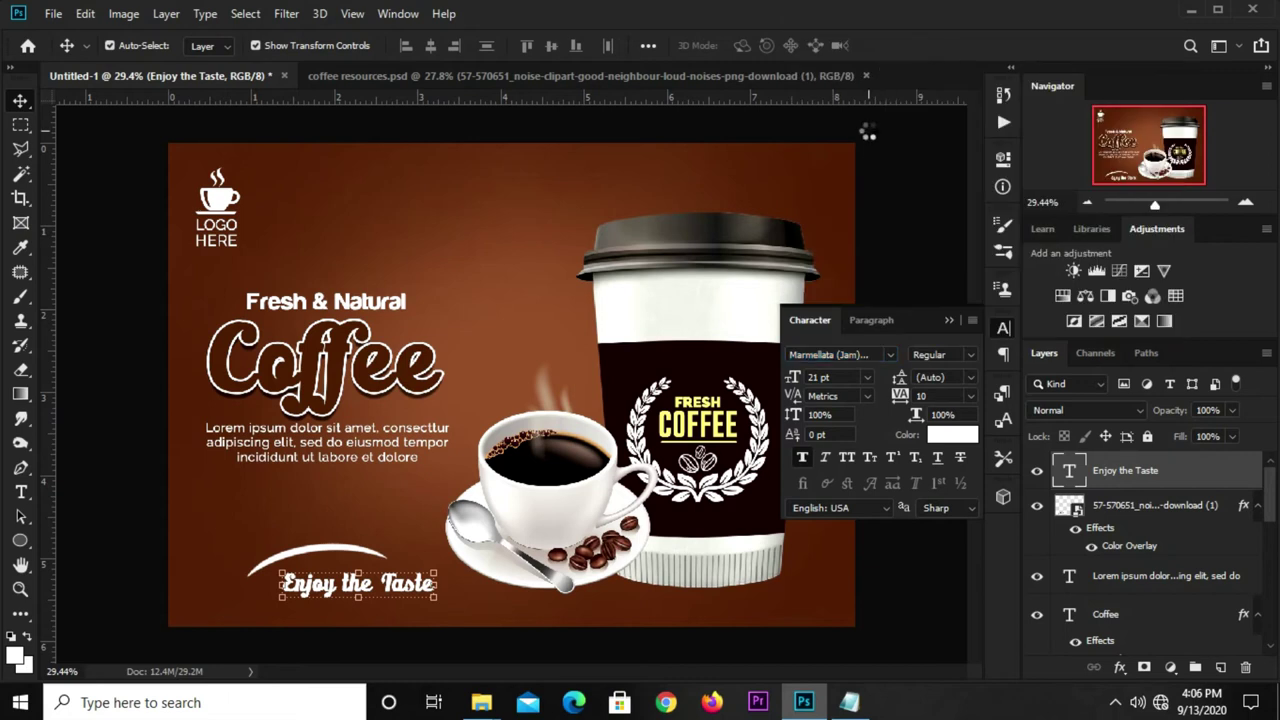
pyautogui.click(950, 322)
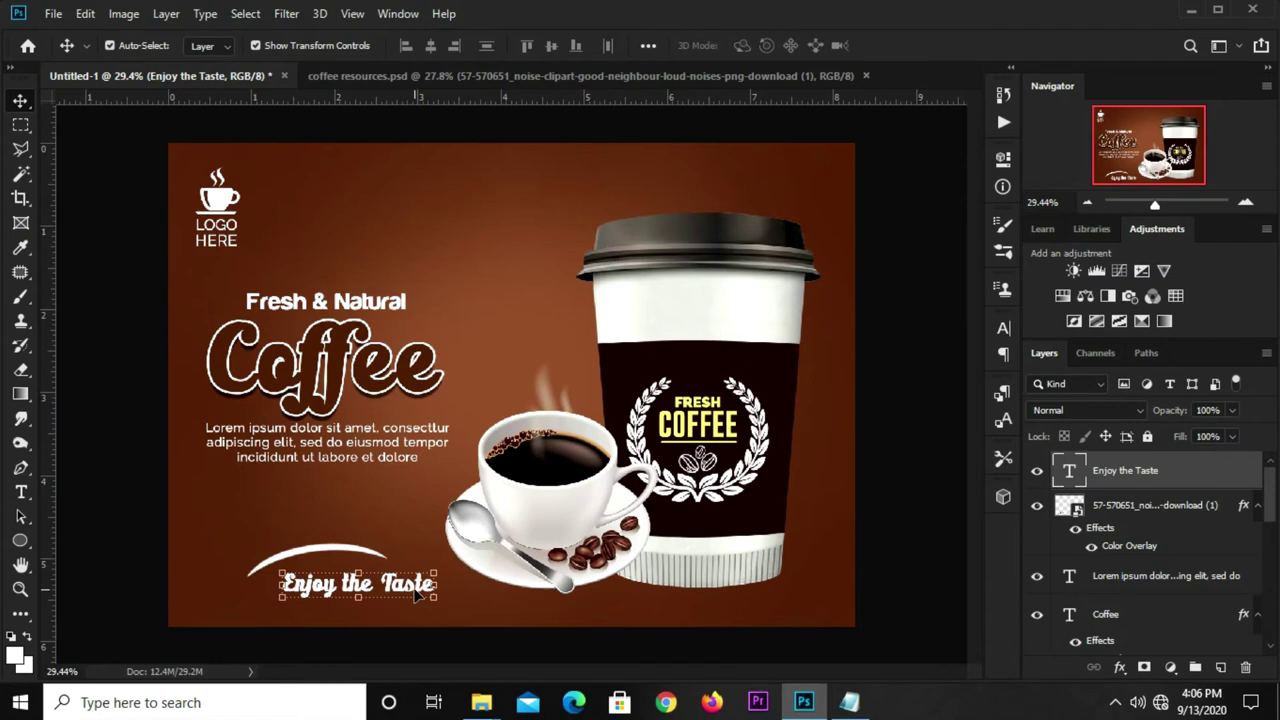
pyautogui.scroll(2, 418, 594)
# - Append '!' to the tagline so it reads 'Enjoy the Taste!'
pyautogui.press('t')
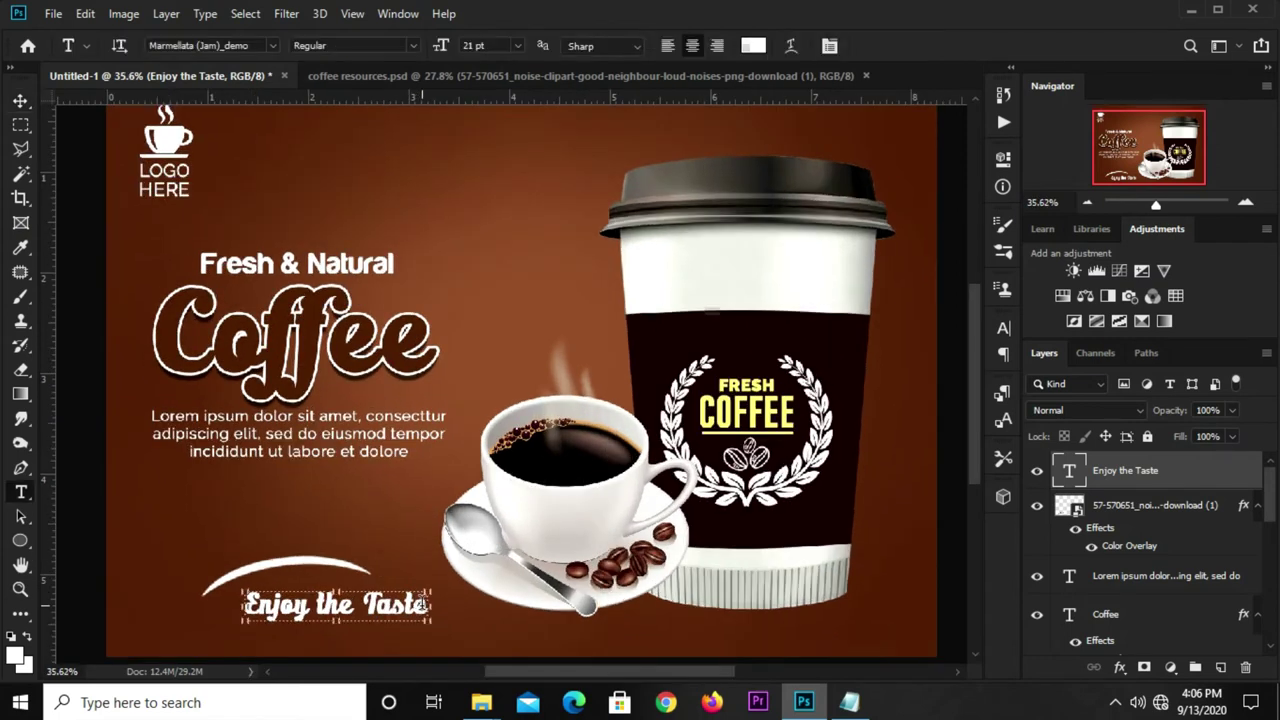
pyautogui.click(421, 604)
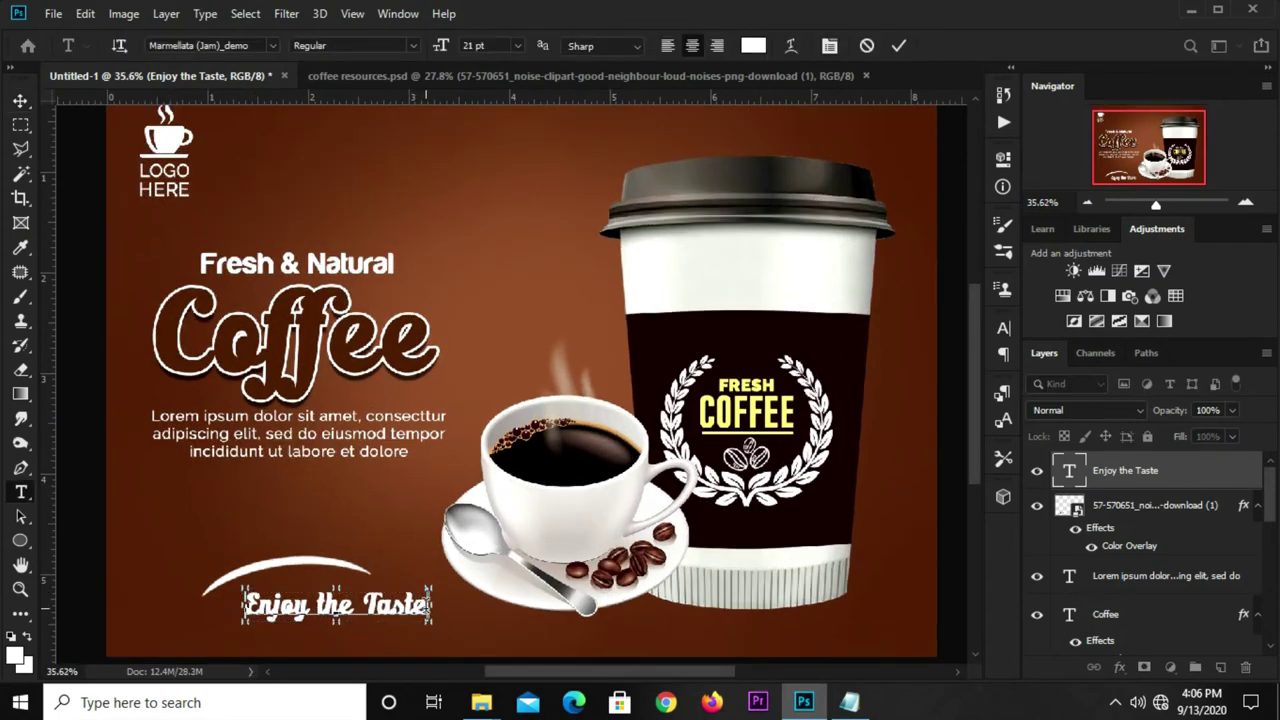
pyautogui.click(429, 603)
pyautogui.write('!')
pyautogui.click(898, 45)
pyautogui.press('v')
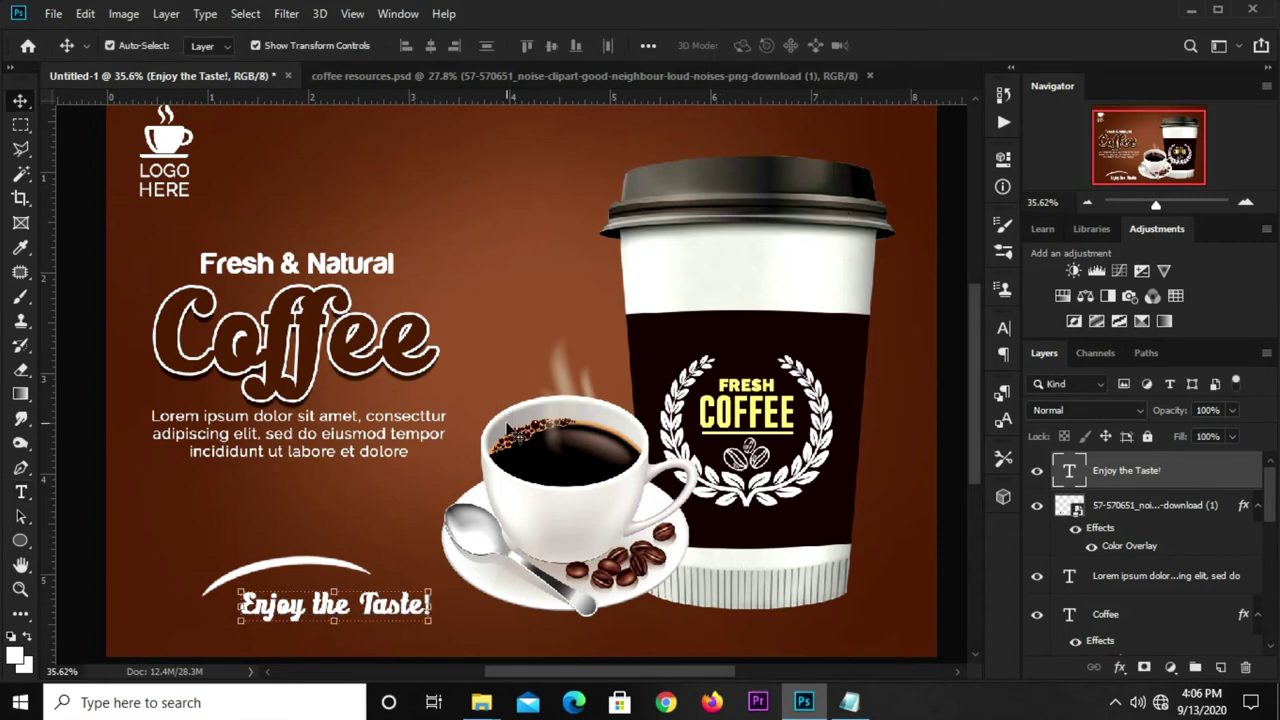
pyautogui.hotkey('ctrl', '0')
# - Move the tagline up onto the swash and convert it to a Smart Object
pyautogui.click(110, 536)
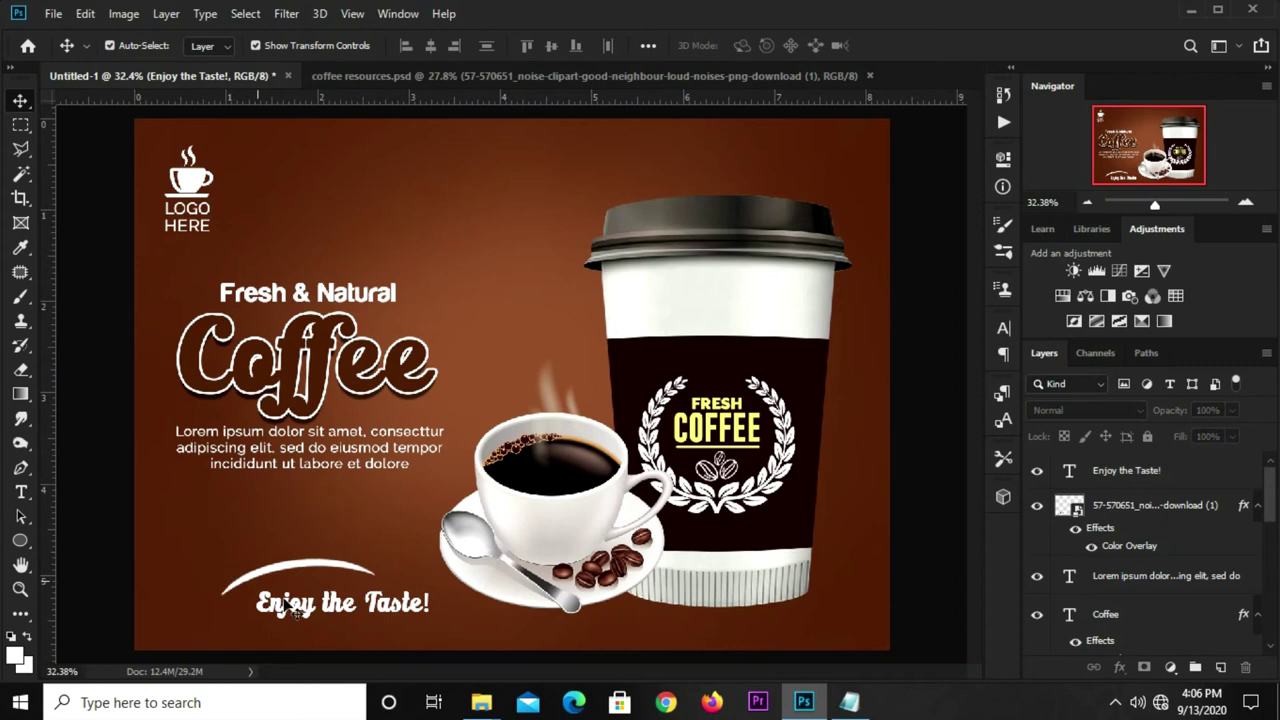
pyautogui.moveTo(330, 611); pyautogui.dragTo(299, 557)
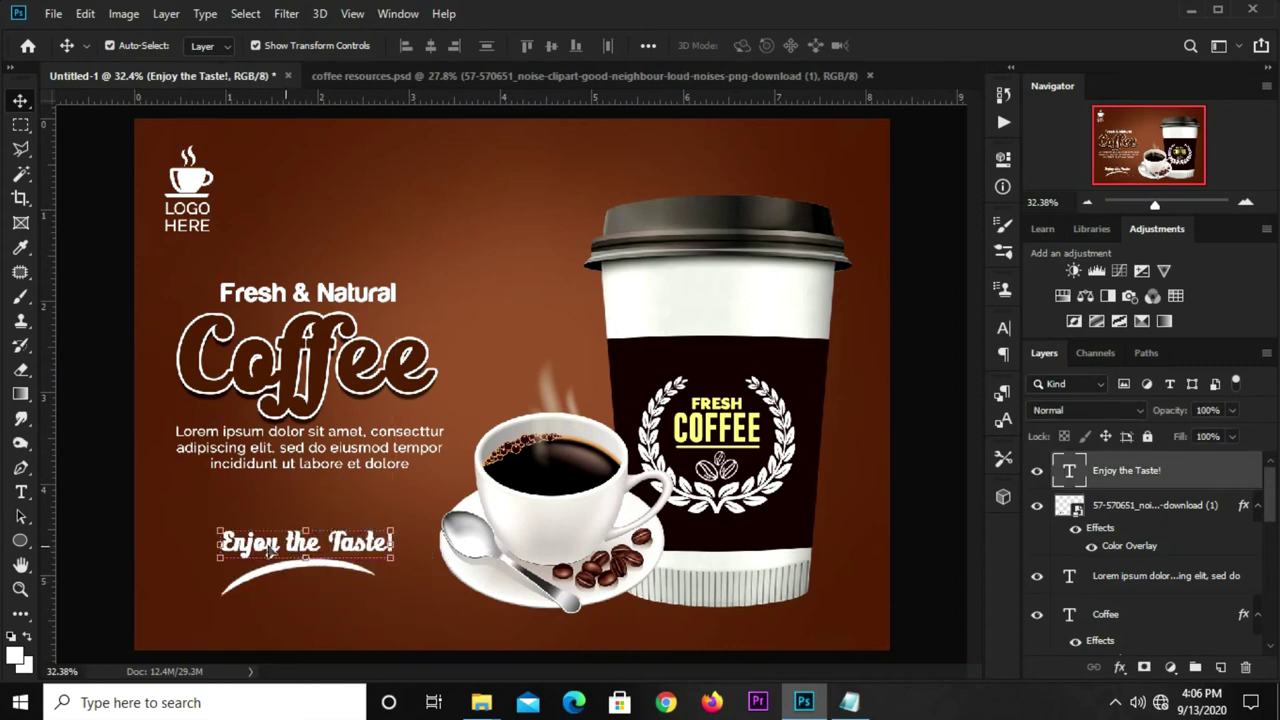
pyautogui.rightClick(1115, 471)
pyautogui.click(933, 238)
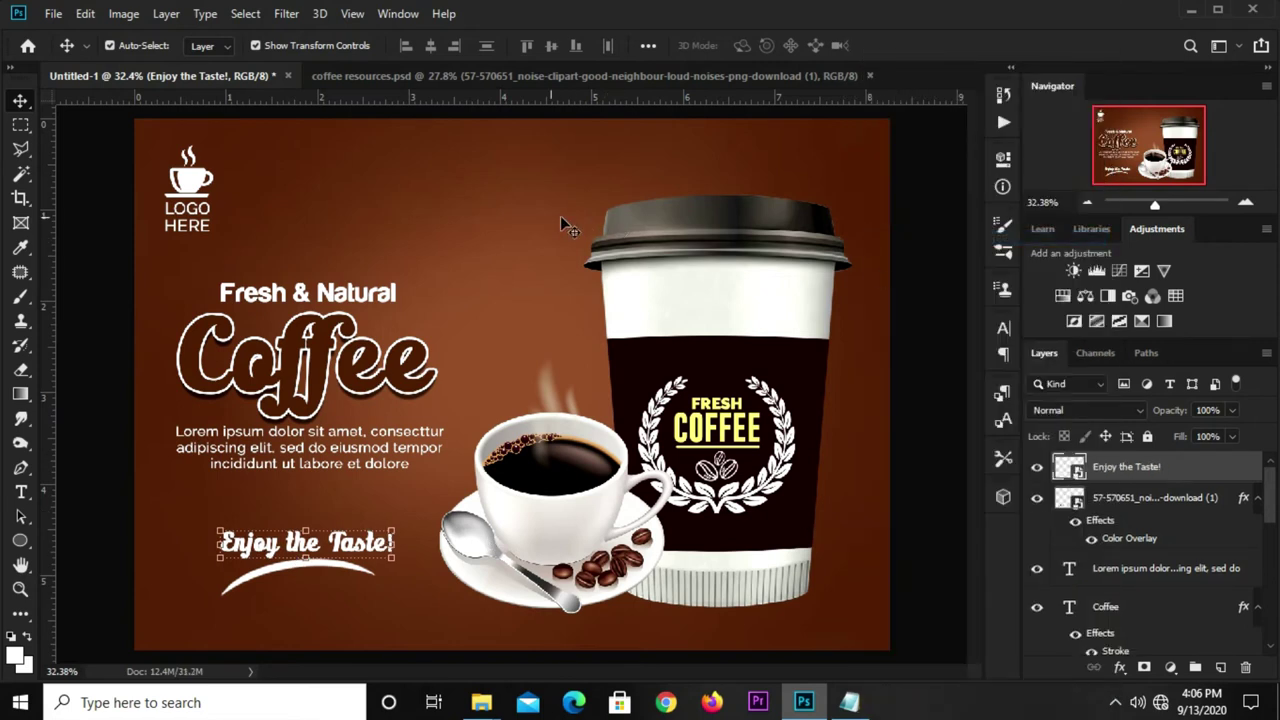
# - Warp the tagline with an Arc style at Bend 30
pyautogui.hotkey('ctrl', 't')
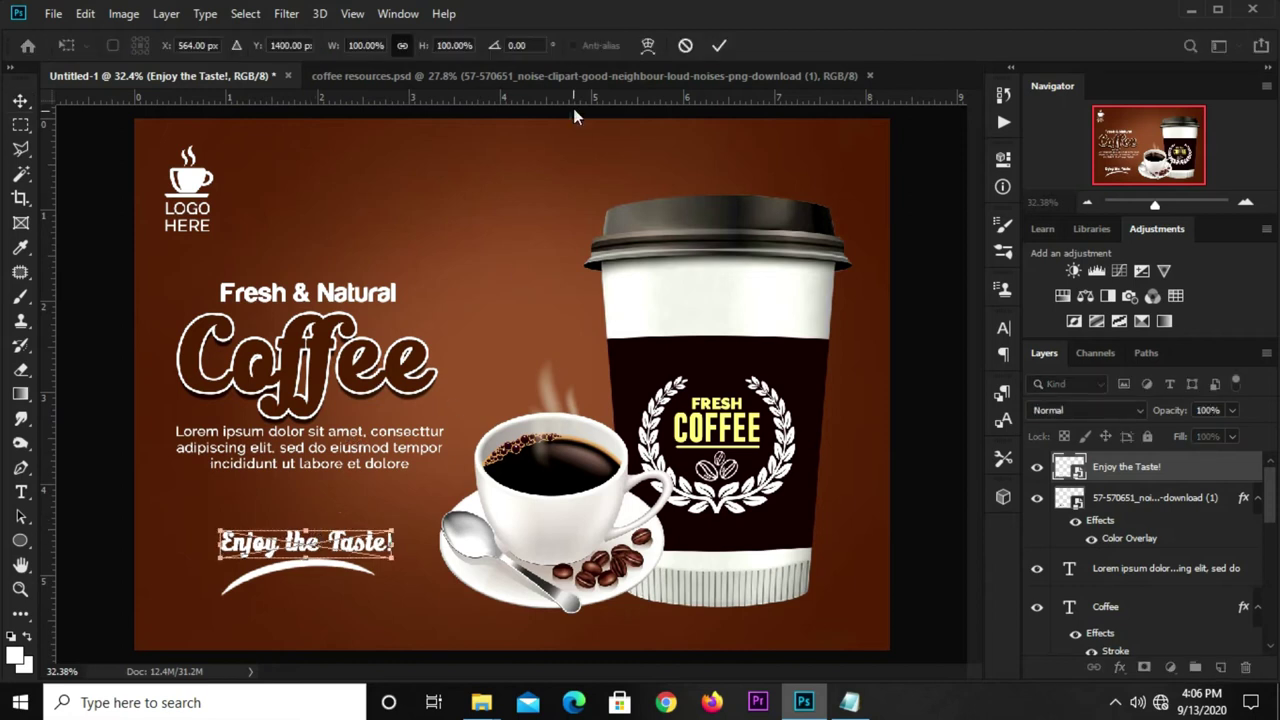
pyautogui.click(648, 46)
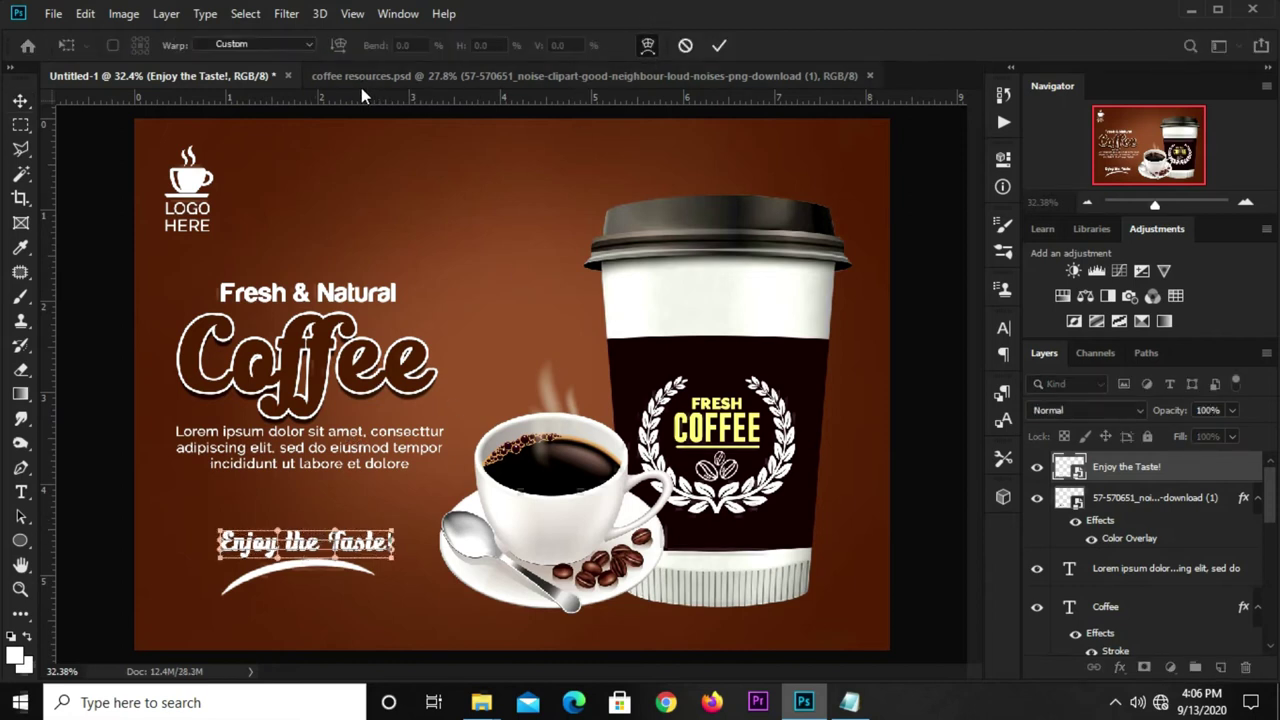
pyautogui.click(269, 47)
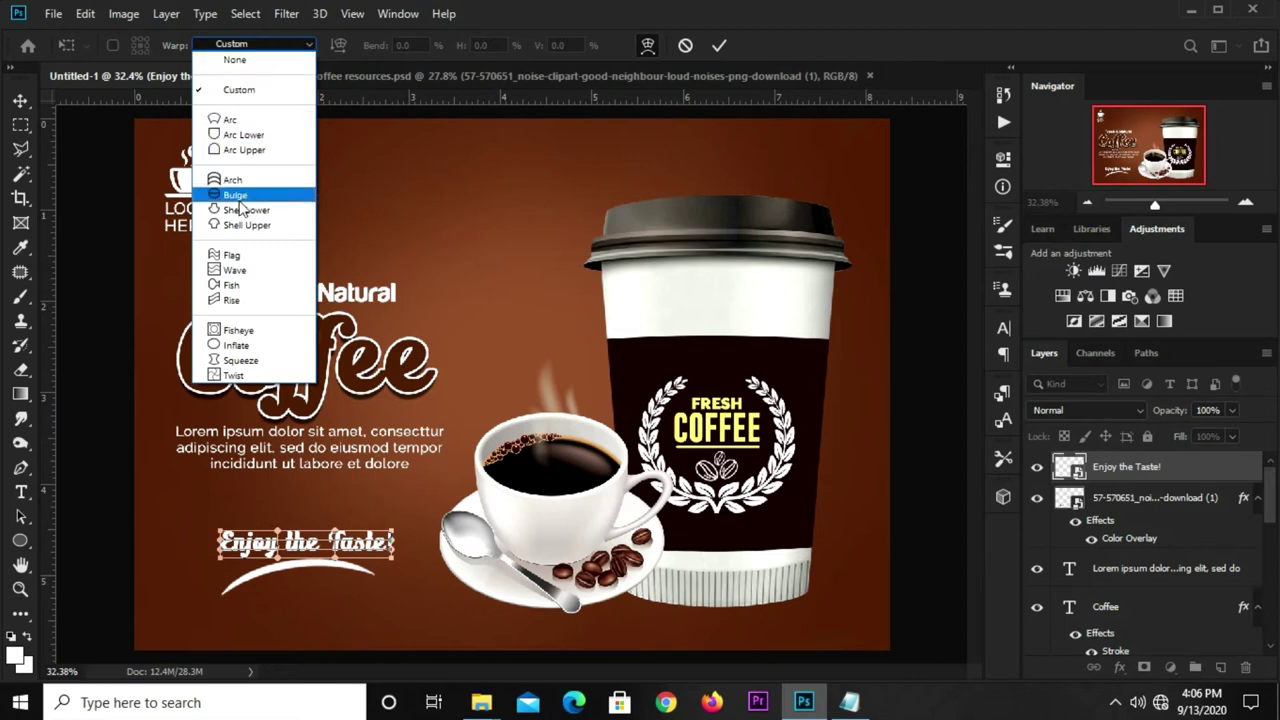
pyautogui.click(230, 122)
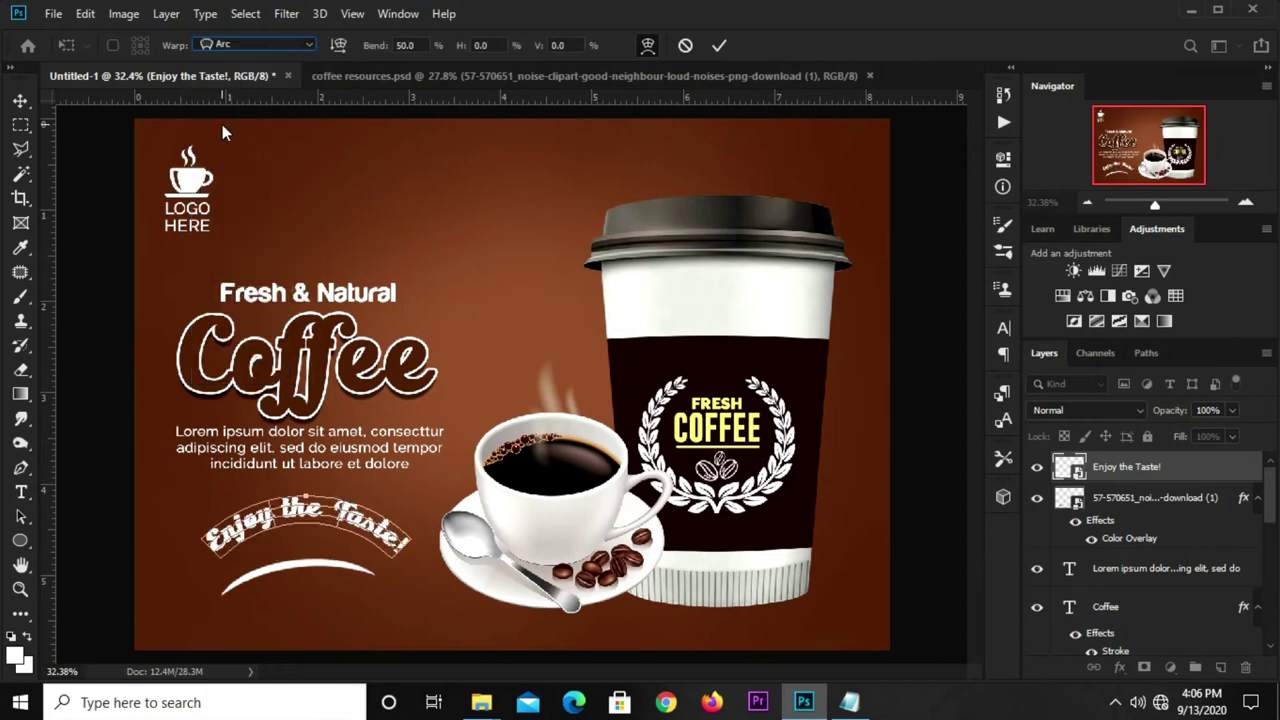
pyautogui.click(418, 46)
pyautogui.write('30')
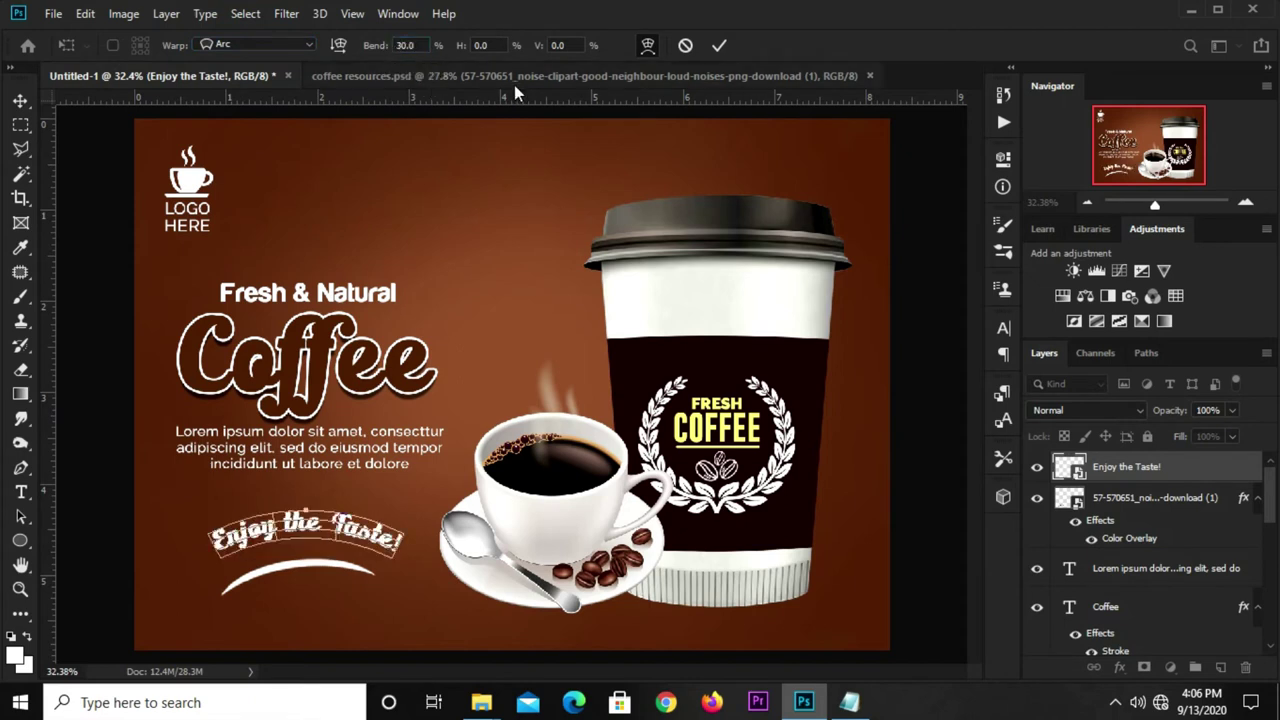
pyautogui.click(718, 45)
# - Set the arched tagline just above the swash, tilted about -5.6°
pyautogui.click(106, 510)
pyautogui.moveTo(290, 525); pyautogui.dragTo(279, 546)
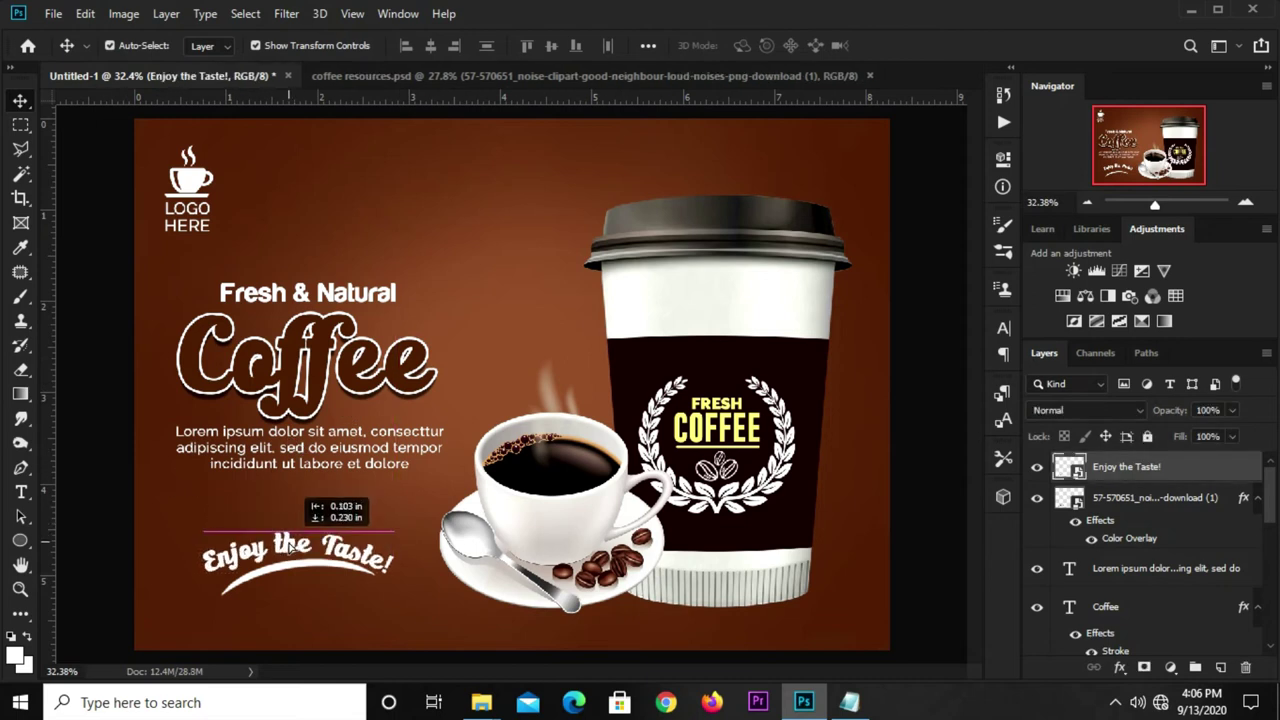
pyautogui.moveTo(182, 585); pyautogui.dragTo(163, 587)
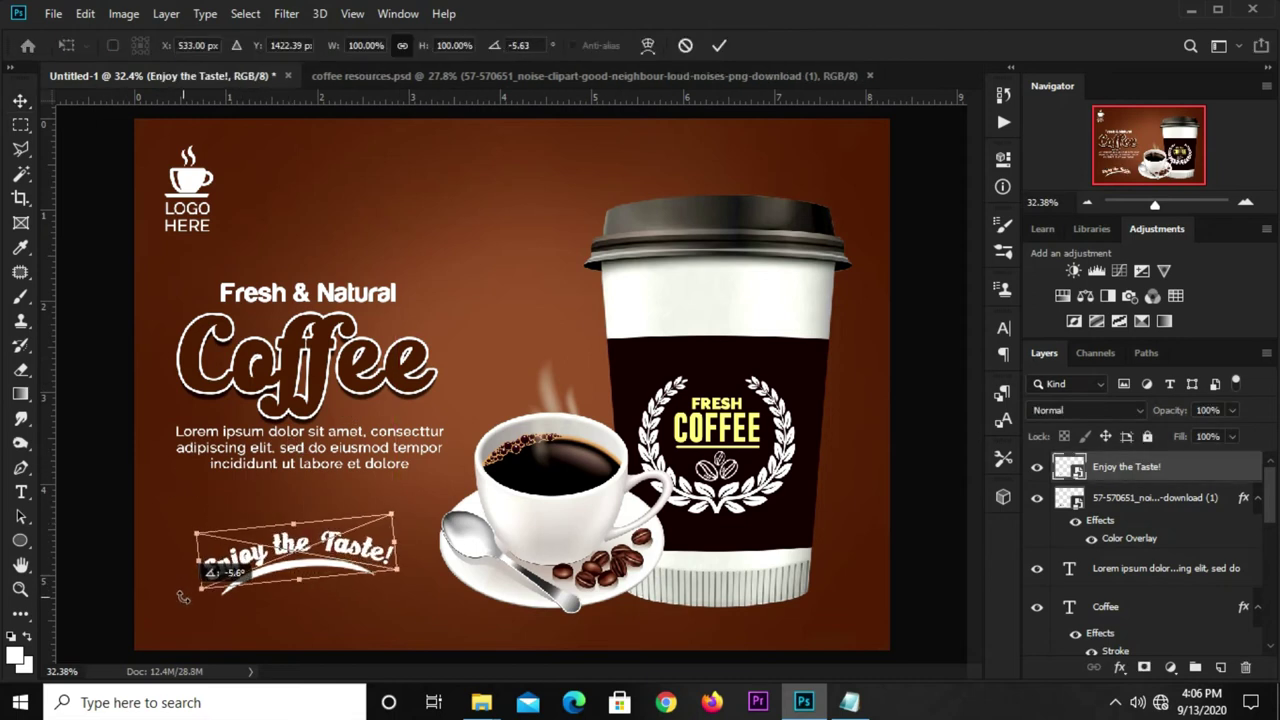
pyautogui.press('Return')
# - Check the white swash's distances to the canvas edges and zoom out
pyautogui.click(113, 550)
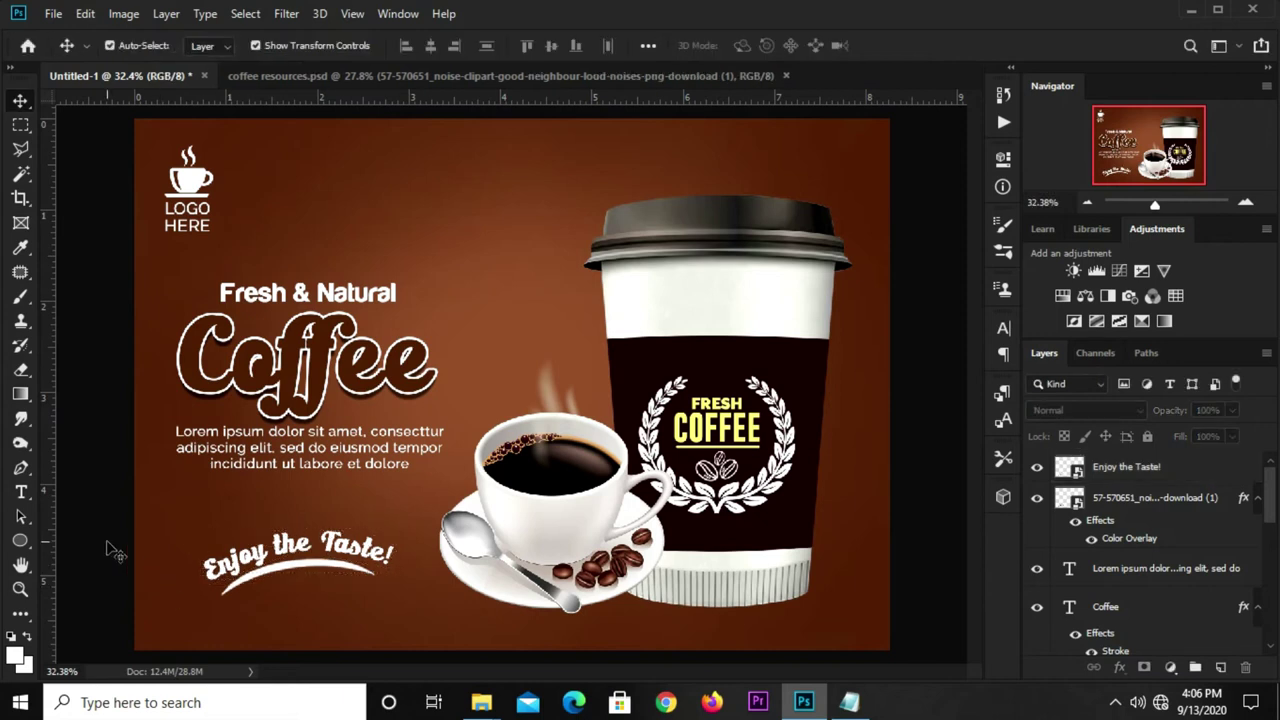
pyautogui.click(298, 571)
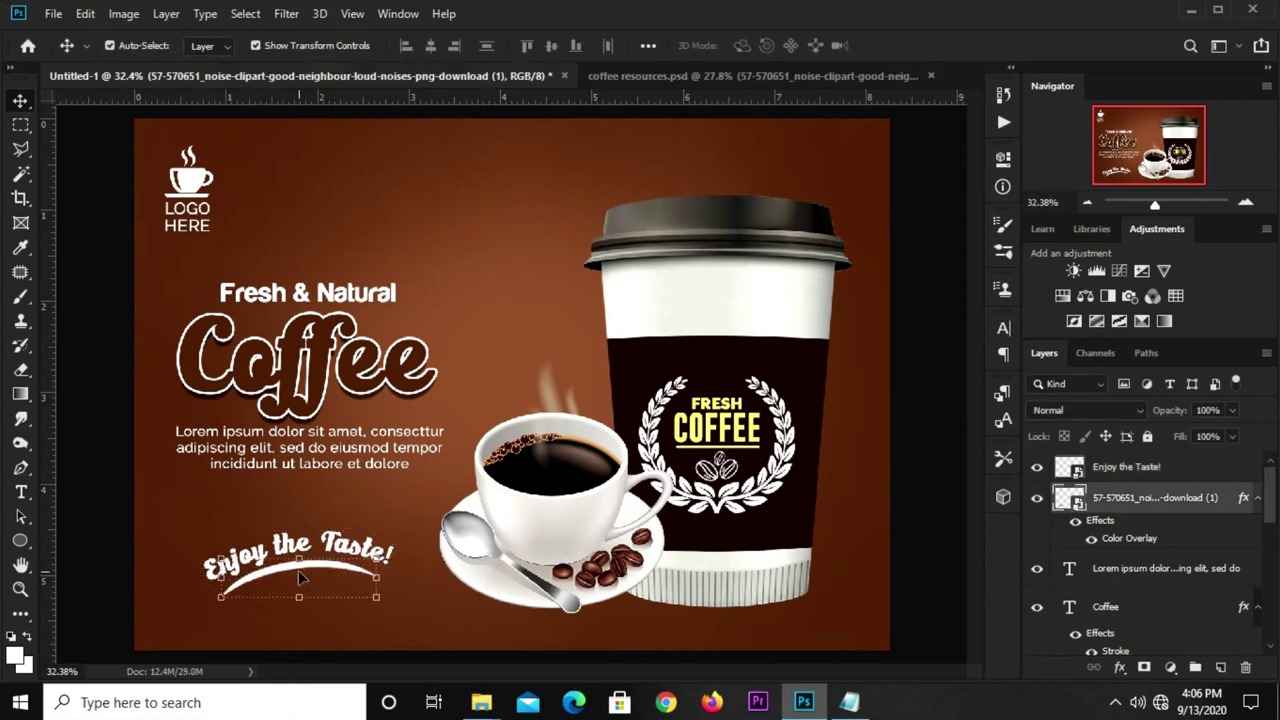
pyautogui.press('ctrl')
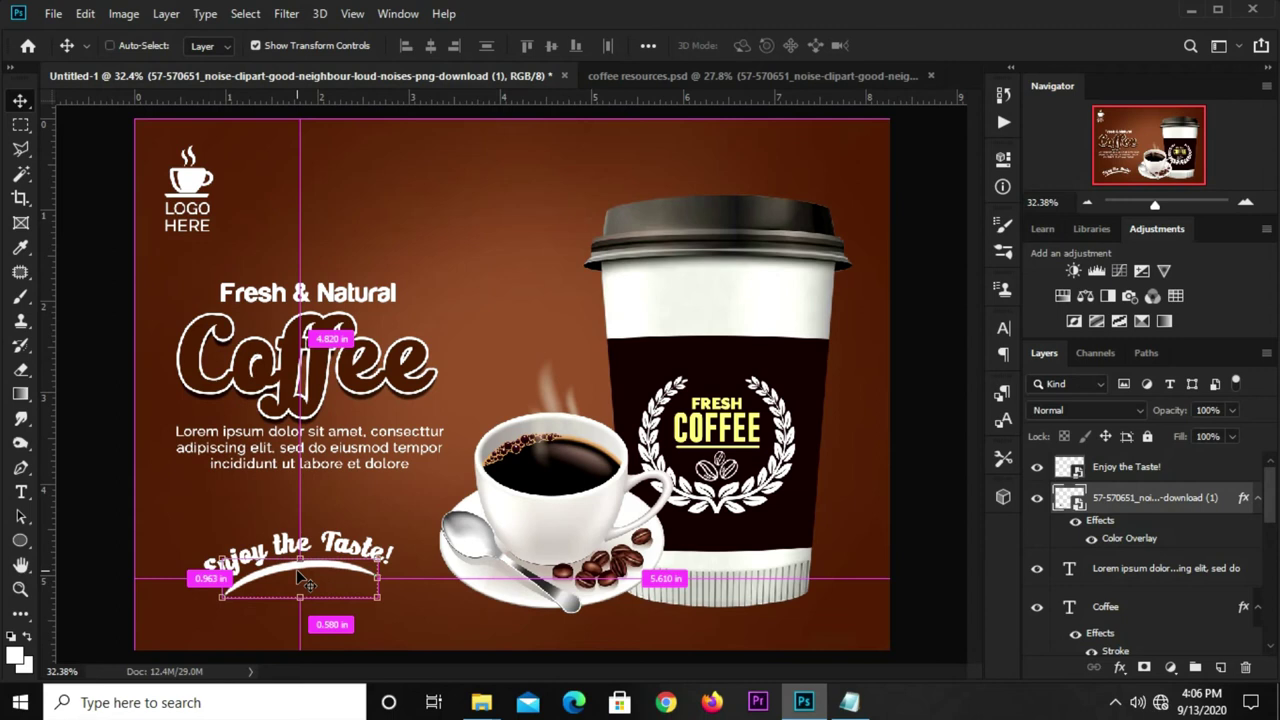
pyautogui.hotkey('ctrl', '-')
pyautogui.click(860, 393)
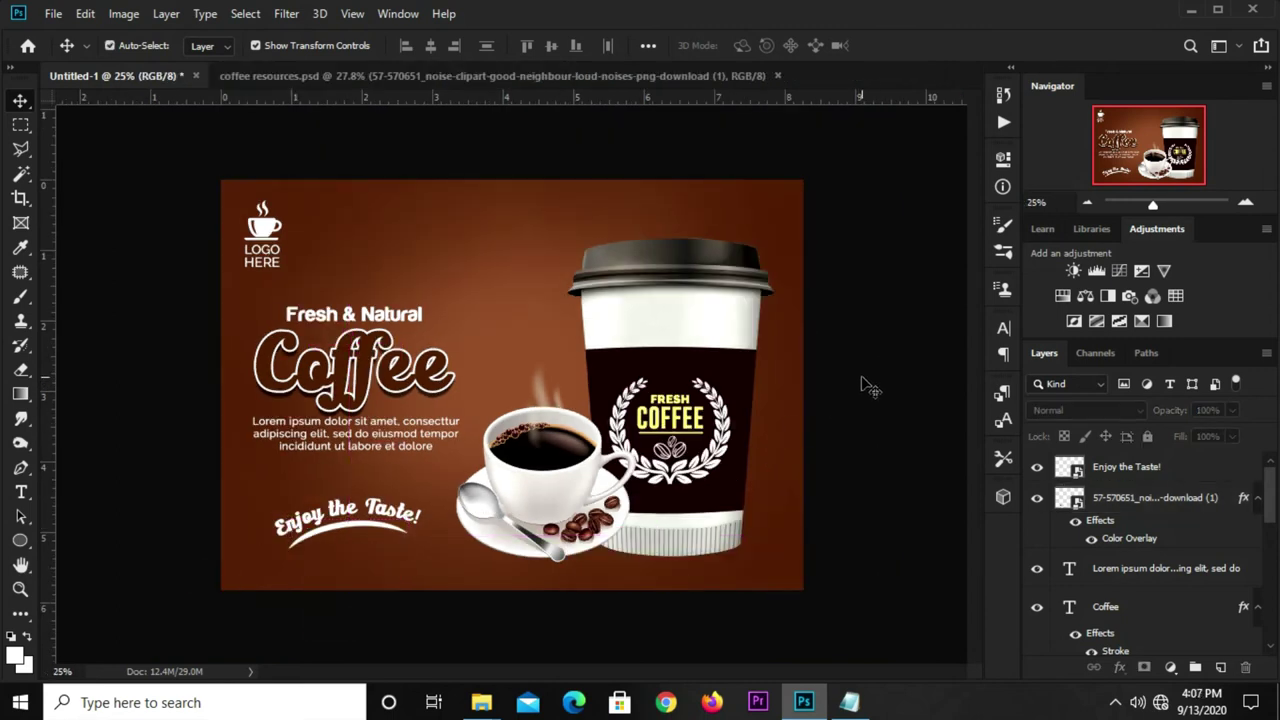
# - Scale the cups artwork to about 97.9% and nudge it slightly right
pyautogui.click(577, 489)
pyautogui.hotkey('ctrl', 't')
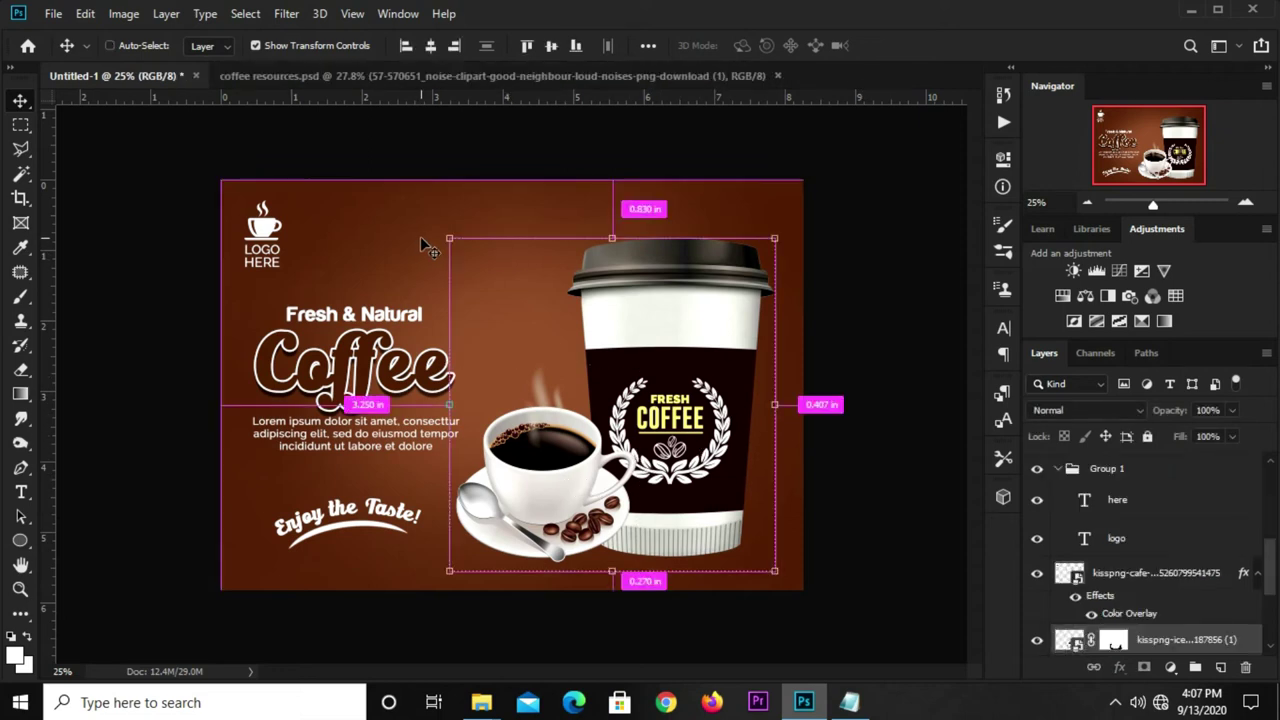
pyautogui.moveTo(449, 238); pyautogui.dragTo(457, 244)
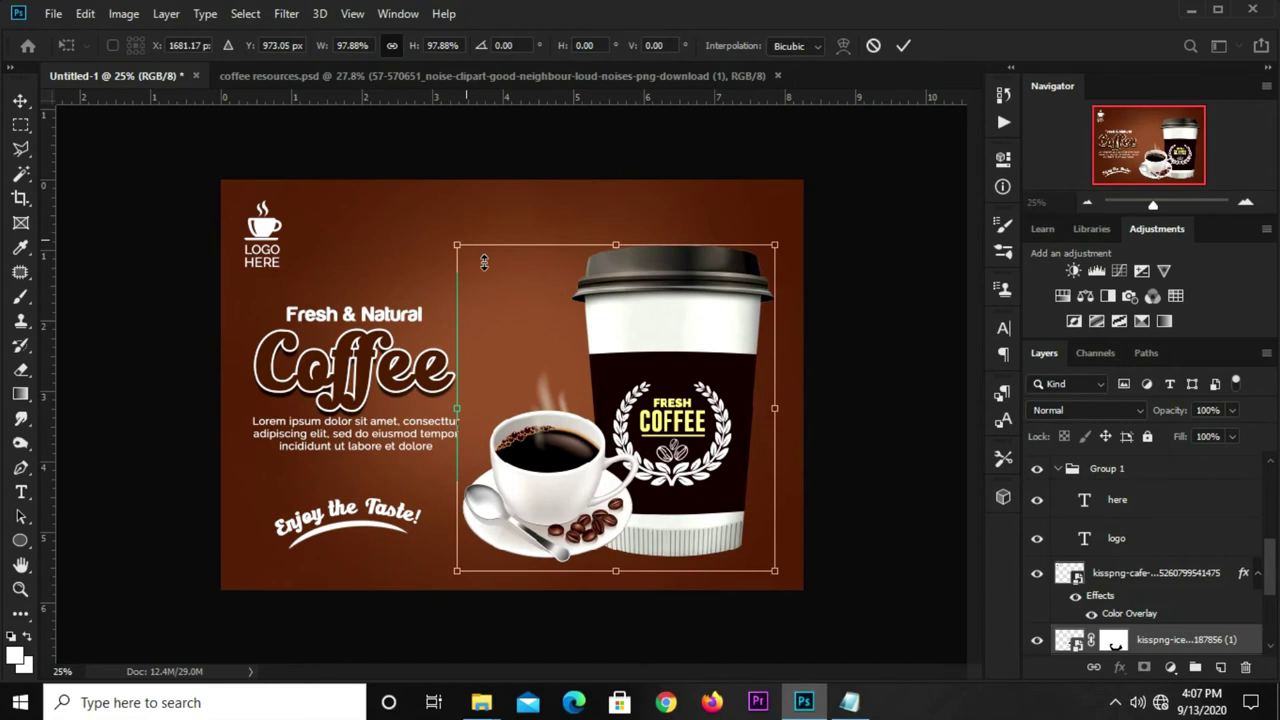
pyautogui.moveTo(609, 338); pyautogui.dragTo(615, 338)
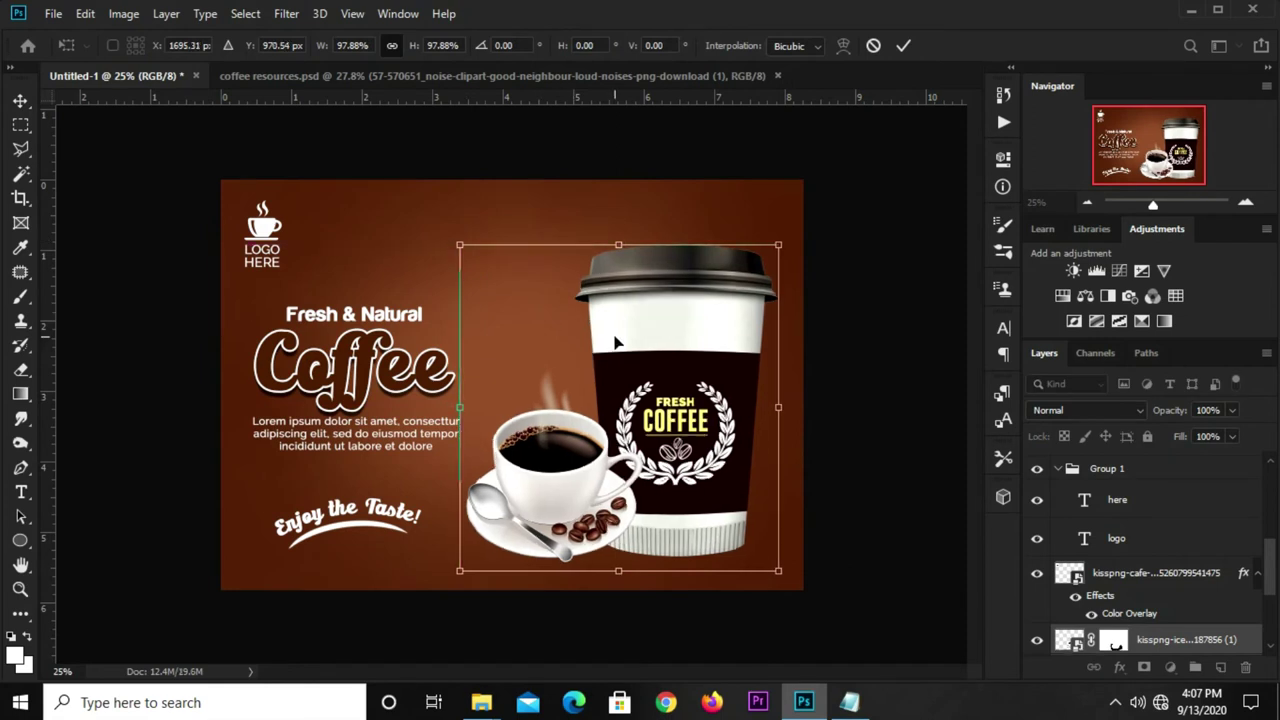
pyautogui.press('Return')
pyautogui.click(756, 435)
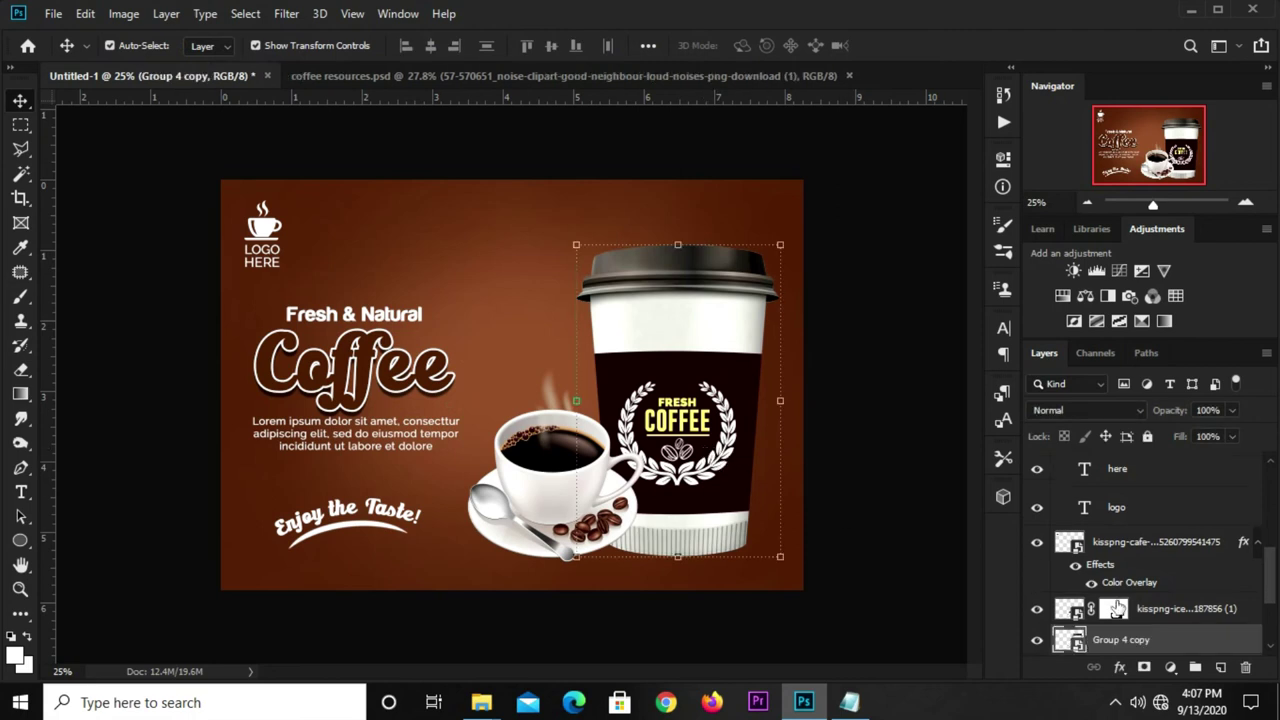
pyautogui.scroll(-3, 1120, 607)
# - Add an empty Layer 3 beneath Group 4 copy and select the Brush tool
pyautogui.click(1219, 668)
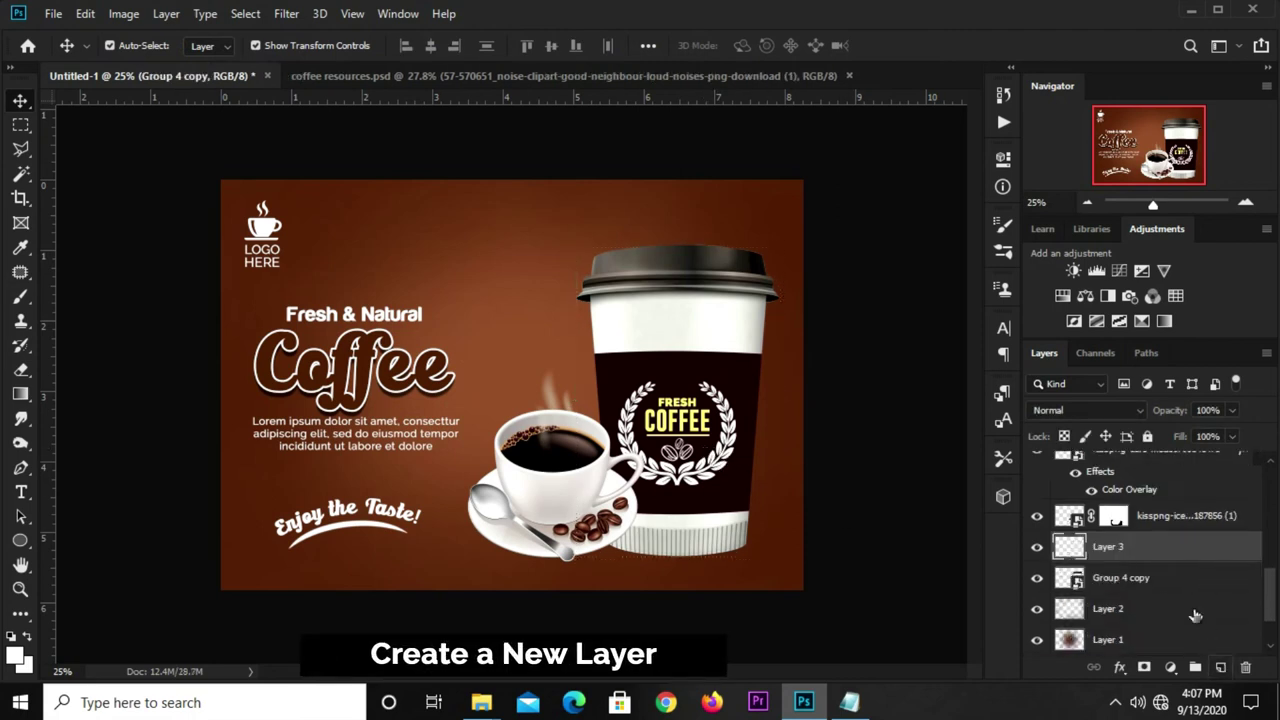
pyautogui.moveTo(1164, 553); pyautogui.dragTo(1158, 592)
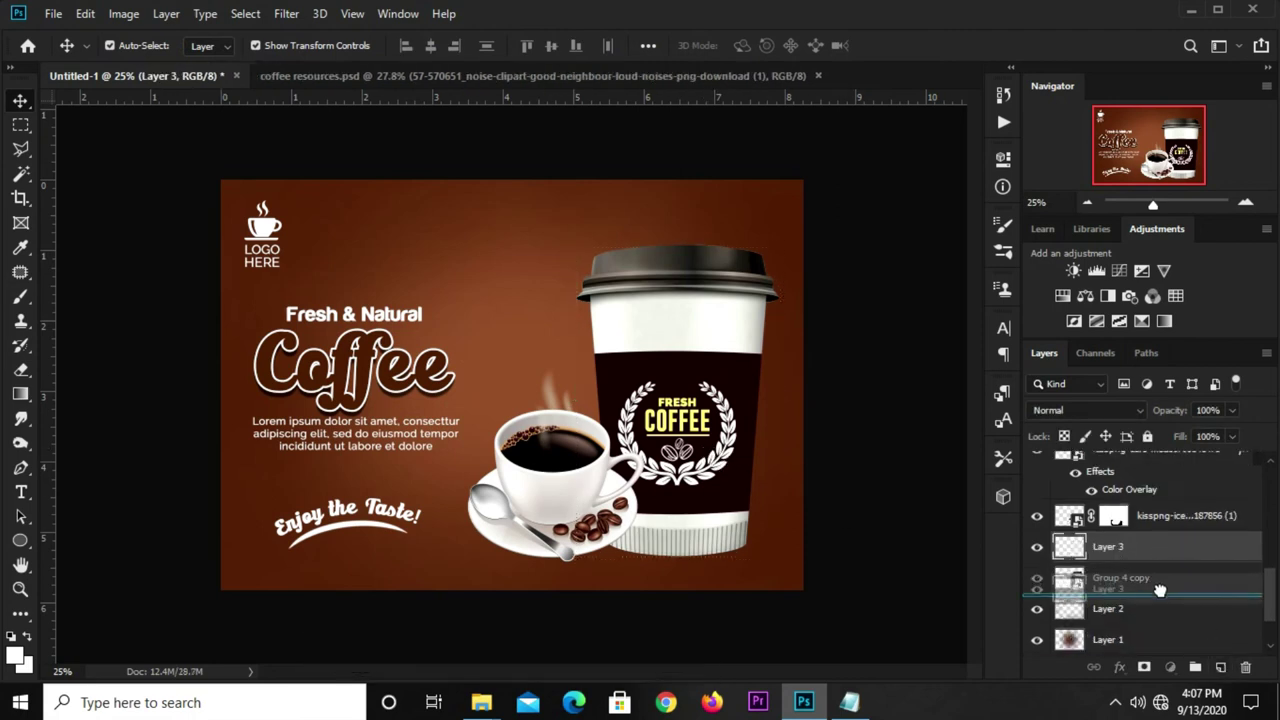
pyautogui.click(24, 307)
pyautogui.click(77, 300)
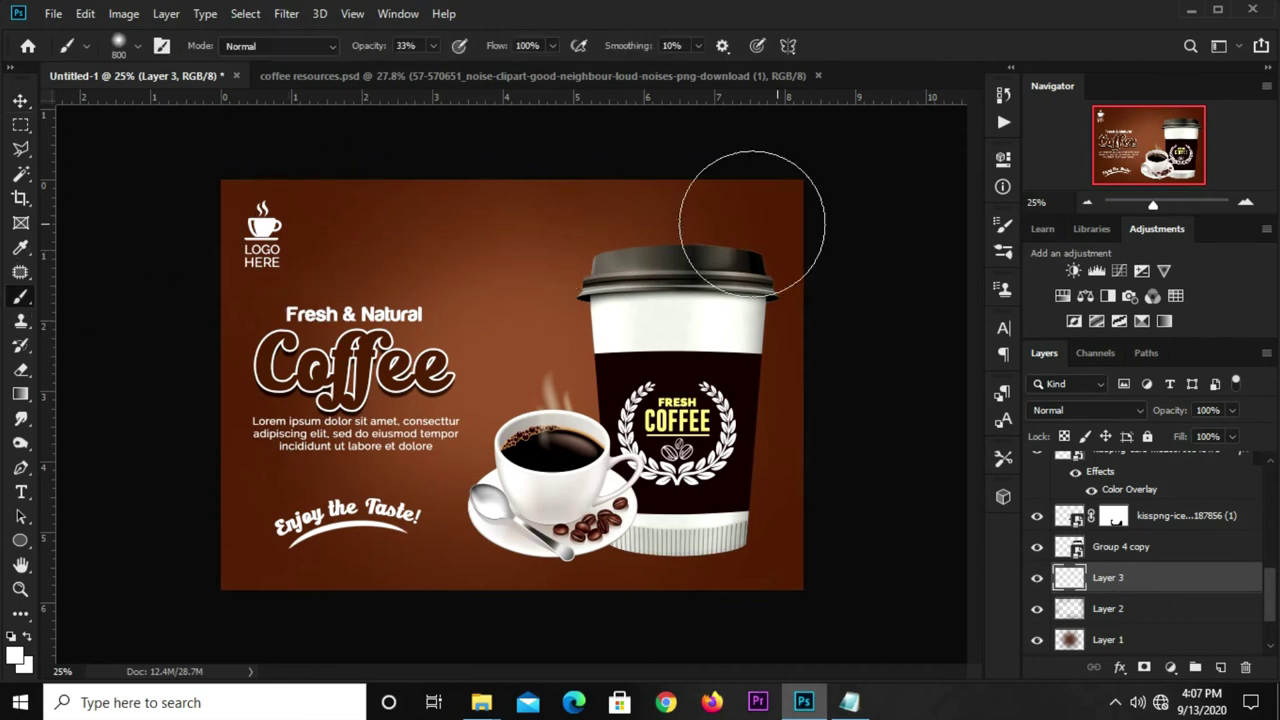
# - Give the 800 px soft brush tip a 0° angle and 22% roundness
pyautogui.click(1003, 225)
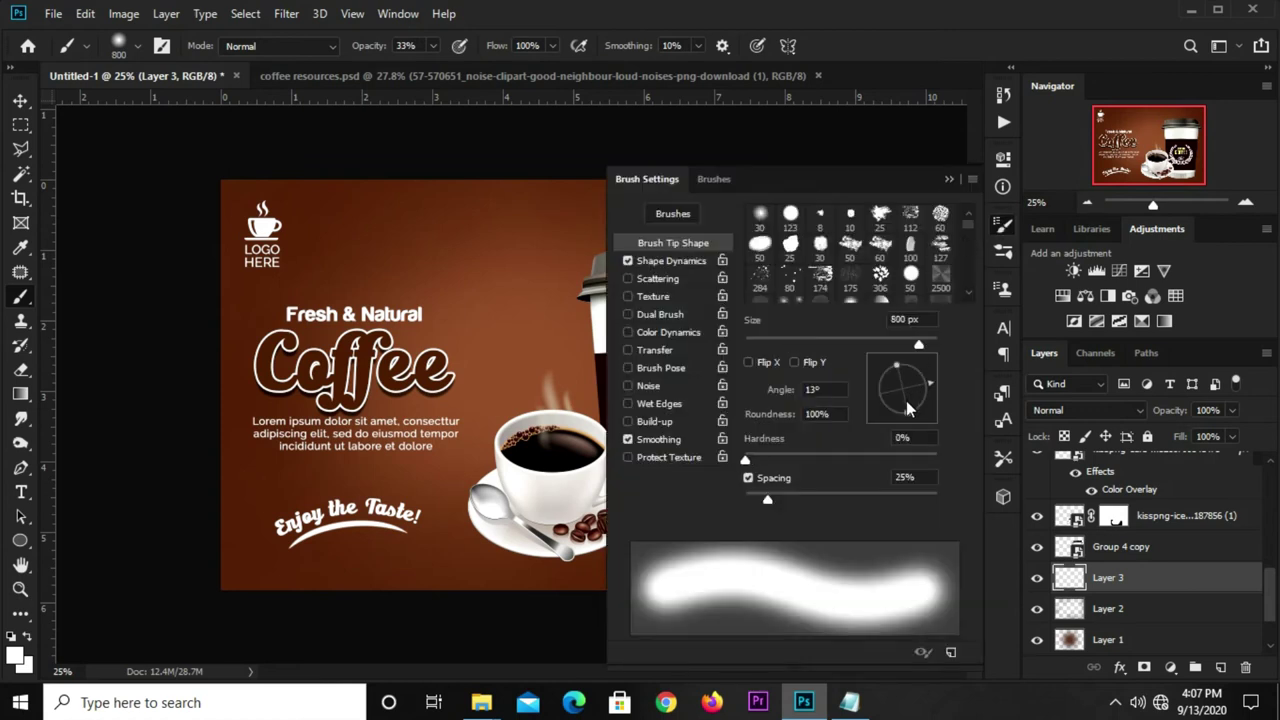
pyautogui.write('0')
pyautogui.press('Return')
pyautogui.moveTo(897, 421)
pyautogui.mouseDown()
pyautogui.moveTo(930, 397)
pyautogui.moveTo(911, 398)
pyautogui.mouseUp()
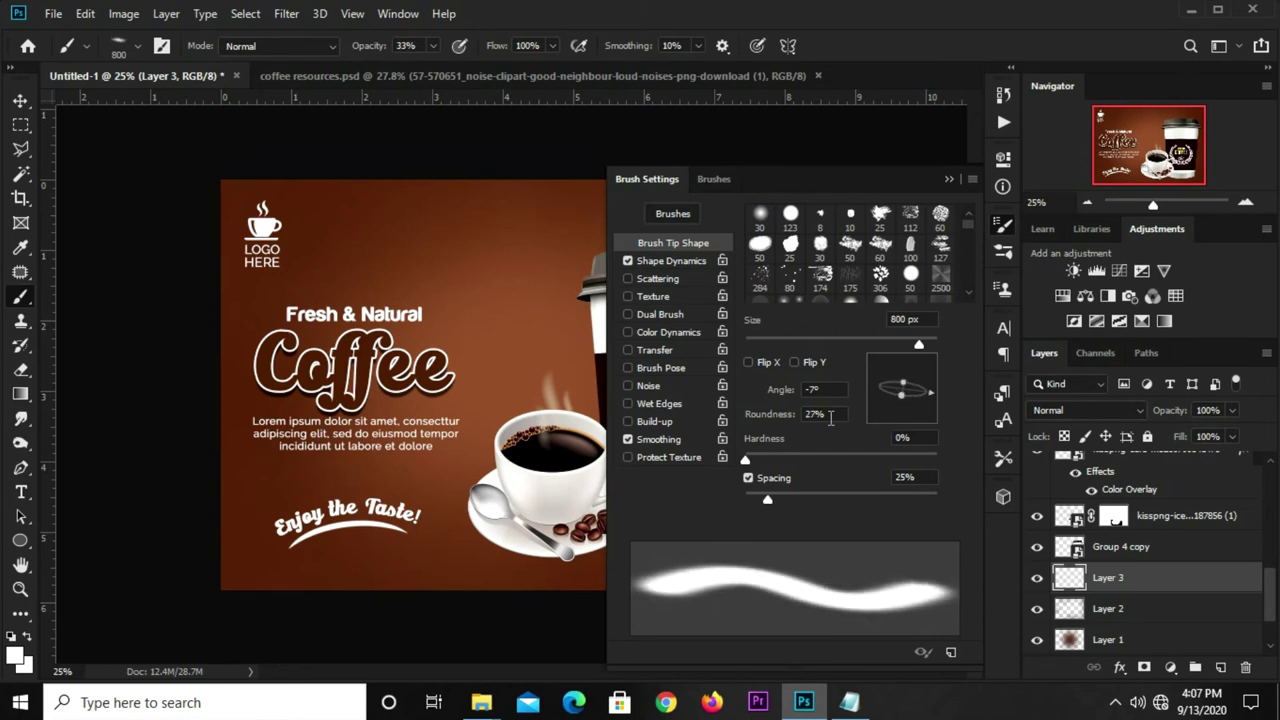
pyautogui.write('22')
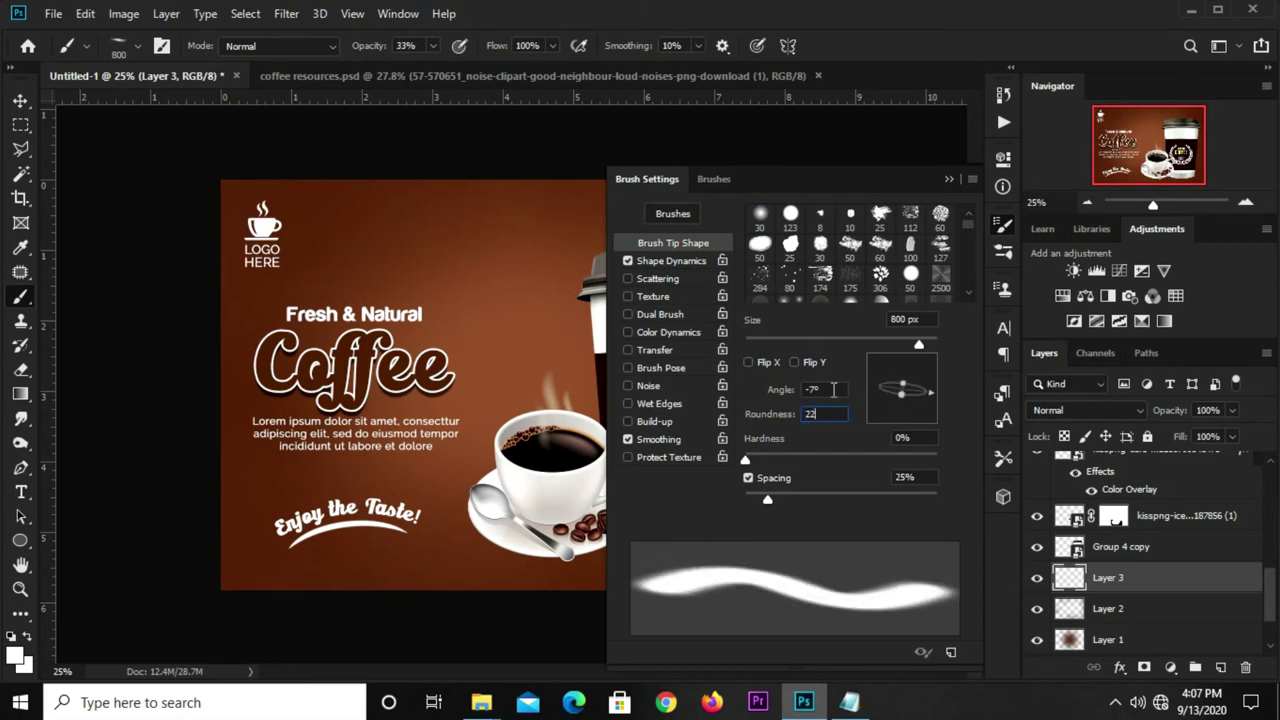
pyautogui.click(829, 388)
pyautogui.write('0')
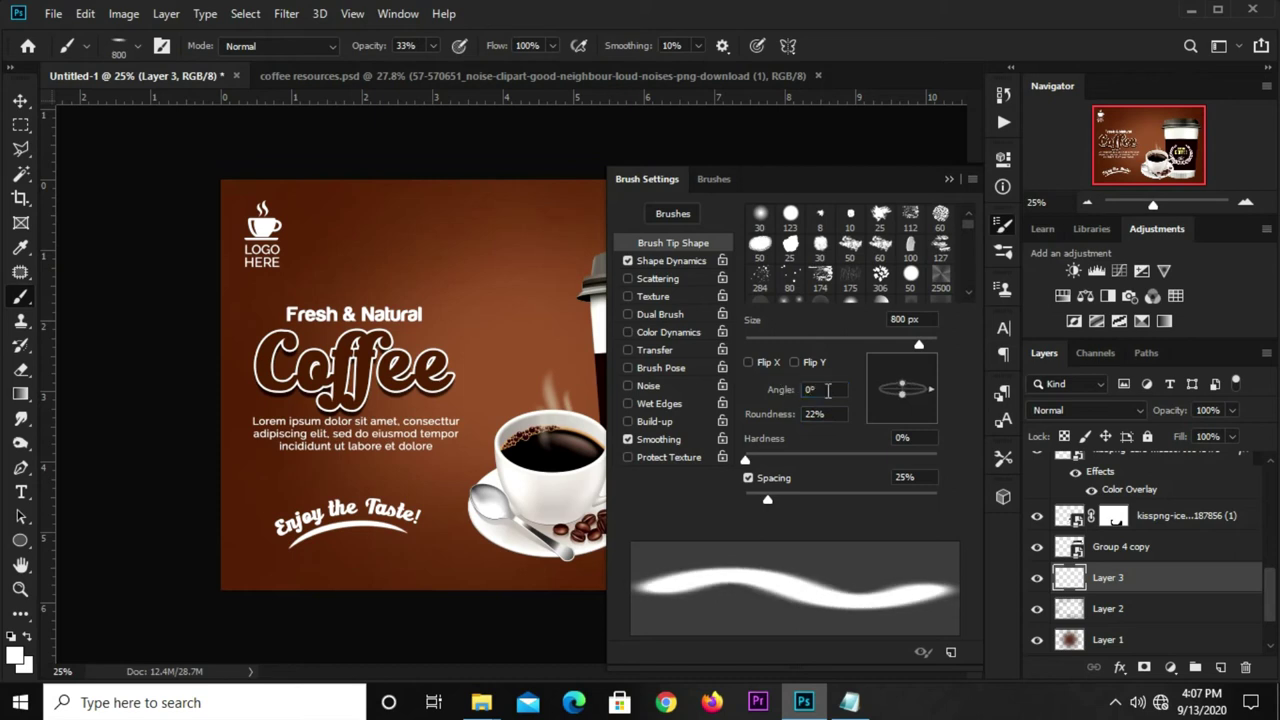
pyautogui.click(750, 413)
pyautogui.click(785, 386)
pyautogui.click(949, 180)
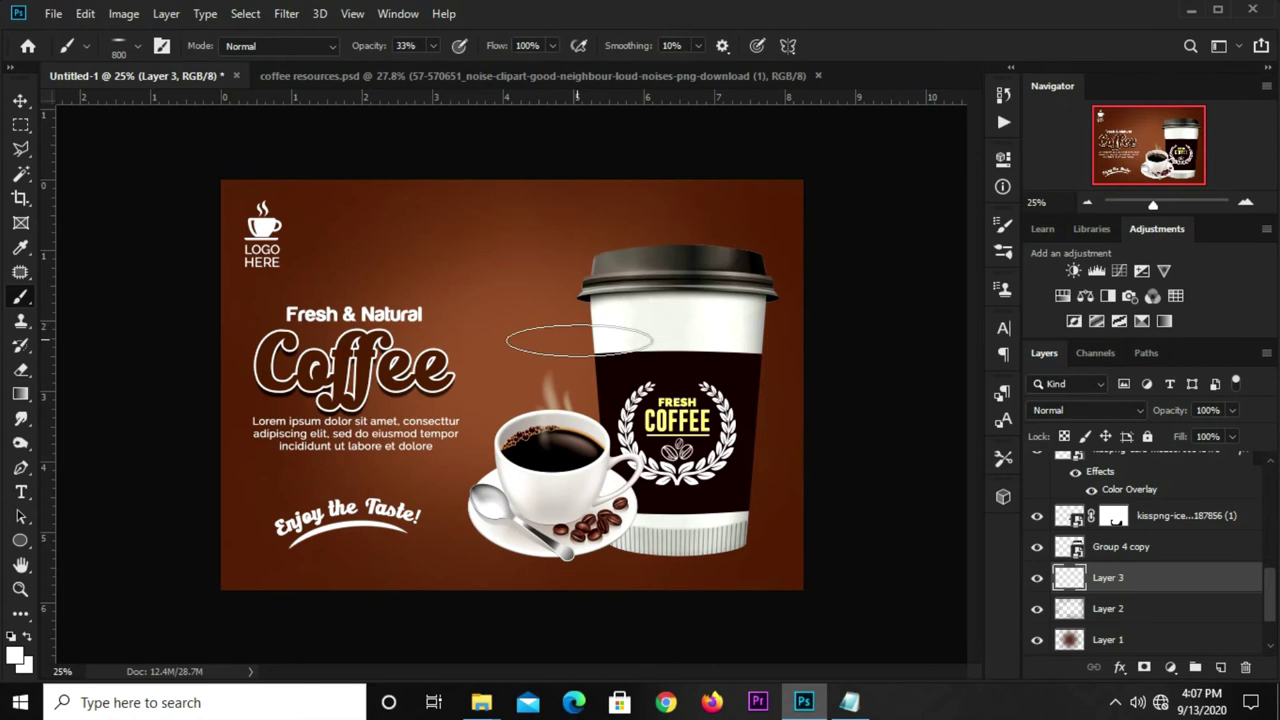
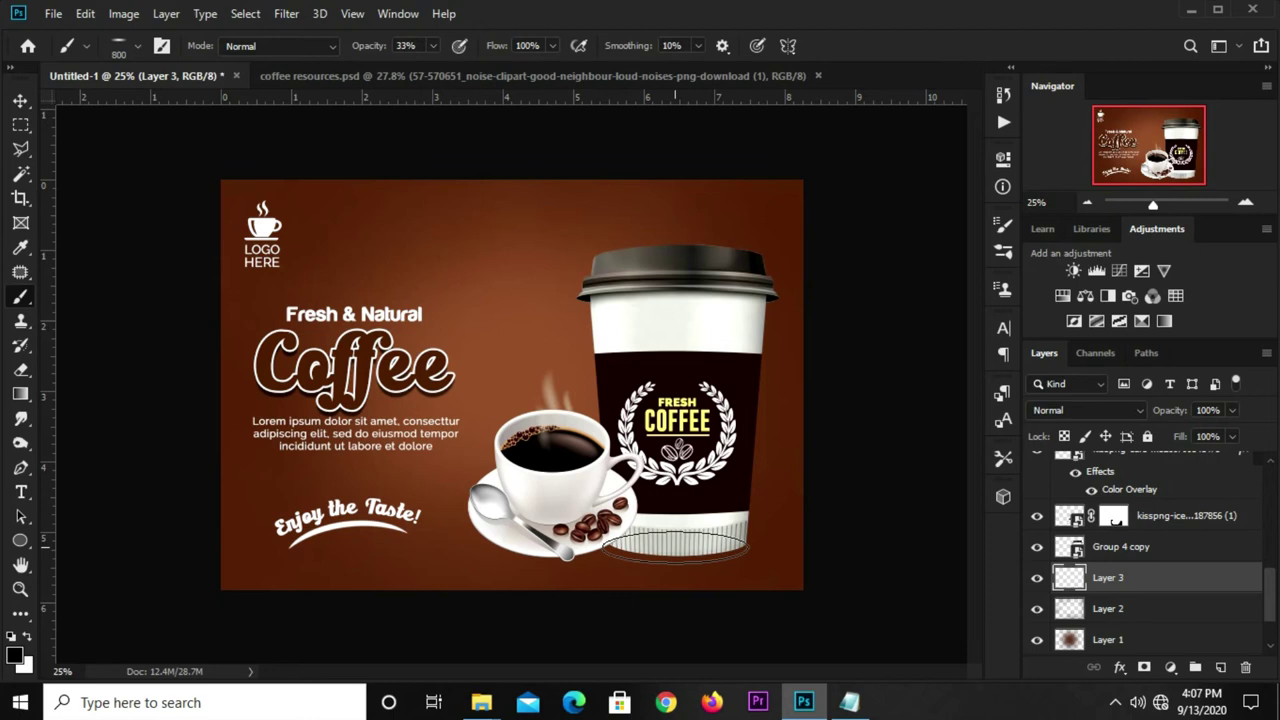
# - Size the brush to about 900 px and flatten its tip to 10% roundness
pyautogui.press(']')
pyautogui.press(']')
pyautogui.press(']')
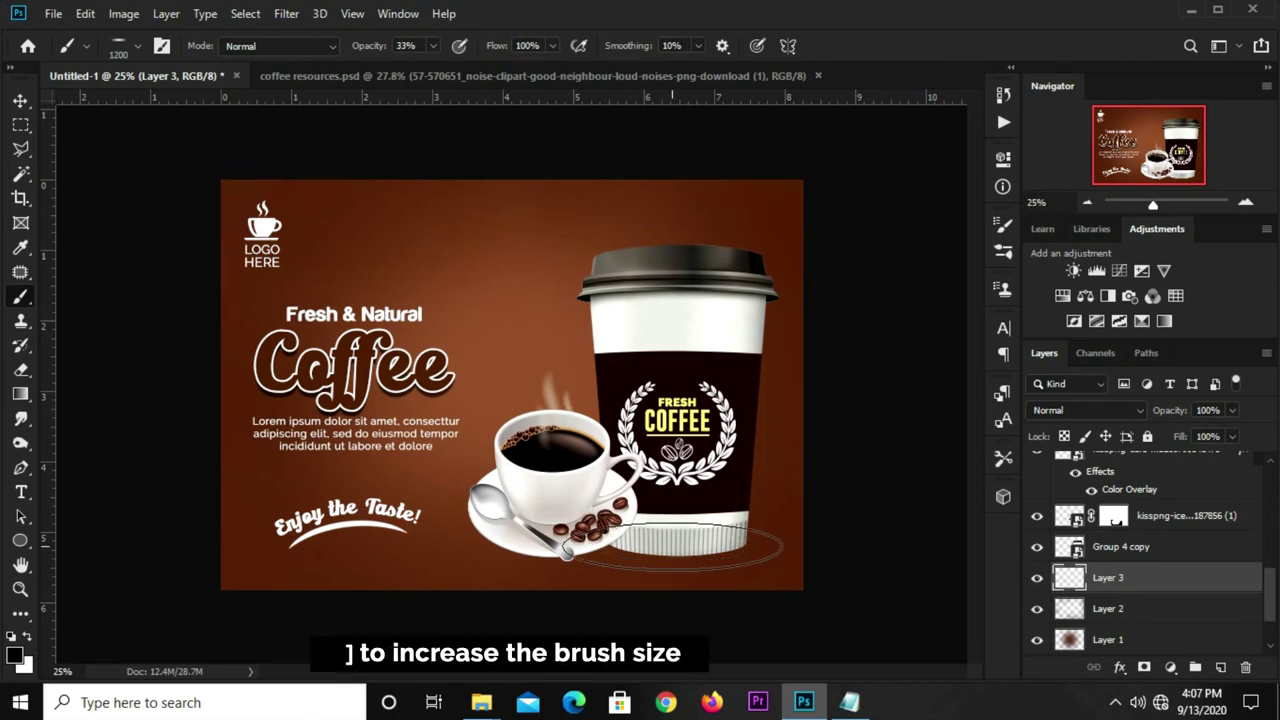
pyautogui.press('[')
pyautogui.press('[')
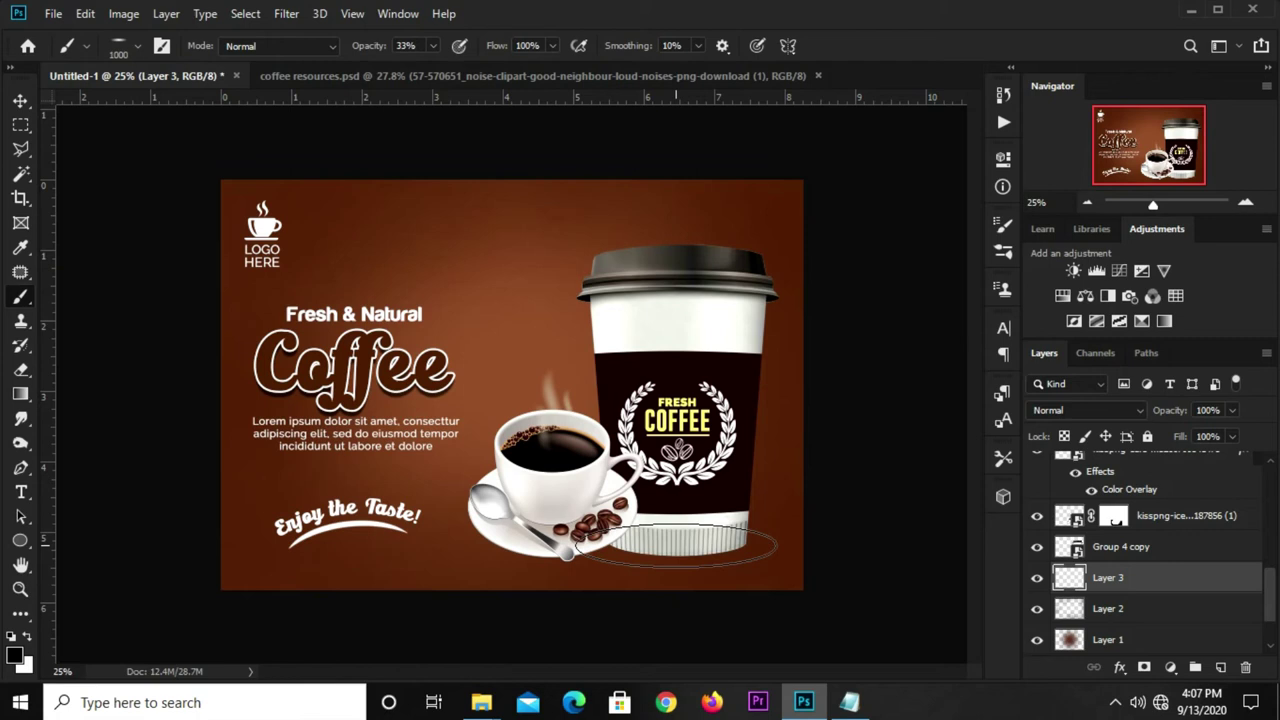
pyautogui.click(1004, 225)
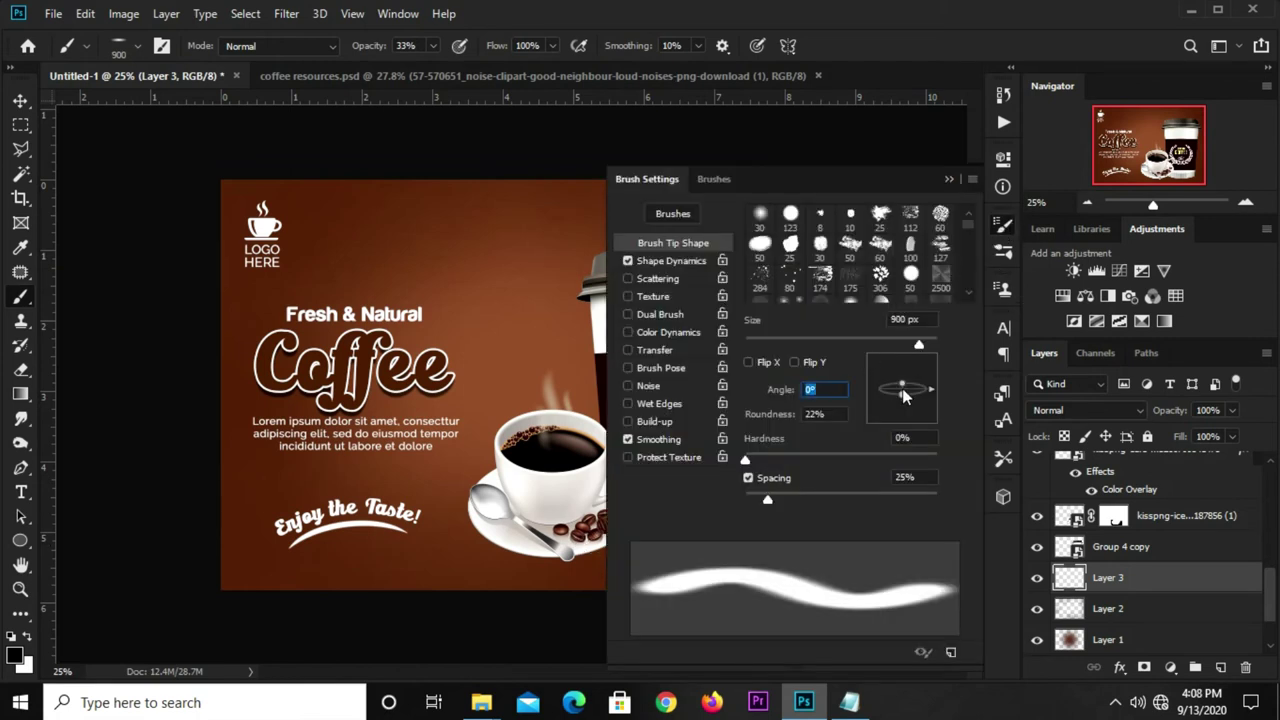
pyautogui.moveTo(902, 394); pyautogui.dragTo(903, 396)
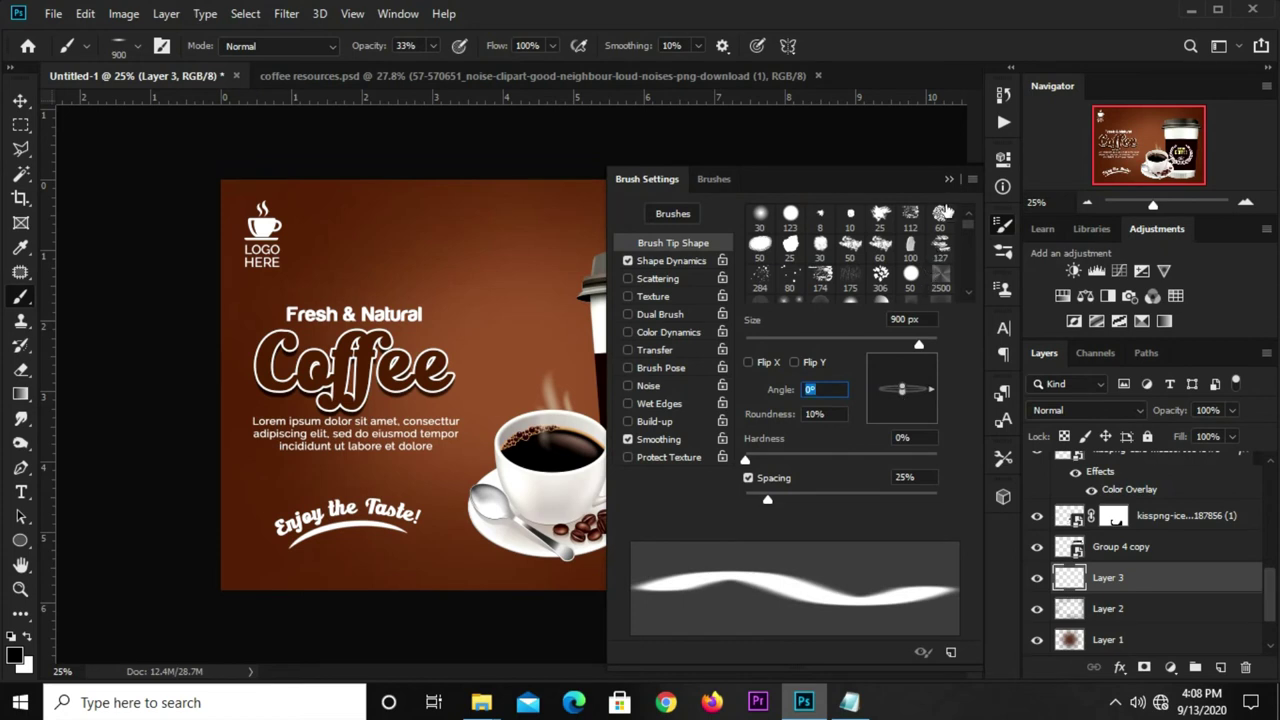
pyautogui.click(948, 180)
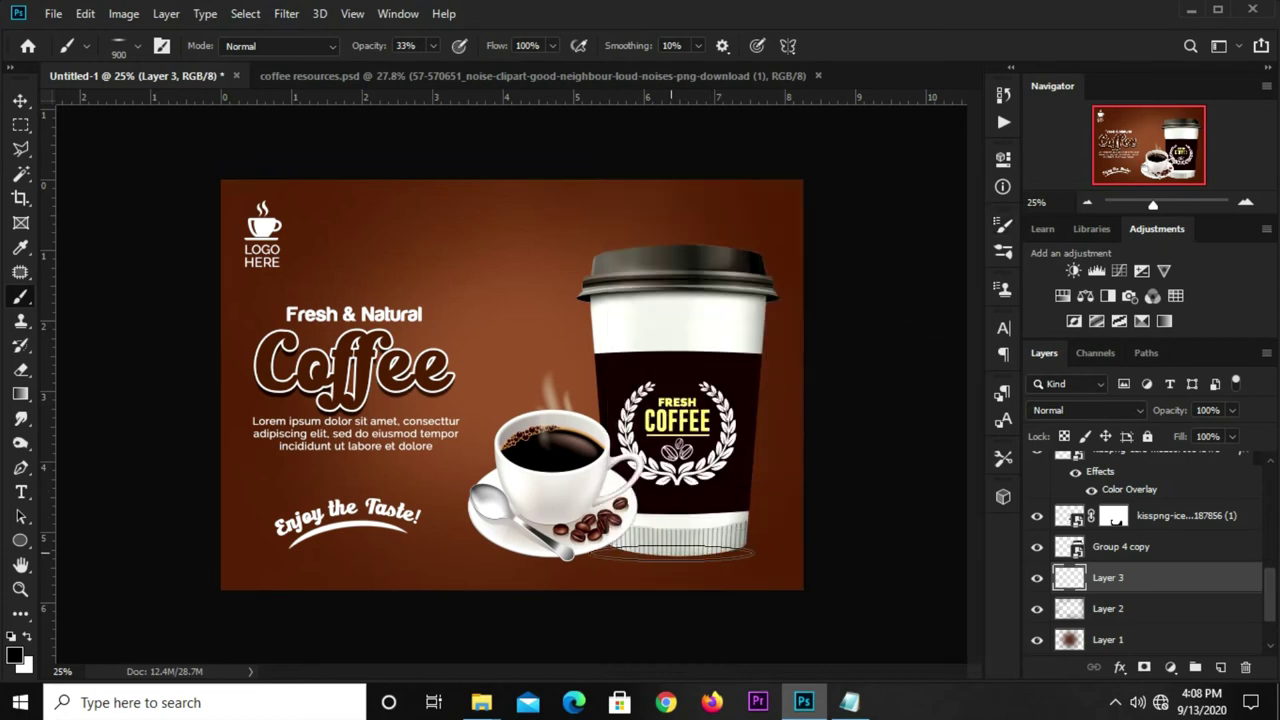
pyautogui.press(']')
# - Paint a dark flat shadow along the cup's base at 100% brush opacity
pyautogui.click(676, 552)
pyautogui.hotkey('ctrl', 'z')
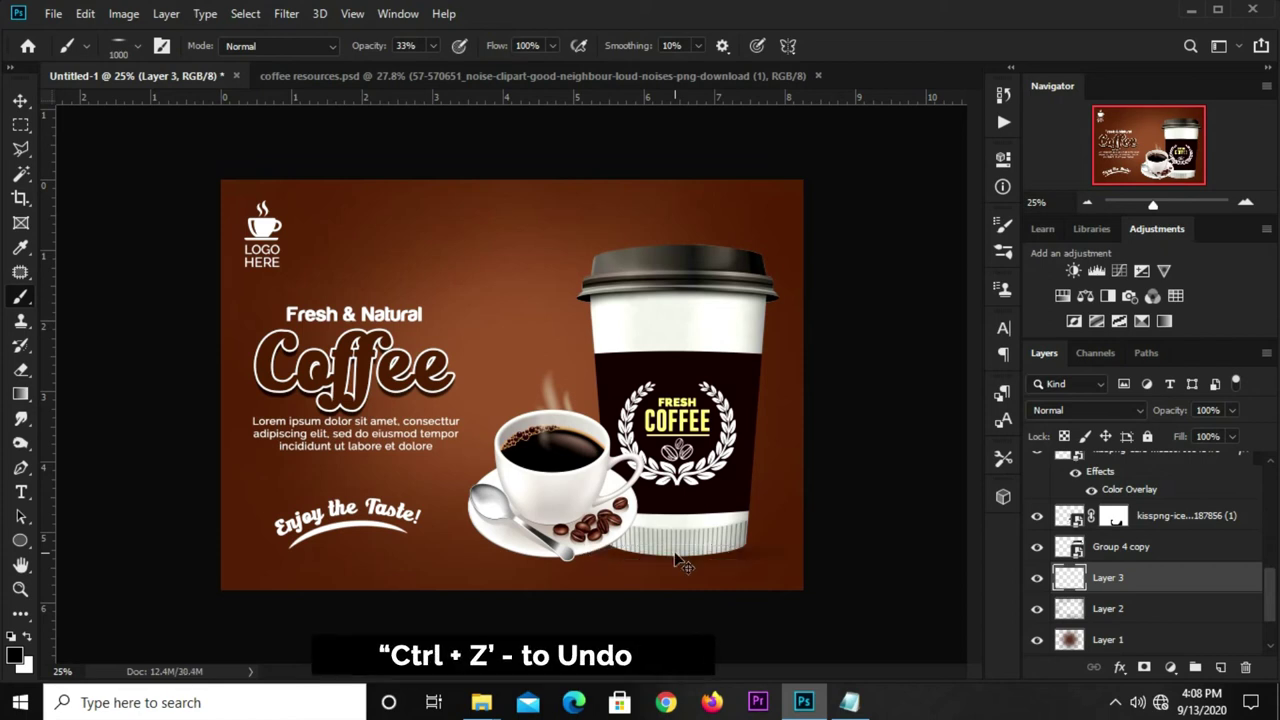
pyautogui.click(432, 45)
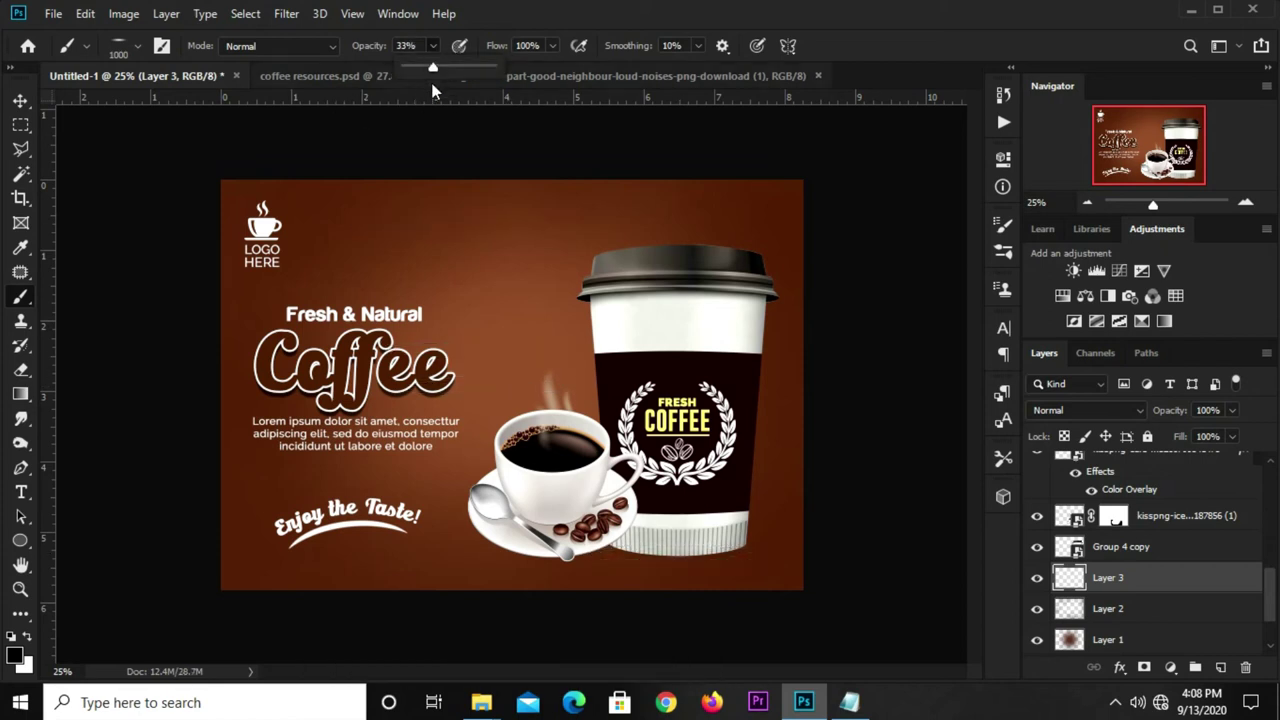
pyautogui.moveTo(430, 66); pyautogui.dragTo(503, 65)
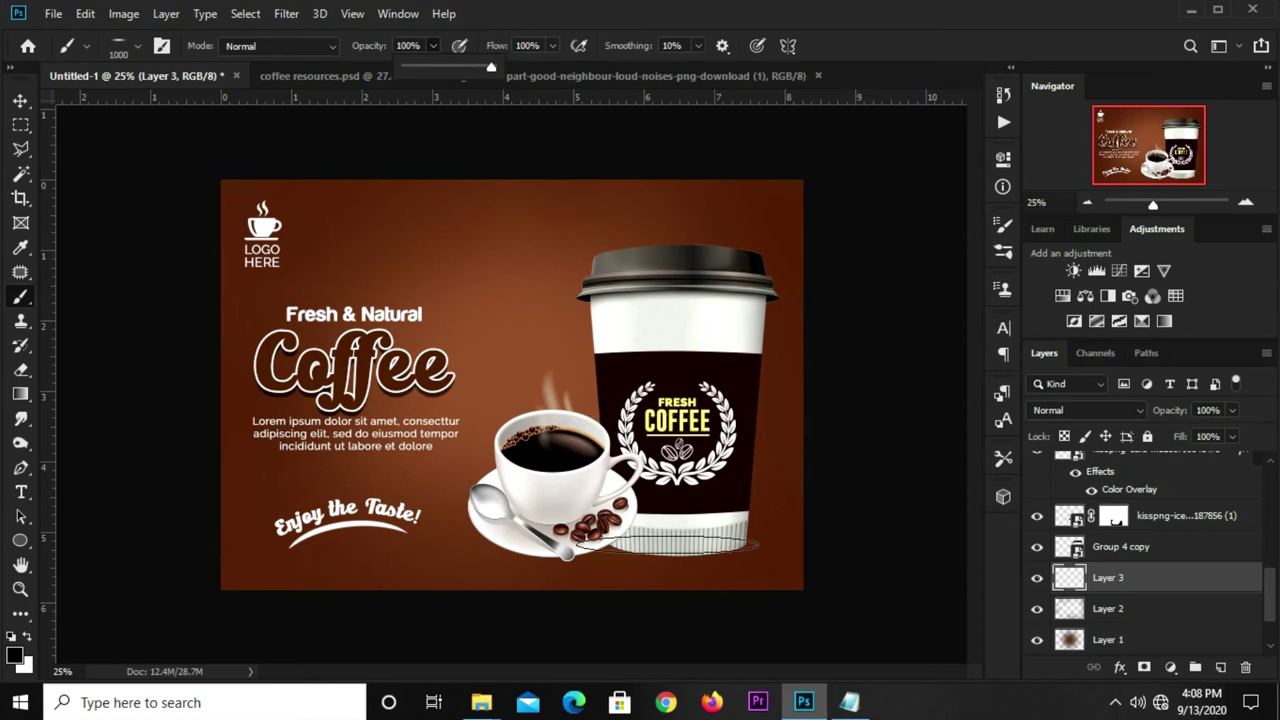
pyautogui.moveTo(690, 553); pyautogui.dragTo(620, 552)
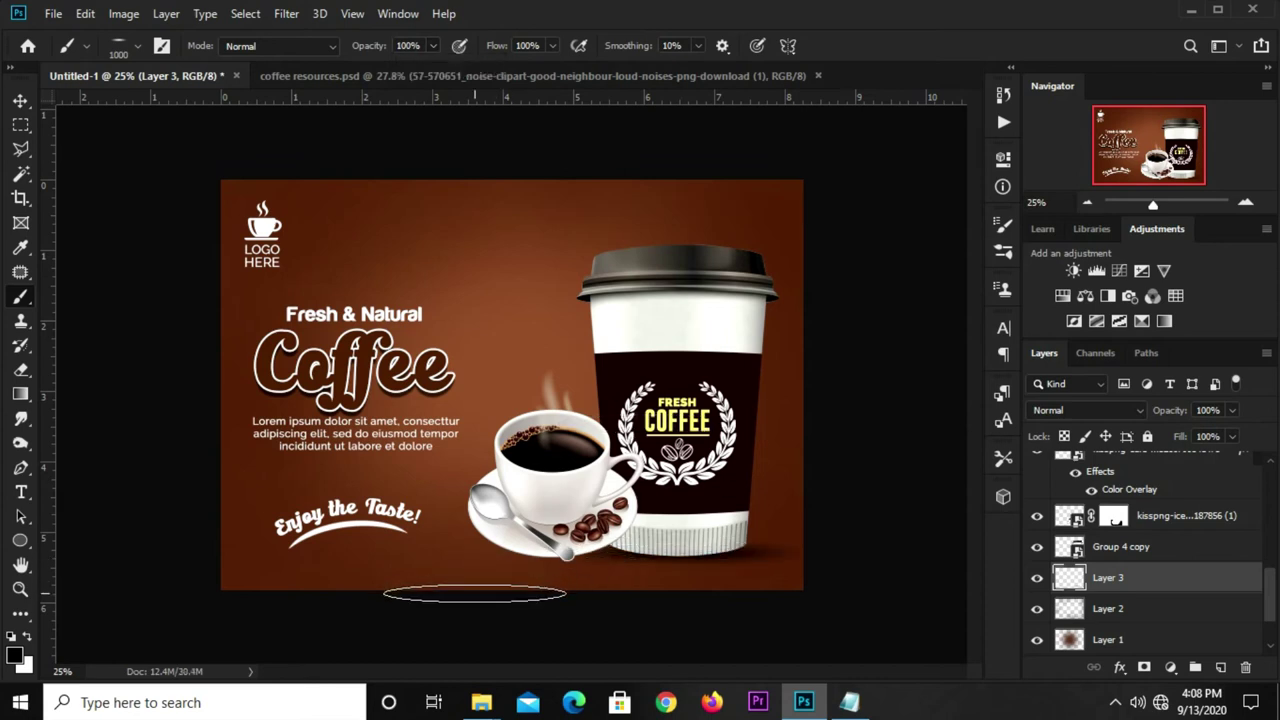
# - Nudge the shadow slightly left, adjust its opacity, and add empty Layer 4 from the kisspng layer
pyautogui.press('v')
pyautogui.moveTo(726, 592); pyautogui.dragTo(722, 592)
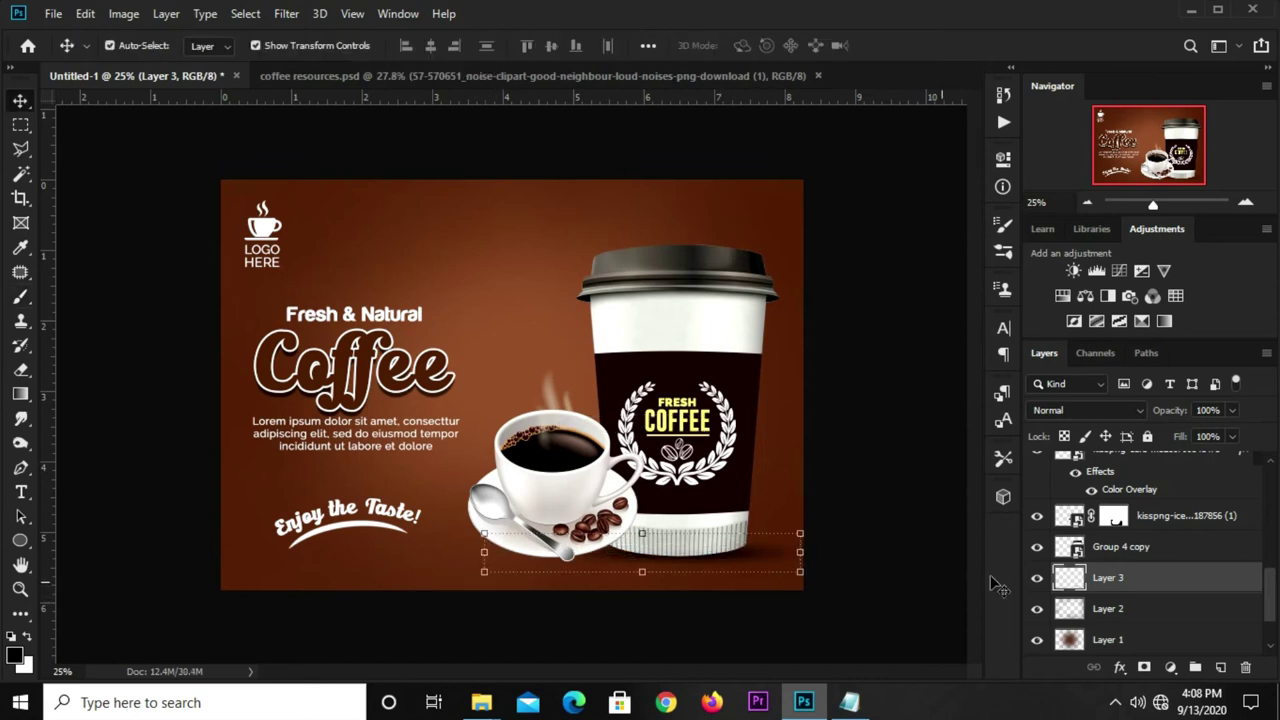
pyautogui.click(1231, 411)
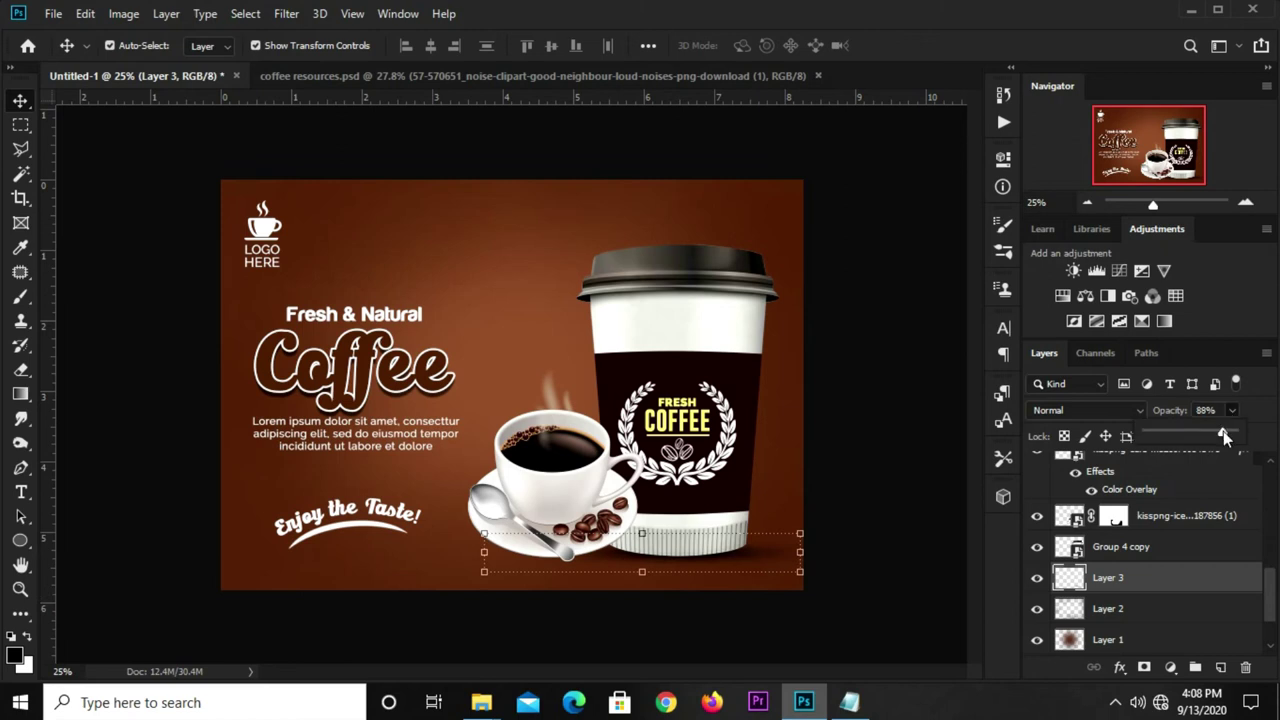
pyautogui.click(824, 474)
pyautogui.click(576, 527)
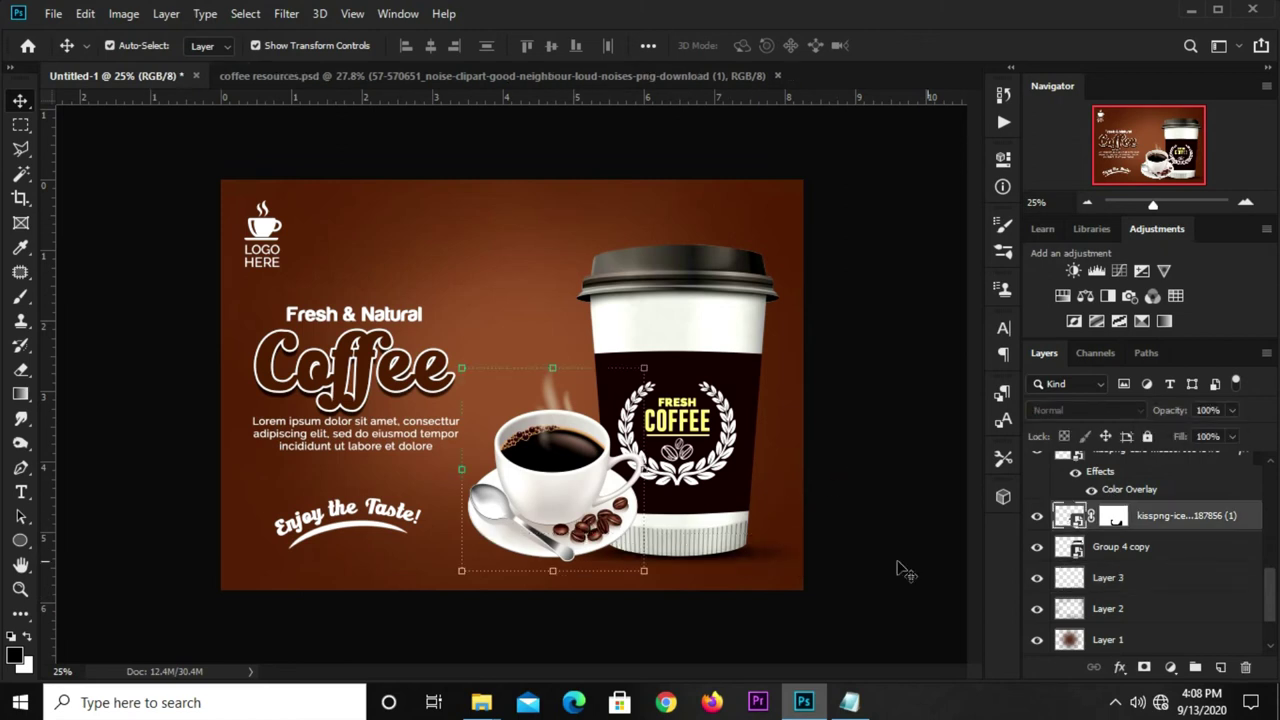
pyautogui.click(1221, 668)
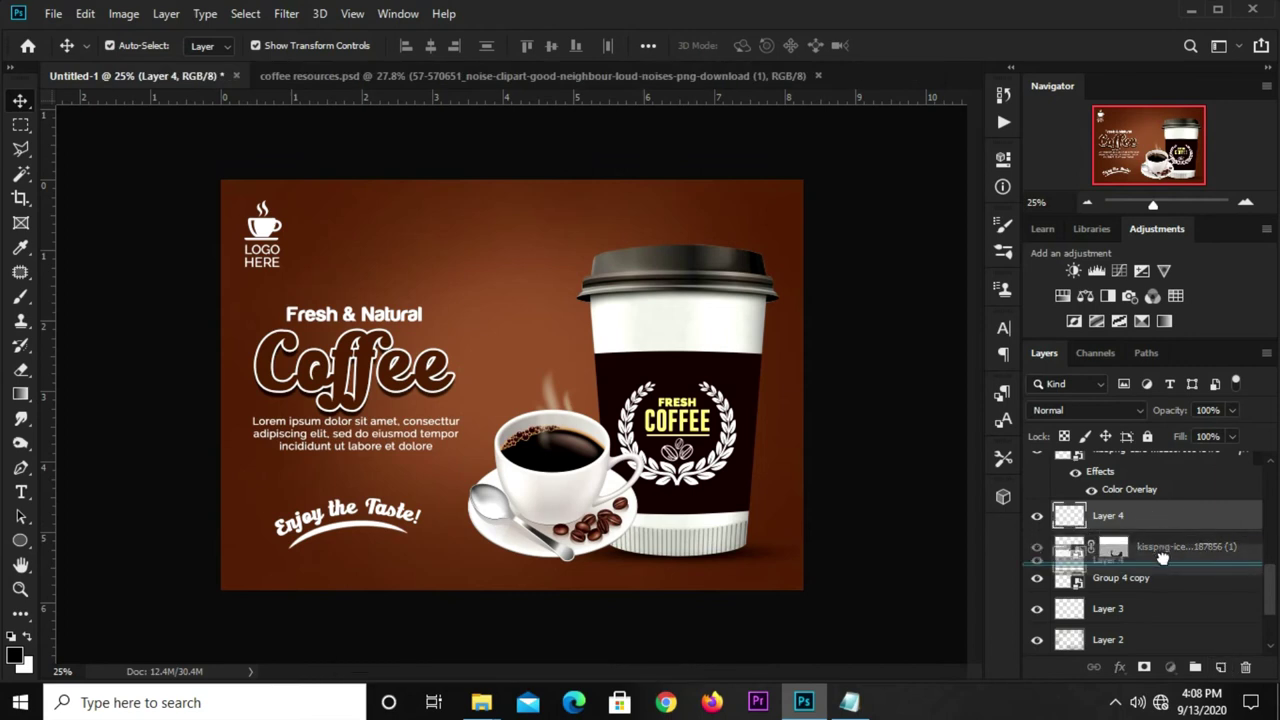
# - Move Layer 4 below the cup layer and paint a soft round dark spot on it
pyautogui.moveTo(1165, 521); pyautogui.dragTo(1160, 562)
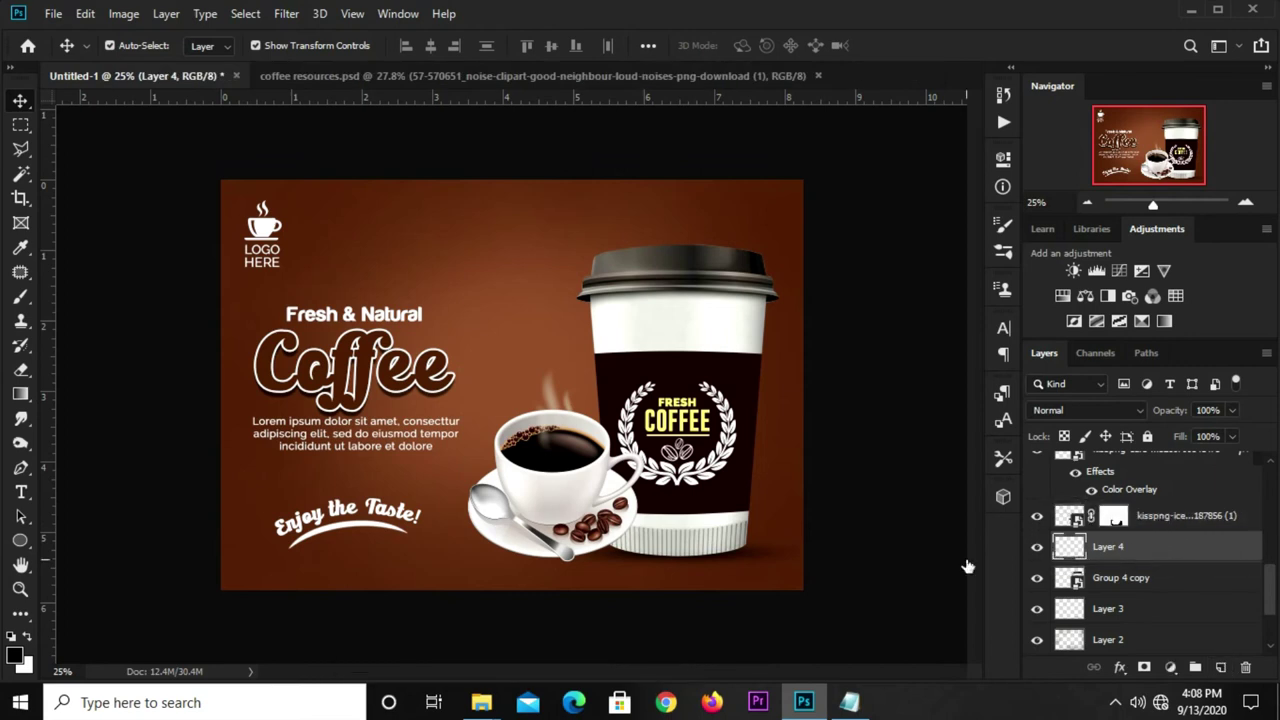
pyautogui.click(20, 297)
pyautogui.click(66, 297)
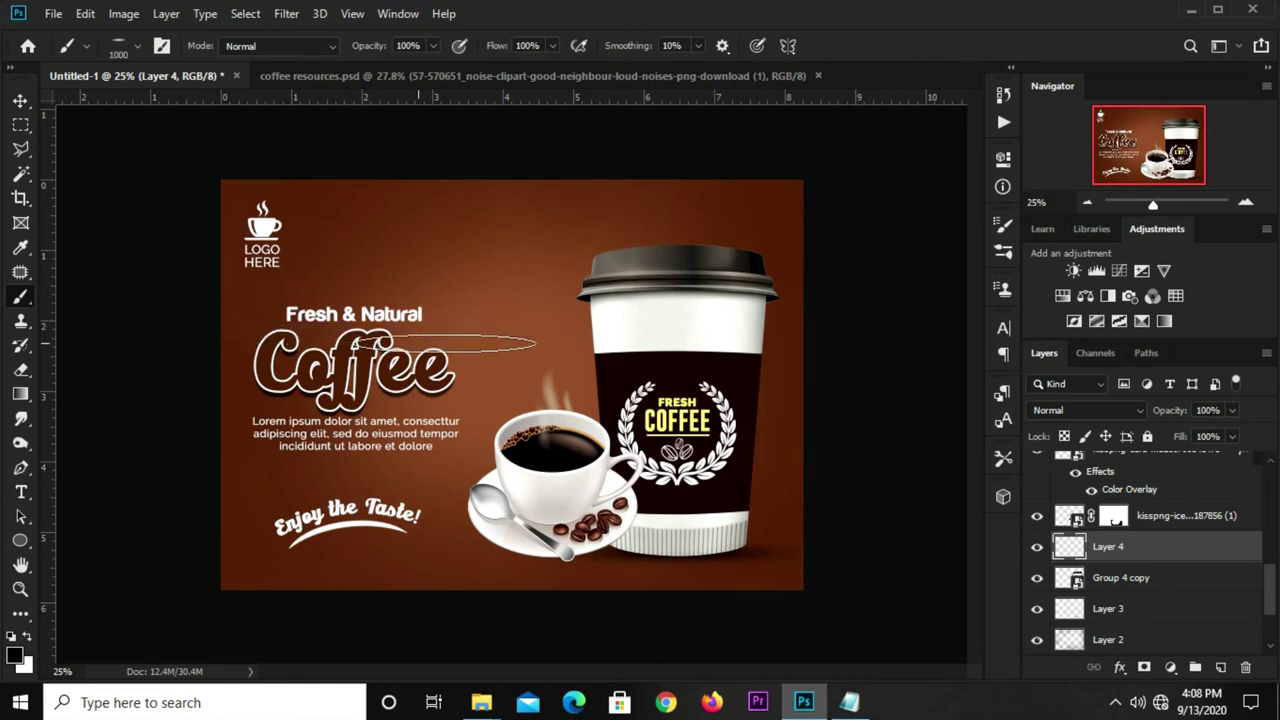
pyautogui.click(1004, 222)
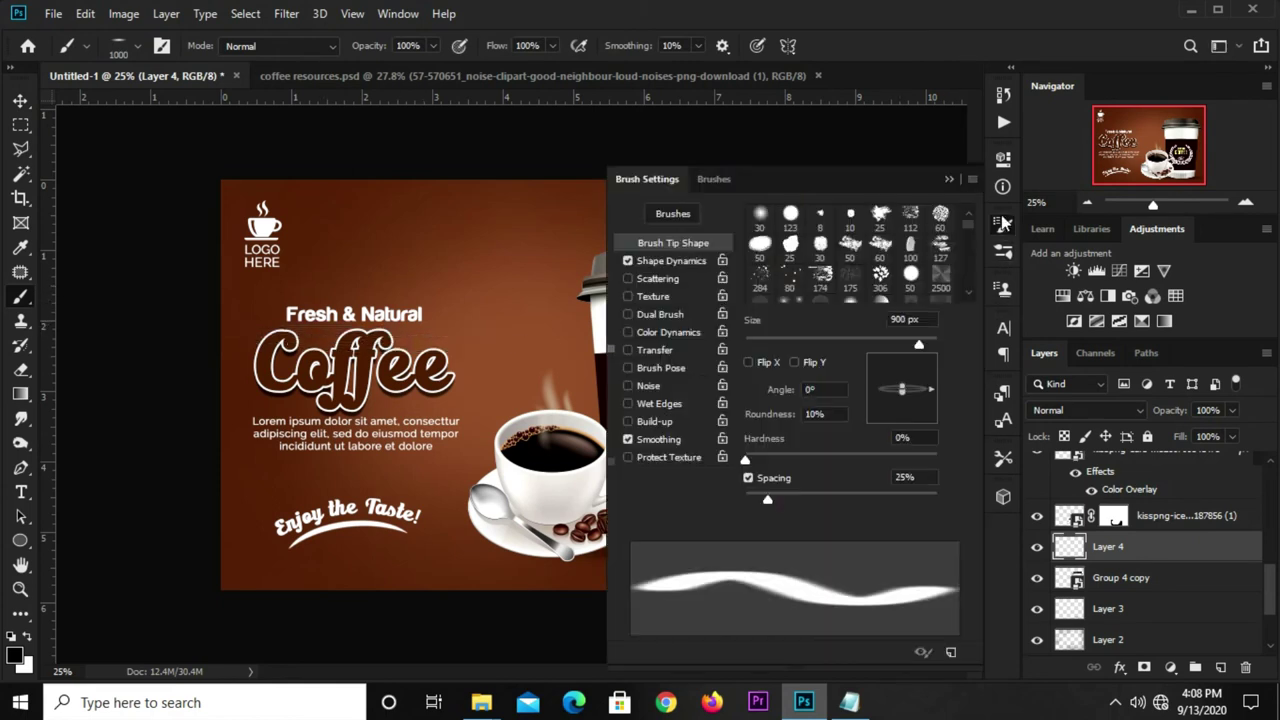
pyautogui.moveTo(899, 397); pyautogui.dragTo(904, 416)
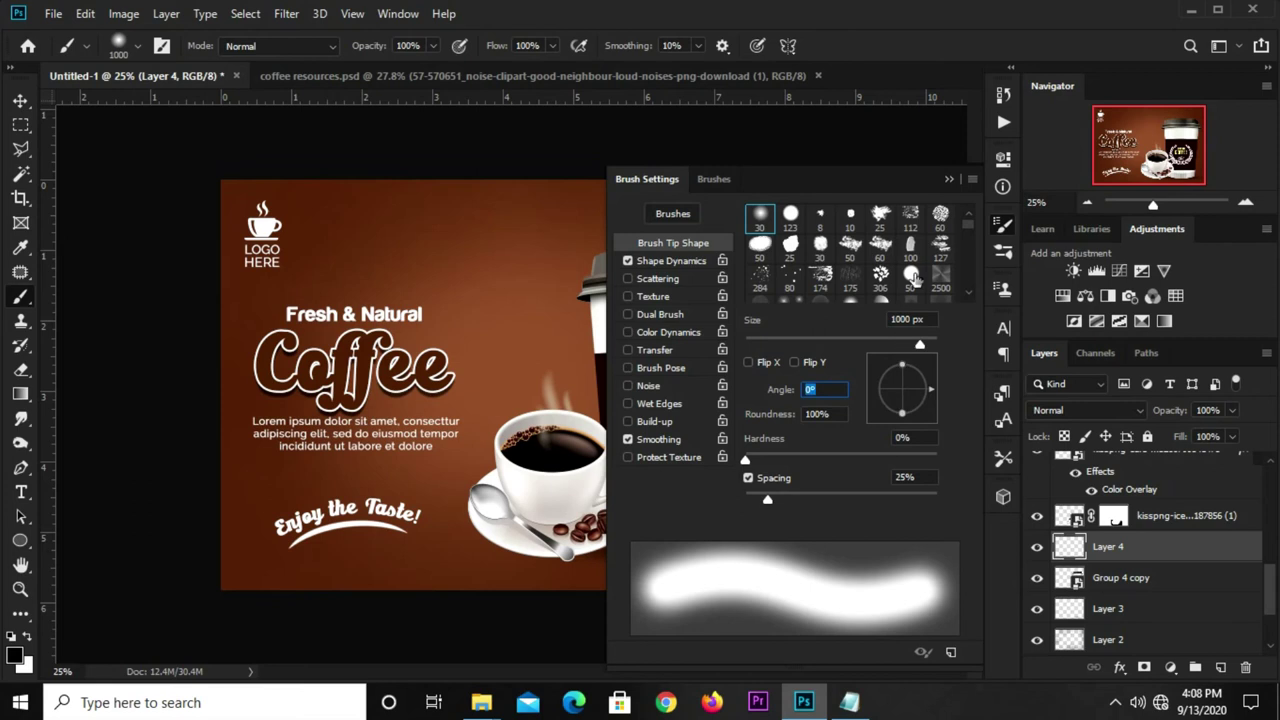
pyautogui.click(951, 181)
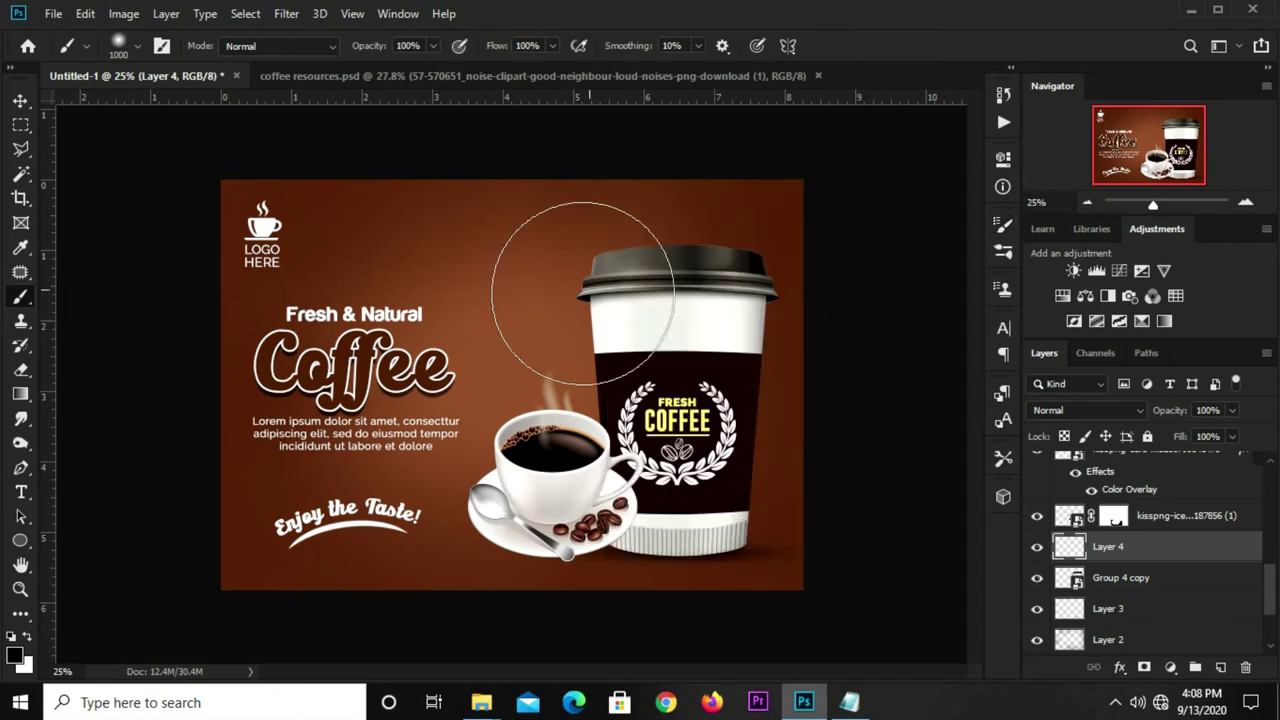
pyautogui.click(440, 335)
# - Squash the dark spot into a flat shadow positioned under the cup and saucer
pyautogui.press('v')
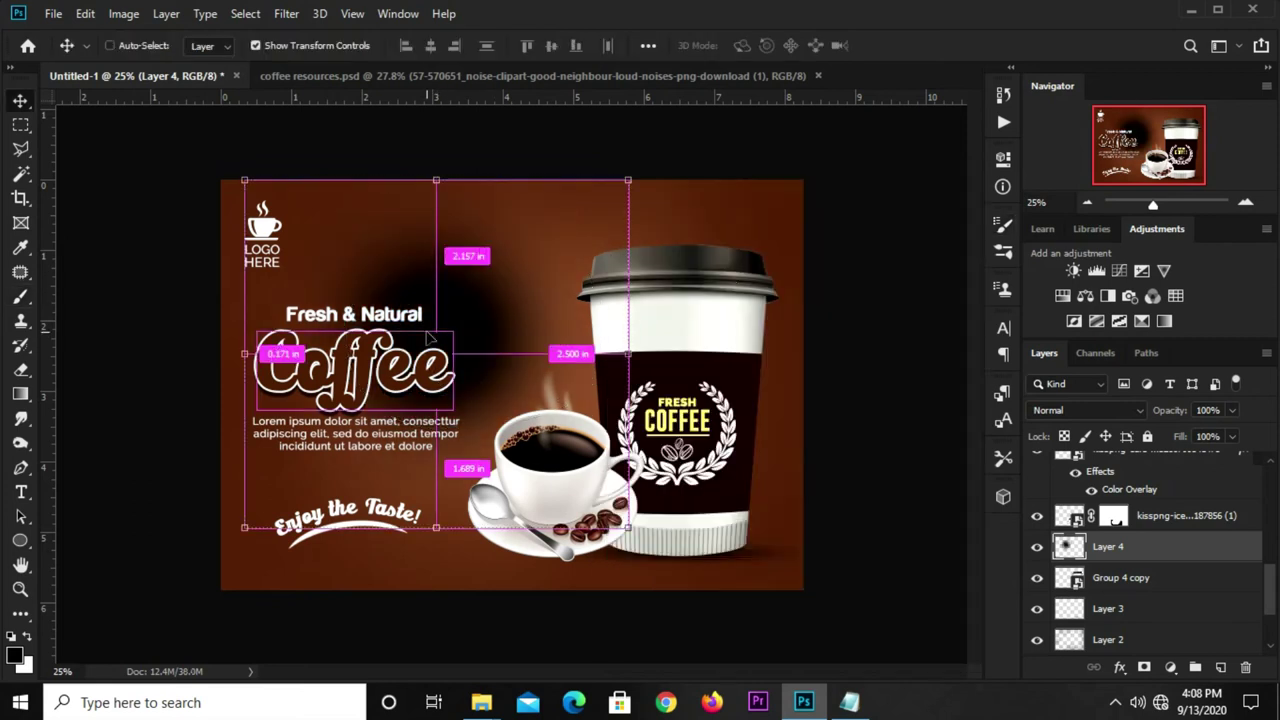
pyautogui.hotkey('ctrl', 't')
pyautogui.moveTo(449, 178)
pyautogui.mouseDown()
pyautogui.moveTo(436, 469)
pyautogui.moveTo(547, 563)
pyautogui.mouseUp()
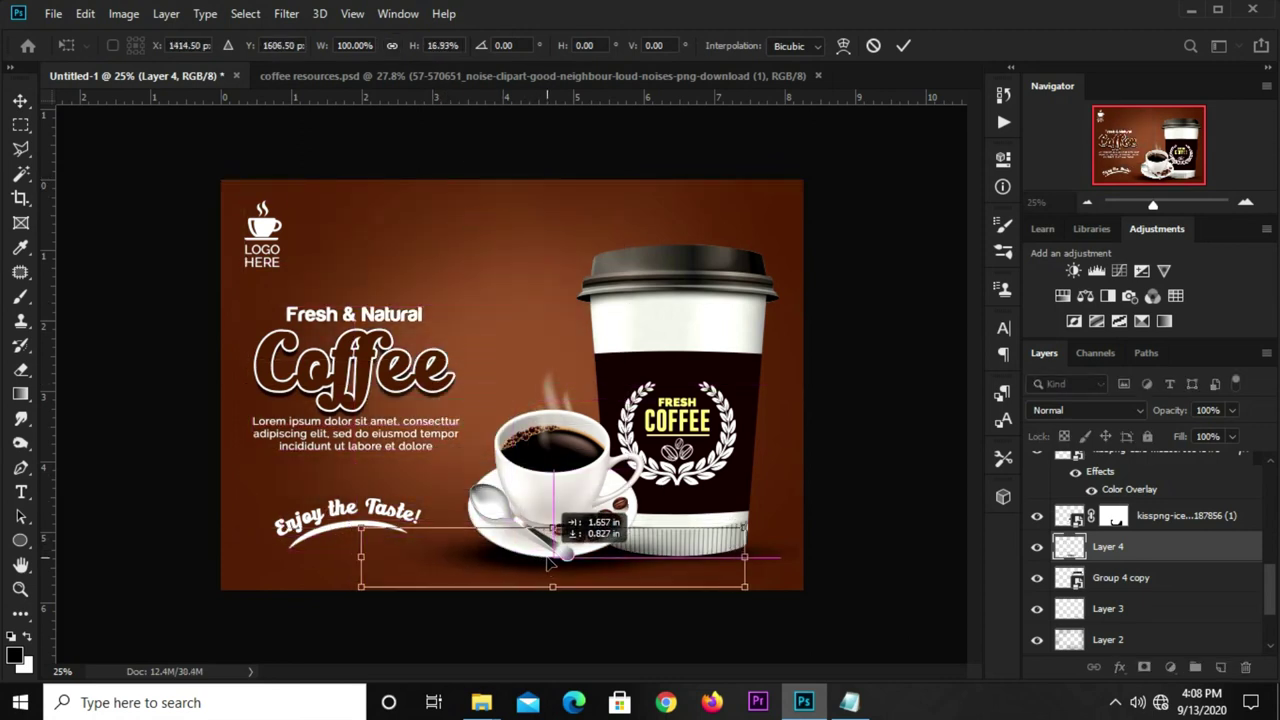
pyautogui.moveTo(547, 563); pyautogui.dragTo(552, 556)
pyautogui.press('Down')
pyautogui.press('Down')
pyautogui.press('Down')
pyautogui.press('Down')
pyautogui.press('Down')
pyautogui.press('Down')
pyautogui.press('Down')
pyautogui.press('Down')
pyautogui.press('Down')
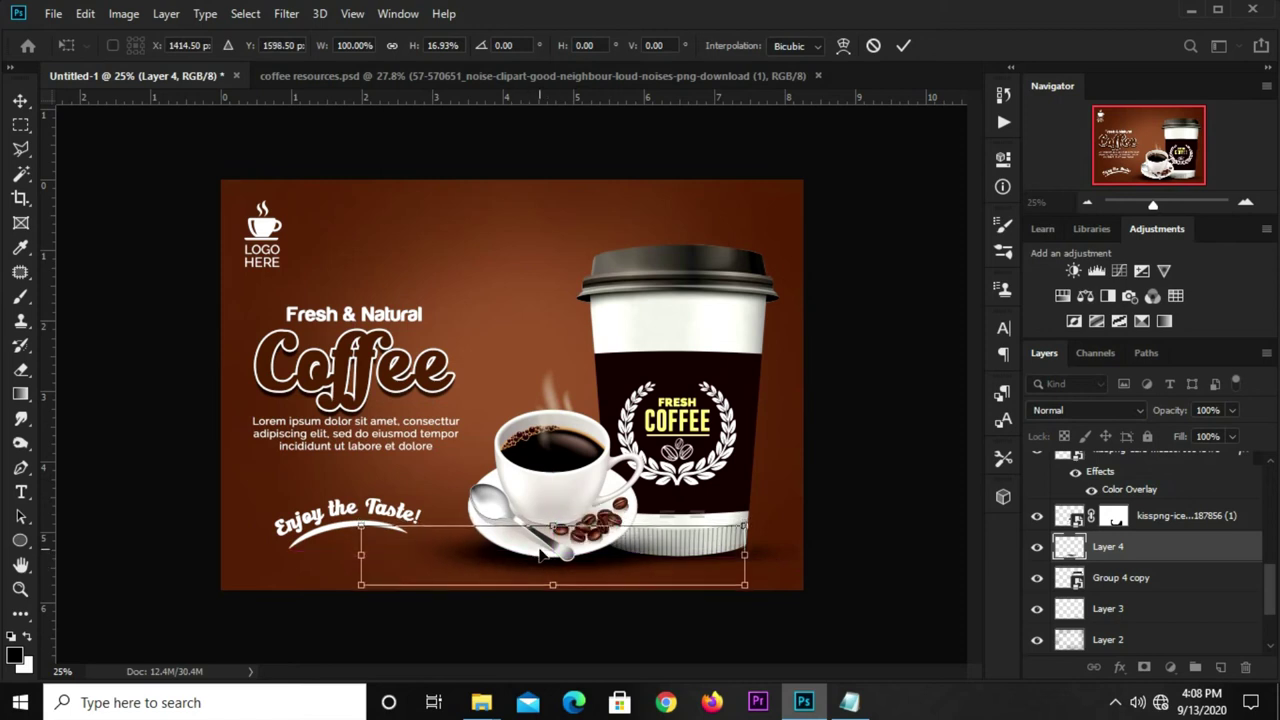
pyautogui.press('Return')
# - Set Layer 4's opacity to 78% and move it below Group 4 copy
pyautogui.click(1231, 437)
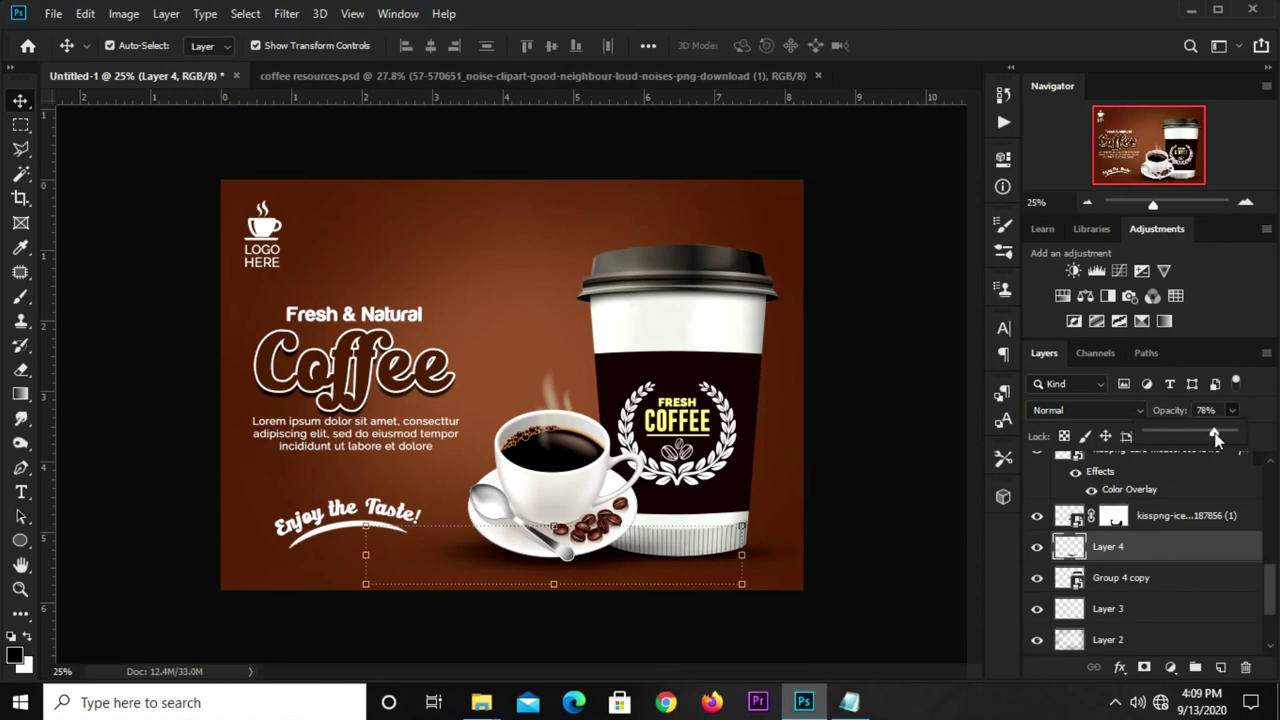
pyautogui.click(885, 469)
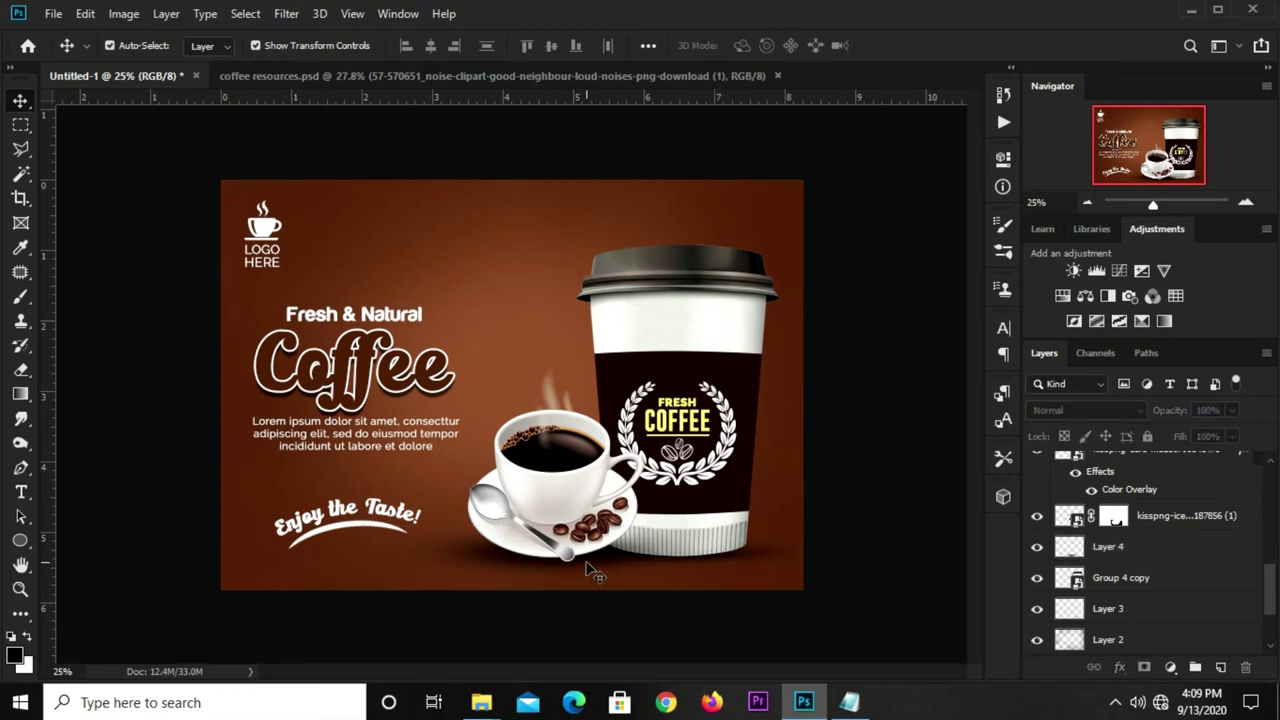
pyautogui.click(693, 487)
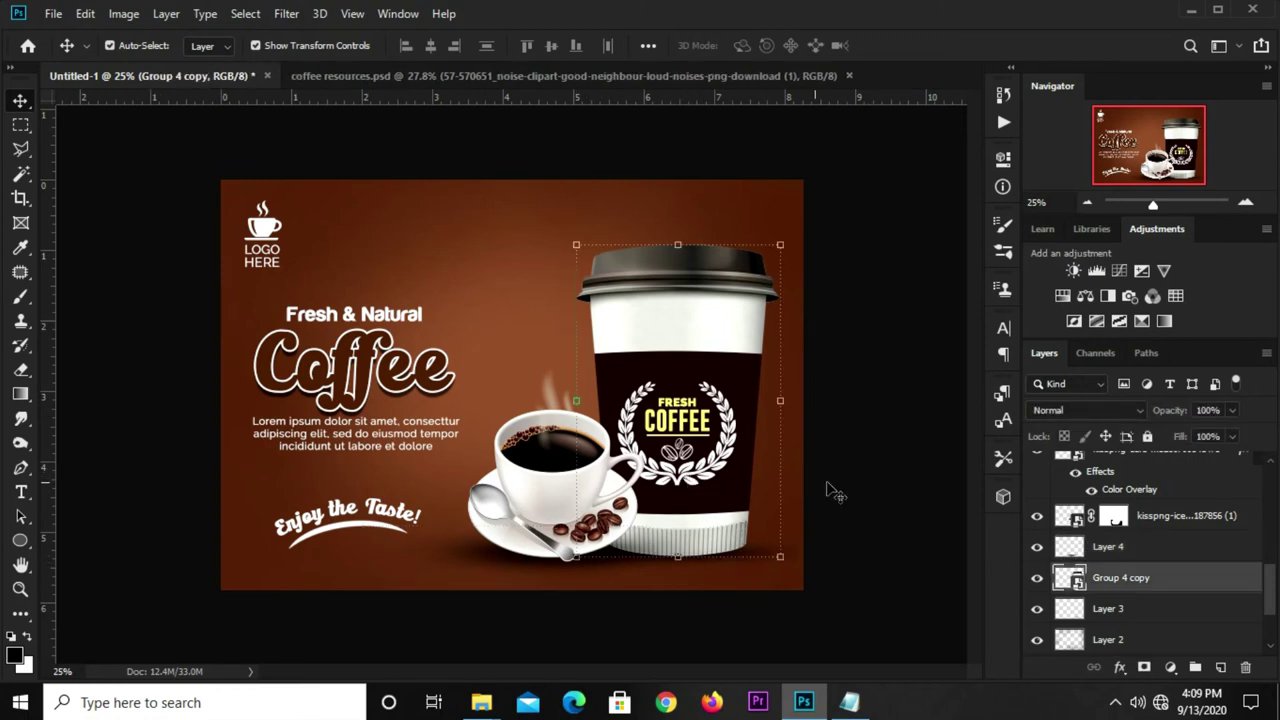
pyautogui.click(505, 560)
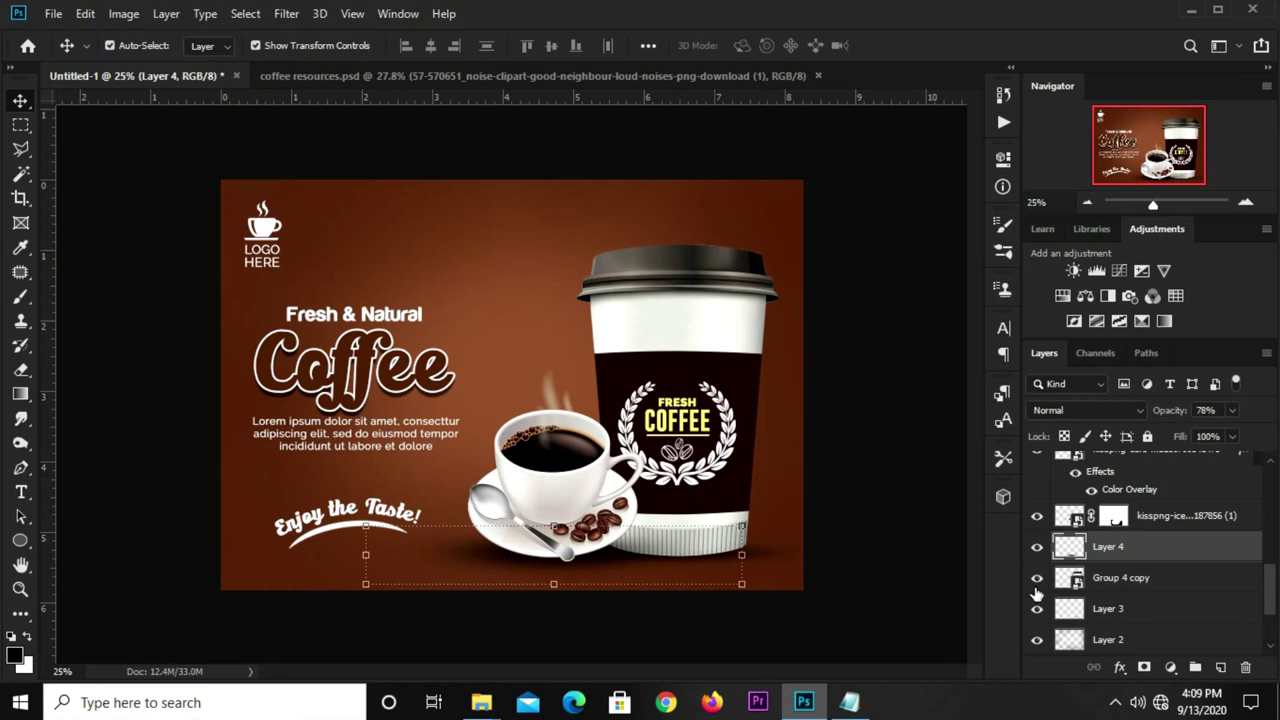
pyautogui.moveTo(1180, 556); pyautogui.dragTo(1240, 592)
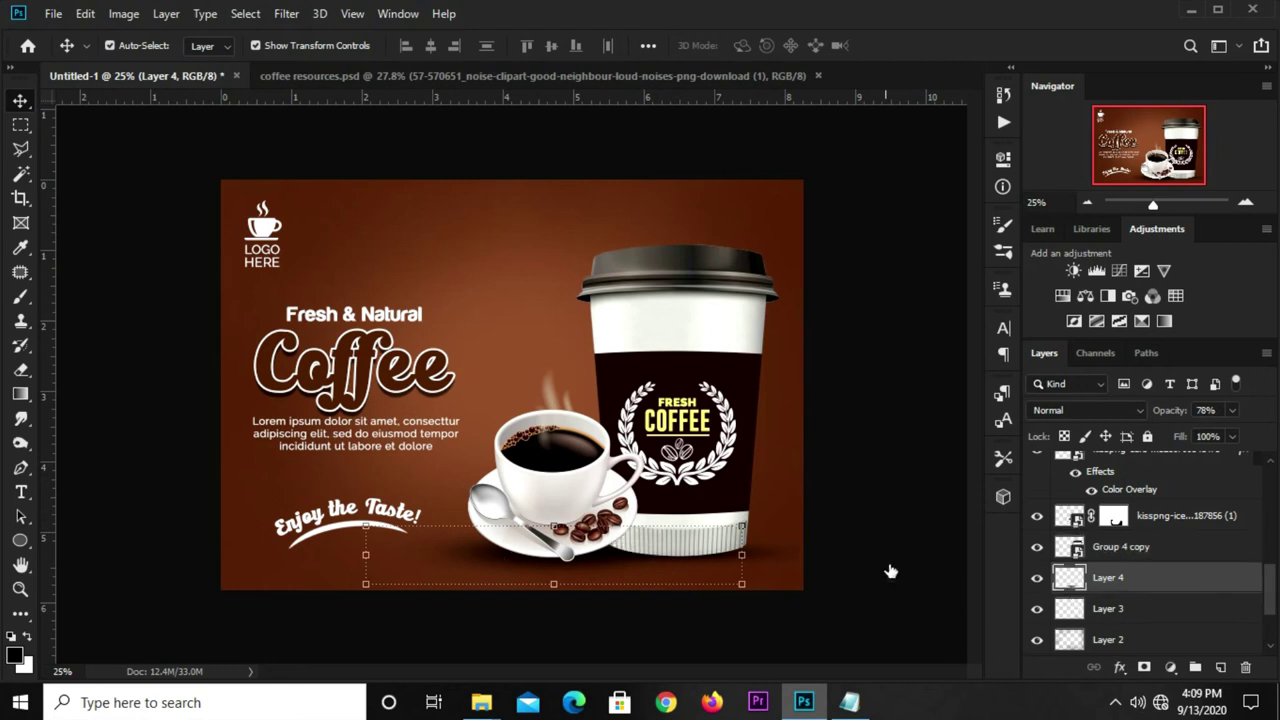
pyautogui.click(857, 497)
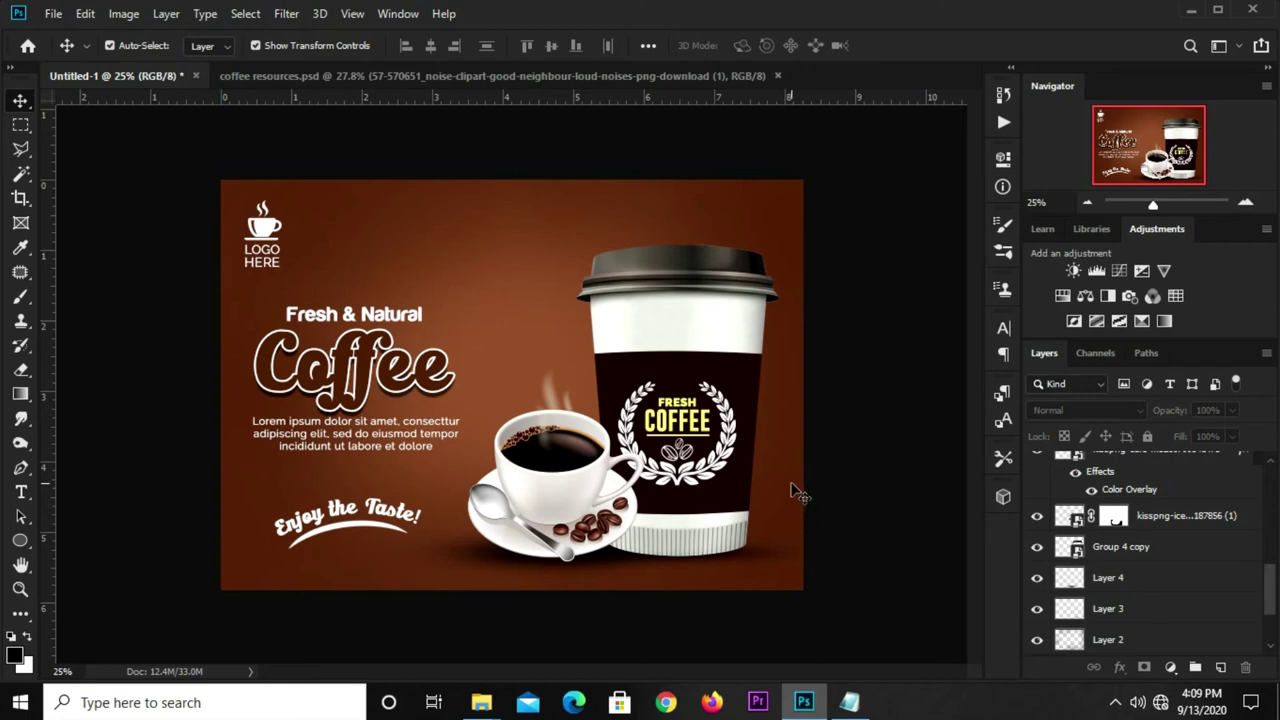
# - Fit the banner in view and pick a small falling bean in the coffee resources file
pyautogui.hotkey('ctrl', '0')
pyautogui.hotkey('ctrl', '-')
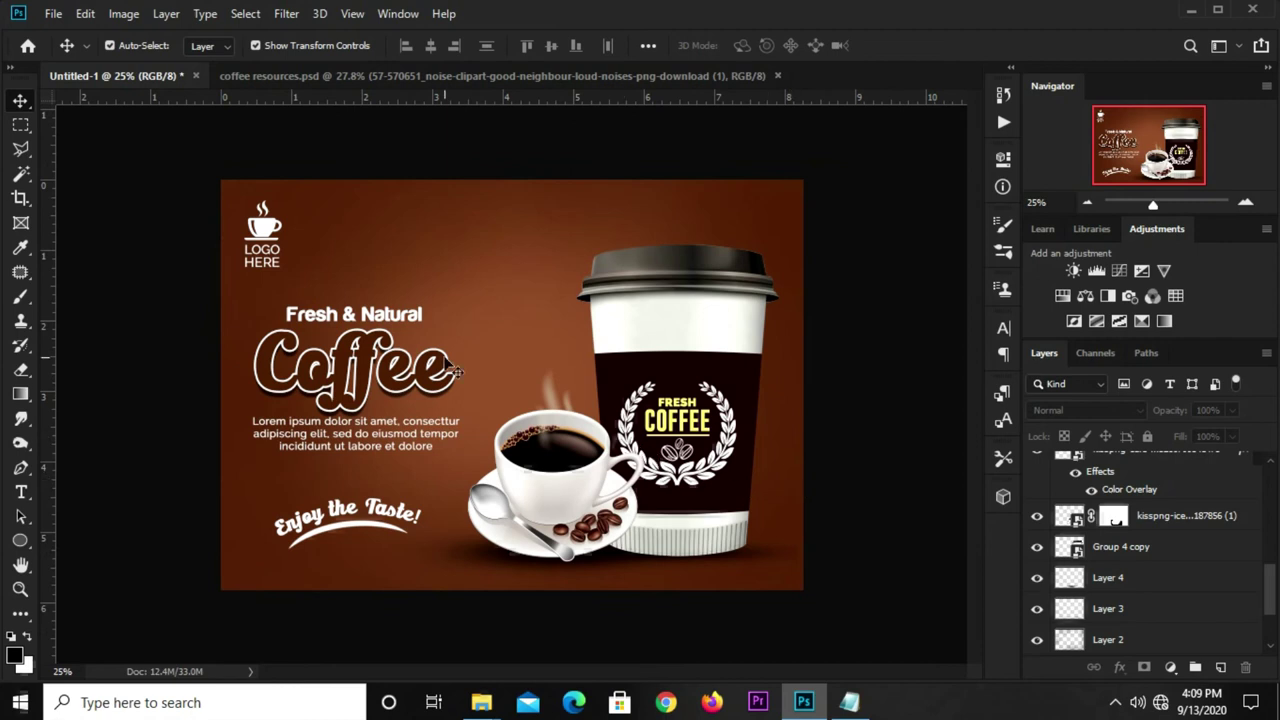
pyautogui.click(462, 80)
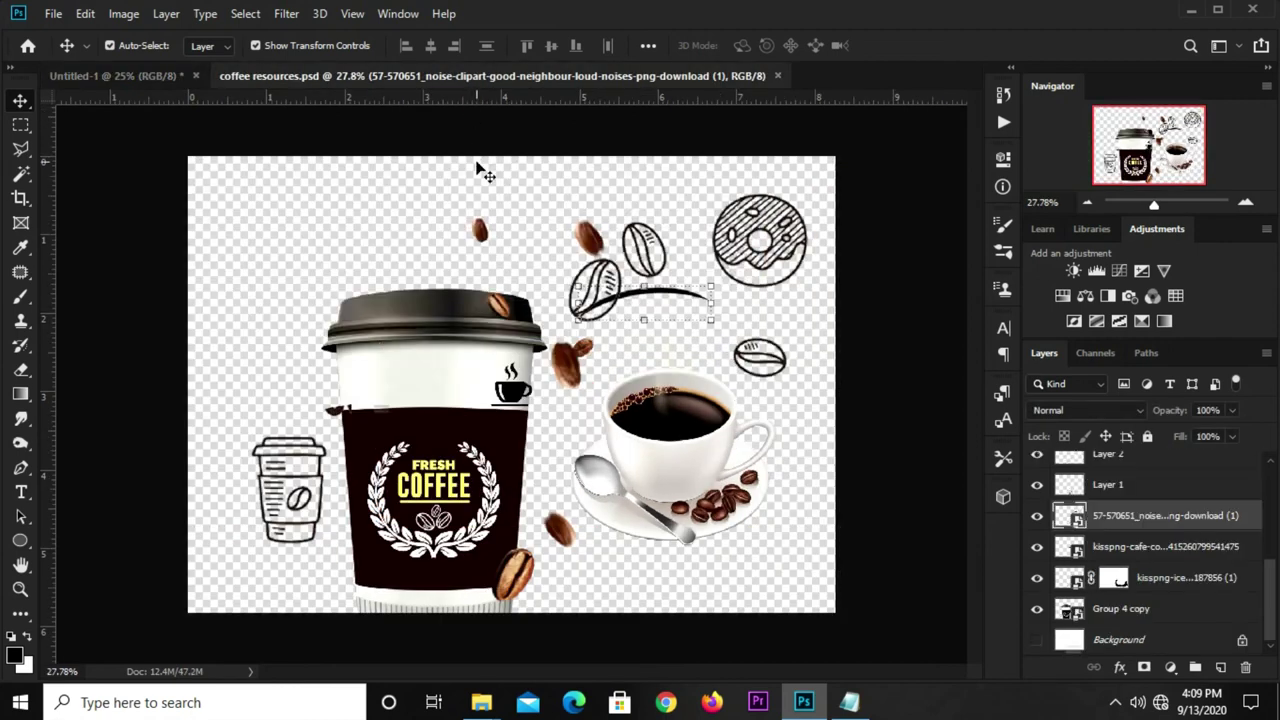
pyautogui.click(604, 256)
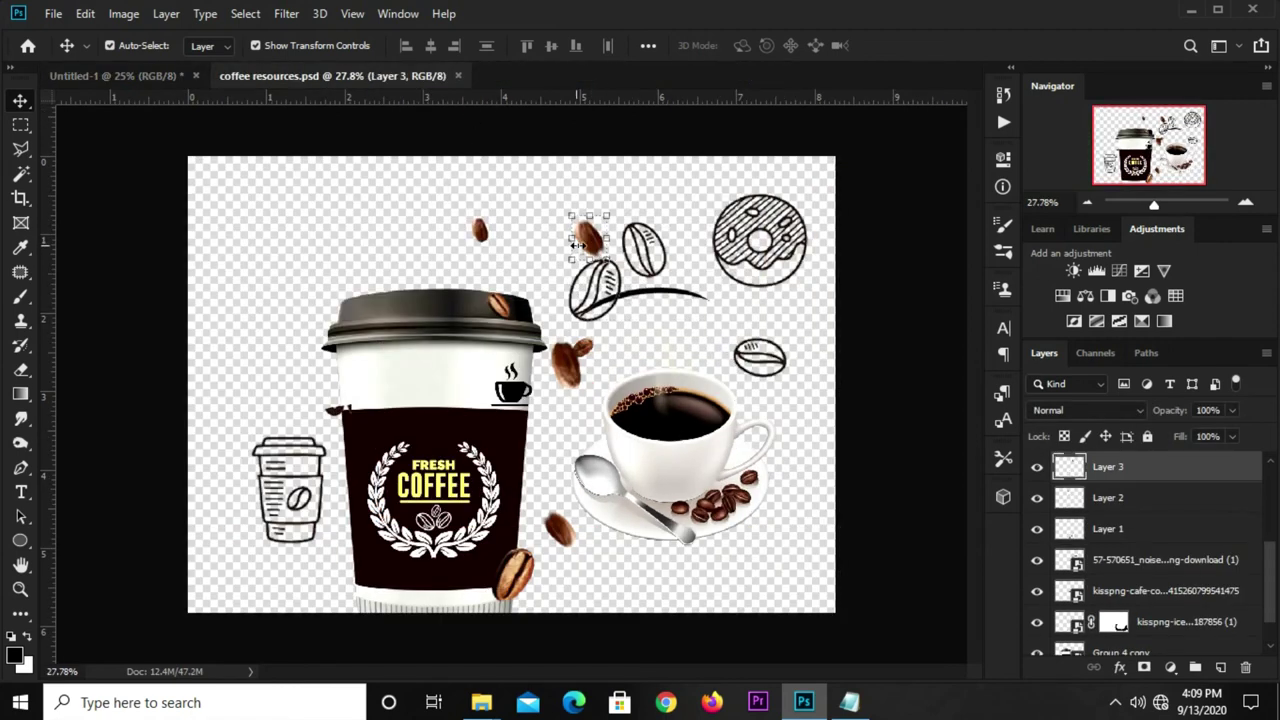
pyautogui.moveTo(595, 252); pyautogui.dragTo(584, 229)
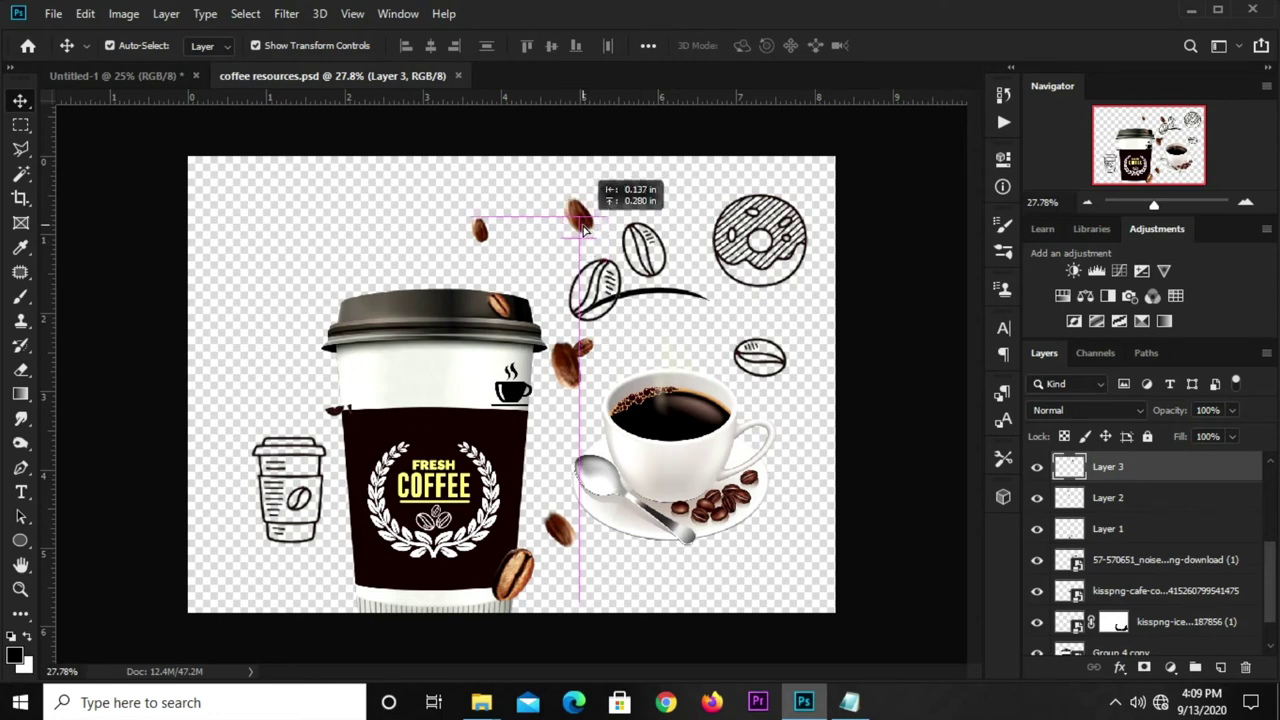
# - Bring that bean into the poster, slightly rotated, at the cup's right edge
pyautogui.moveTo(580, 220)
pyautogui.mouseDown()
pyautogui.moveTo(575, 385)
pyautogui.moveTo(123, 78)
pyautogui.mouseUp()
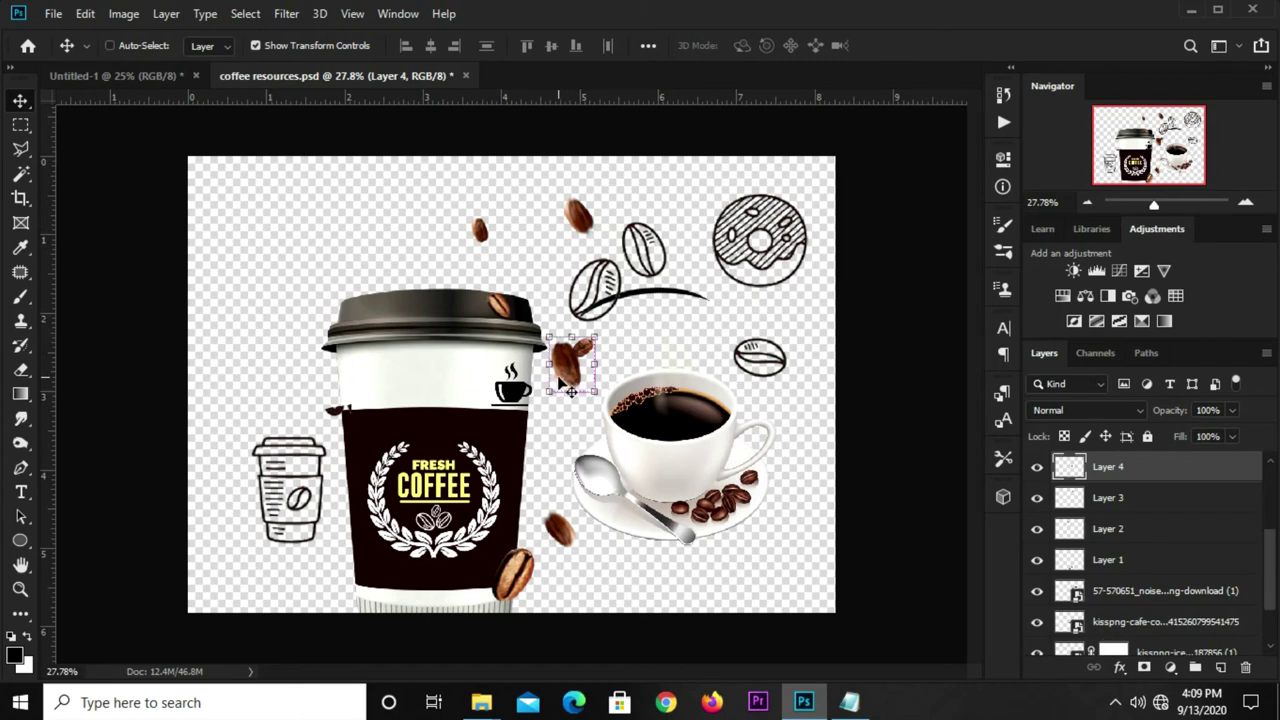
pyautogui.click(123, 78)
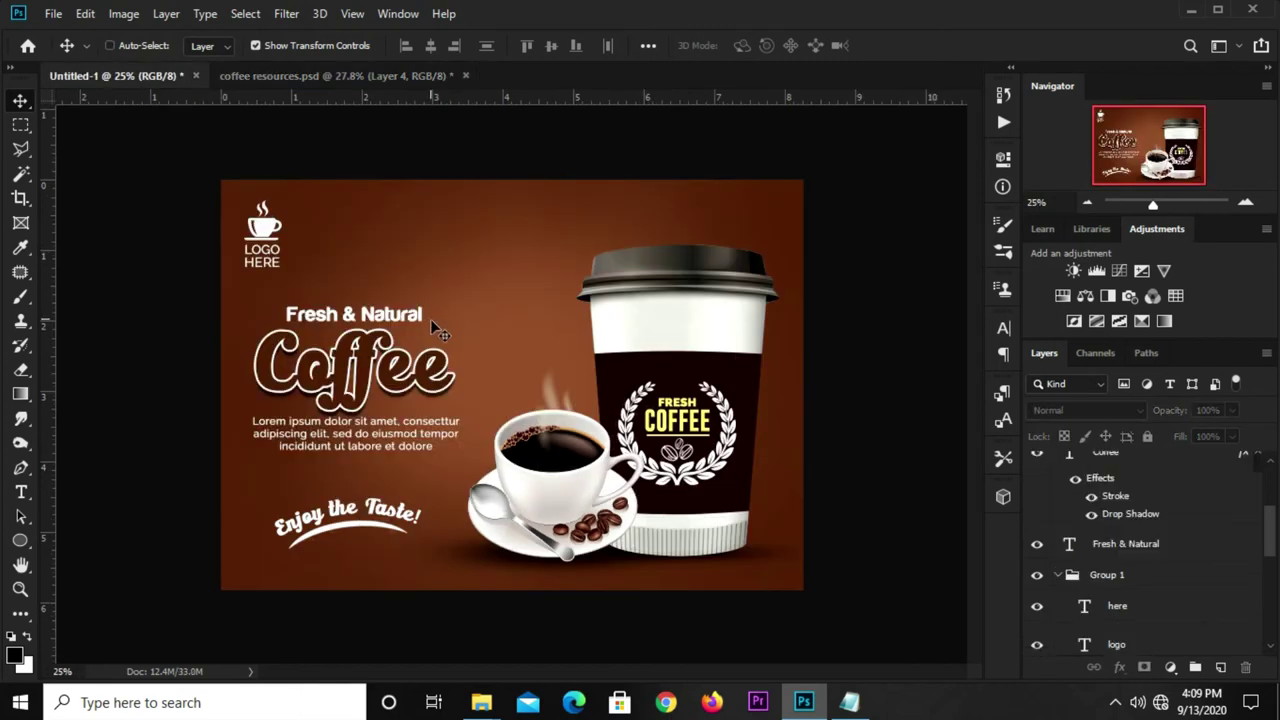
pyautogui.moveTo(430, 319)
pyautogui.mouseDown()
pyautogui.moveTo(513, 397)
pyautogui.moveTo(758, 479)
pyautogui.mouseUp()
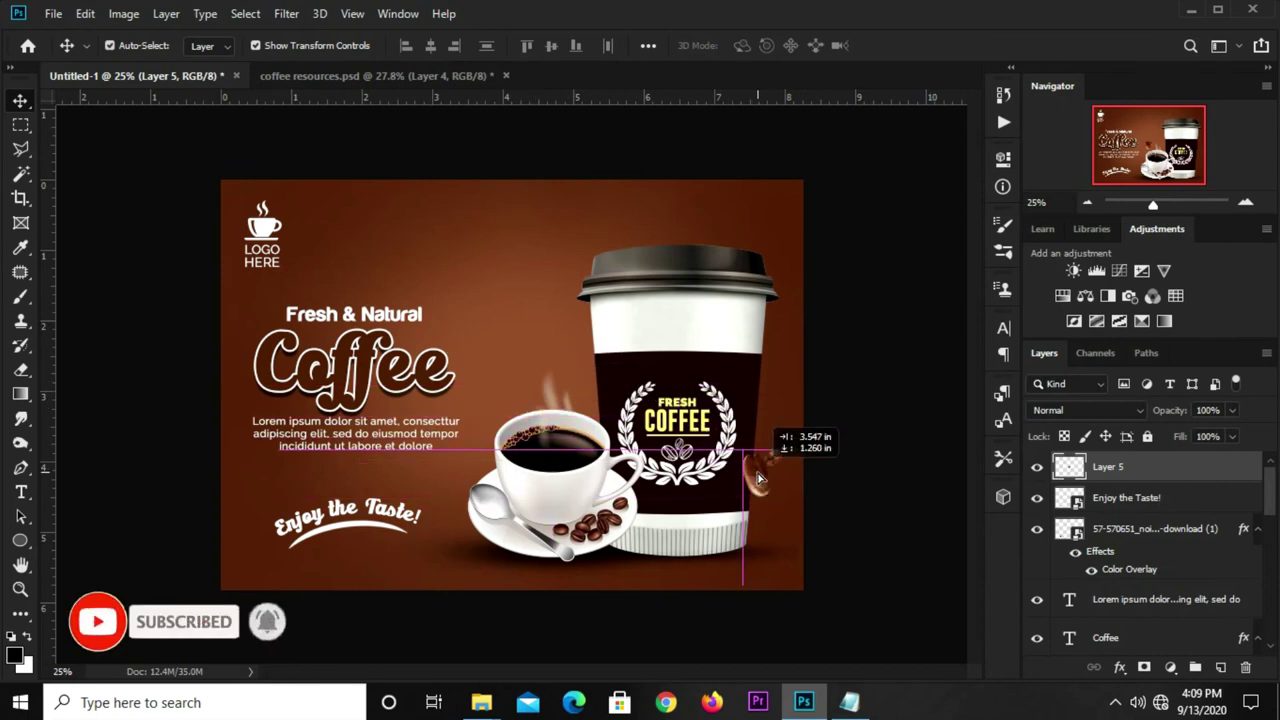
pyautogui.moveTo(758, 479); pyautogui.dragTo(780, 430)
pyautogui.press('Return')
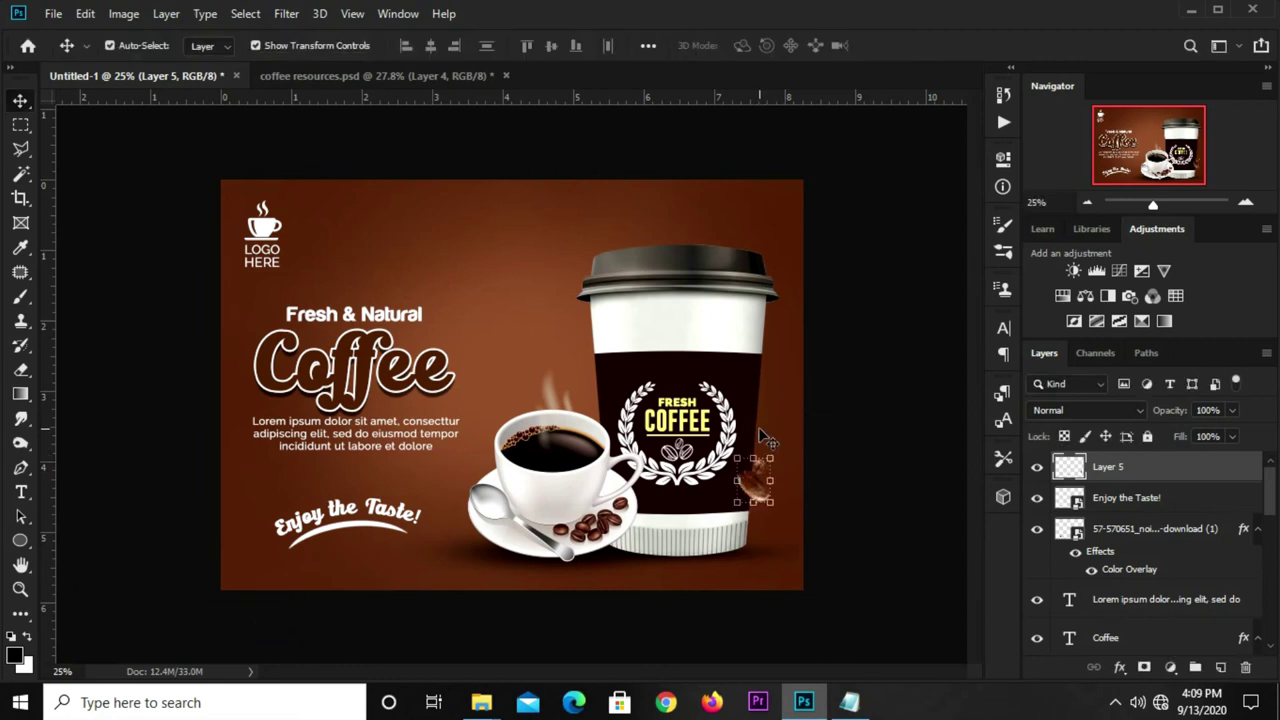
# - Add the bottom bean from the resources file above the cup, shrunk and slightly tilted
pyautogui.click(344, 75)
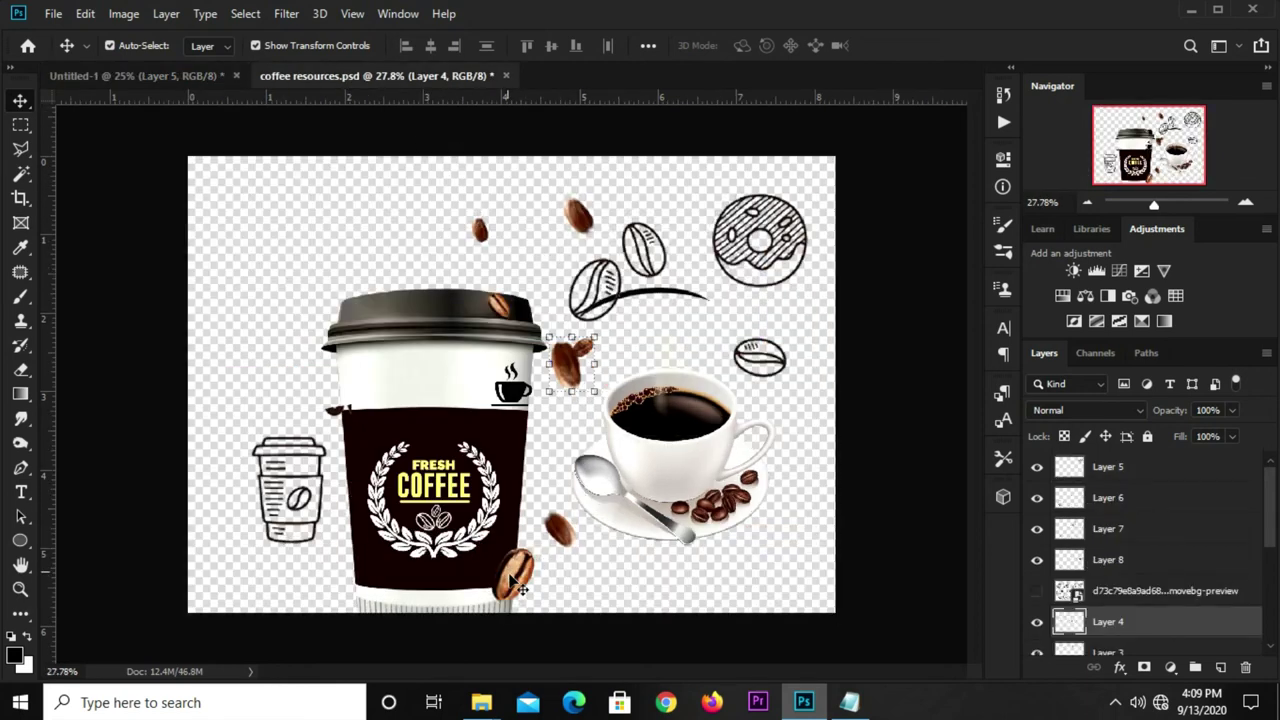
pyautogui.click(528, 592)
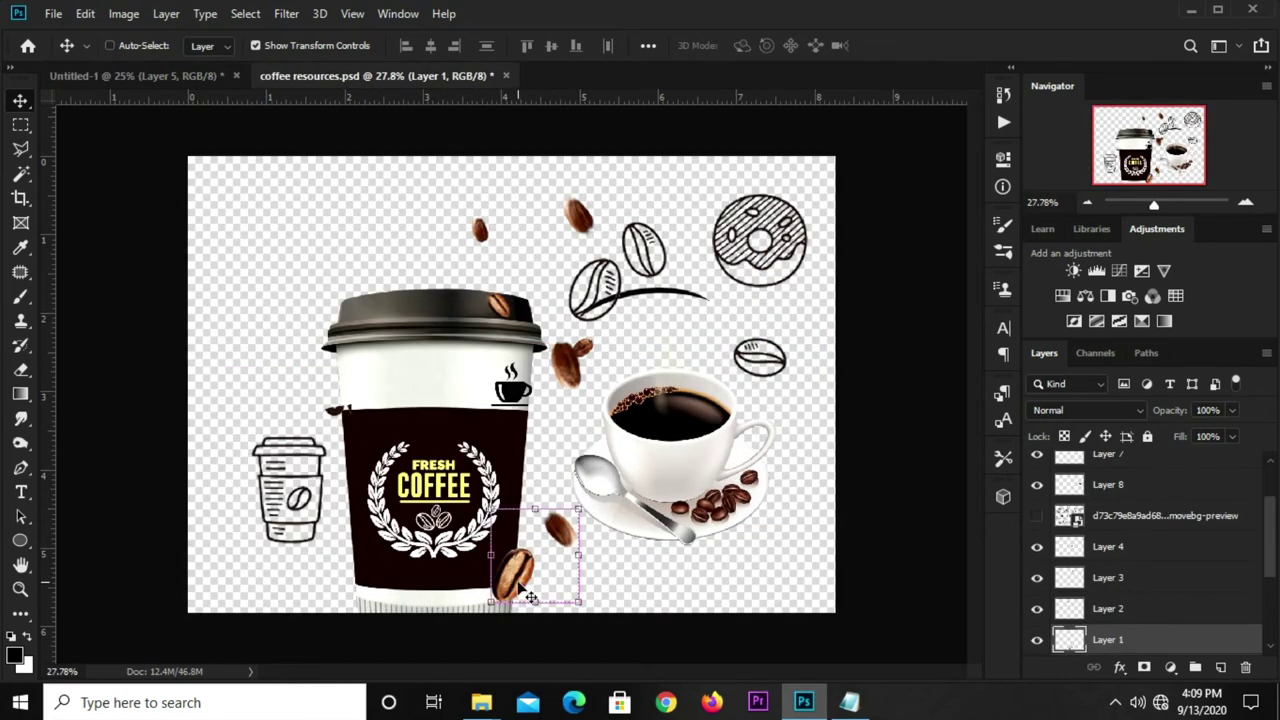
pyautogui.click(168, 75)
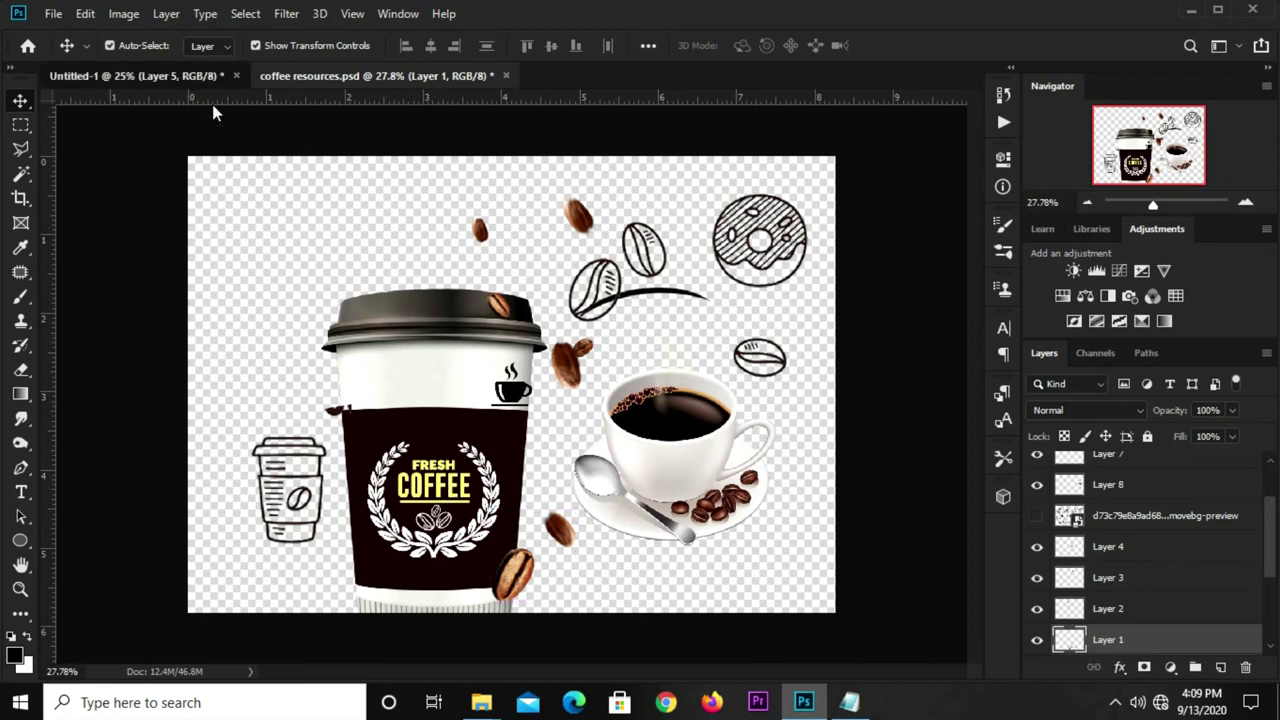
pyautogui.moveTo(340, 195)
pyautogui.mouseDown()
pyautogui.moveTo(494, 400)
pyautogui.moveTo(505, 317)
pyautogui.moveTo(494, 334)
pyautogui.mouseUp()
pyautogui.hotkey('ctrl', 't')
pyautogui.moveTo(545, 252)
pyautogui.mouseDown()
pyautogui.moveTo(530, 255)
pyautogui.moveTo(551, 264)
pyautogui.mouseUp()
pyautogui.click(902, 48)
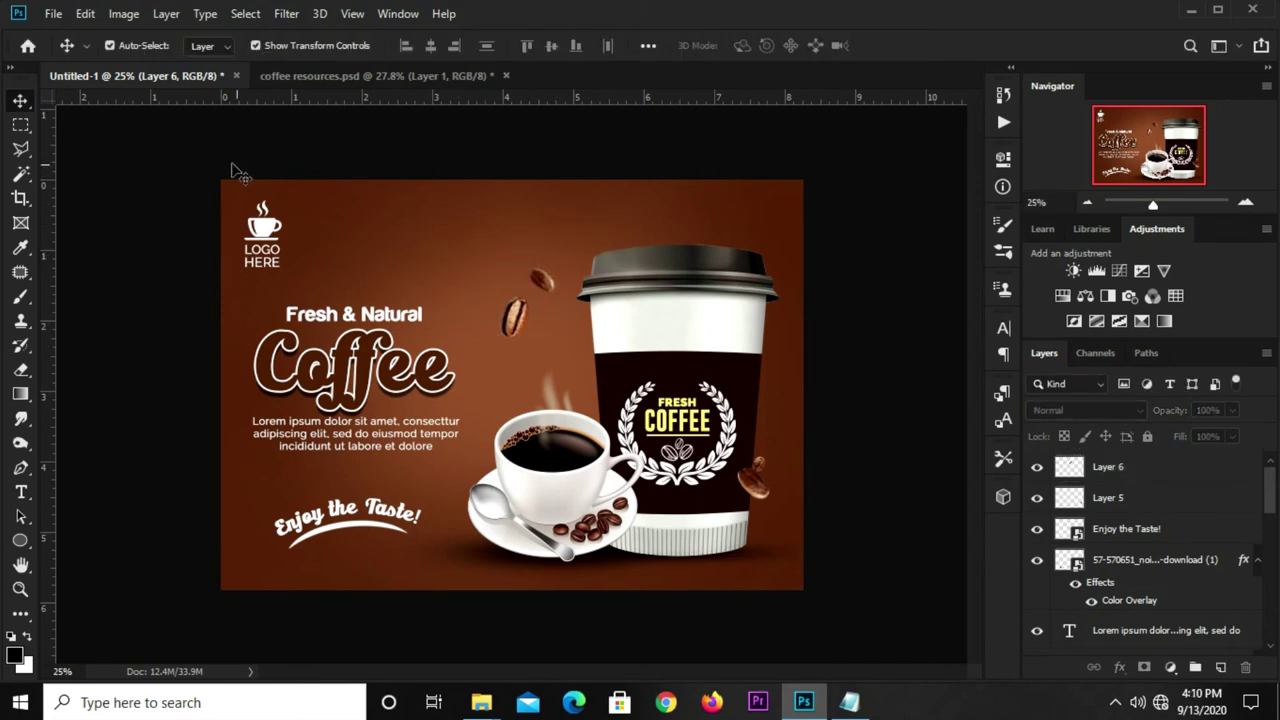
# - Bring the top bean from coffee resources into the poster at the cup's upper right
pyautogui.click(316, 75)
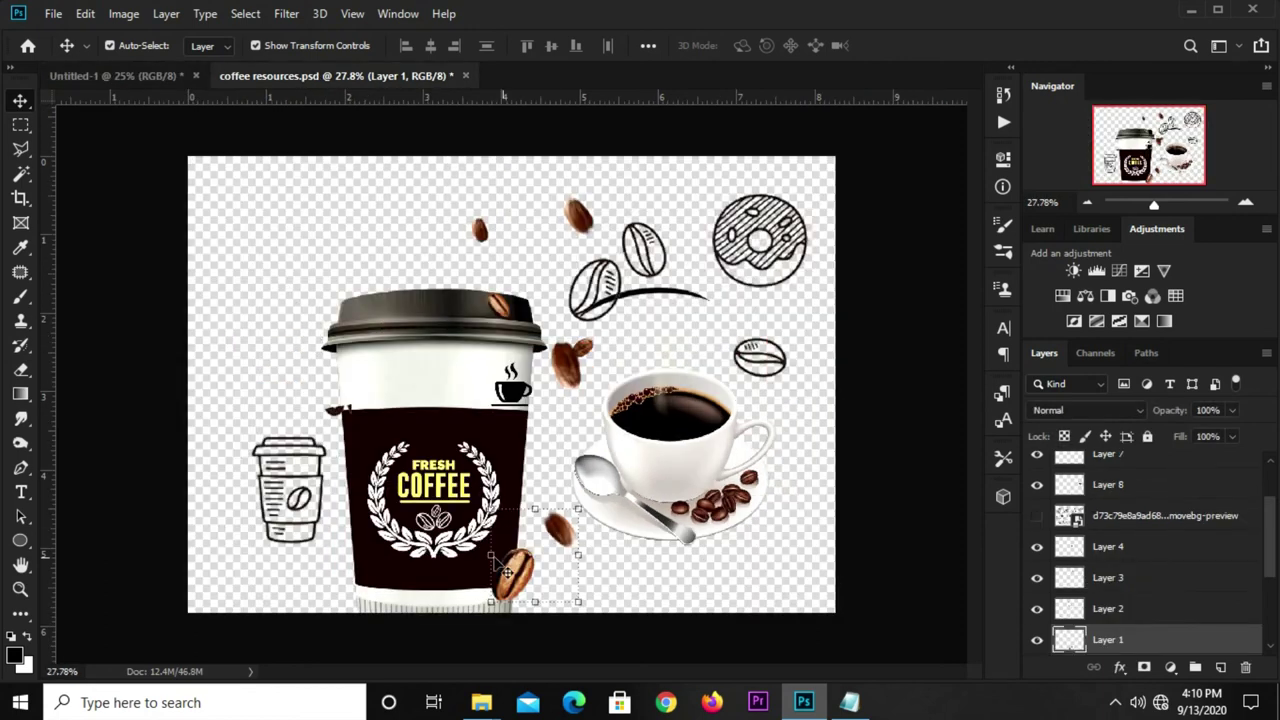
pyautogui.click(581, 224)
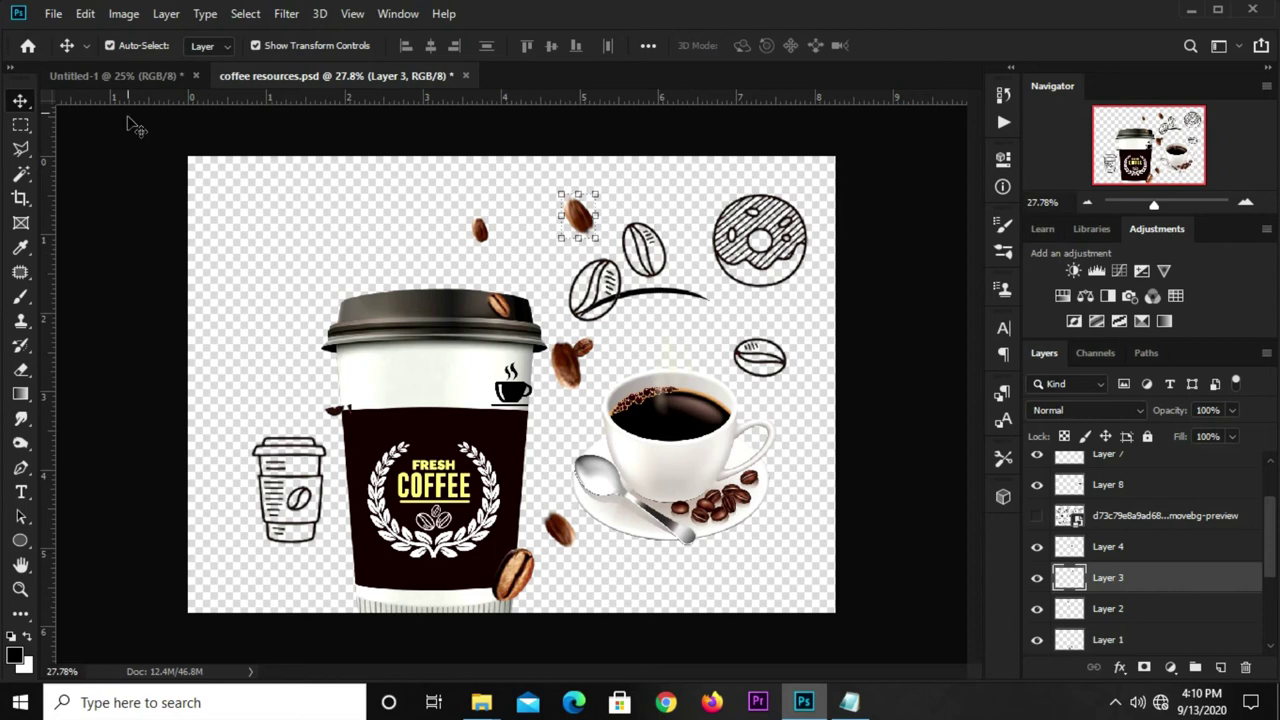
pyautogui.moveTo(148, 117)
pyautogui.mouseDown()
pyautogui.moveTo(512, 385)
pyautogui.moveTo(785, 380)
pyautogui.moveTo(798, 352)
pyautogui.moveTo(827, 371)
pyautogui.mouseUp()
pyautogui.hotkey('ctrl', 't')
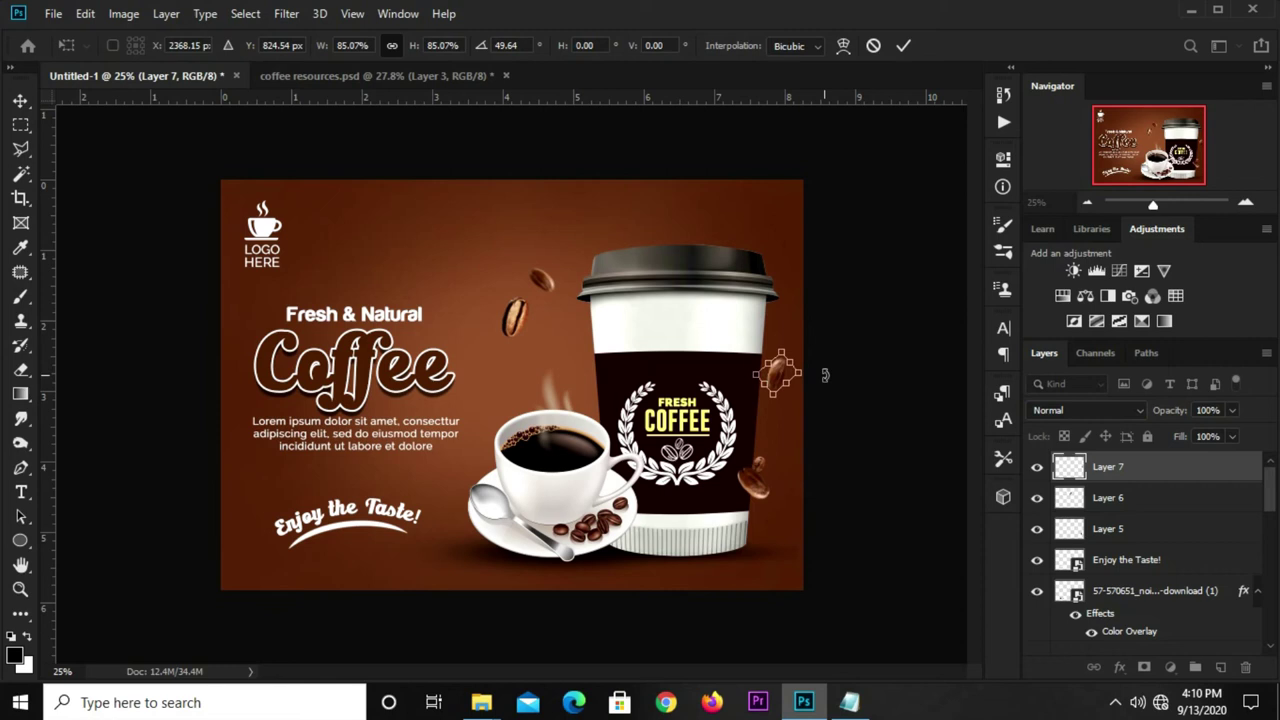
pyautogui.press('Return')
pyautogui.click(826, 350)
# - Add the pair of beans from the resources file, tilted beside 'Enjoy the Taste!'
pyautogui.click(358, 77)
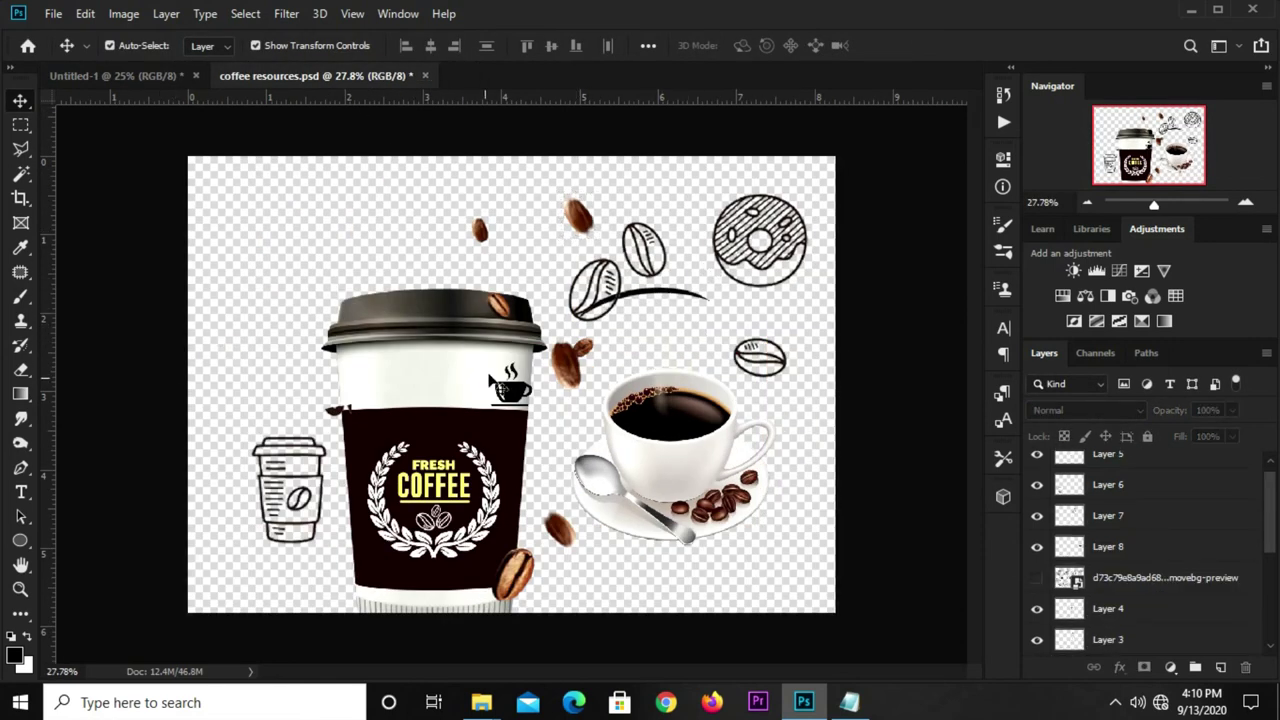
pyautogui.click(494, 396)
pyautogui.click(505, 316)
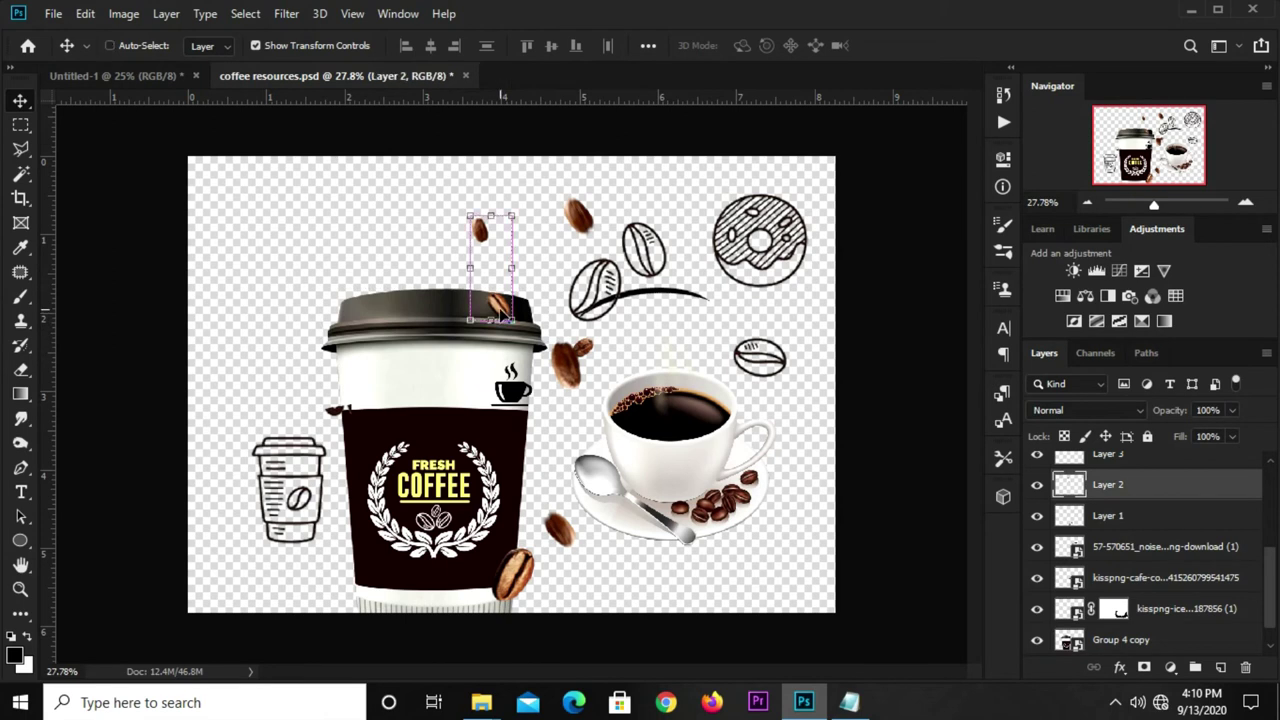
pyautogui.click(142, 78)
pyautogui.moveTo(170, 128)
pyautogui.mouseDown()
pyautogui.moveTo(481, 393)
pyautogui.moveTo(253, 516)
pyautogui.mouseUp()
pyautogui.hotkey('ctrl', 't')
pyautogui.moveTo(328, 536); pyautogui.dragTo(328, 520)
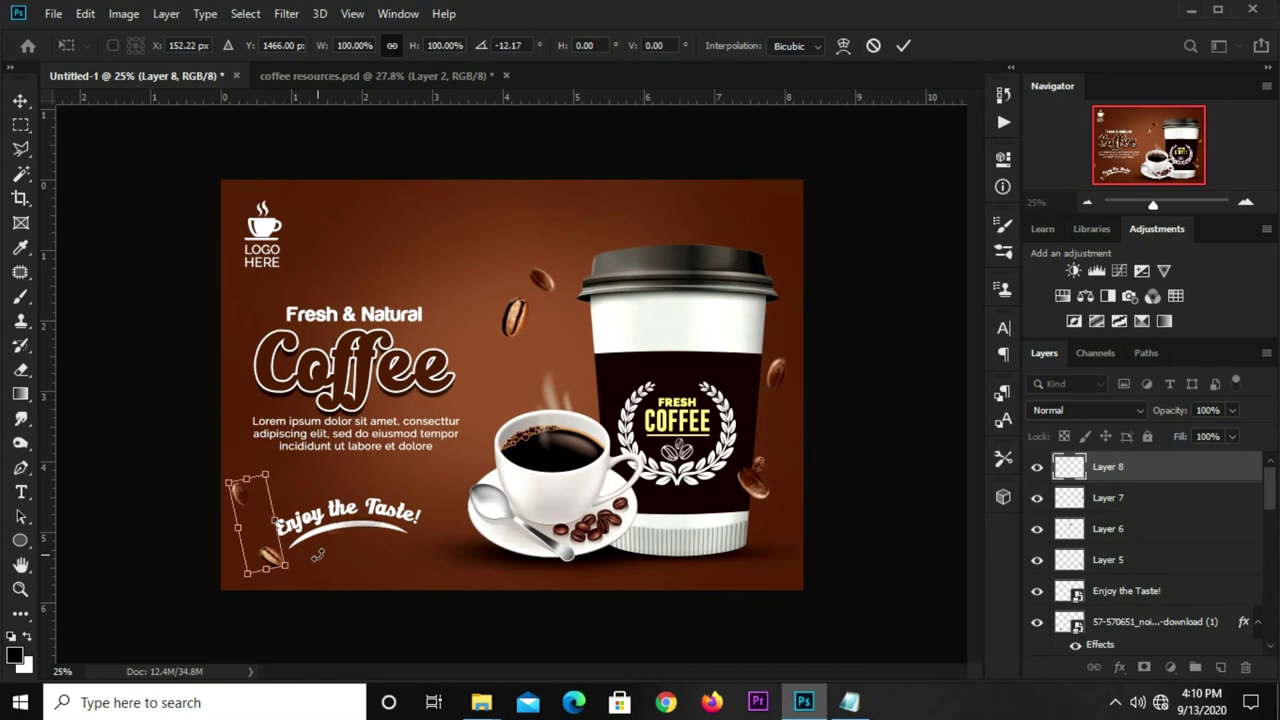
pyautogui.click(902, 47)
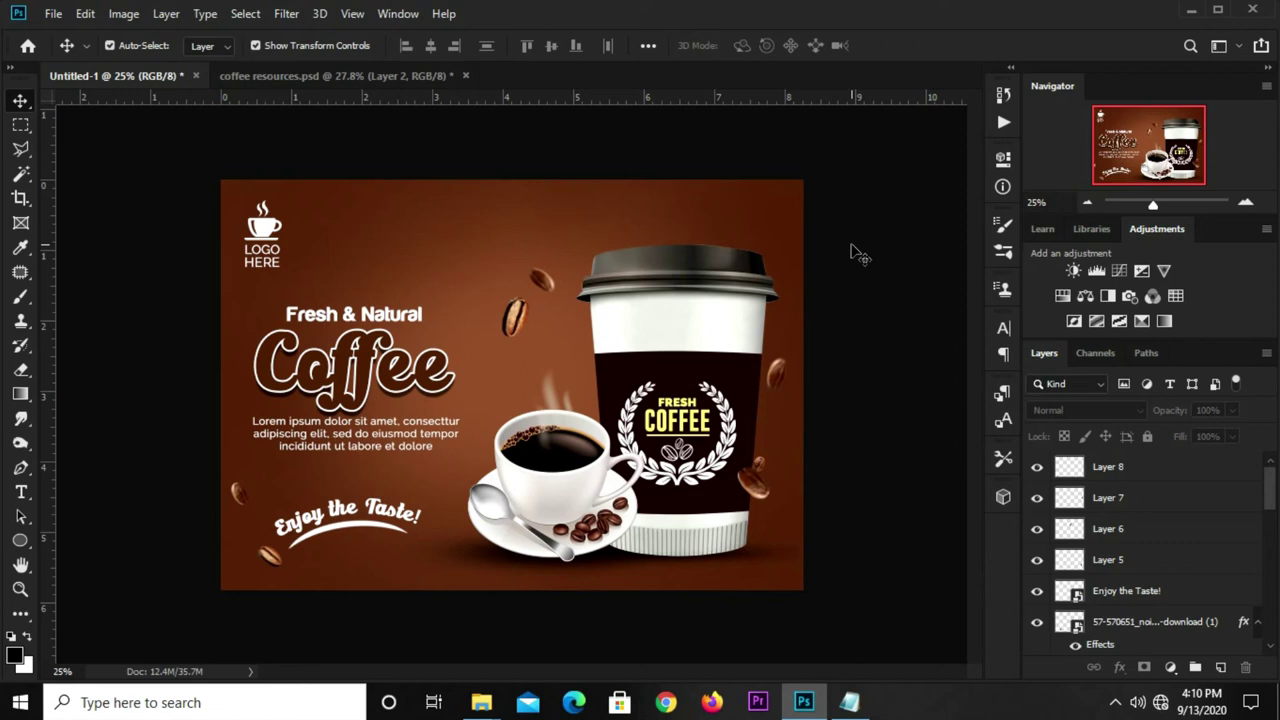
pyautogui.scroll(1, 848, 251)
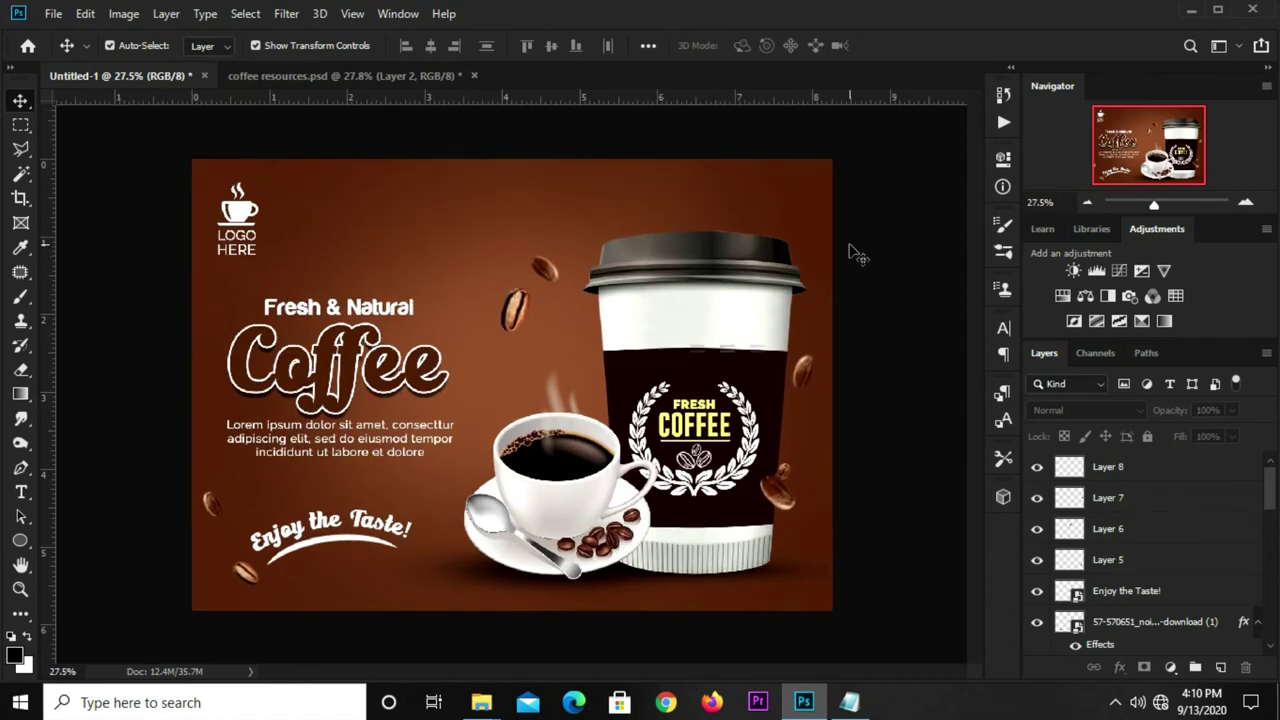
pyautogui.scroll(-1, 848, 251)
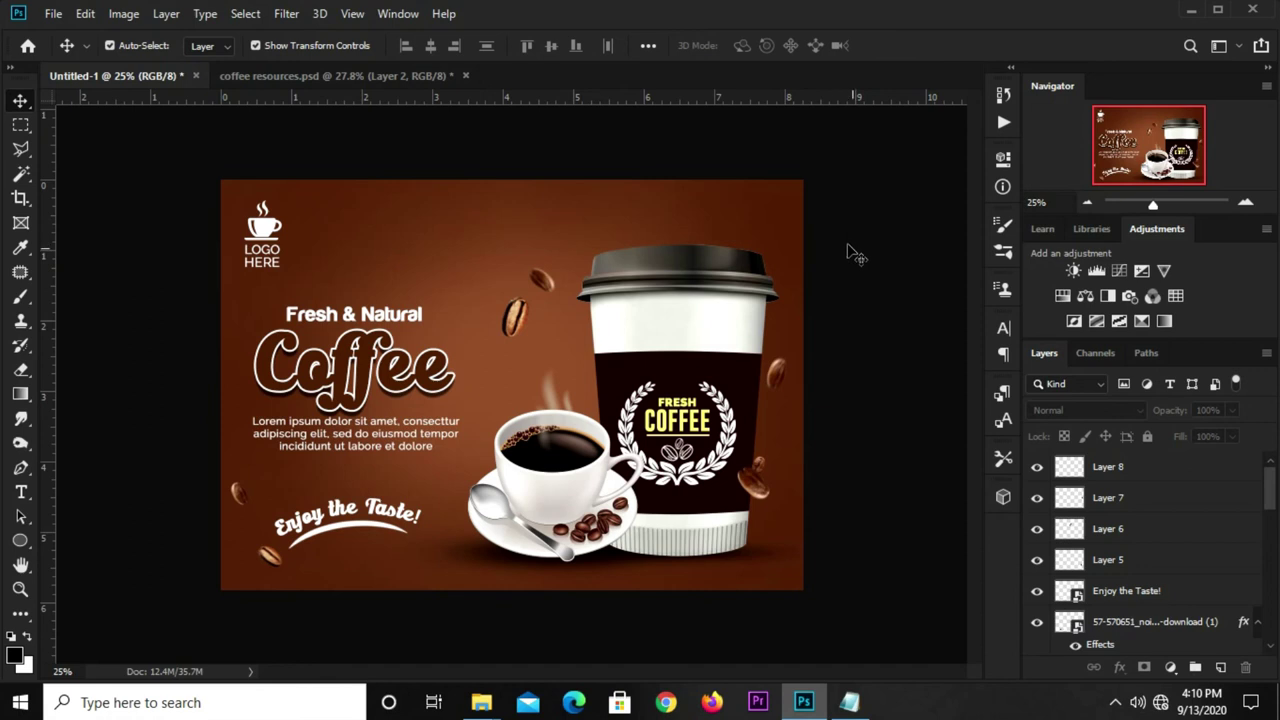
# - Paste the donut sketch from coffee resources into the poster as a small icon
pyautogui.click(339, 82)
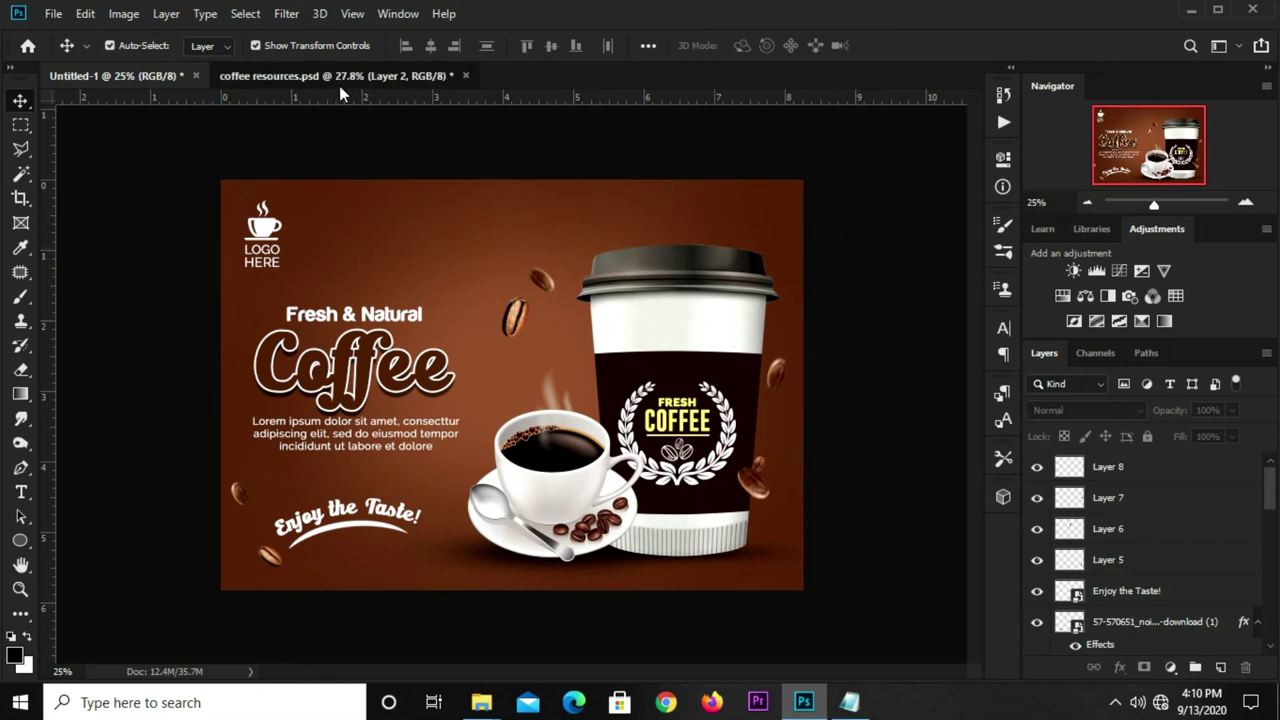
pyautogui.click(782, 262)
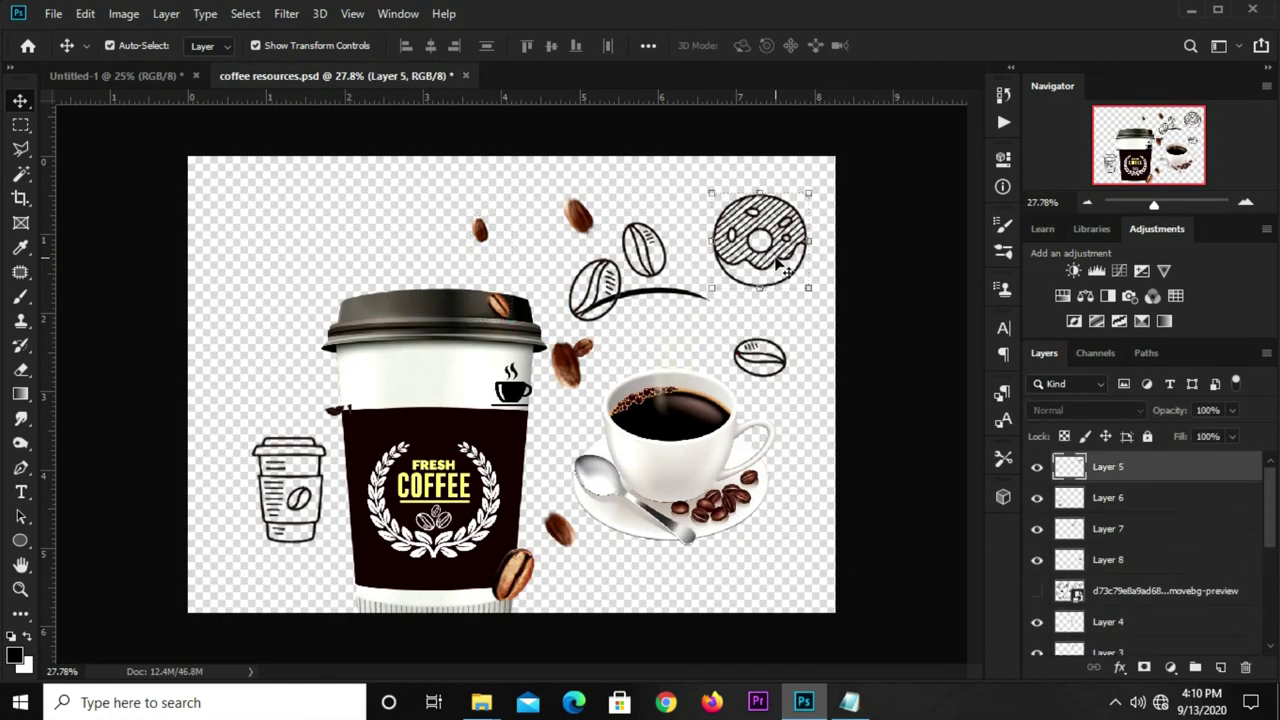
pyautogui.click(150, 78)
pyautogui.hotkey('ctrl', 'v')
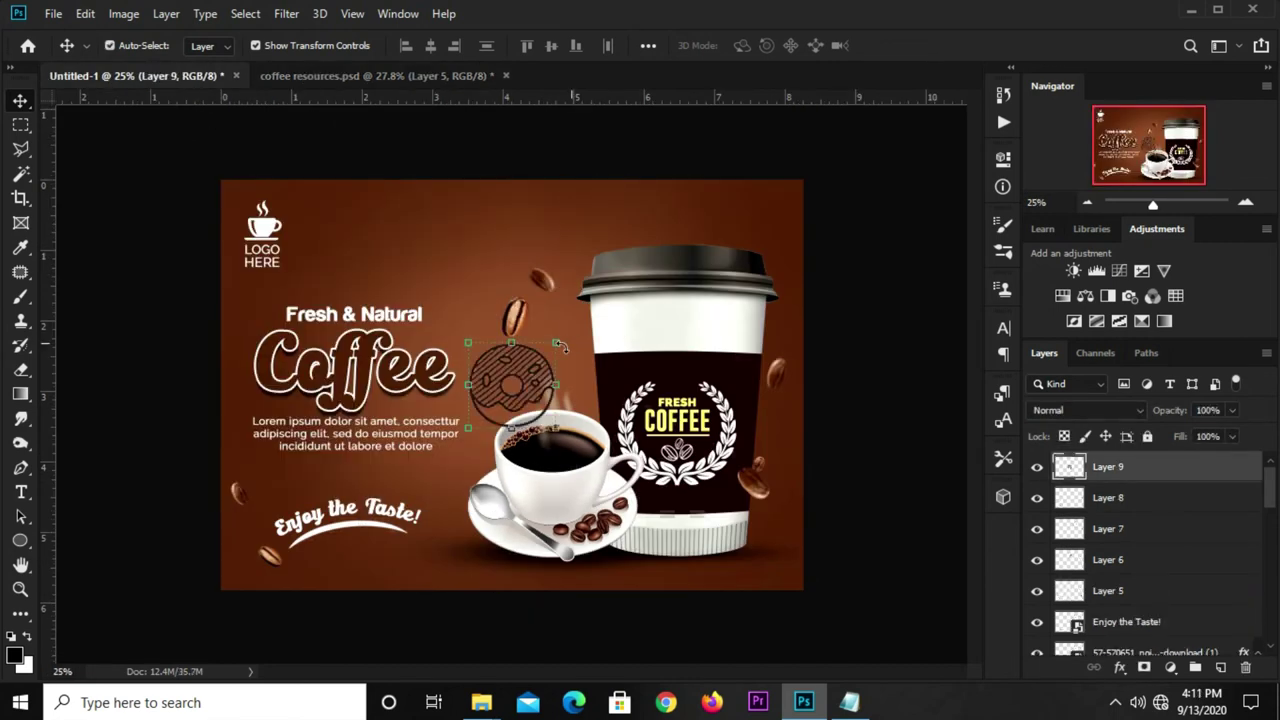
pyautogui.moveTo(556, 343)
pyautogui.mouseDown()
pyautogui.moveTo(530, 378)
pyautogui.moveTo(558, 345)
pyautogui.mouseUp()
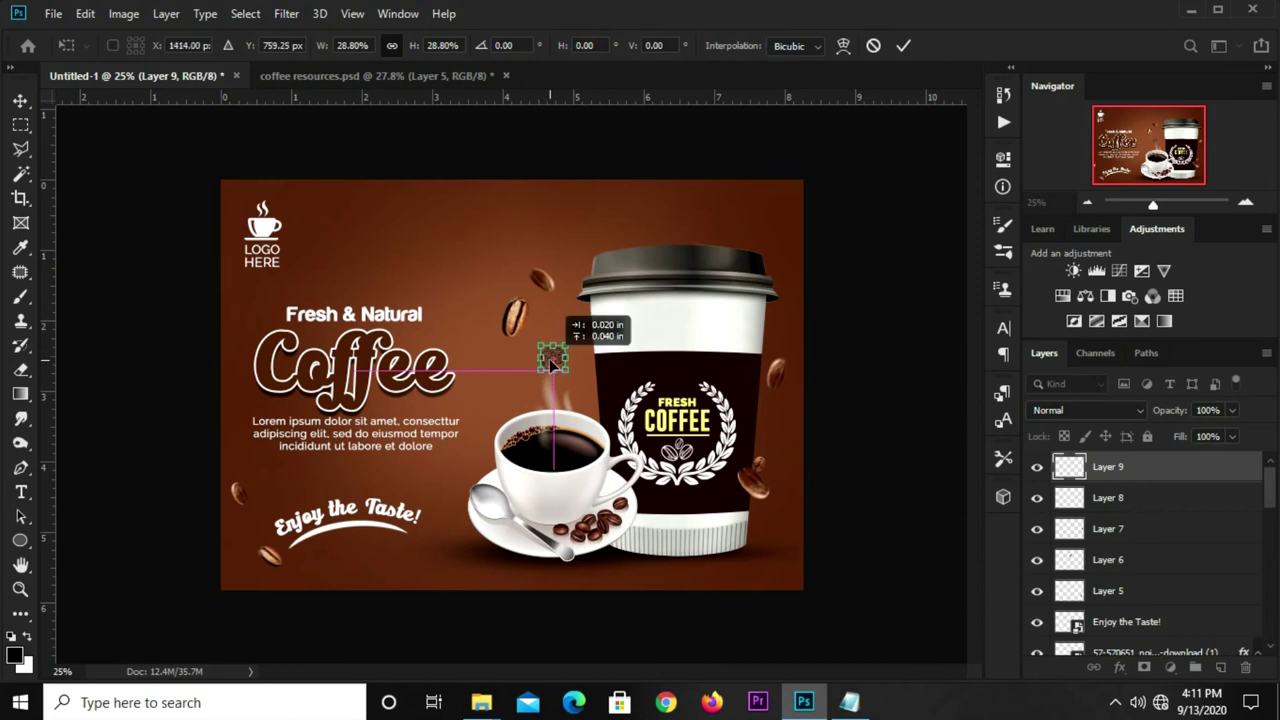
pyautogui.click(902, 46)
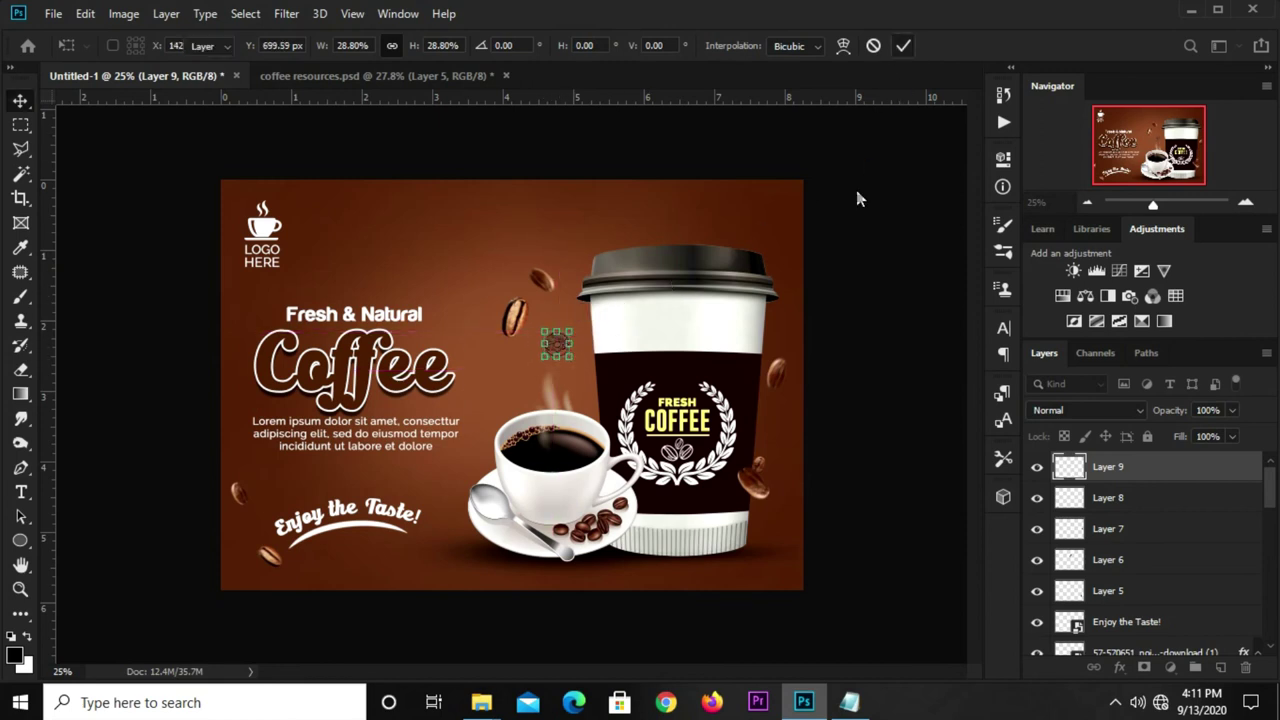
# - Paste the Color Overlay style onto Layer 9, trial Overlay blending, then revert to Normal
pyautogui.rightClick(1149, 481)
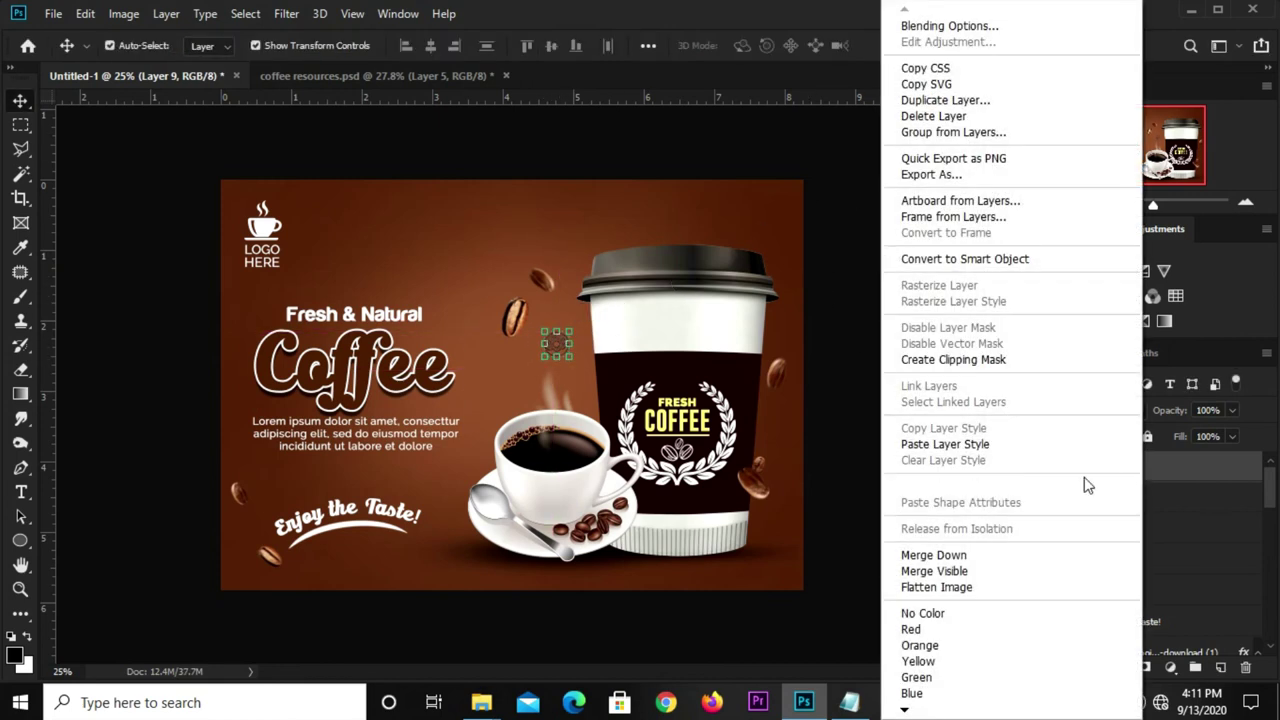
pyautogui.click(940, 446)
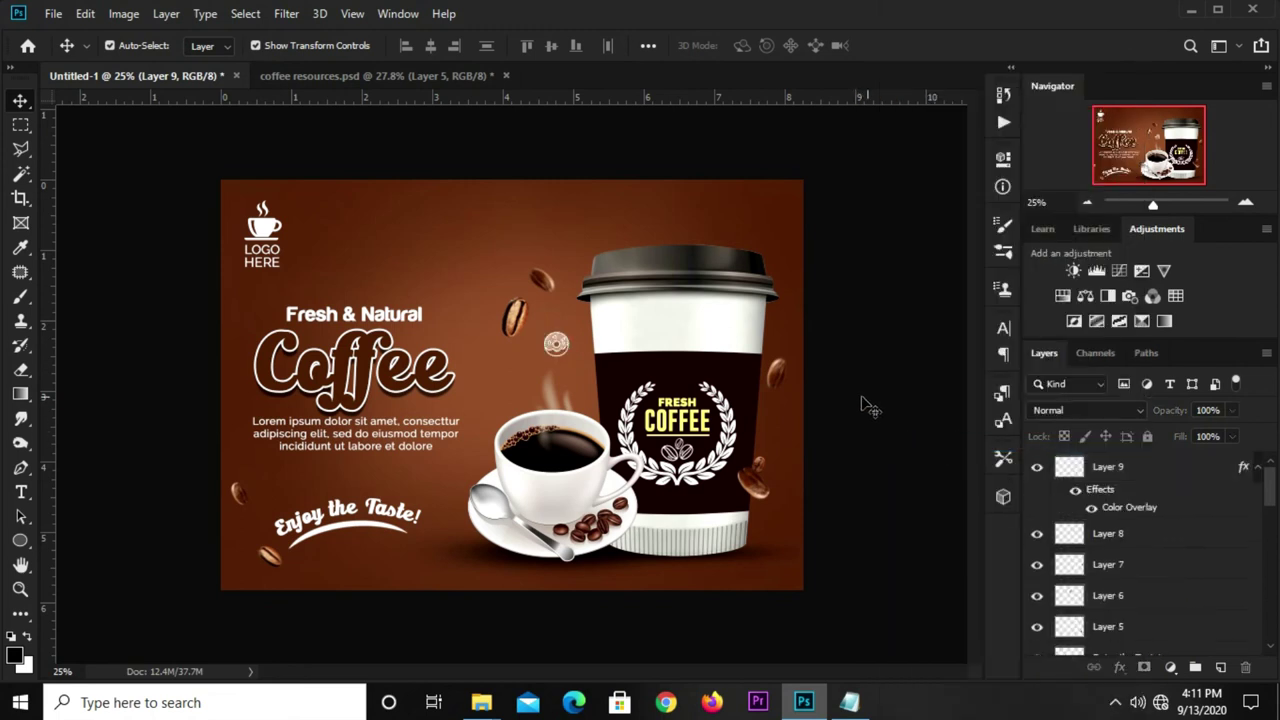
pyautogui.click(1120, 479)
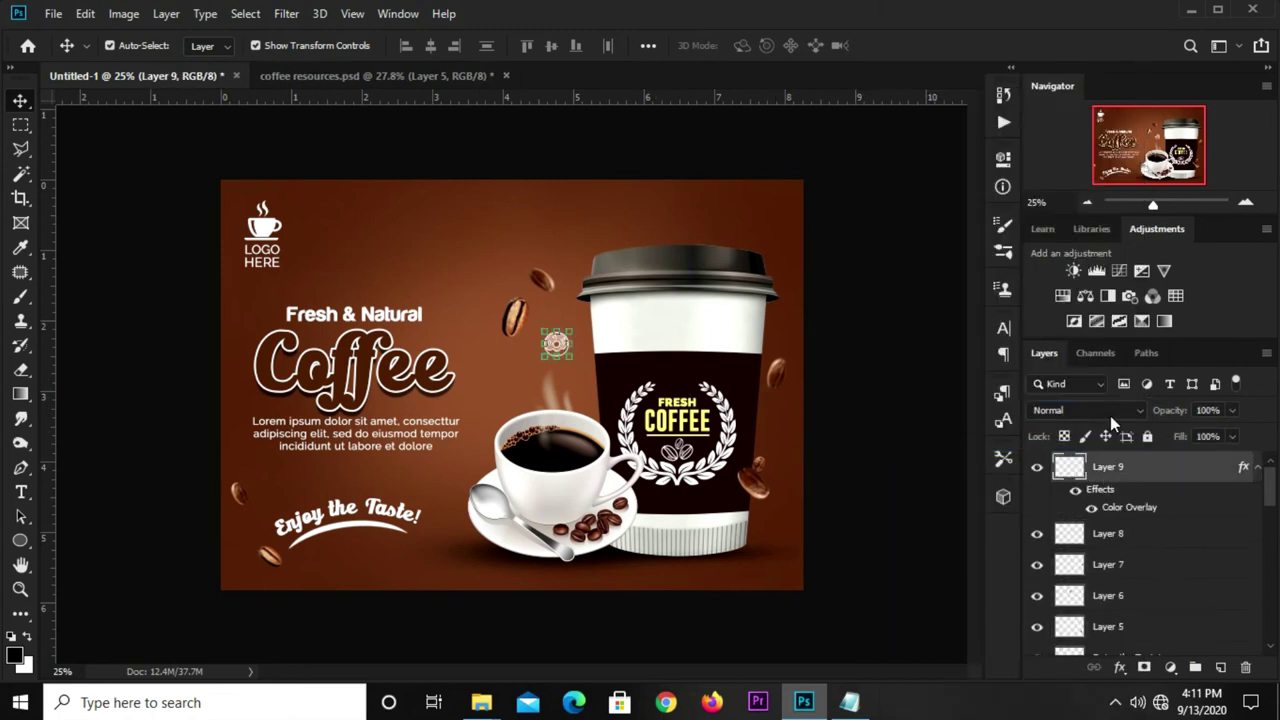
pyautogui.click(1110, 414)
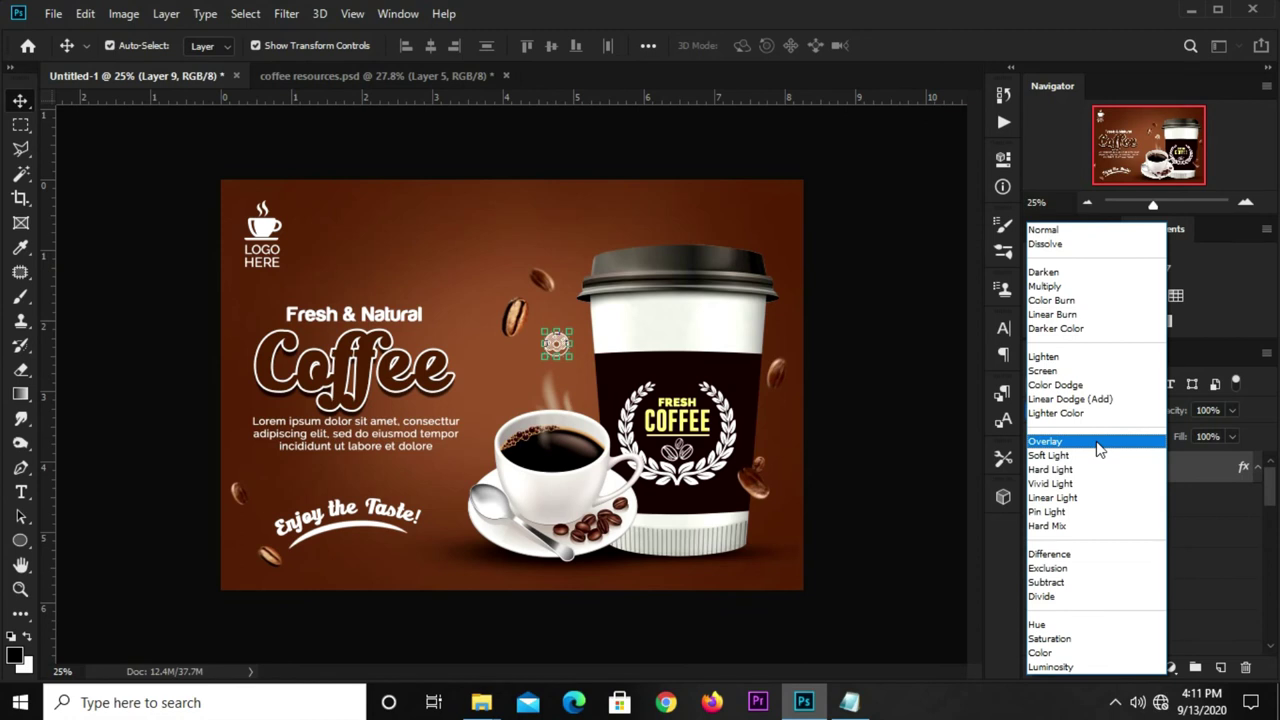
pyautogui.click(1098, 446)
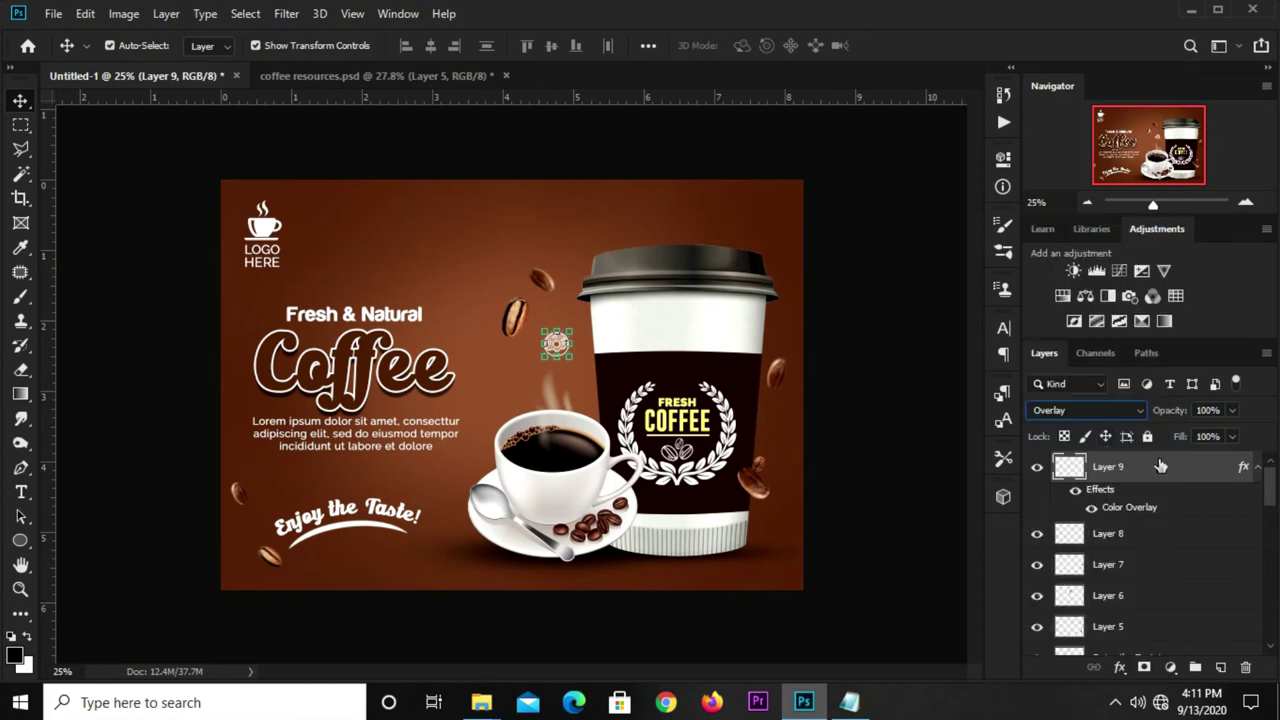
pyautogui.moveTo(1143, 470); pyautogui.dragTo(1135, 690)
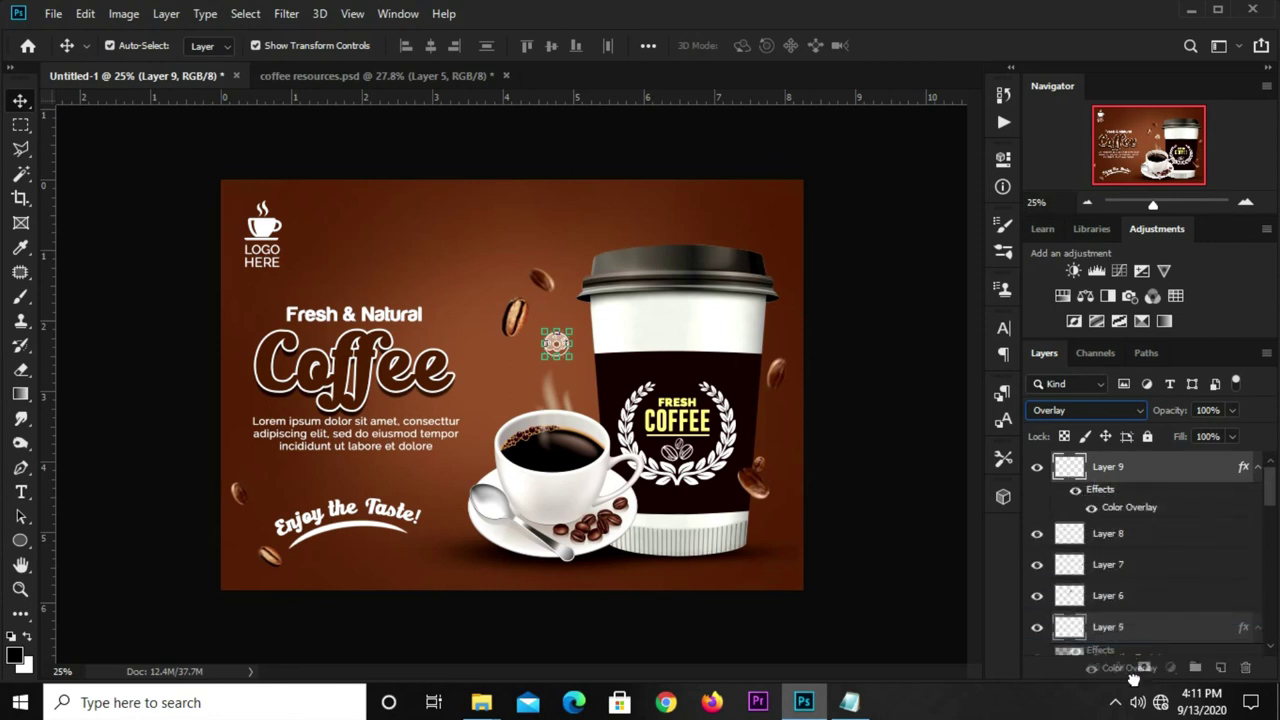
pyautogui.moveTo(1133, 690); pyautogui.dragTo(1128, 410)
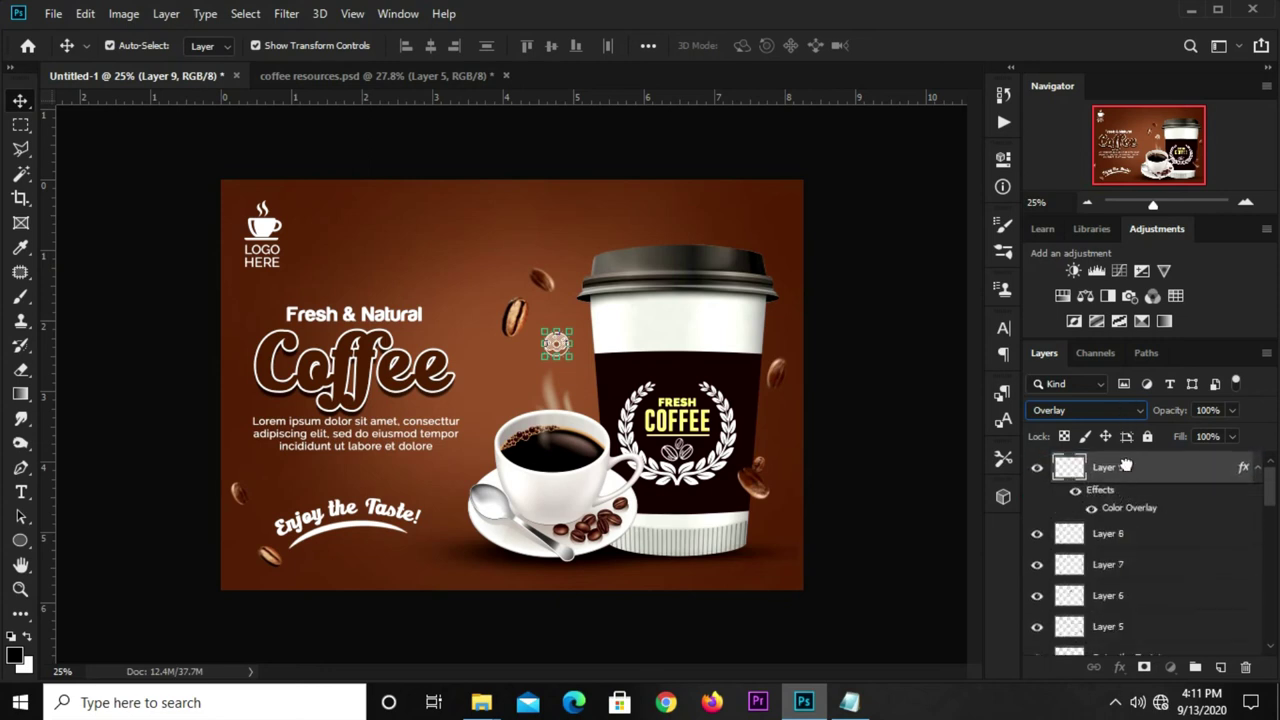
pyautogui.moveTo(1128, 410); pyautogui.dragTo(1105, 475)
pyautogui.click(915, 510)
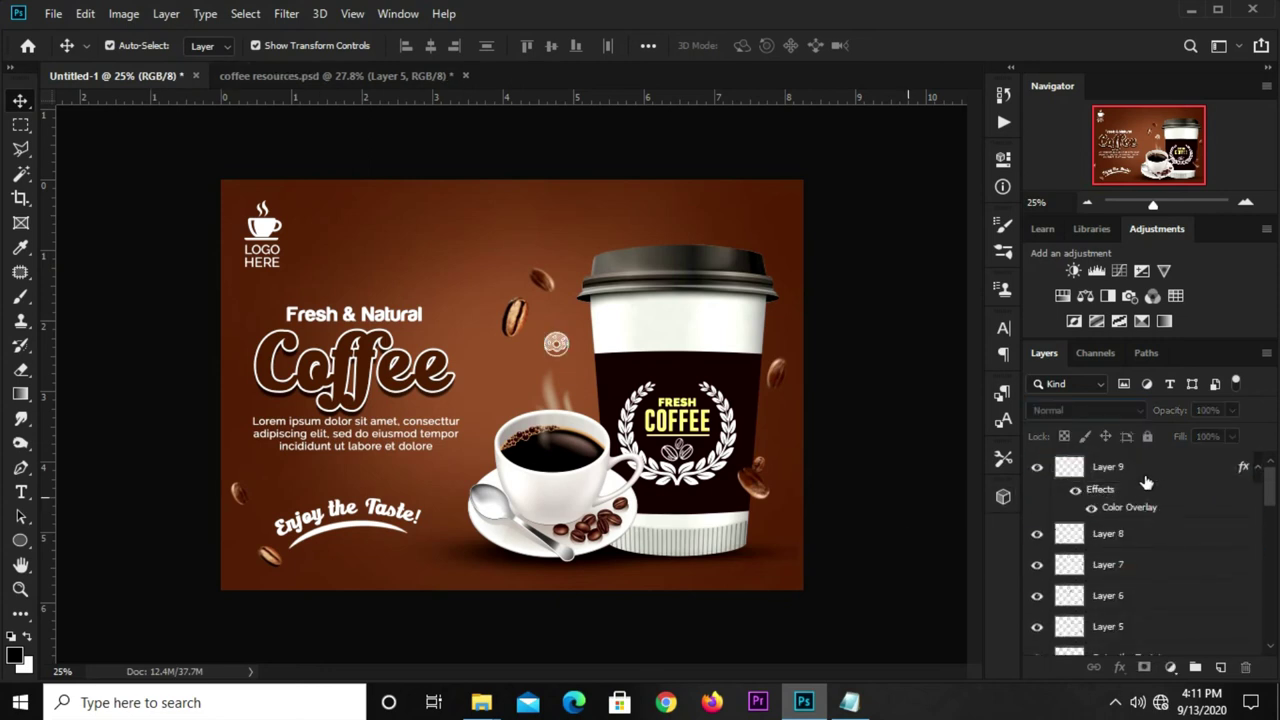
pyautogui.click(1126, 470)
pyautogui.click(1114, 410)
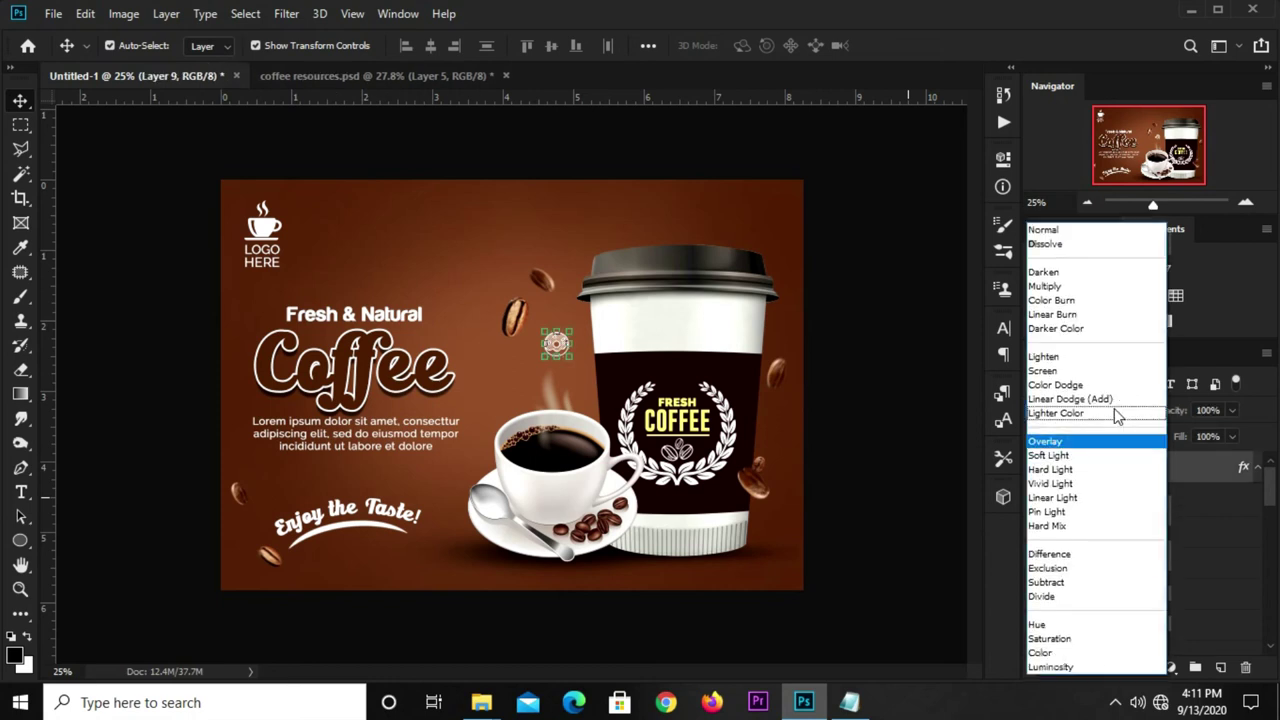
pyautogui.click(1058, 231)
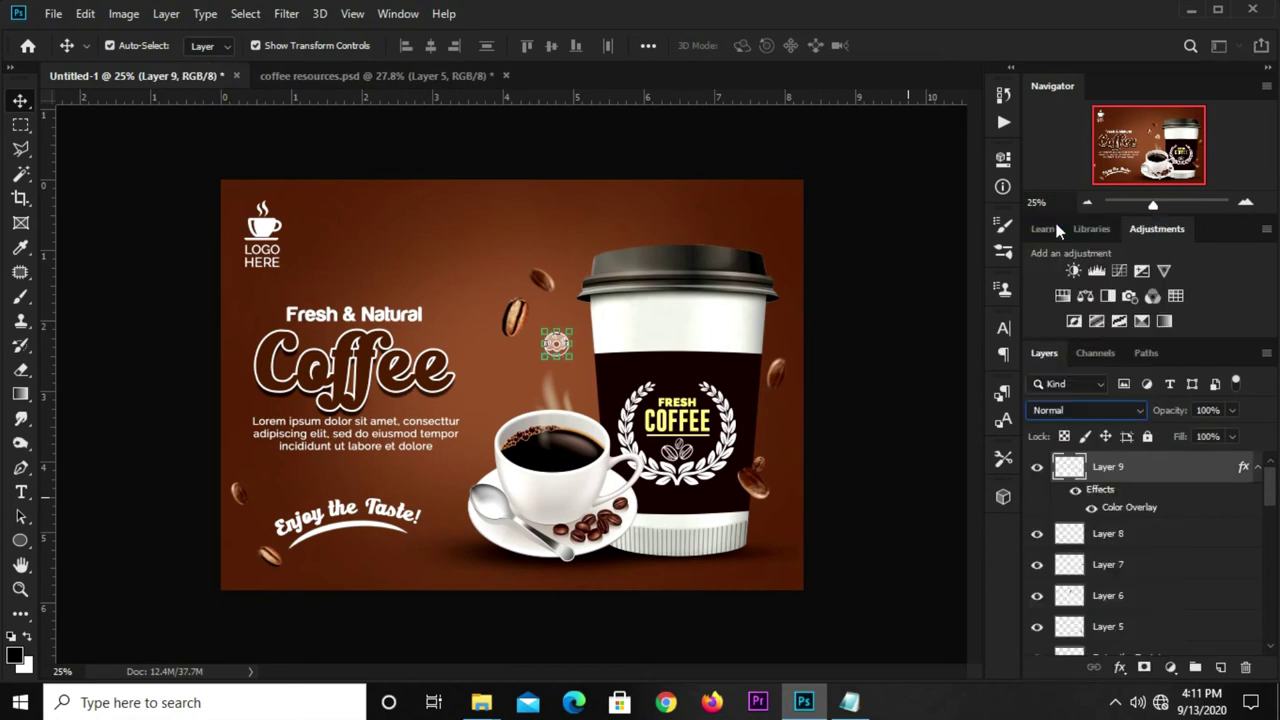
# - Convert Layer 9 to a smart object blended in Overlay at 27% opacity
pyautogui.rightClick(1127, 466)
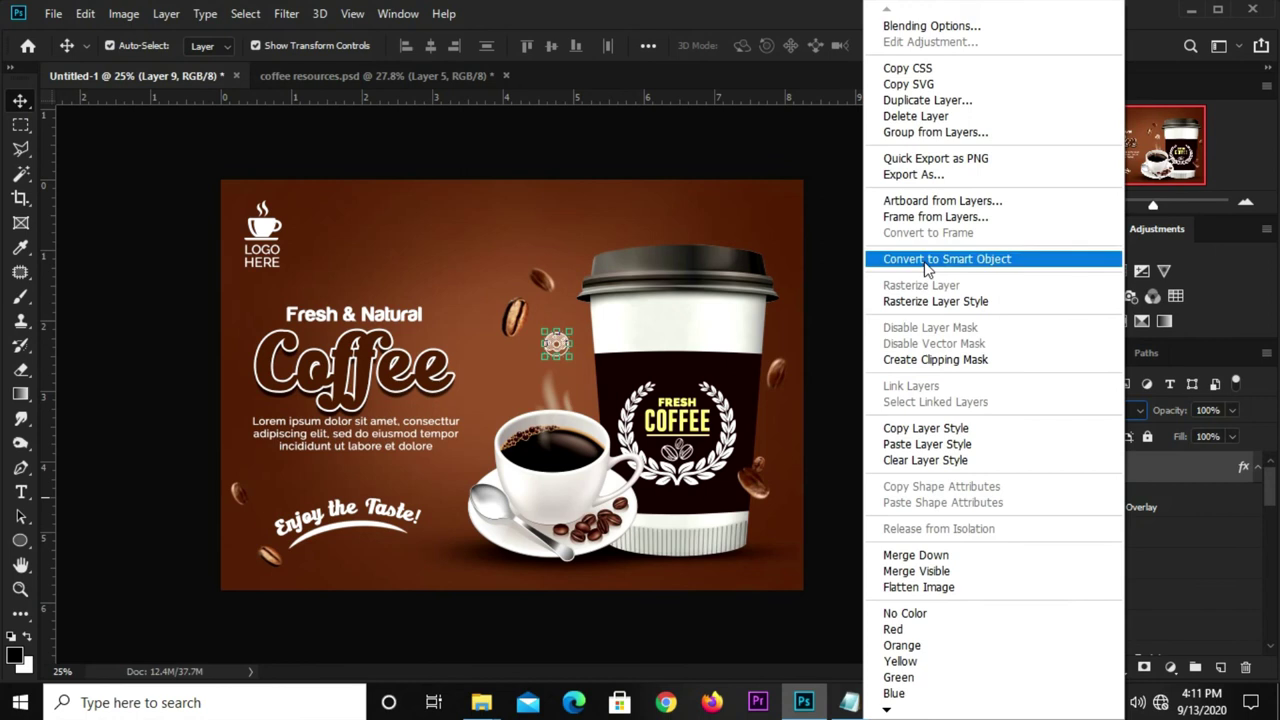
pyautogui.click(888, 259)
pyautogui.click(1038, 466)
pyautogui.click(1040, 414)
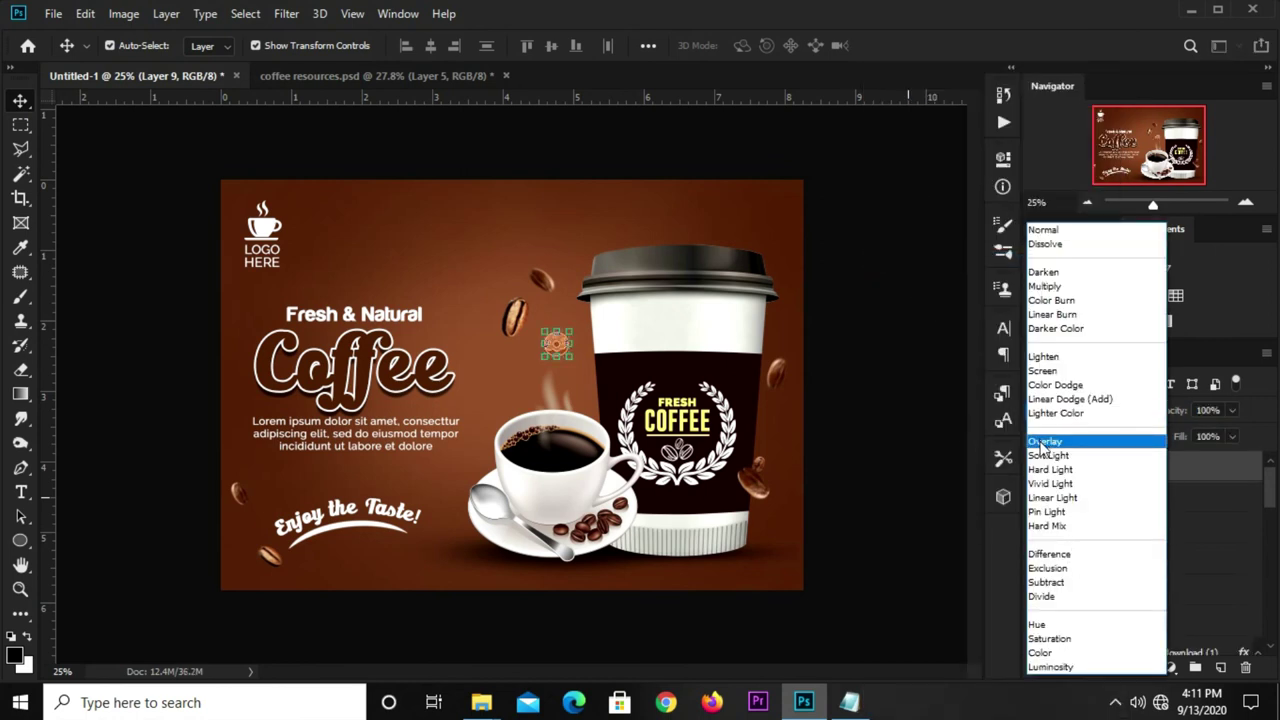
pyautogui.click(1158, 440)
pyautogui.click(1232, 410)
pyautogui.moveTo(1237, 431); pyautogui.dragTo(1176, 432)
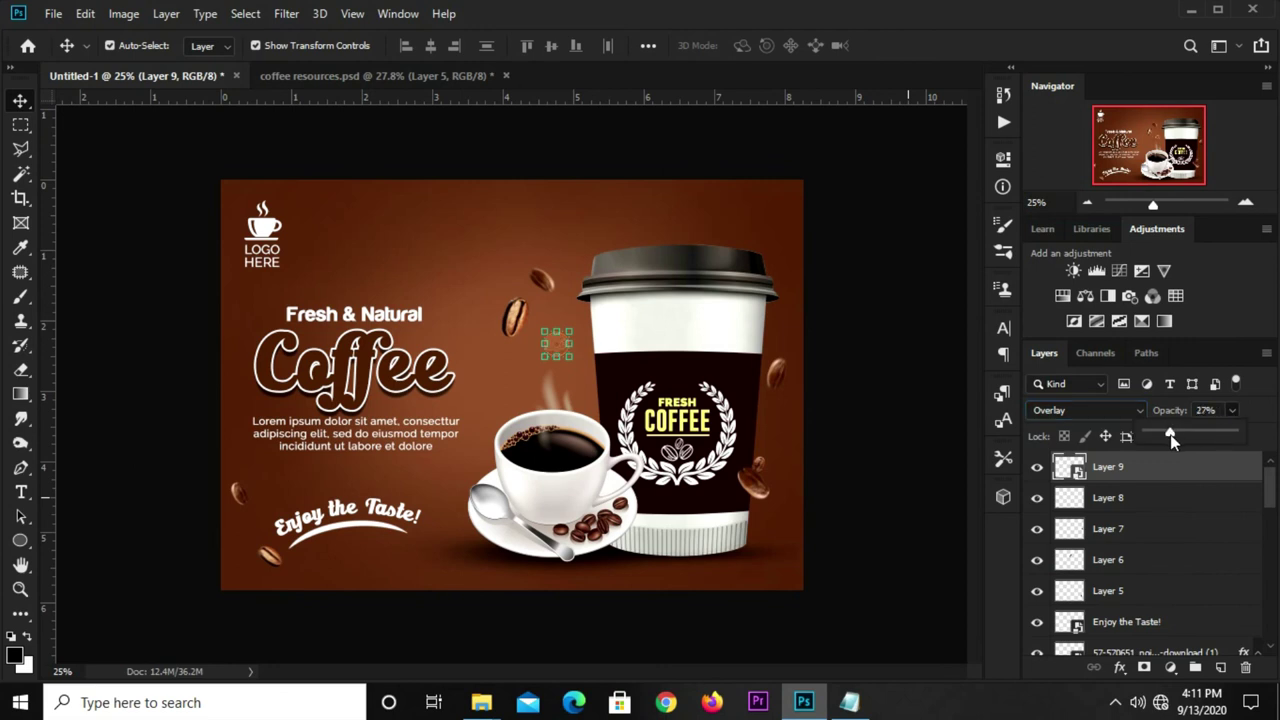
pyautogui.click(914, 380)
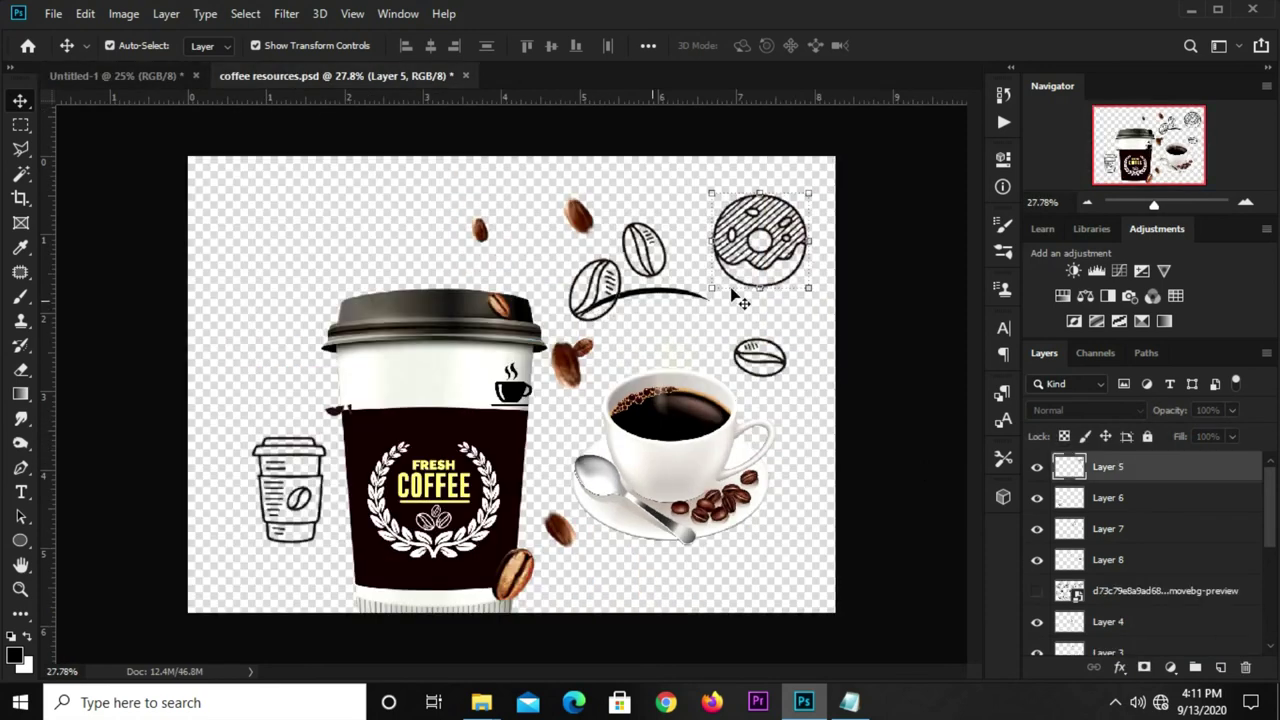
# - Bring the bean sketch in as Layer 10 with the Color Overlay style, as a smart object
pyautogui.click(605, 283)
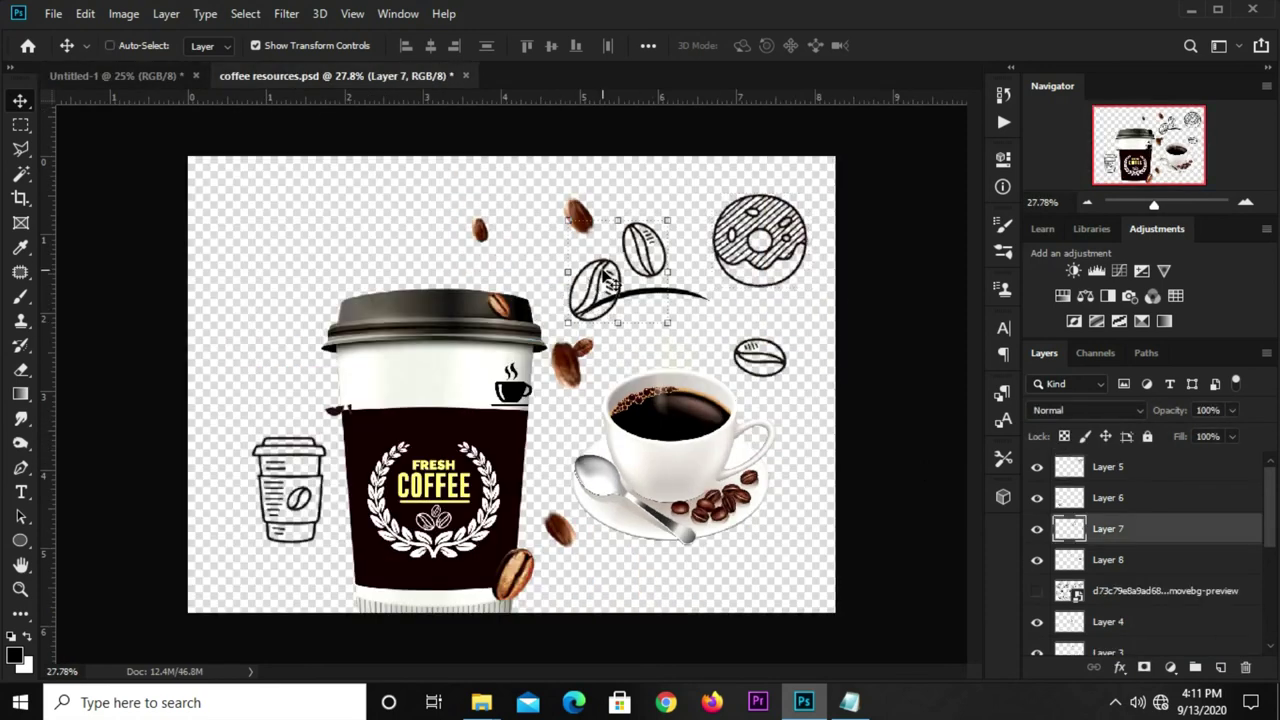
pyautogui.moveTo(605, 283)
pyautogui.mouseDown()
pyautogui.moveTo(290, 202)
pyautogui.moveTo(454, 284)
pyautogui.mouseUp()
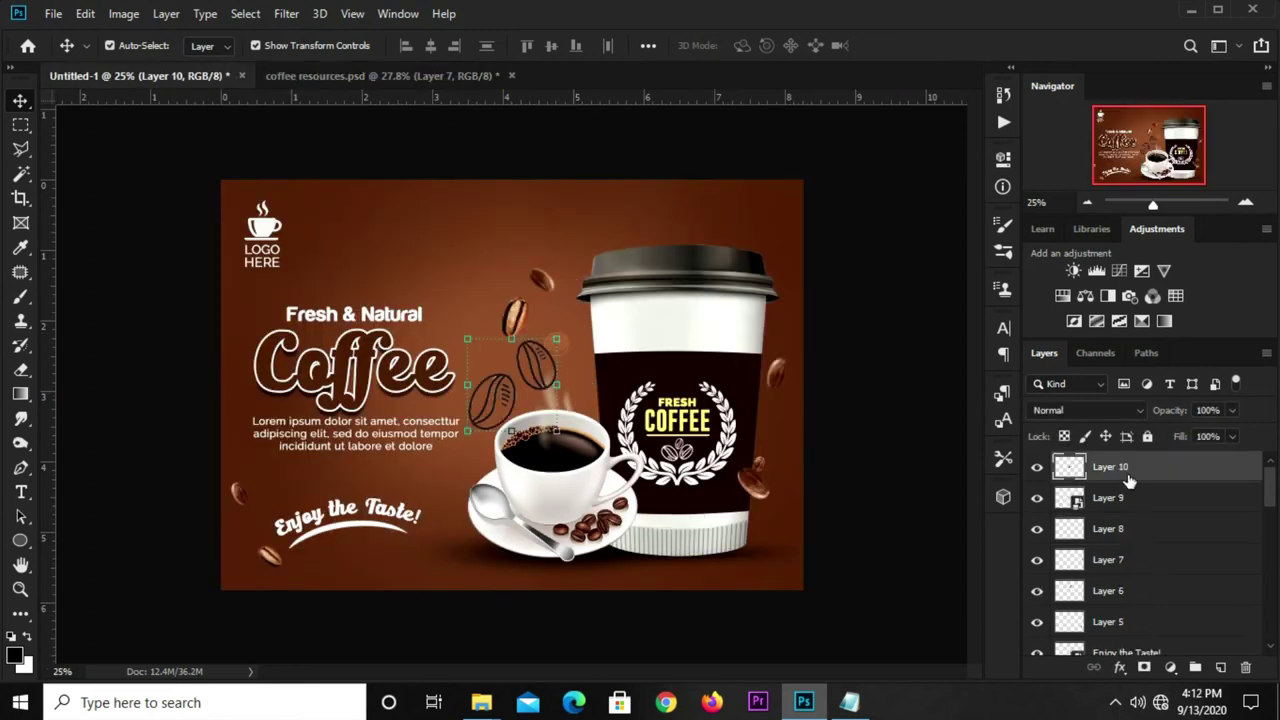
pyautogui.rightClick(1128, 480)
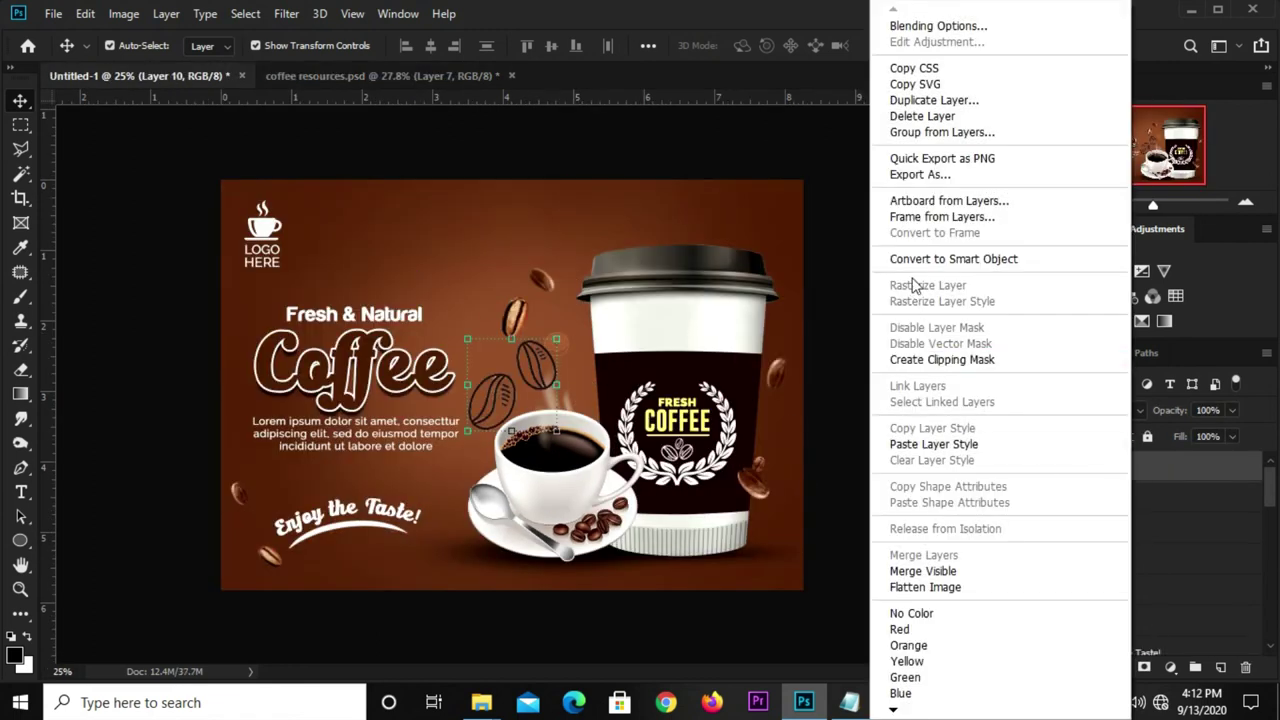
pyautogui.click(923, 444)
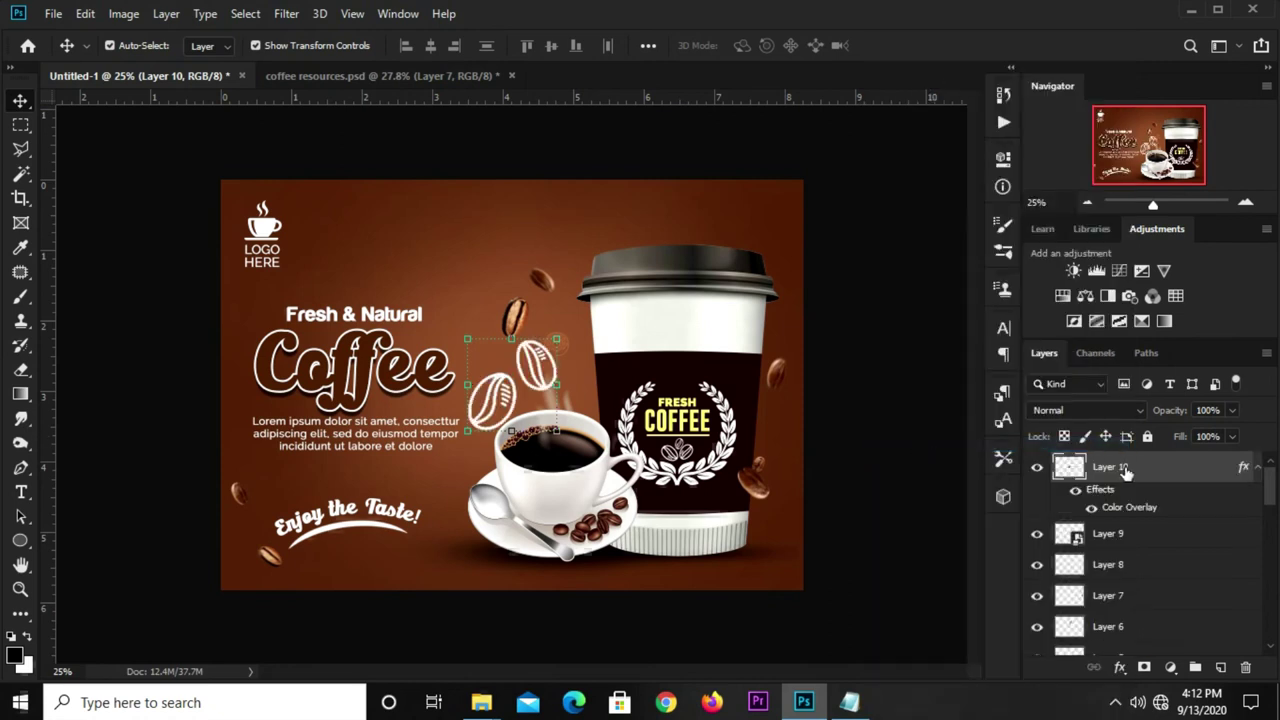
pyautogui.rightClick(1123, 466)
pyautogui.click(925, 260)
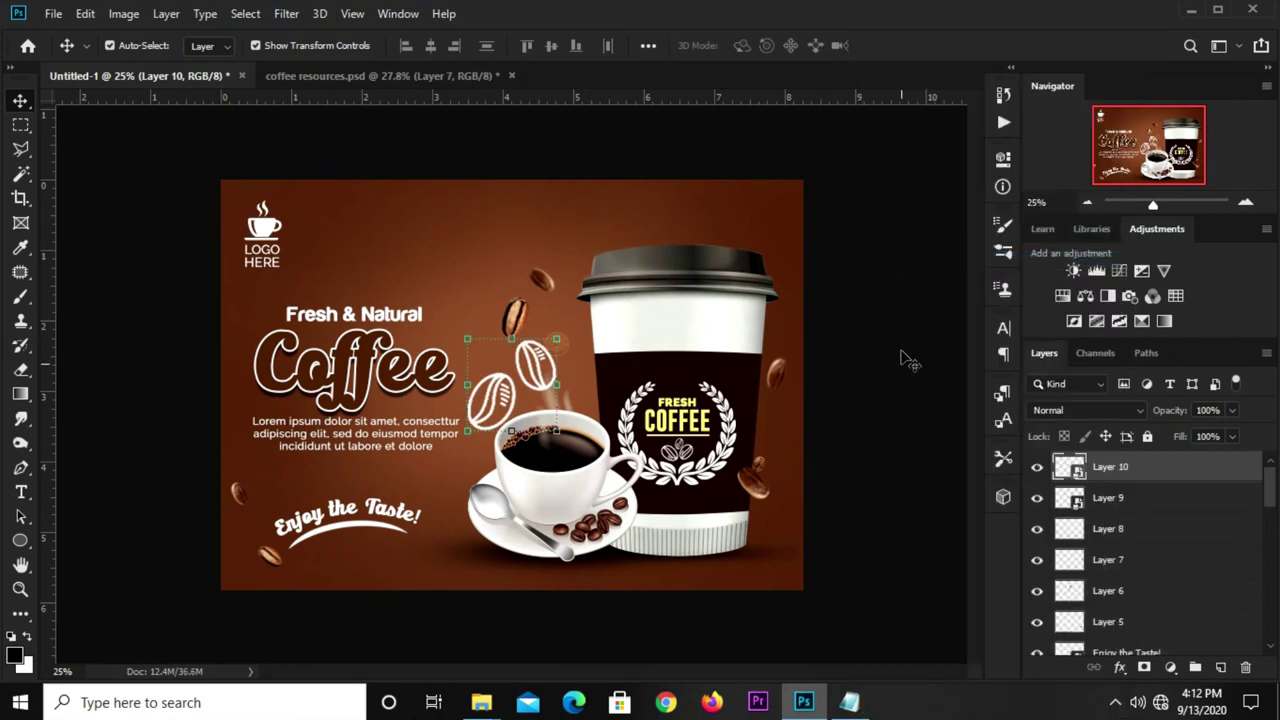
# - Scale the bean sketch to about 63% and blend it in Overlay at 26% opacity
pyautogui.hotkey('ctrl', 't')
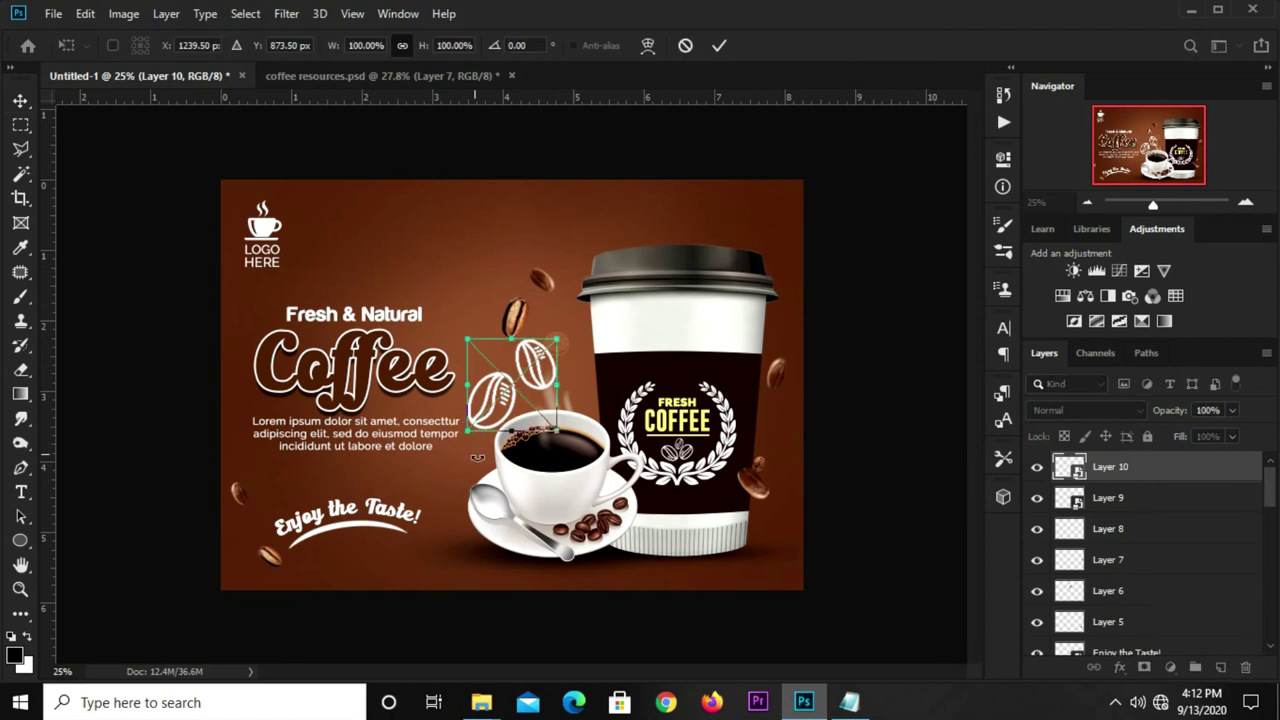
pyautogui.moveTo(466, 428)
pyautogui.mouseDown()
pyautogui.moveTo(519, 377)
pyautogui.moveTo(573, 246)
pyautogui.moveTo(548, 262)
pyautogui.moveTo(705, 150)
pyautogui.mouseUp()
pyautogui.click(718, 47)
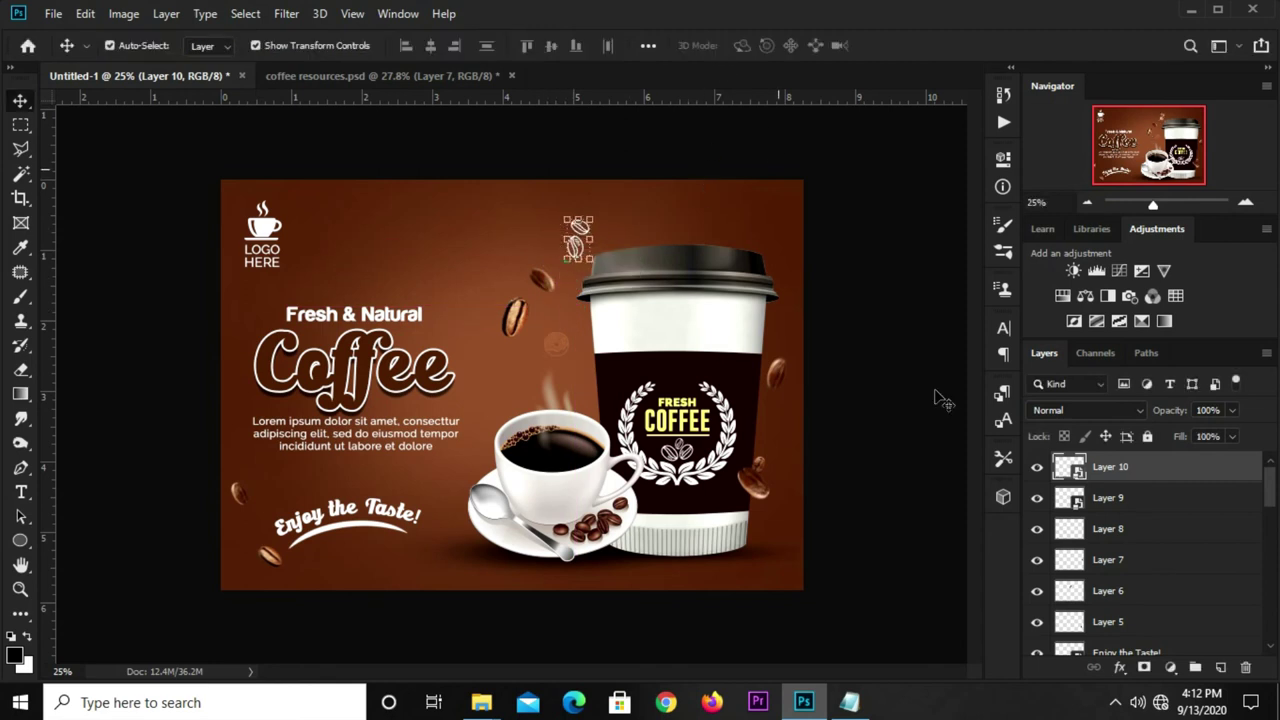
pyautogui.click(1060, 411)
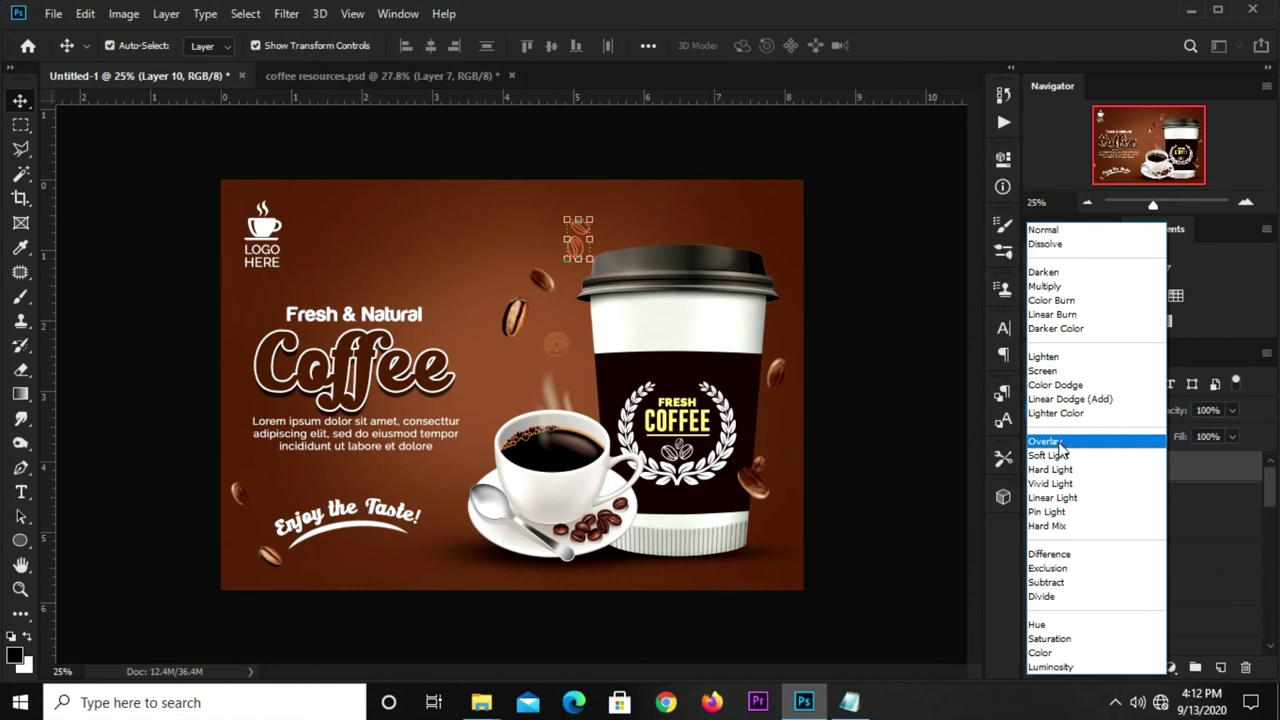
pyautogui.click(1062, 443)
pyautogui.moveTo(1190, 427); pyautogui.dragTo(1177, 427)
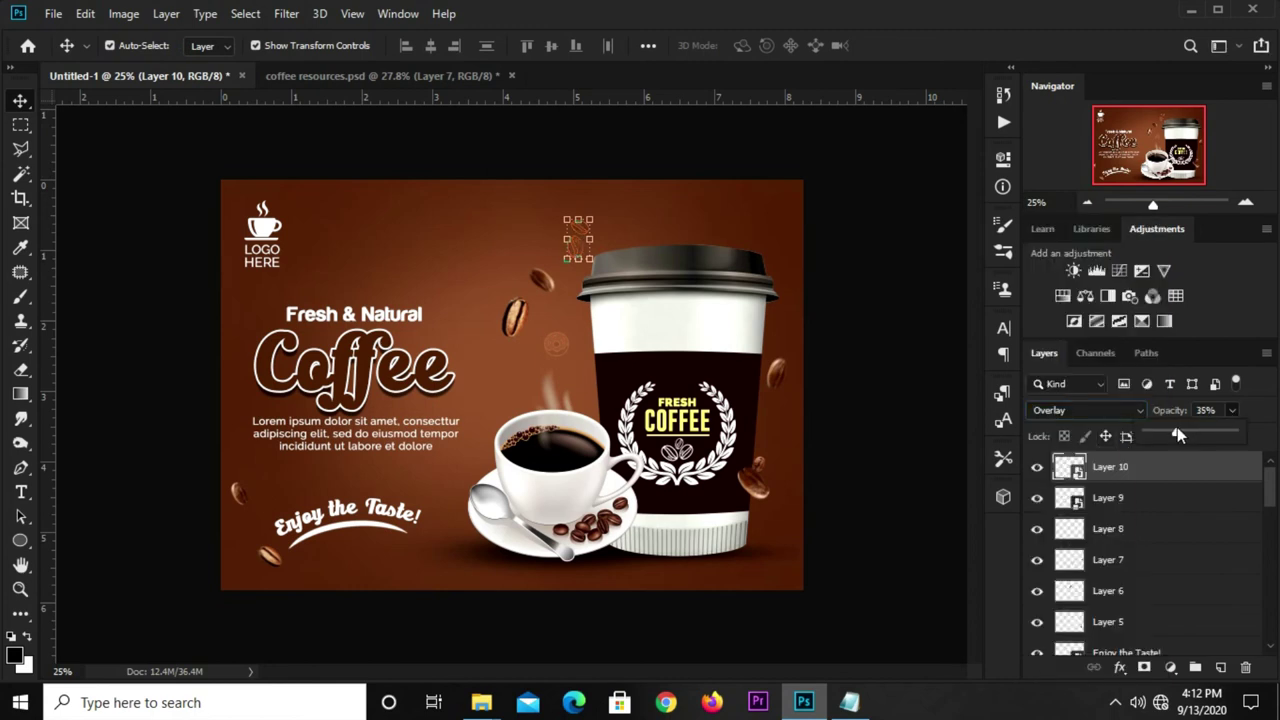
pyautogui.click(885, 365)
pyautogui.click(355, 77)
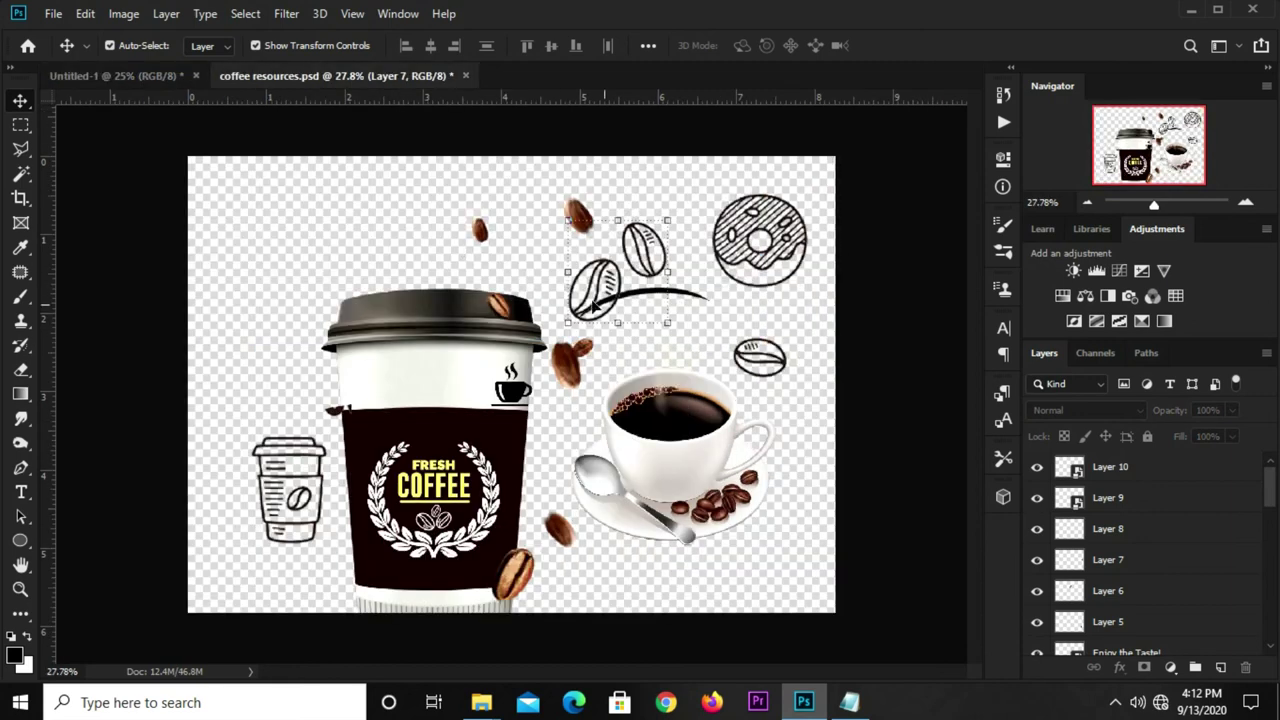
# - Bring the cup sketch in as Layer 11 with the Color Overlay style, as a smart object
pyautogui.click(308, 452)
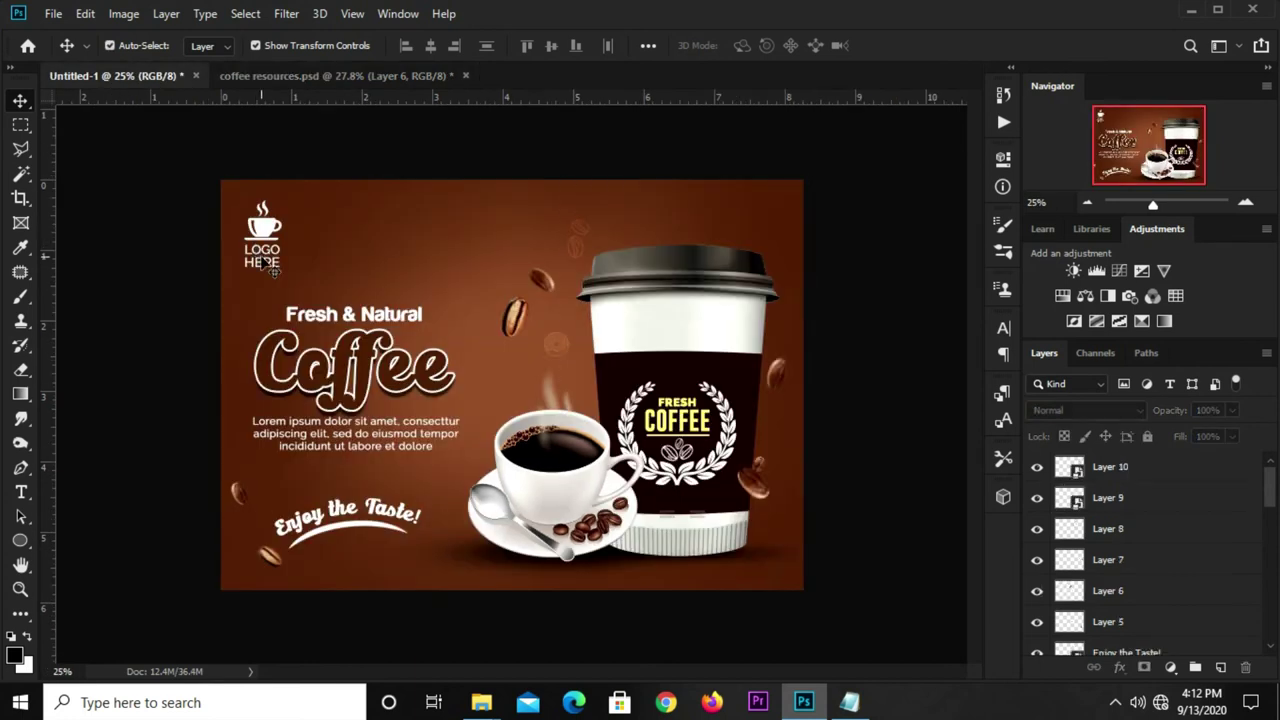
pyautogui.moveTo(134, 75); pyautogui.dragTo(438, 382)
pyautogui.rightClick(1118, 470)
pyautogui.click(910, 445)
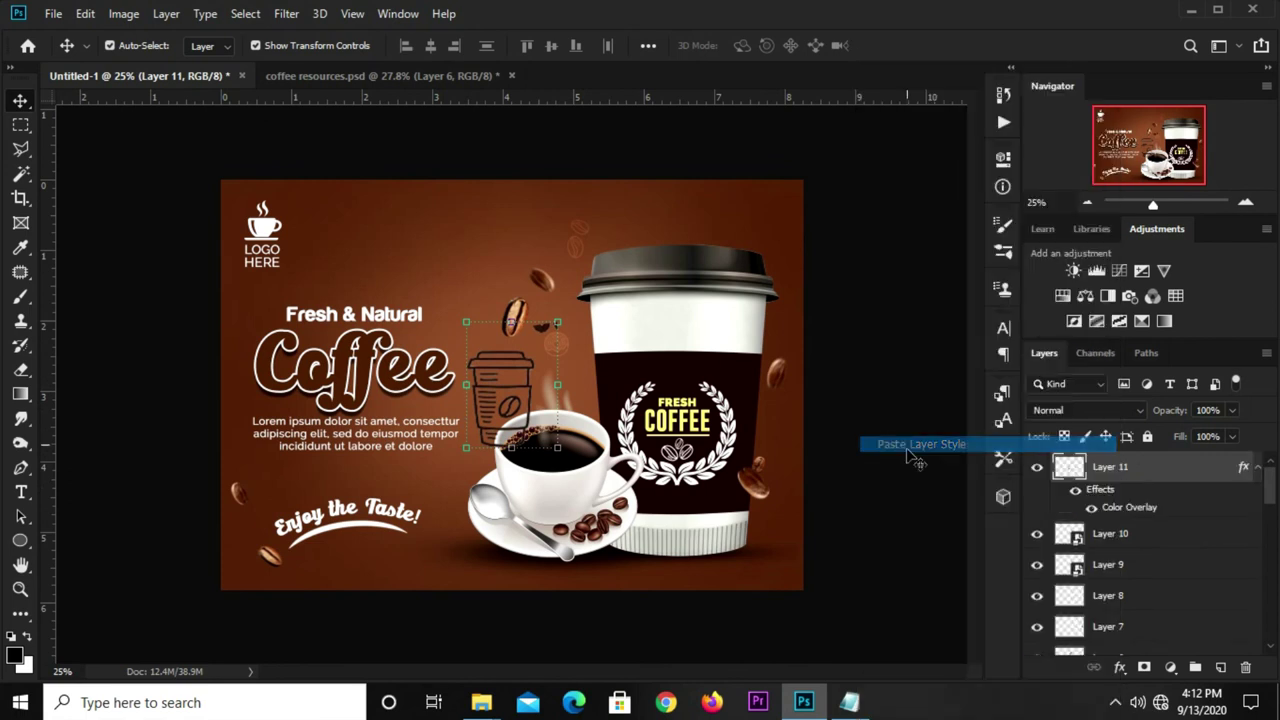
pyautogui.rightClick(1172, 494)
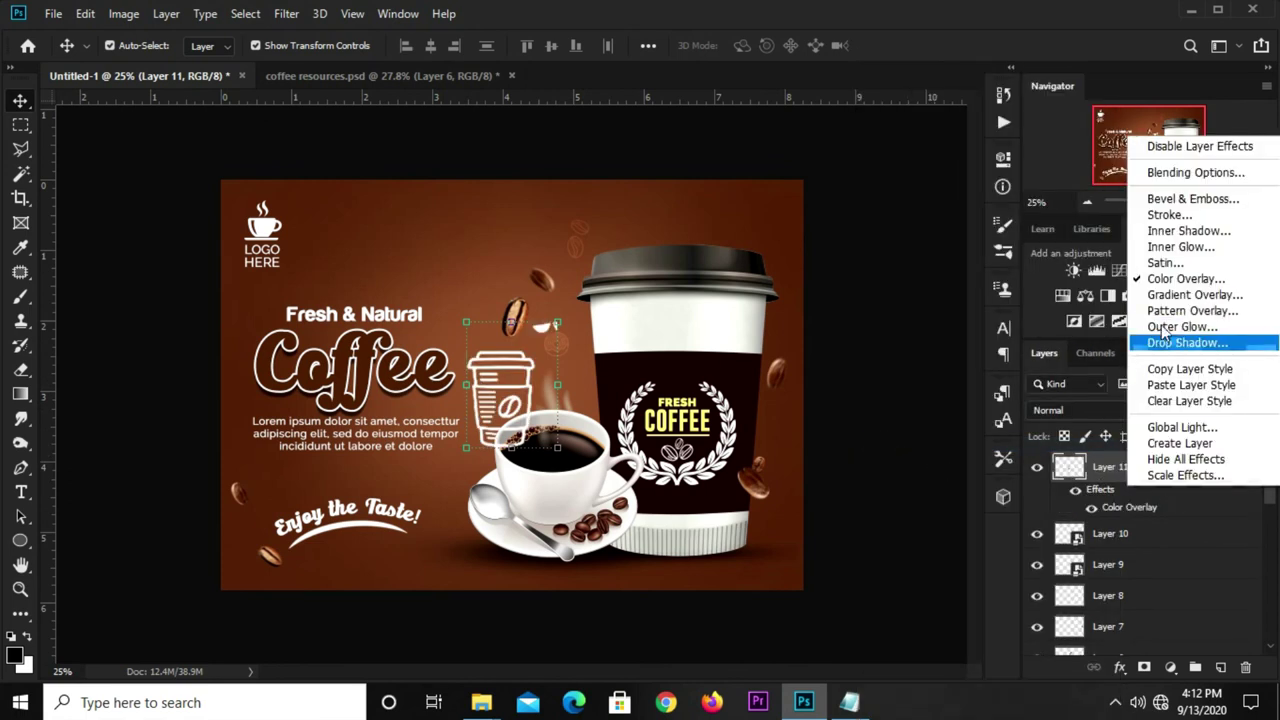
pyautogui.click(1108, 470)
pyautogui.rightClick(1108, 473)
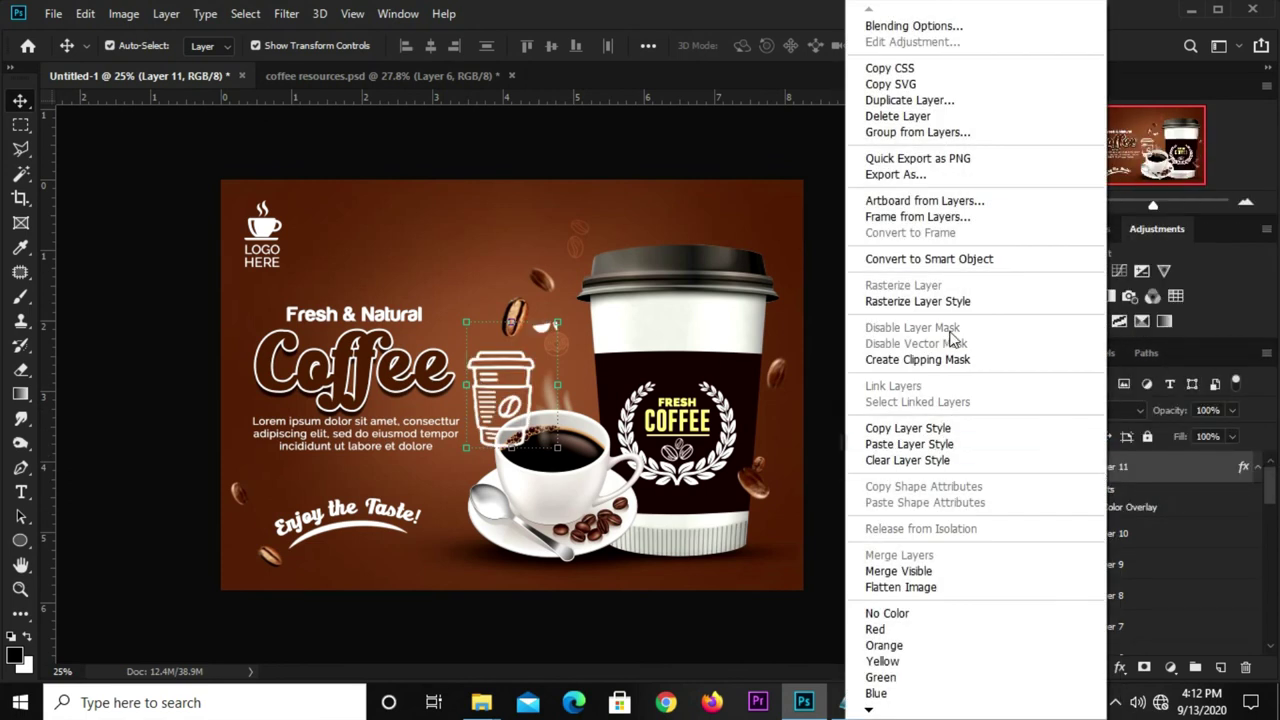
pyautogui.click(930, 260)
# - Blend Layer 11 in Overlay at 24% and shrink it beside the saucer's lower left
pyautogui.click(1044, 412)
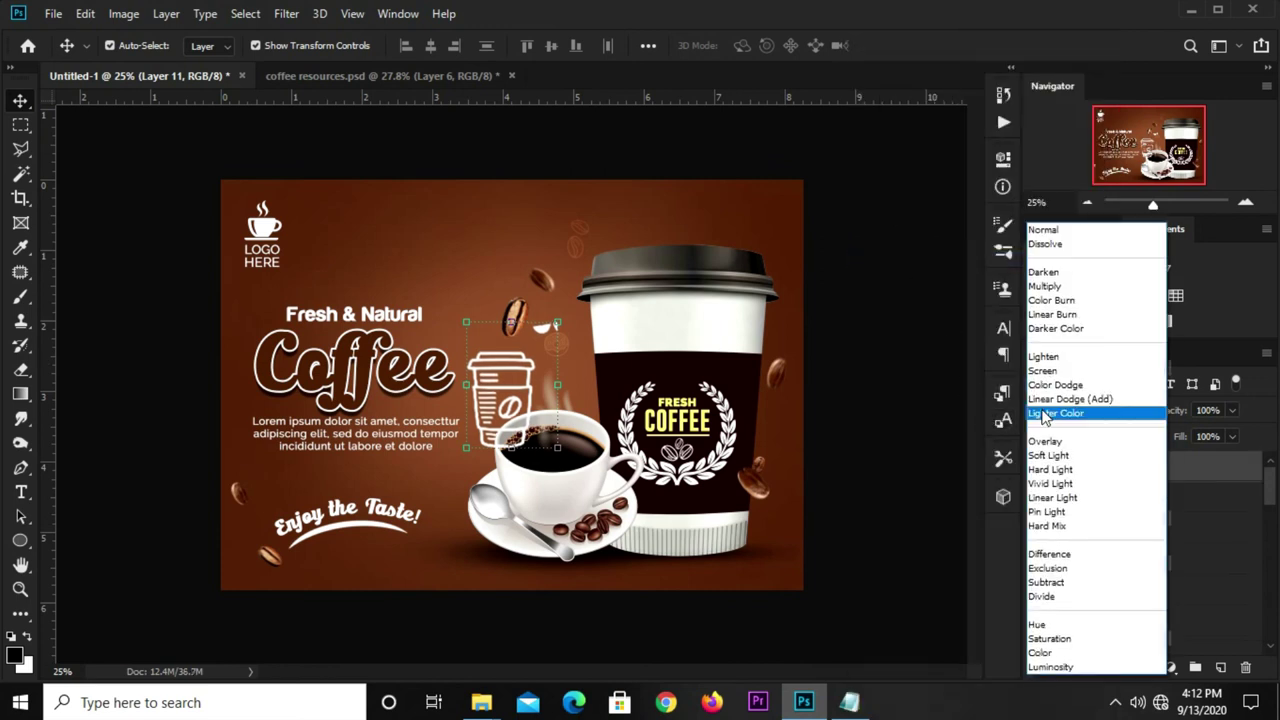
pyautogui.click(1044, 441)
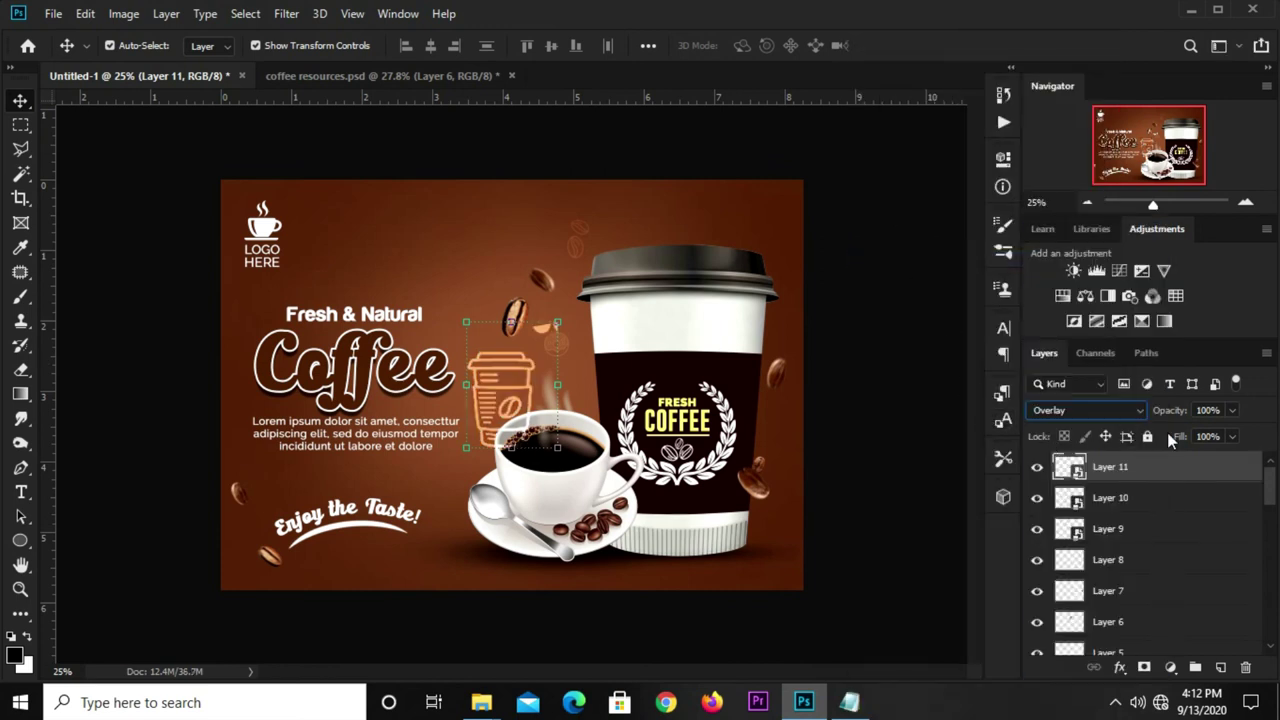
pyautogui.click(1231, 411)
pyautogui.moveTo(1163, 440); pyautogui.dragTo(1166, 433)
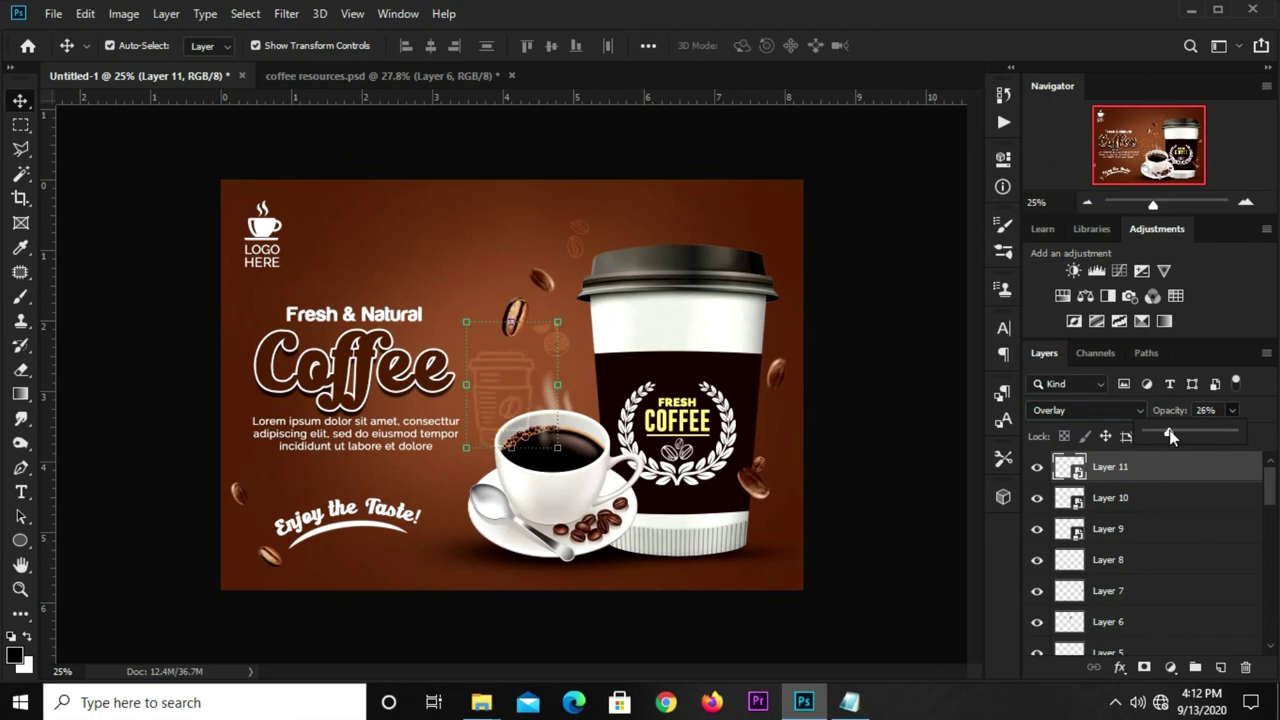
pyautogui.moveTo(1173, 437); pyautogui.dragTo(1166, 433)
pyautogui.moveTo(558, 323)
pyautogui.mouseDown()
pyautogui.moveTo(493, 418)
pyautogui.moveTo(464, 536)
pyautogui.moveTo(440, 550)
pyautogui.mouseUp()
pyautogui.scroll(1, 449, 547)
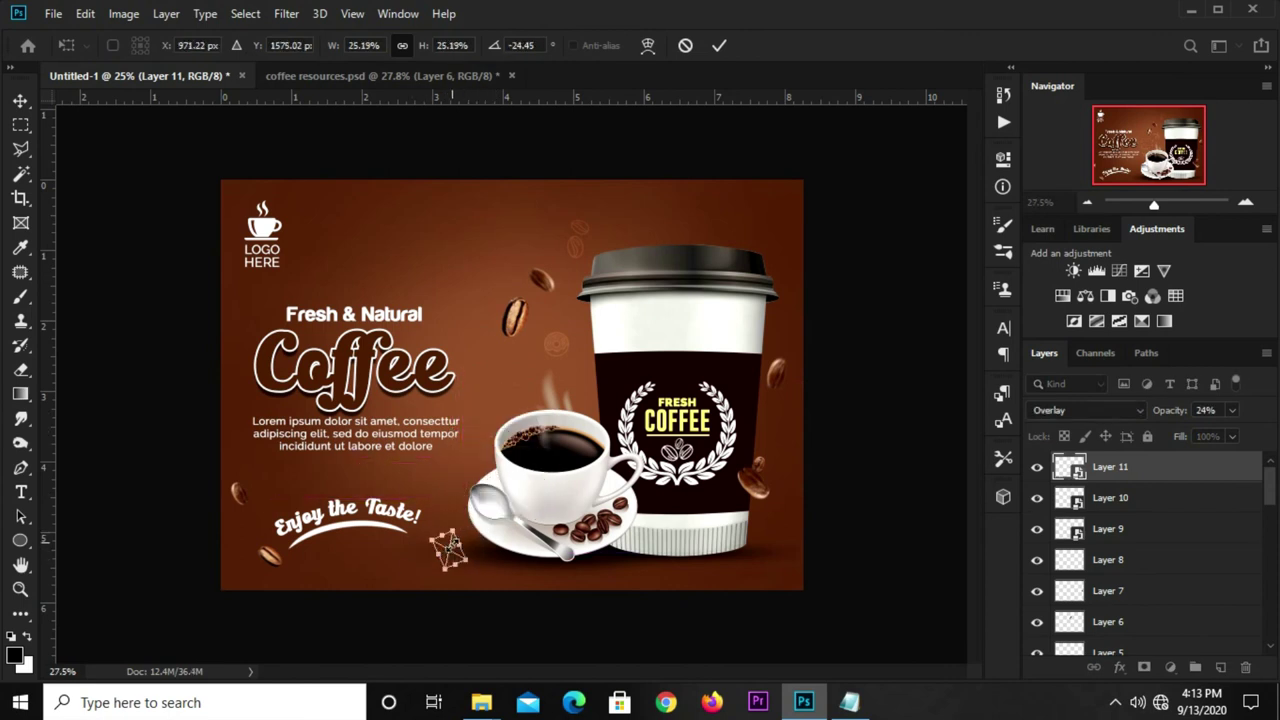
pyautogui.moveTo(443, 566)
pyautogui.mouseDown()
pyautogui.moveTo(430, 567)
pyautogui.moveTo(440, 563)
pyautogui.mouseUp()
# - Apply the cup icon's resize, then add a bean icon copy scaled 36.38% and tilted −36.66°
pyautogui.press('Return')
pyautogui.click(853, 490)
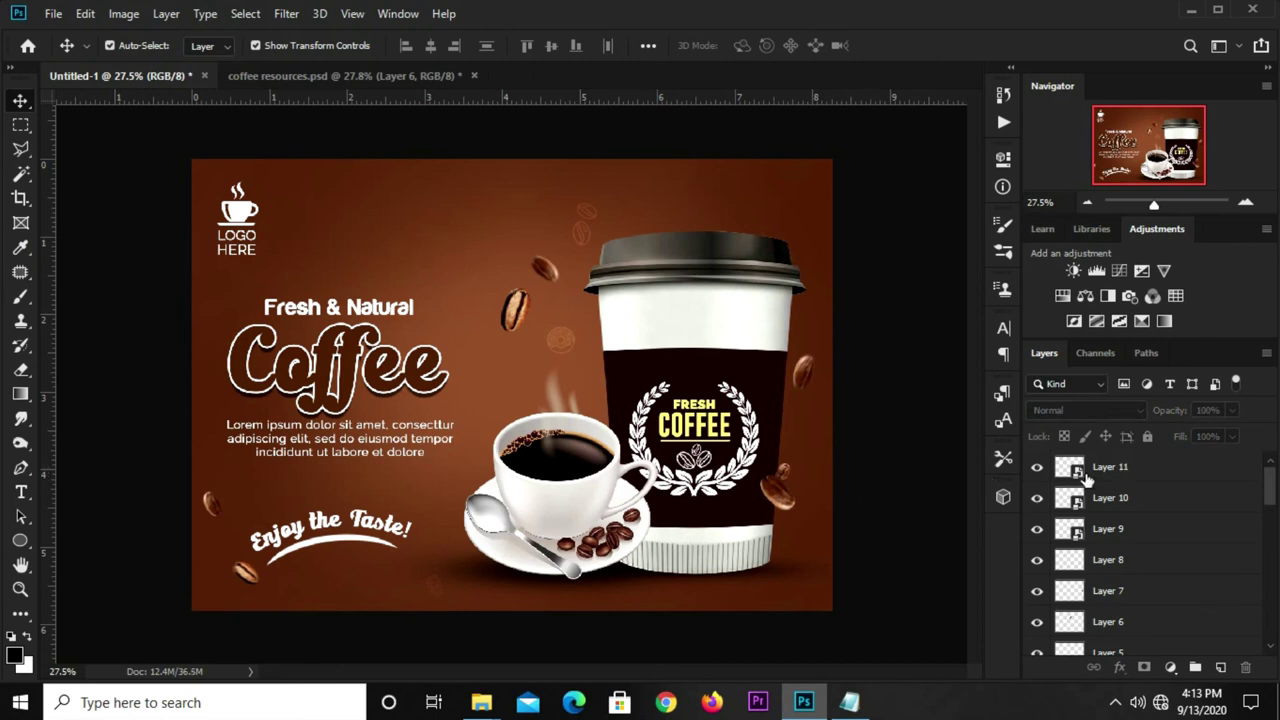
pyautogui.click(588, 224)
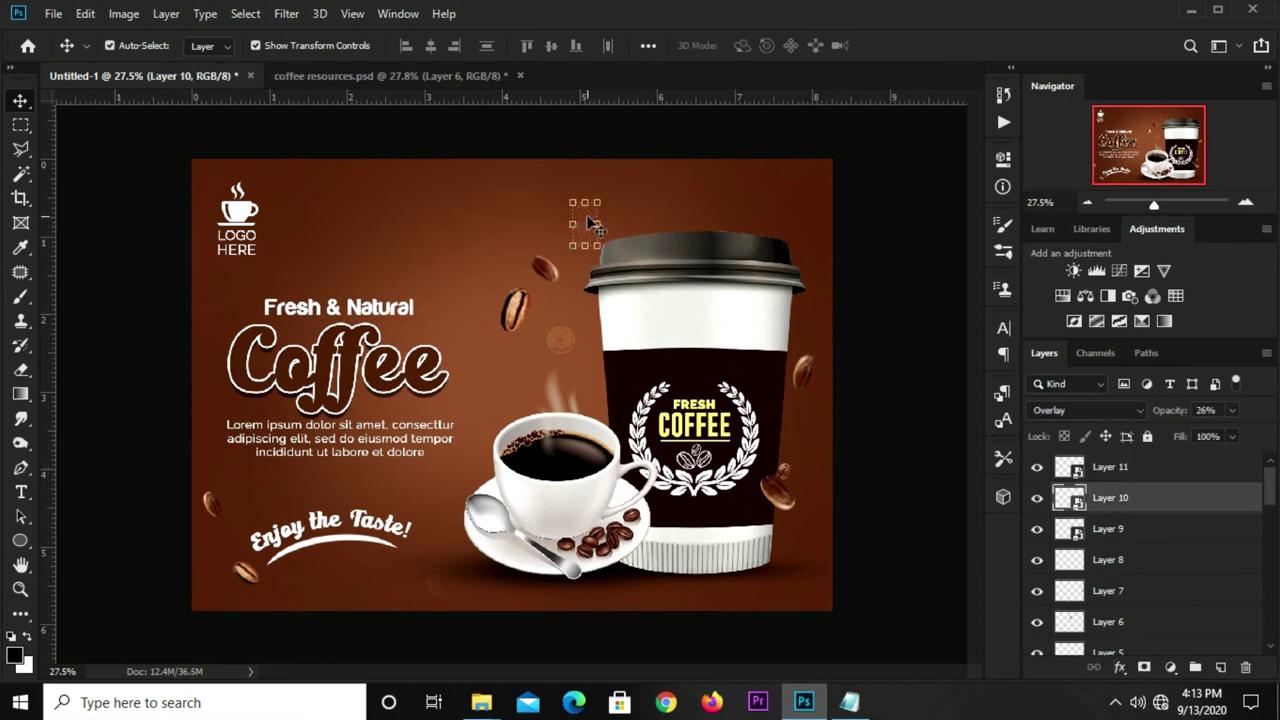
pyautogui.hotkey('ctrl', 'j')
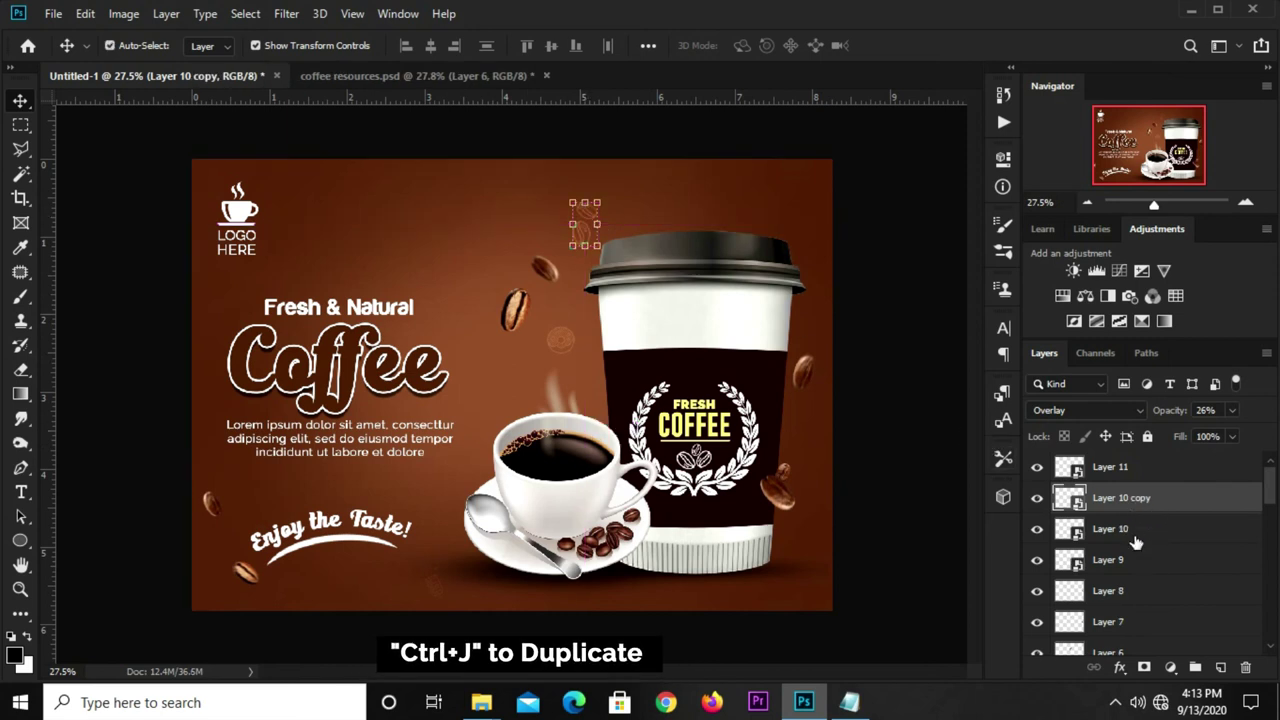
pyautogui.moveTo(577, 190)
pyautogui.mouseDown()
pyautogui.moveTo(558, 201)
pyautogui.moveTo(770, 482)
pyautogui.moveTo(795, 425)
pyautogui.mouseUp()
pyautogui.click(717, 44)
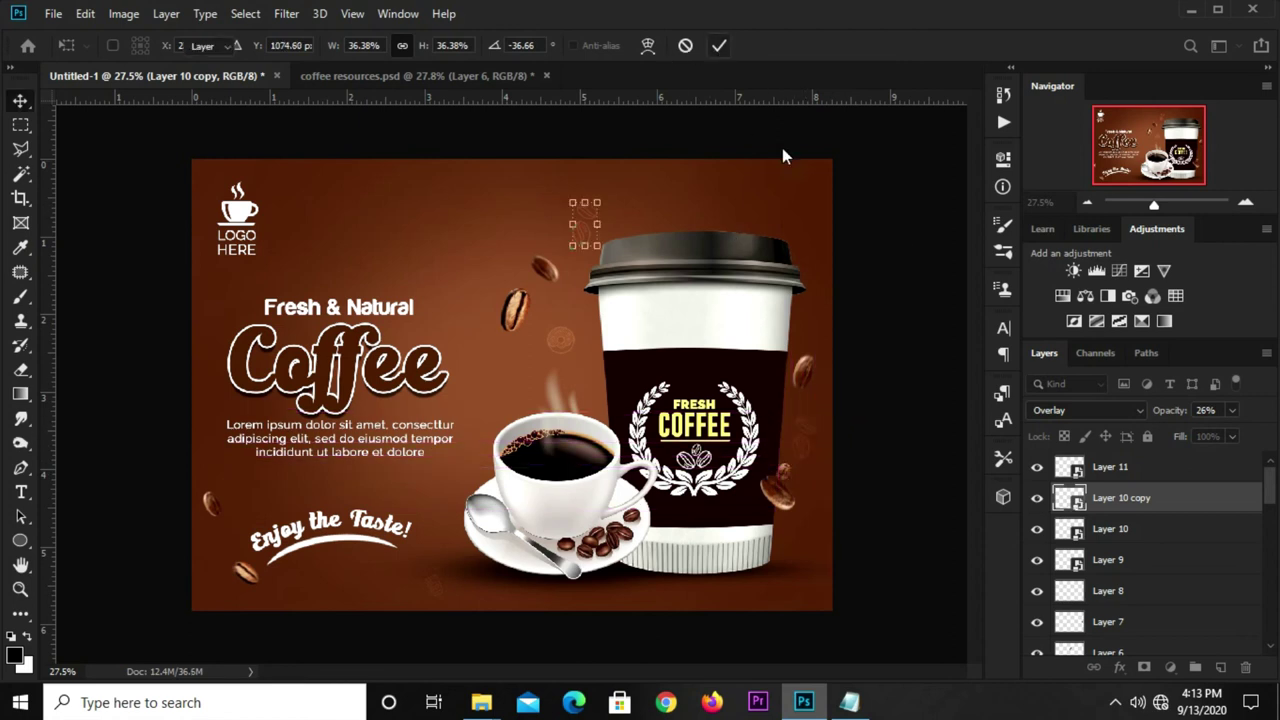
pyautogui.click(889, 239)
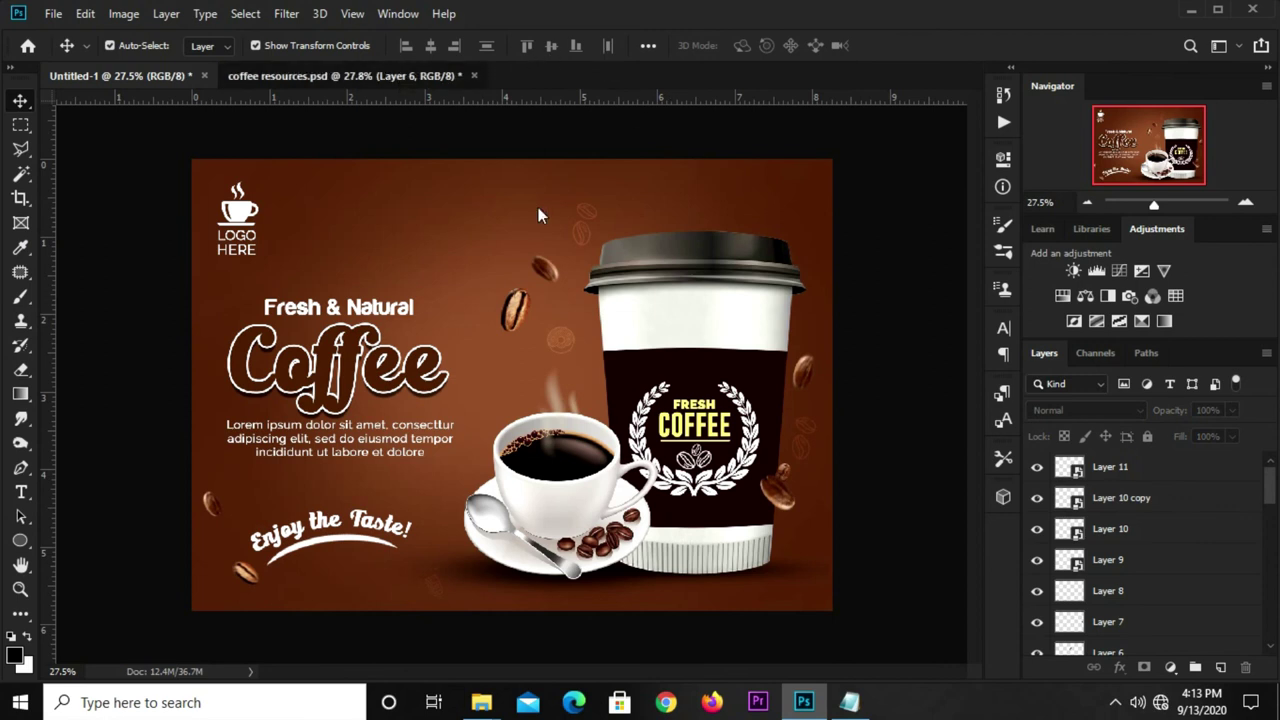
# - Select the Layer 8 bean outline in coffee resources.psd and return to the banner
pyautogui.click(345, 76)
pyautogui.click(760, 358)
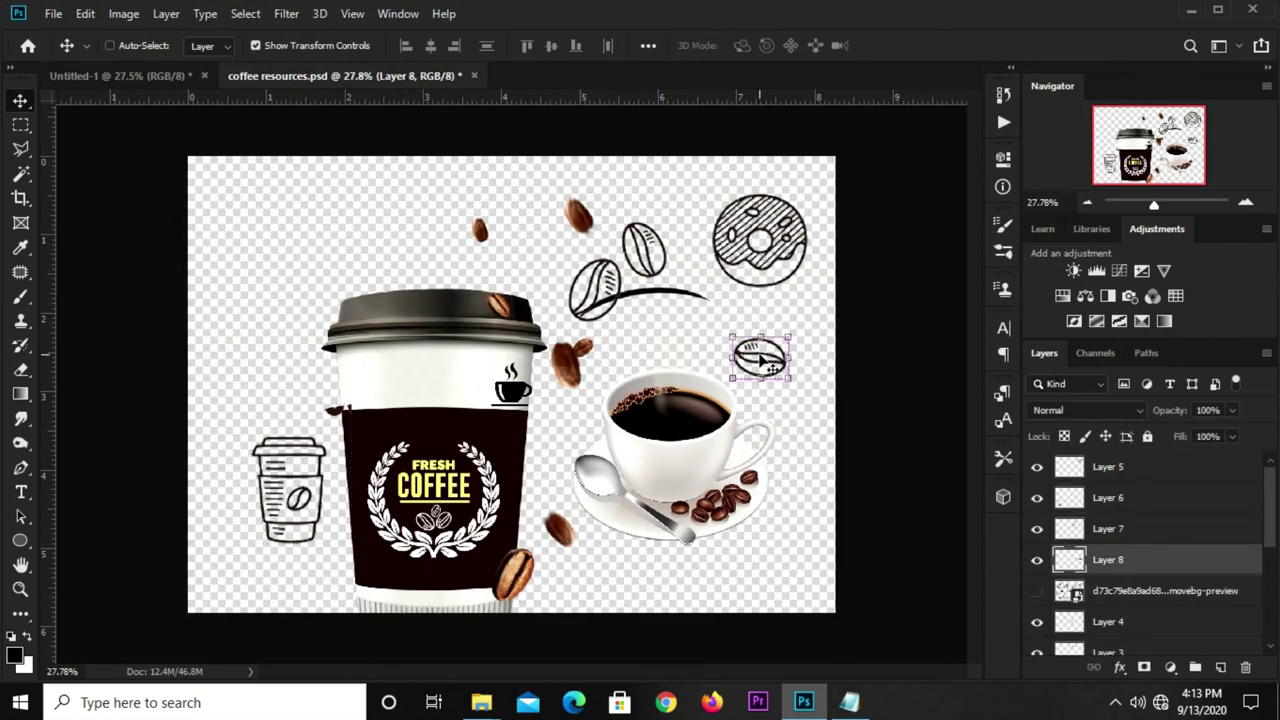
pyautogui.click(133, 77)
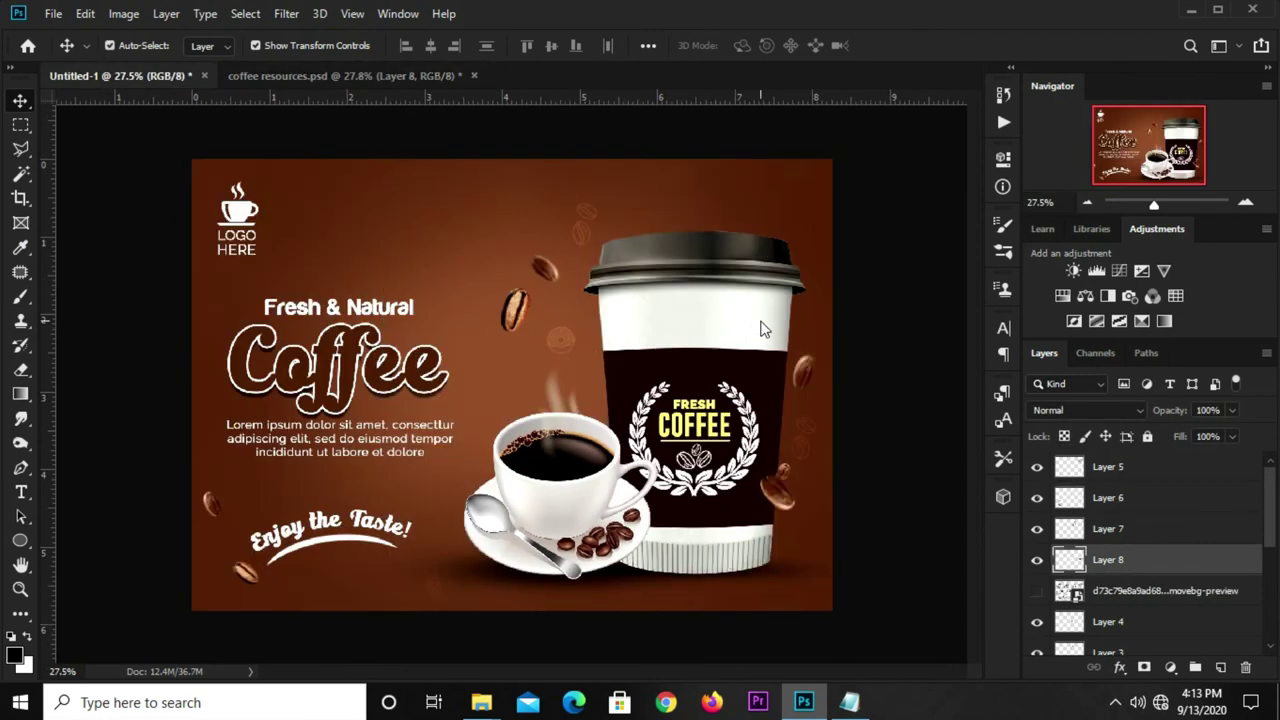
# - Paste the bean outline, apply the copied white style, and make it an Overlay smart object at 25%
pyautogui.hotkey('ctrl', 'v')
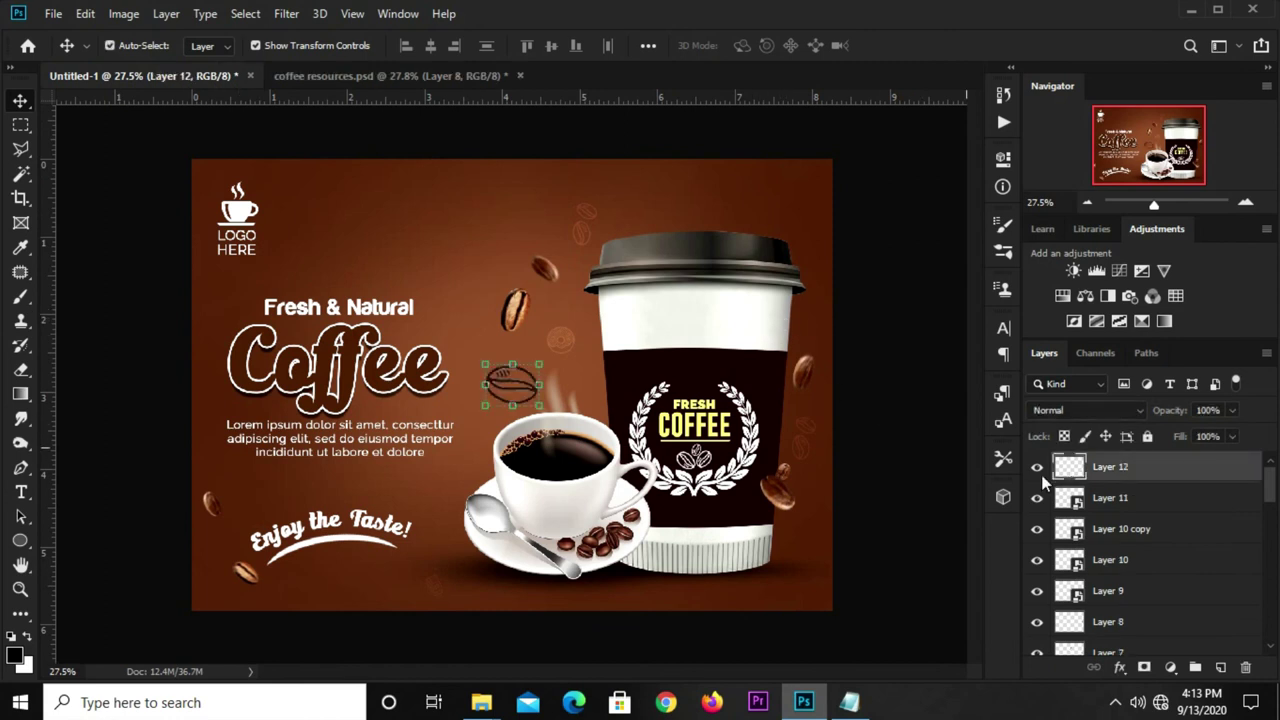
pyautogui.rightClick(1145, 463)
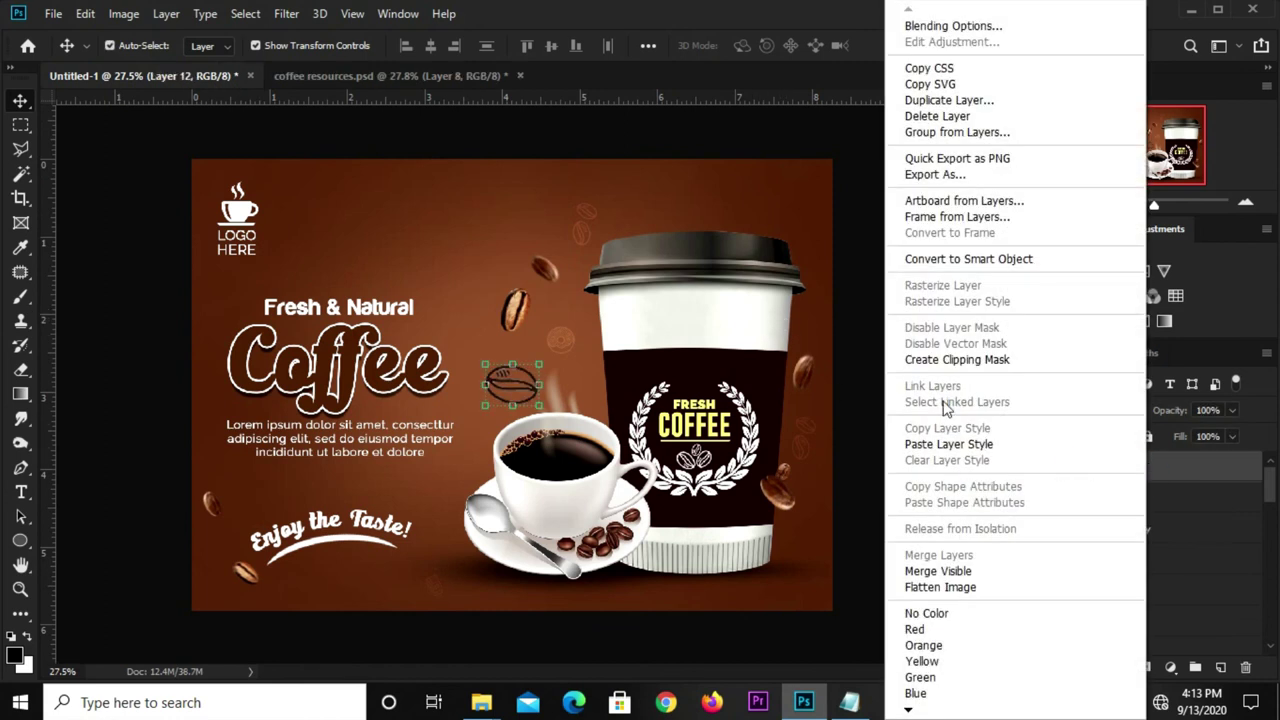
pyautogui.click(951, 444)
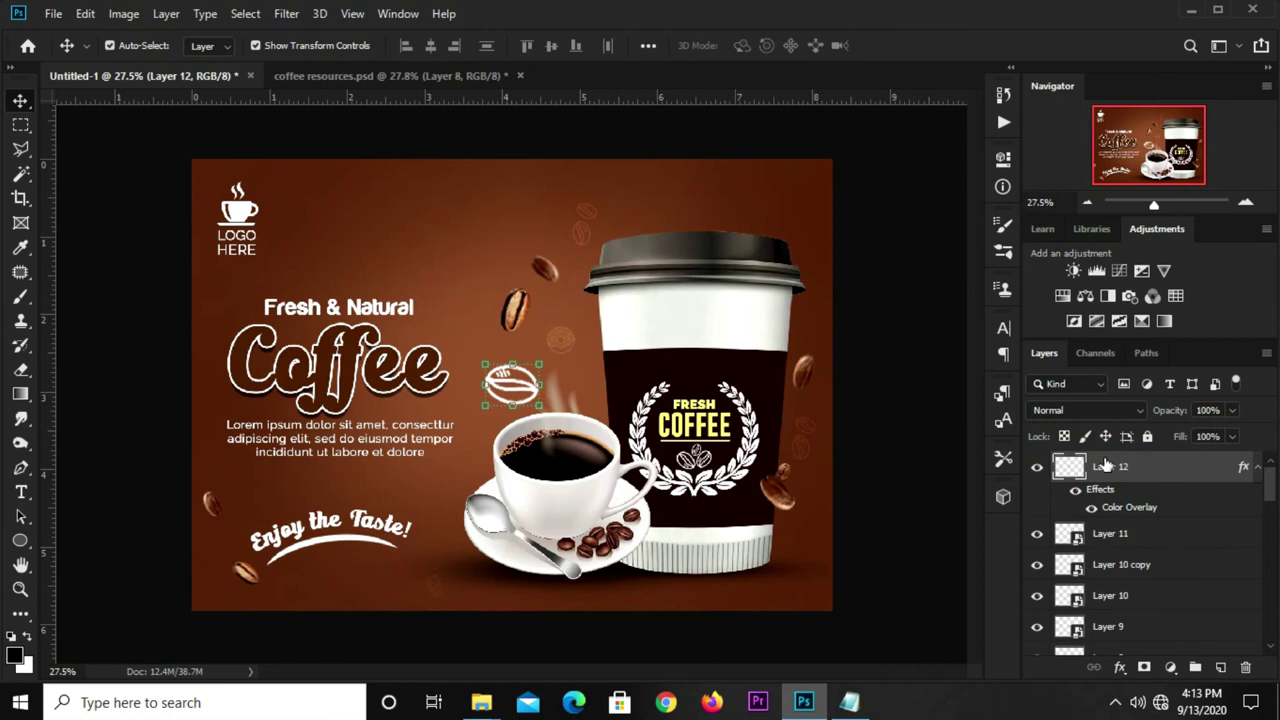
pyautogui.rightClick(1105, 465)
pyautogui.click(965, 258)
pyautogui.click(1060, 410)
pyautogui.click(1100, 408)
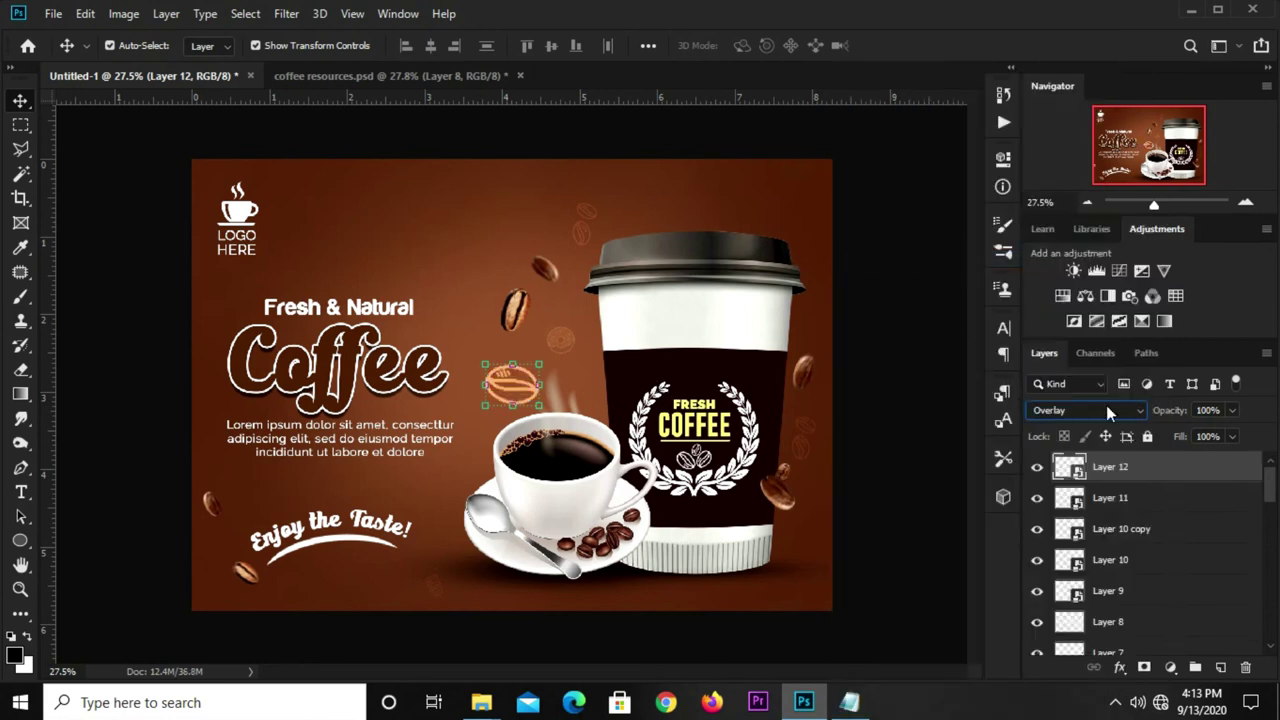
pyautogui.moveTo(1195, 442); pyautogui.dragTo(1188, 442)
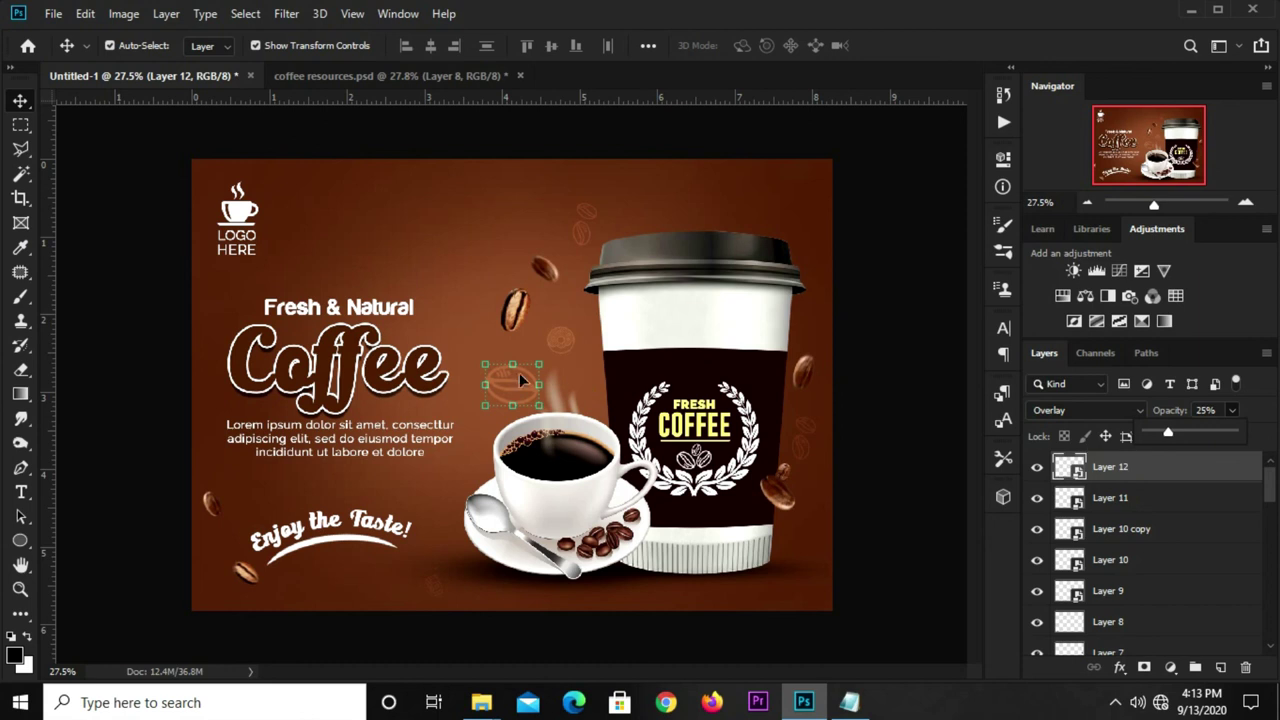
# - Shrink the bean to 47.47% and place it near the banner's top-right corner
pyautogui.hotkey('ctrl', 't')
pyautogui.moveTo(540, 364); pyautogui.dragTo(515, 382)
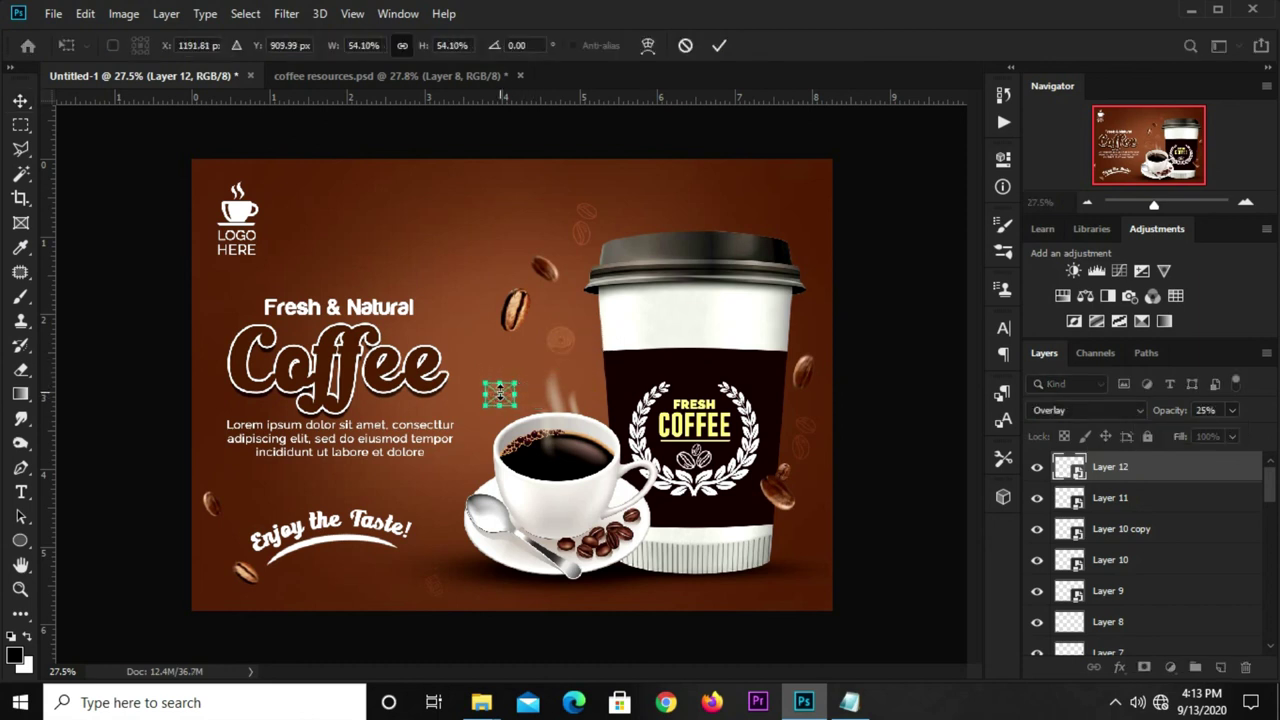
pyautogui.moveTo(501, 392)
pyautogui.mouseDown()
pyautogui.moveTo(814, 214)
pyautogui.moveTo(838, 243)
pyautogui.mouseUp()
pyautogui.click(719, 45)
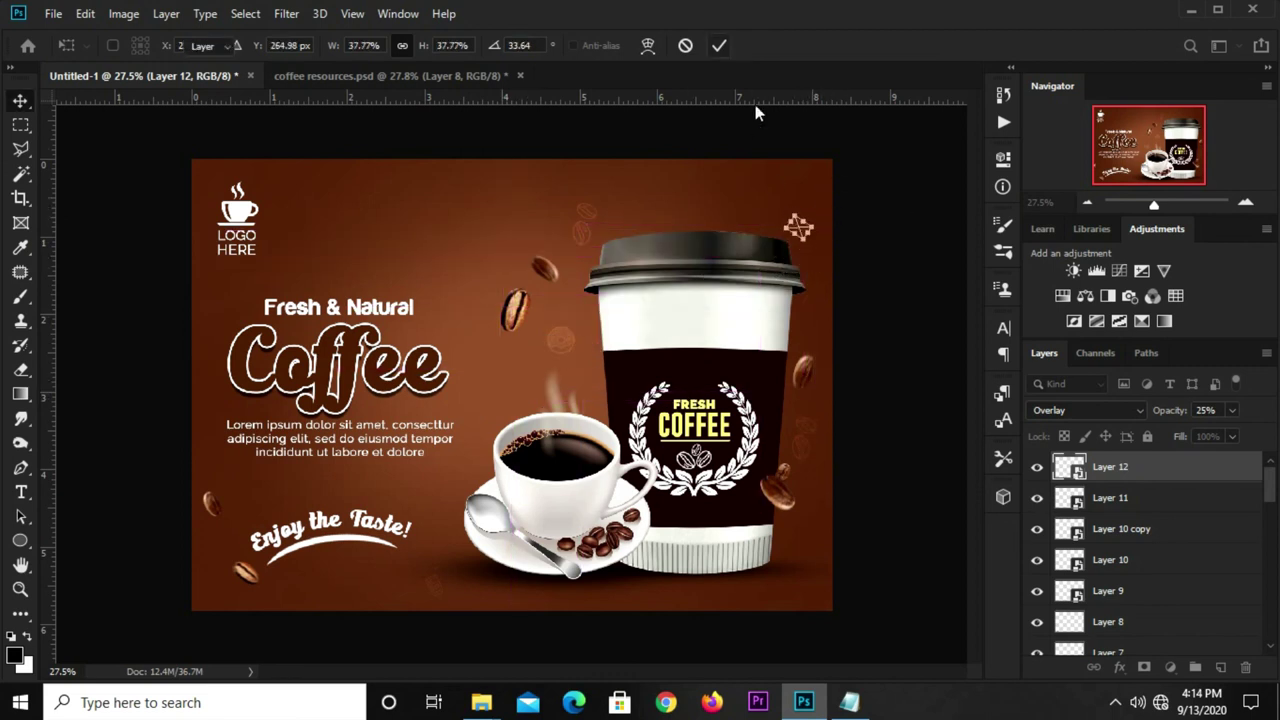
pyautogui.click(888, 226)
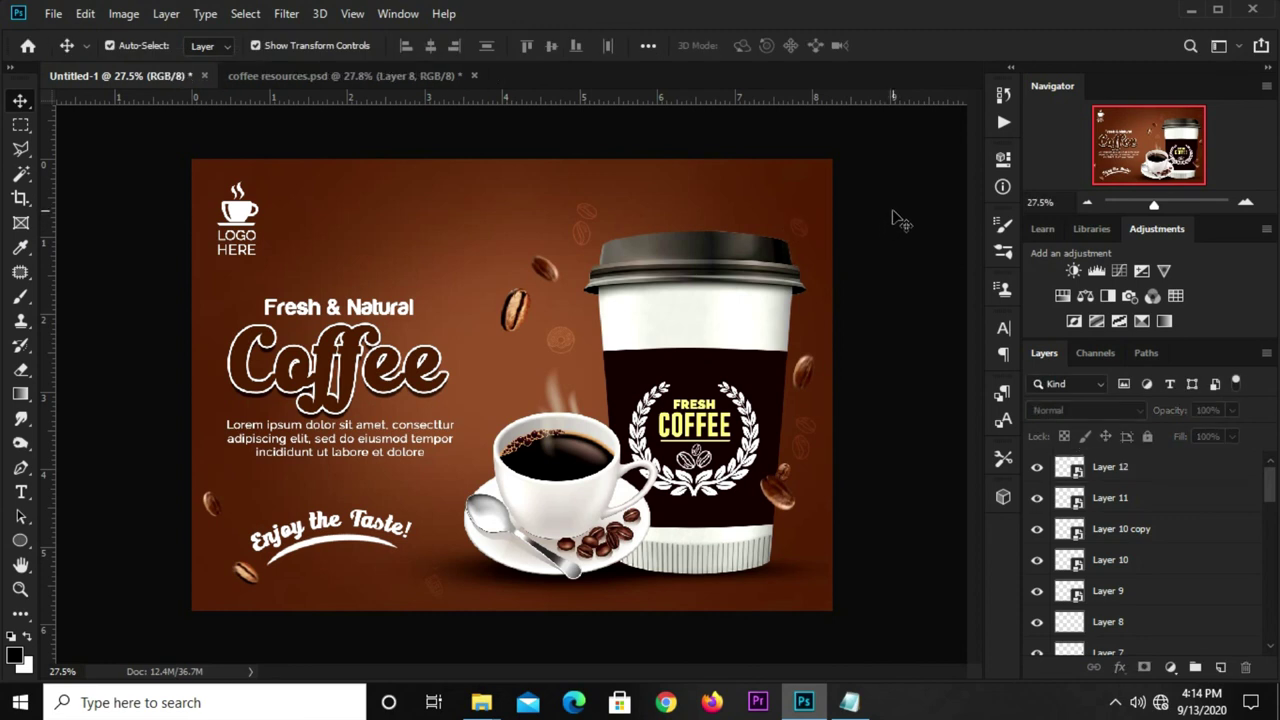
# - Duplicate the faint icon below the saucer and move the copy to the banner's top right
pyautogui.click(434, 589)
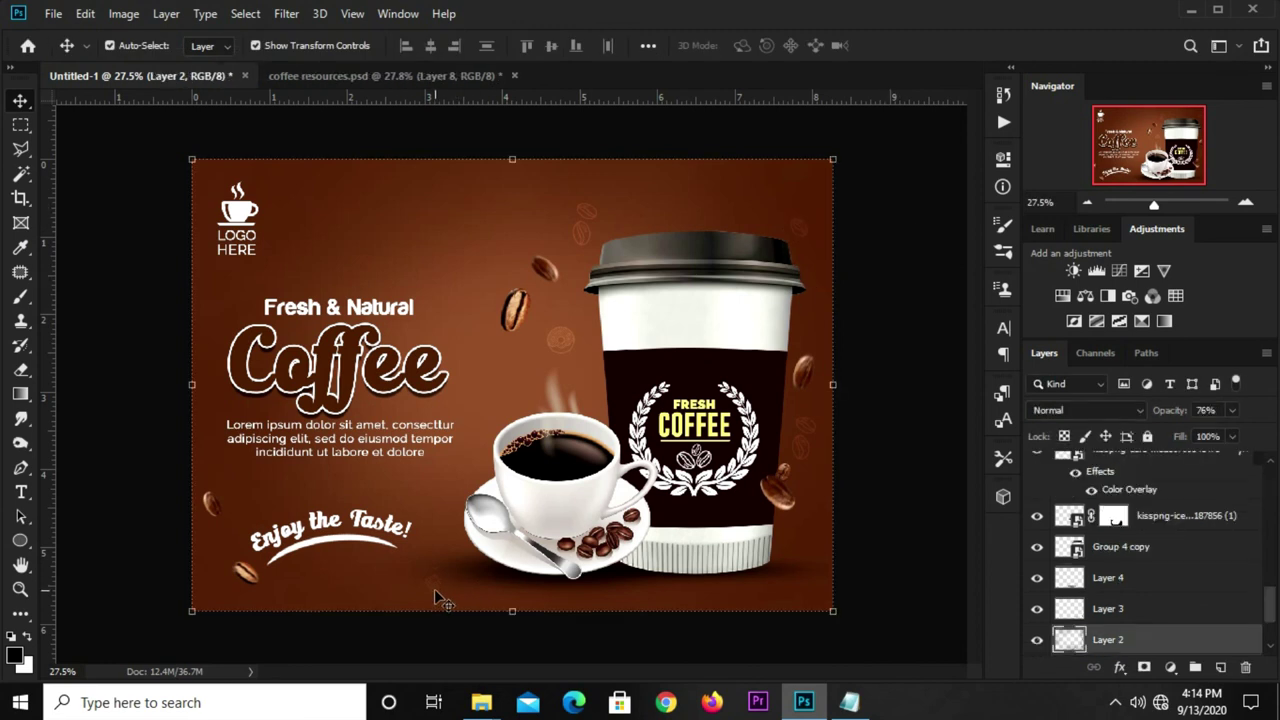
pyautogui.hotkey('ctrl', 'j')
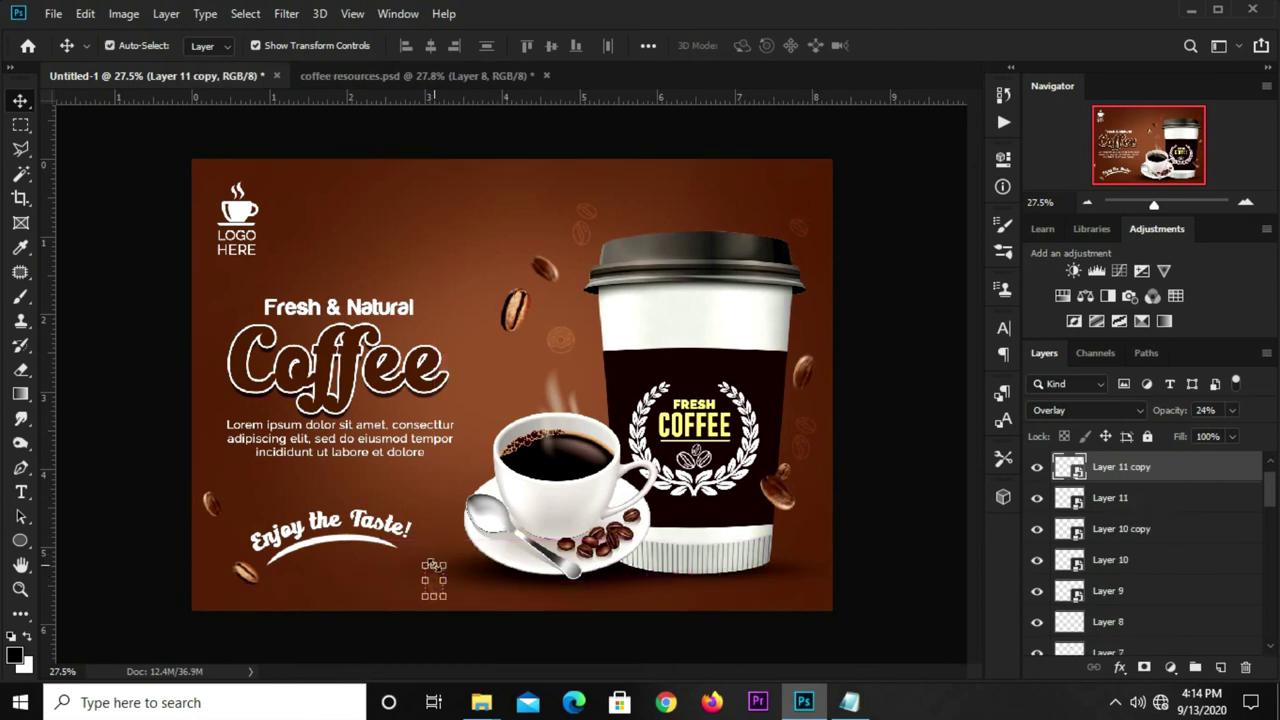
pyautogui.hotkey('ctrl', 't')
pyautogui.scroll(1, 435, 580)
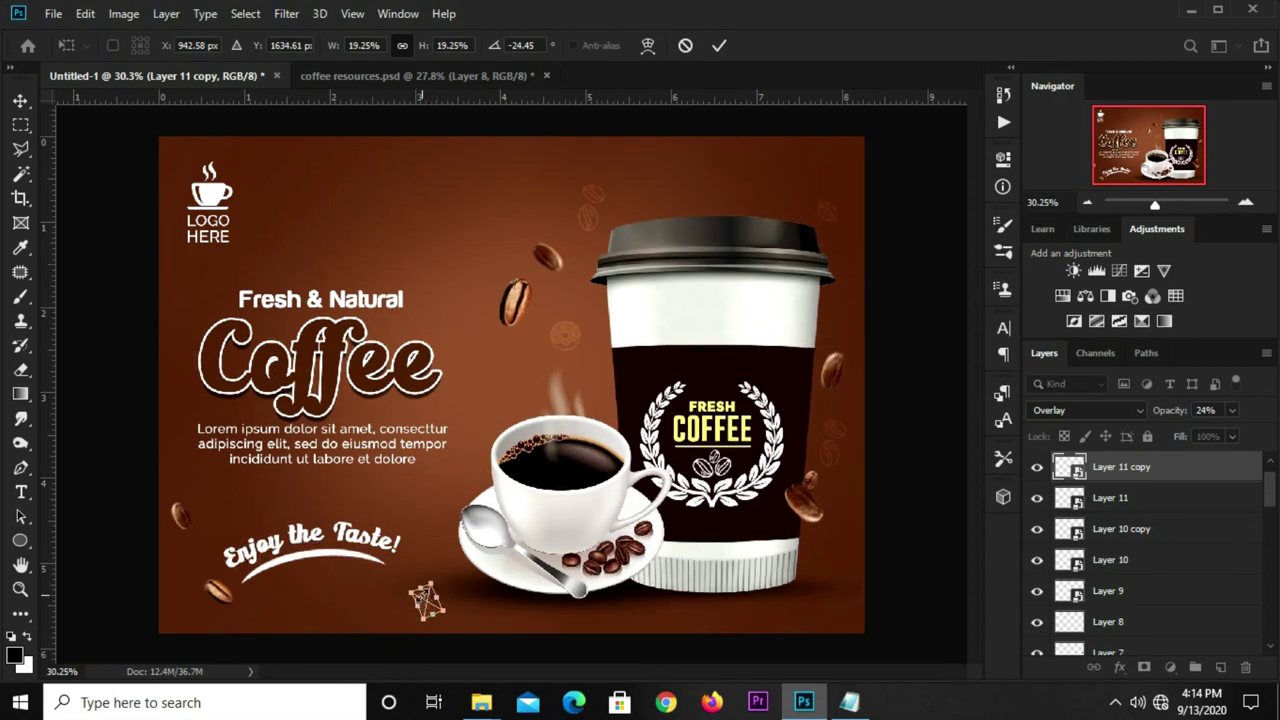
pyautogui.scroll(1, 425, 600)
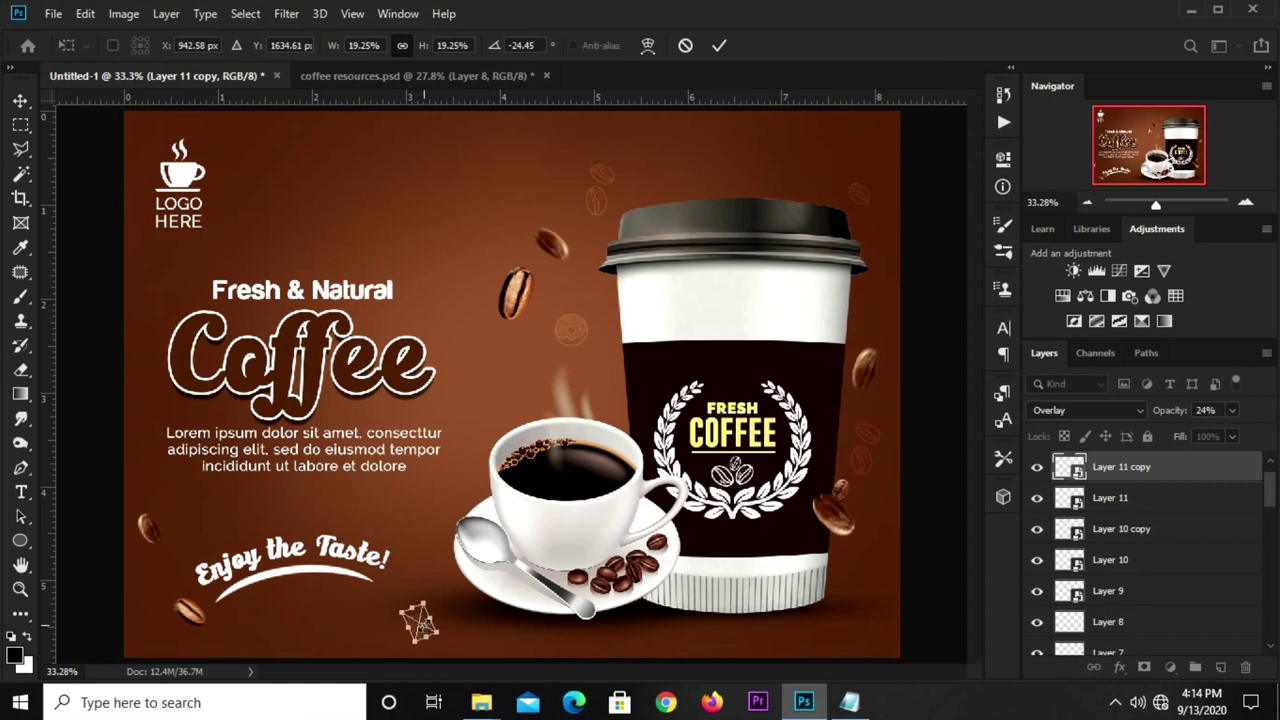
pyautogui.moveTo(420, 625); pyautogui.dragTo(766, 148)
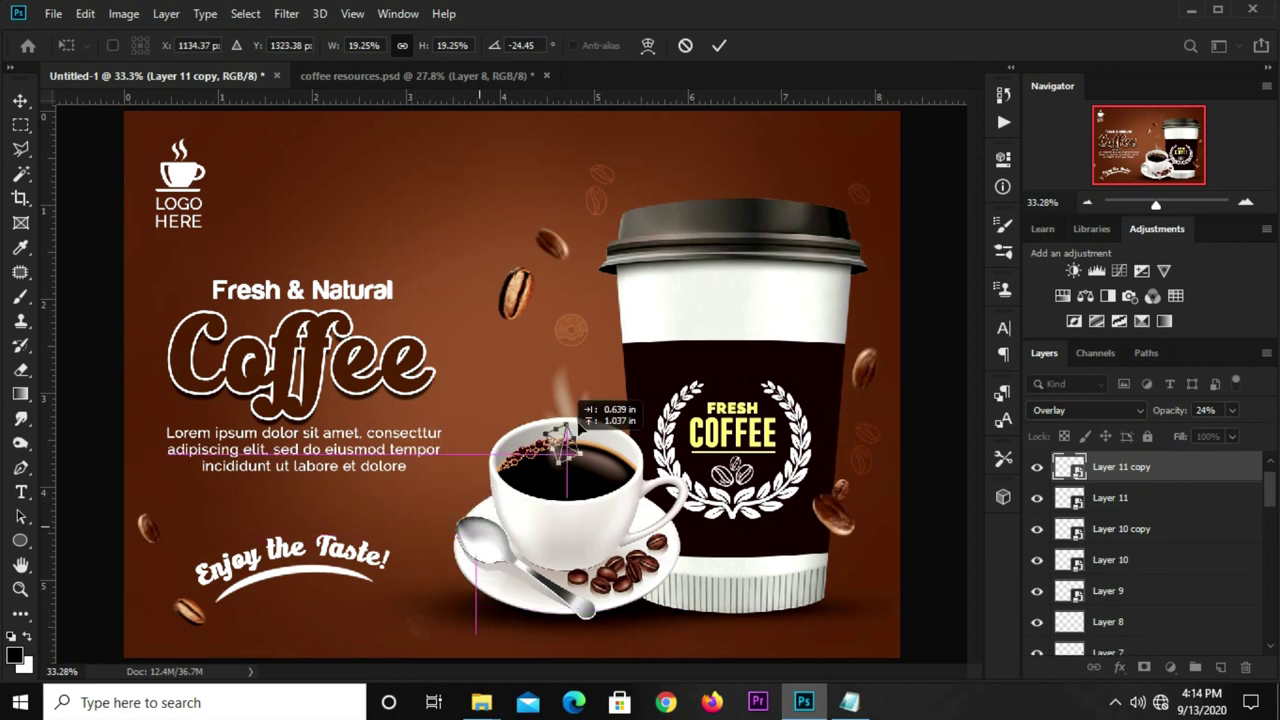
pyautogui.click(719, 45)
pyautogui.moveTo(752, 168); pyautogui.dragTo(760, 130)
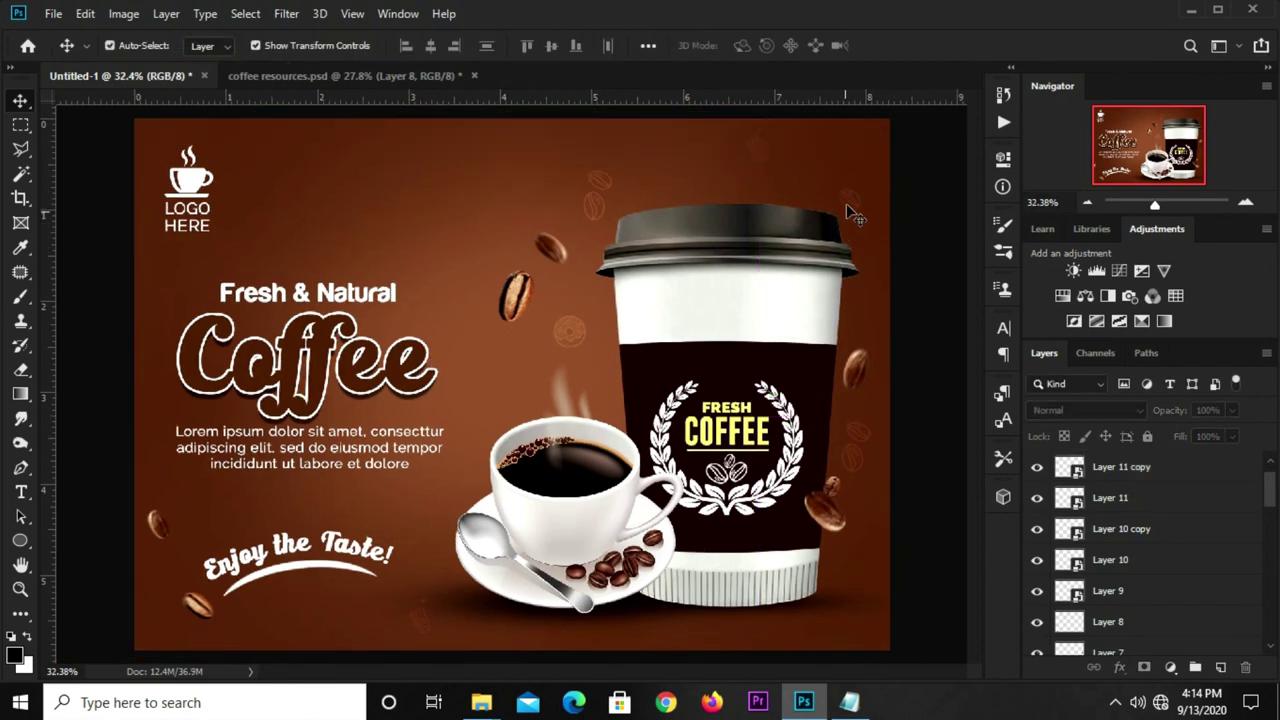
# - Select Layer 1 near the bottom of the layer stack
pyautogui.scroll(-1, 852, 197)
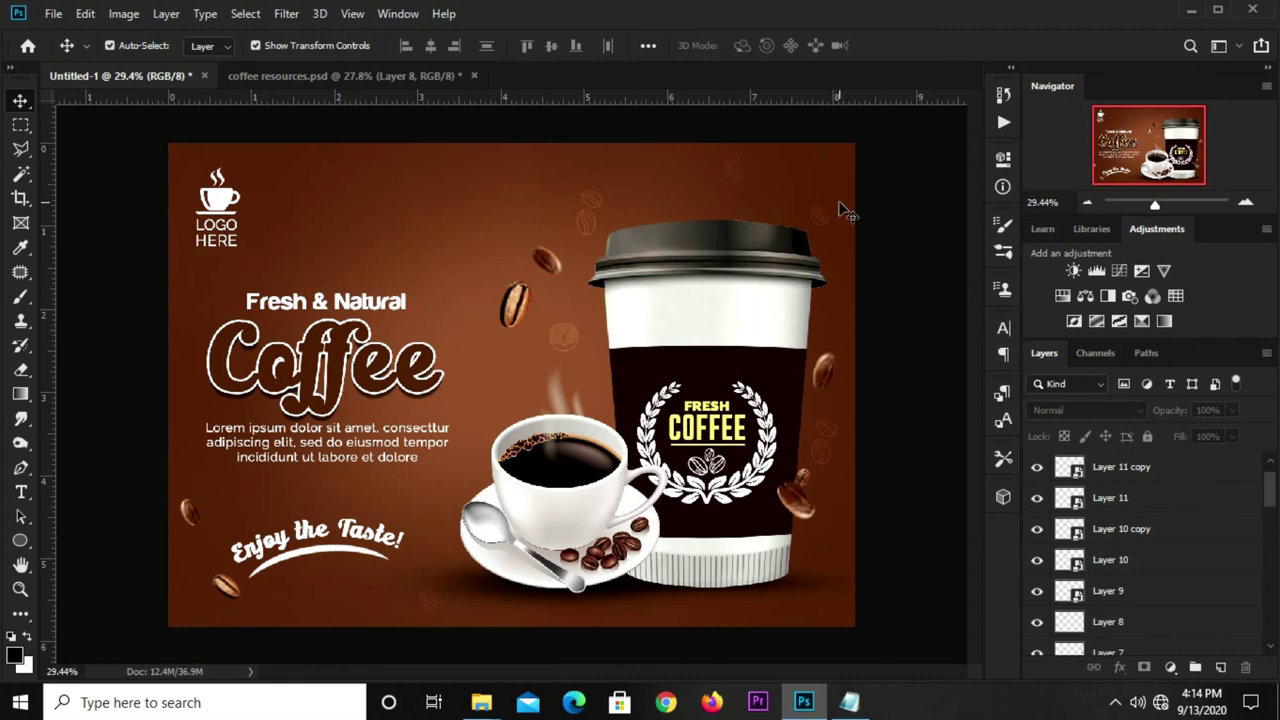
pyautogui.scroll(-3, 1105, 530)
pyautogui.scroll(-5, 1105, 535)
pyautogui.scroll(-5, 1108, 545)
pyautogui.scroll(-2, 1108, 545)
pyautogui.click(1112, 568)
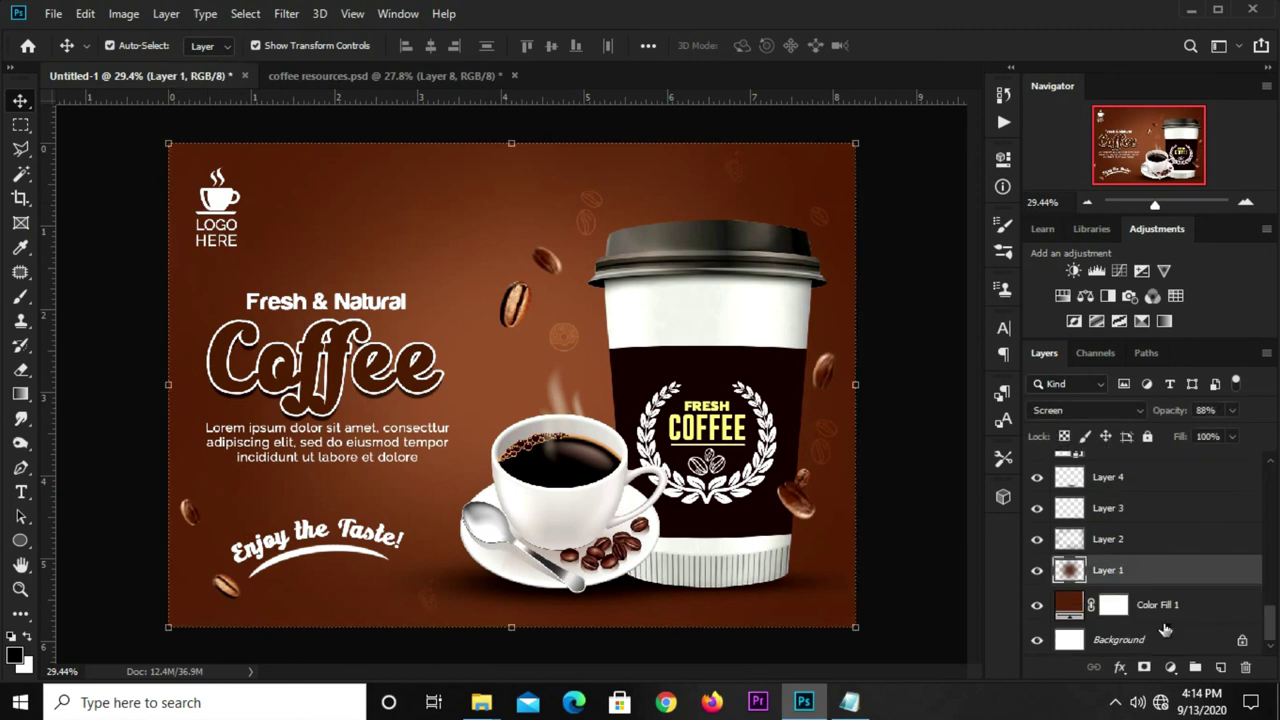
# - Add a new layer above Layer 1, pick the soft brush, and copy fff9a7 from Notepad
pyautogui.click(1220, 669)
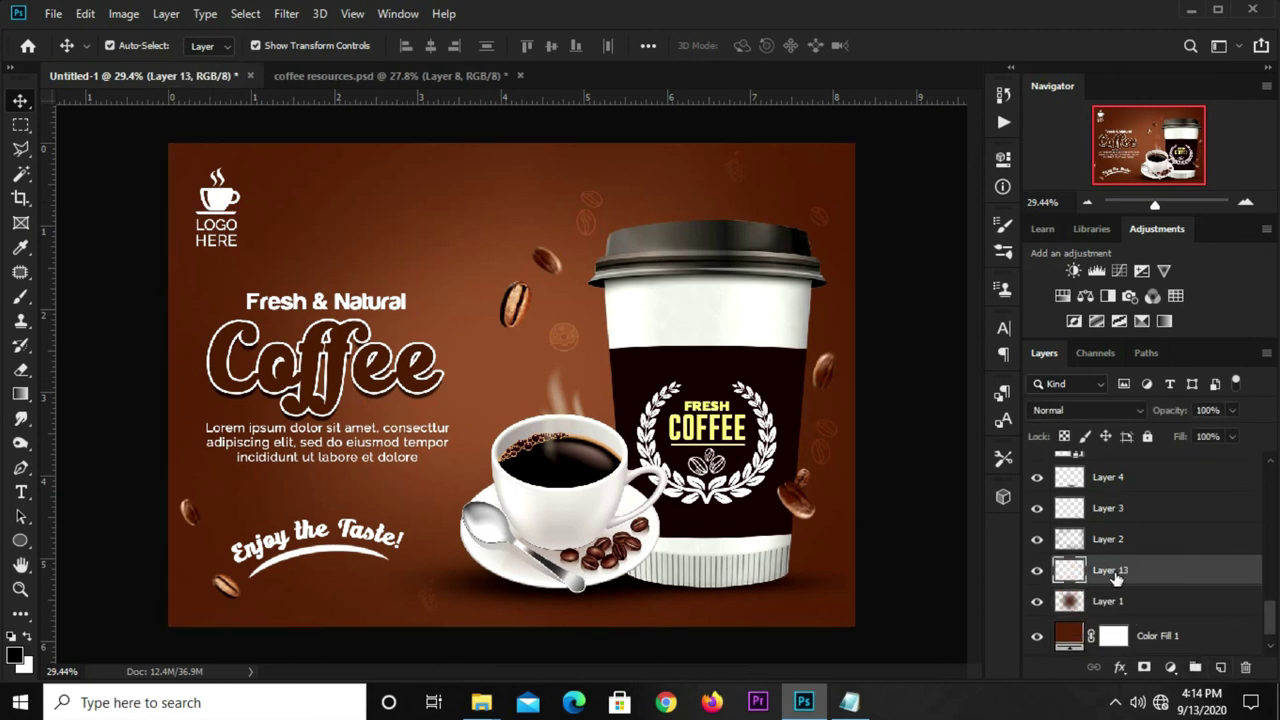
pyautogui.click(20, 297)
pyautogui.click(90, 295)
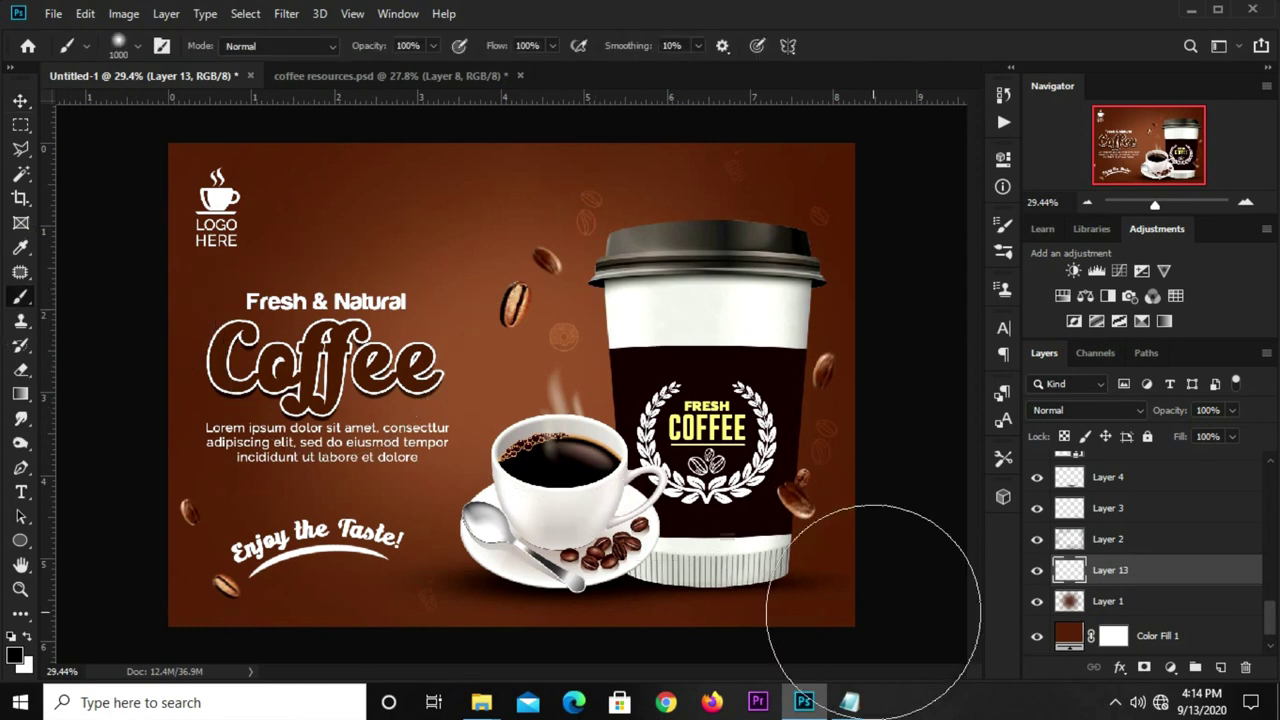
pyautogui.click(849, 702)
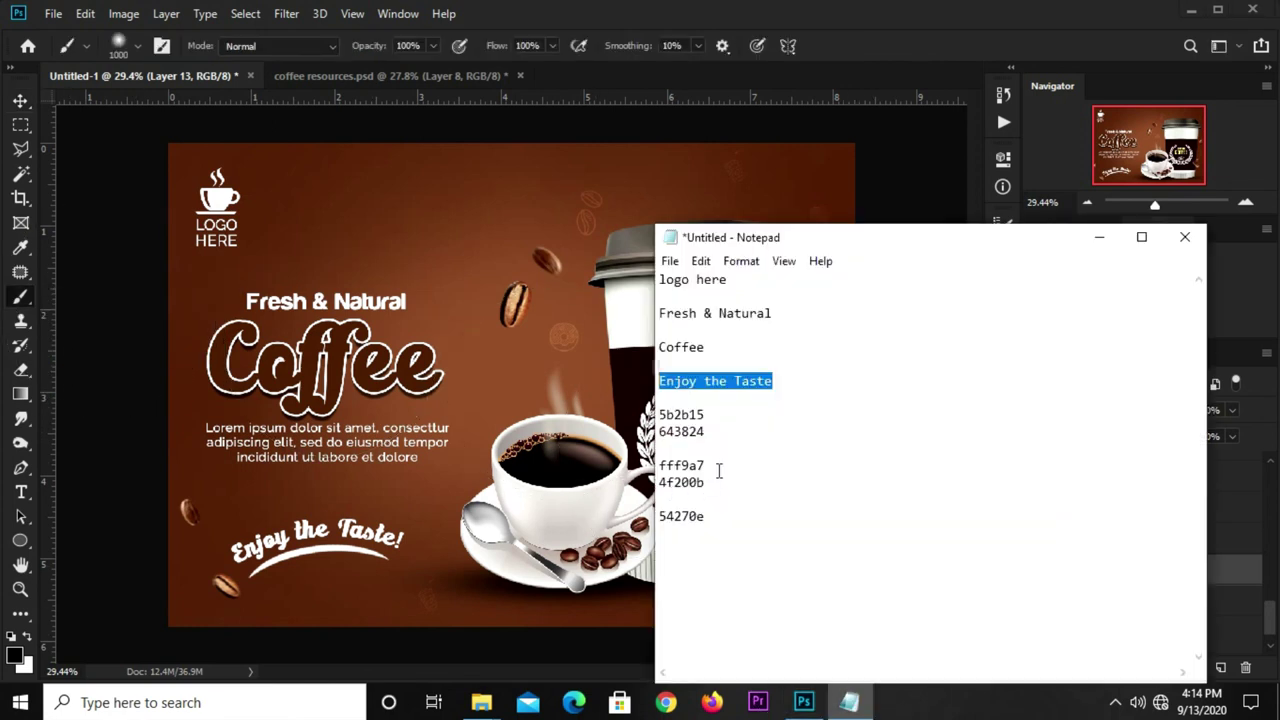
pyautogui.moveTo(716, 466); pyautogui.dragTo(630, 463)
pyautogui.rightClick(674, 476)
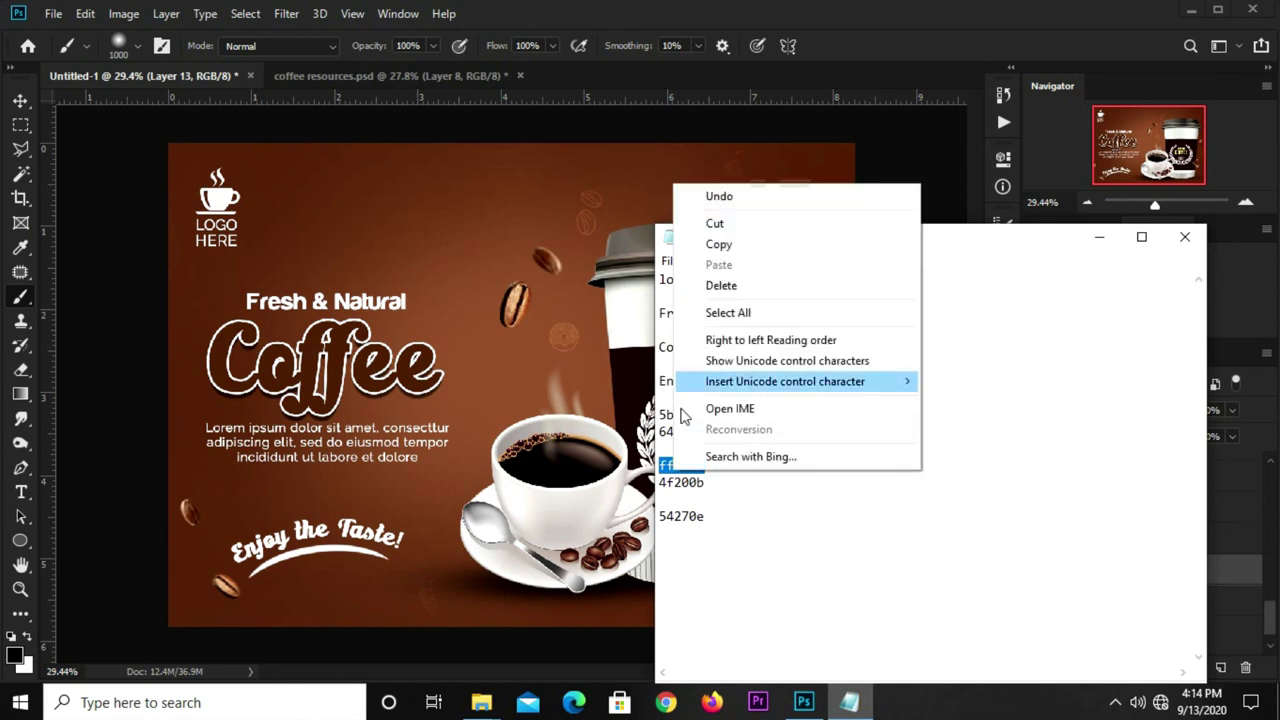
pyautogui.click(685, 247)
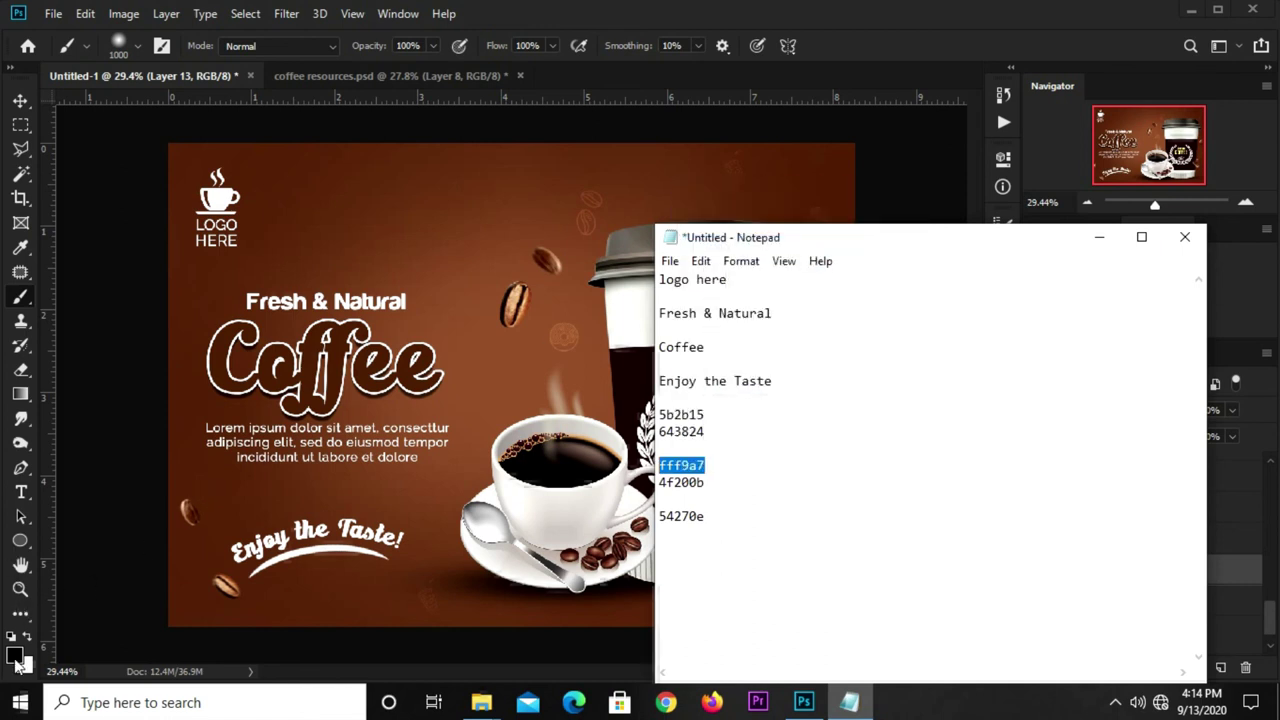
# - Set the foreground to fff9a7 and paint a 1900 px soft glow right of the cup
pyautogui.click(15, 655)
pyautogui.rightClick(1071, 660)
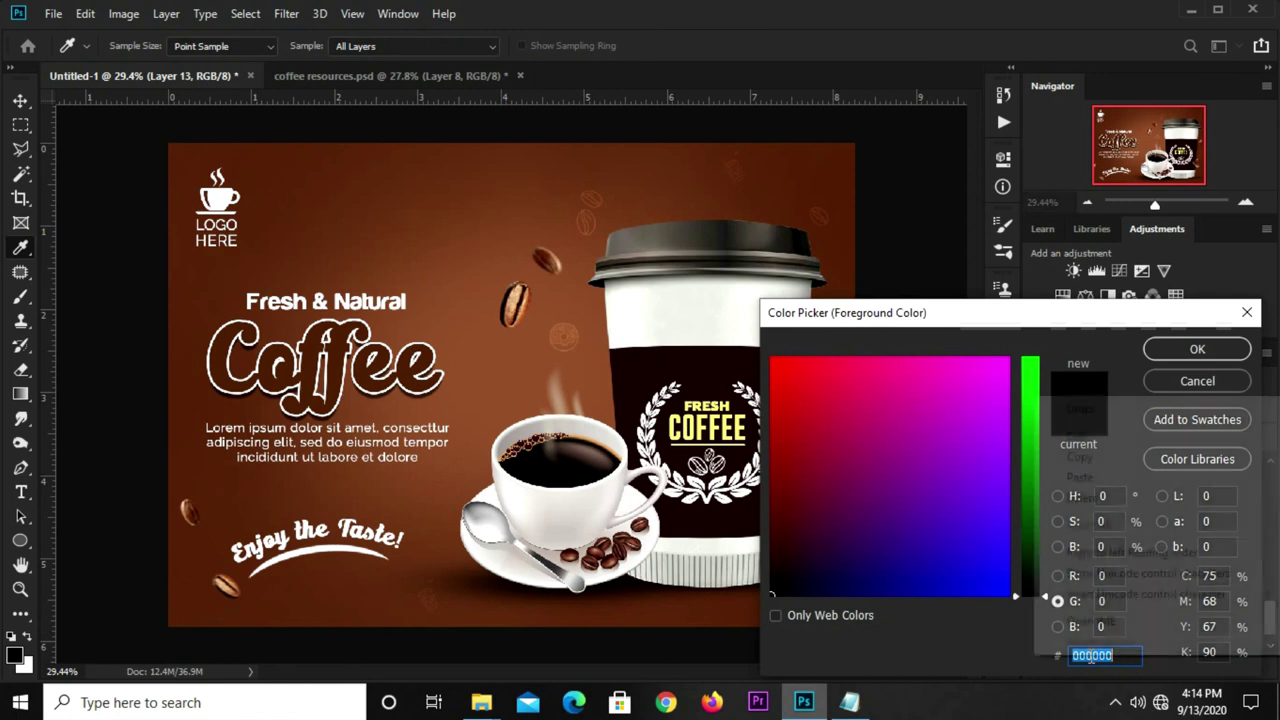
pyautogui.click(1080, 478)
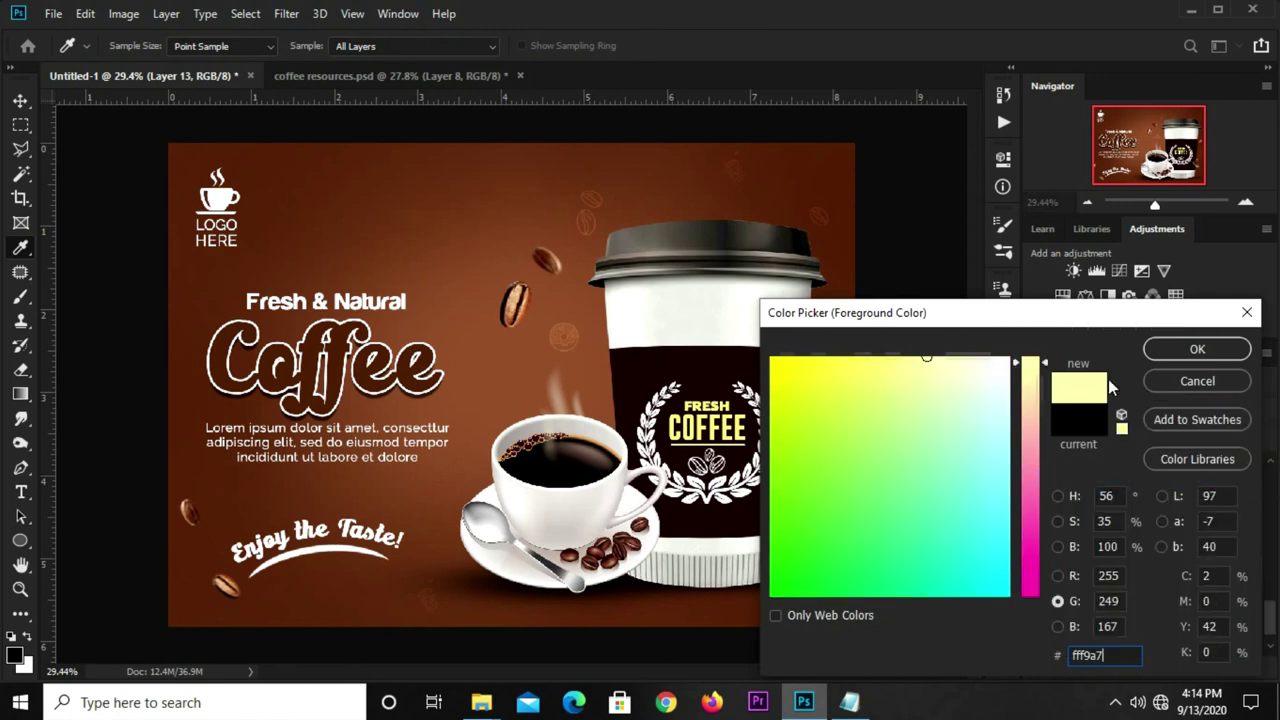
pyautogui.click(1165, 352)
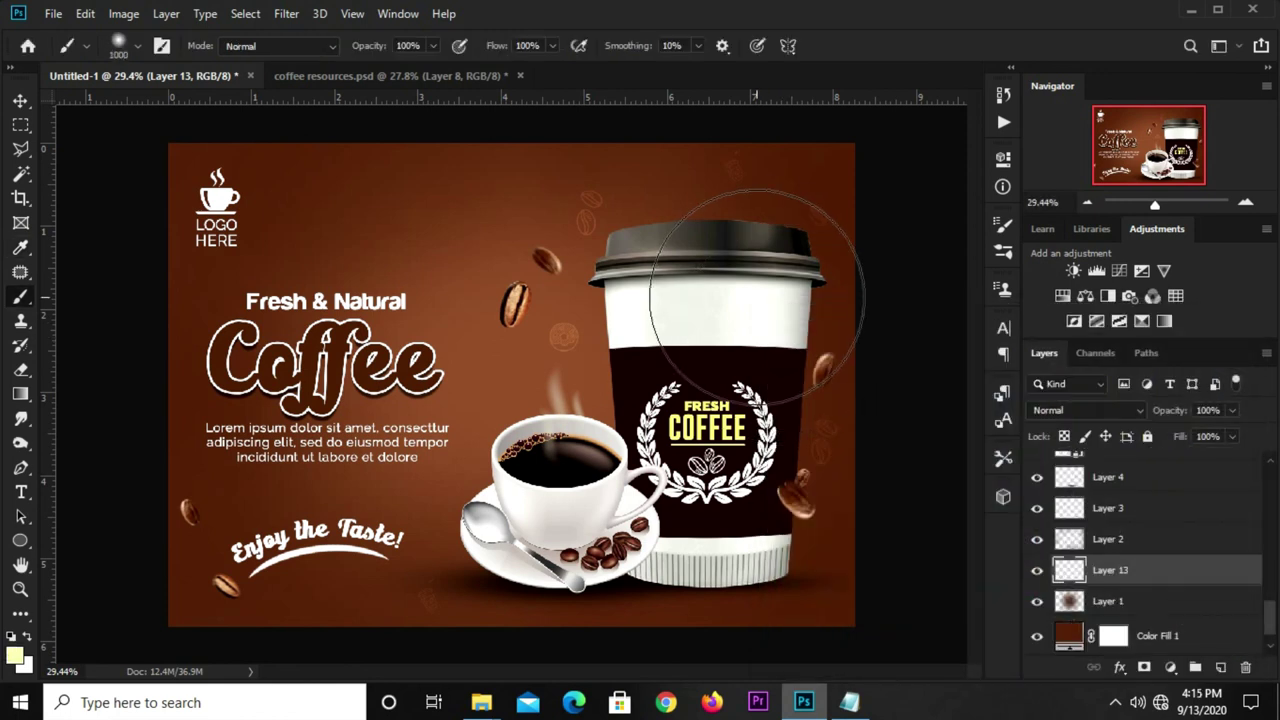
pyautogui.press(']')
pyautogui.press(']')
pyautogui.press(']')
pyautogui.press(']')
pyautogui.press(']')
pyautogui.press(']')
pyautogui.press(']')
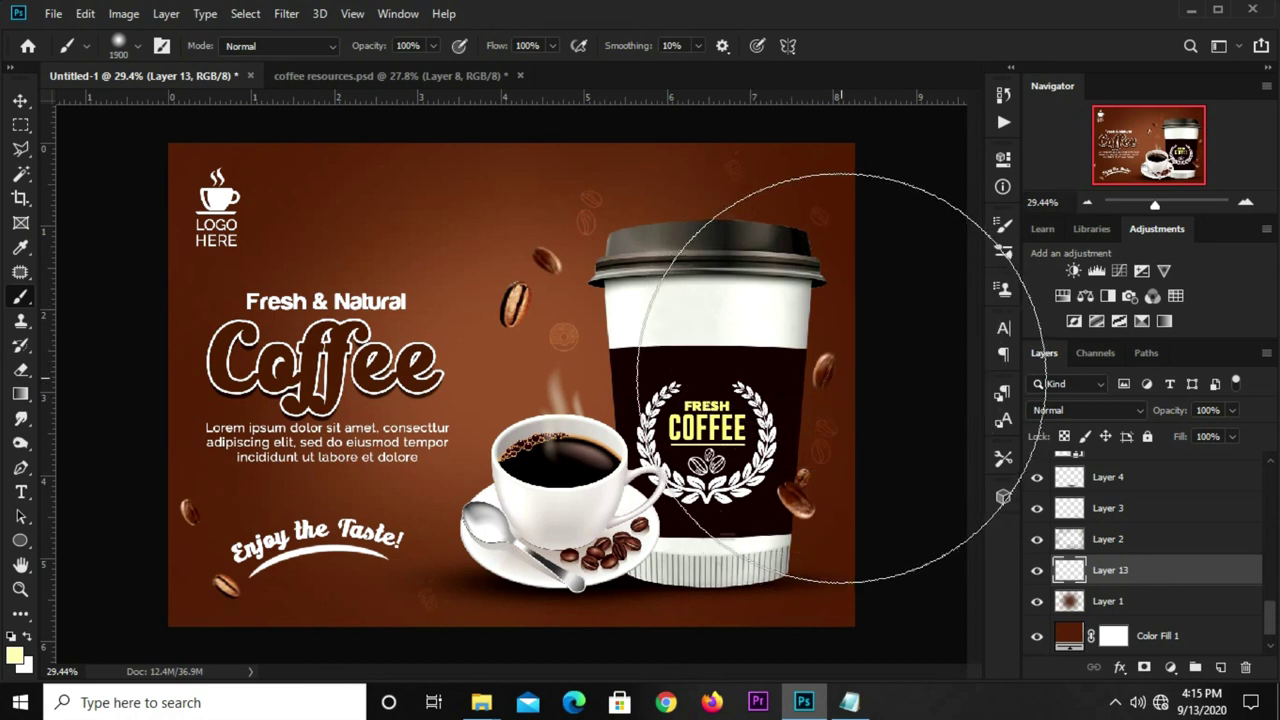
pyautogui.click(841, 378)
pyautogui.press('v')
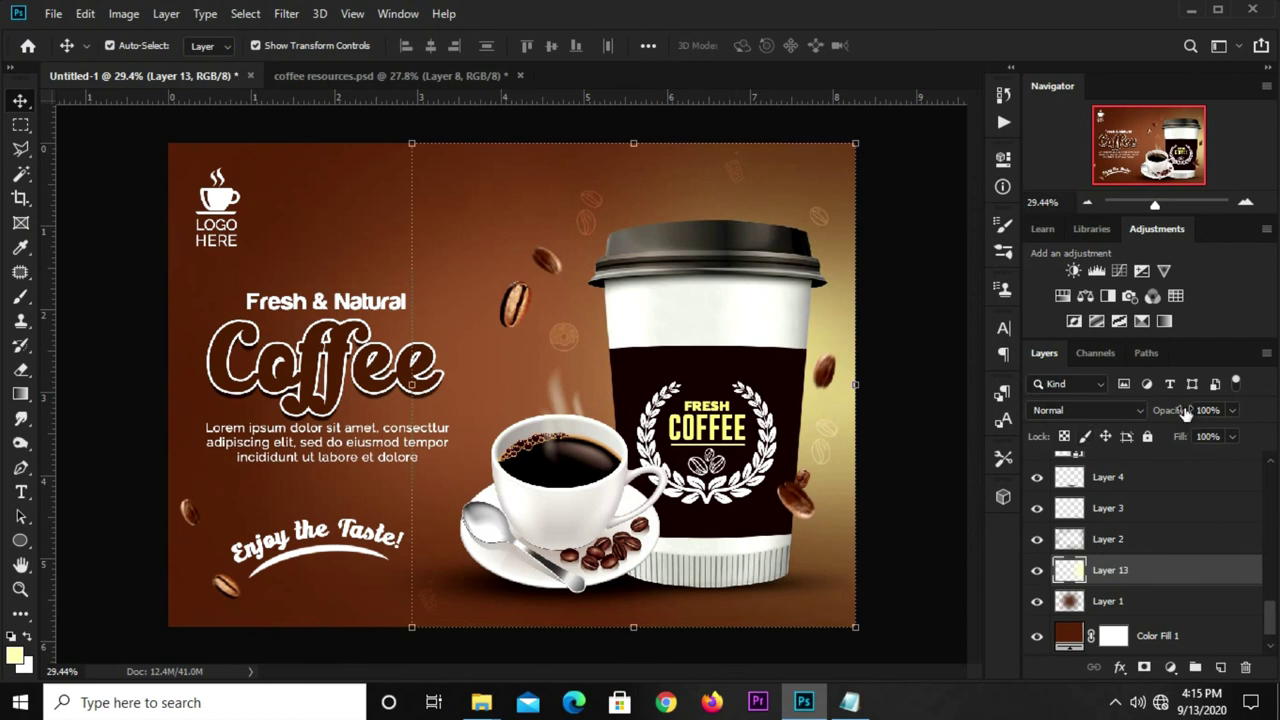
# - Blend Layer 13's yellow glow as Overlay and lower its opacity to about 29%
pyautogui.click(1124, 411)
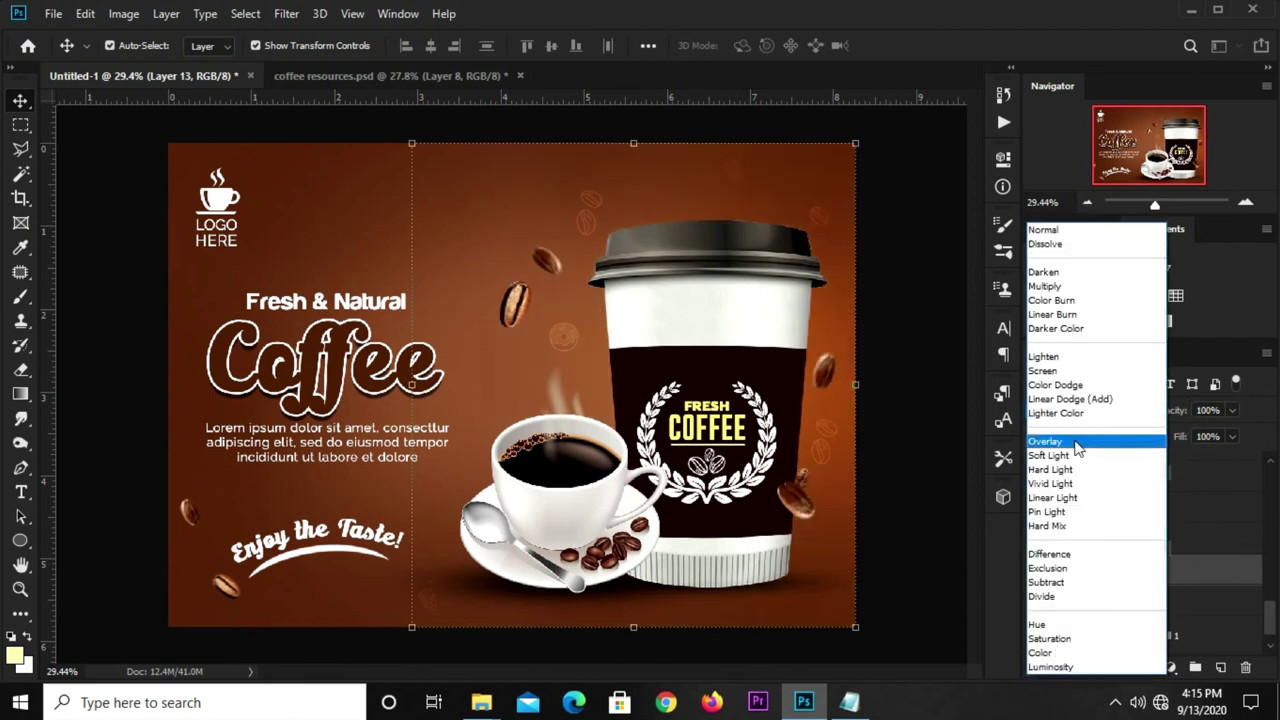
pyautogui.click(1077, 443)
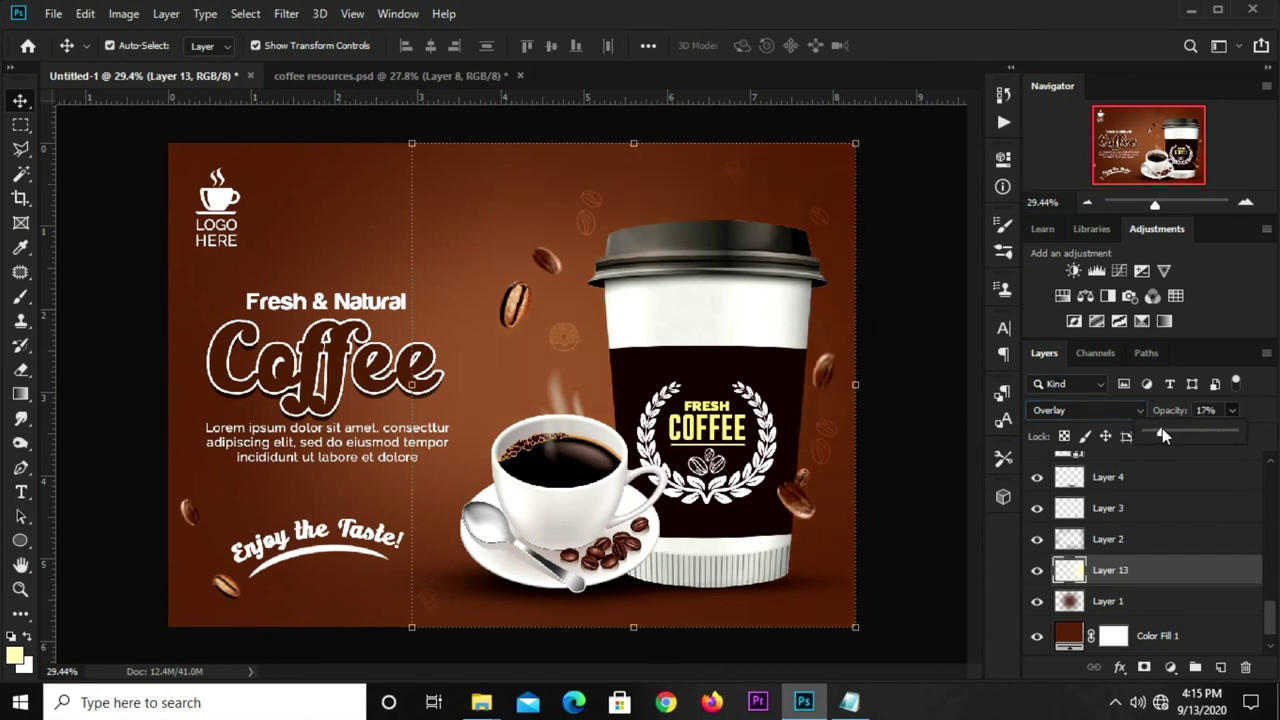
pyautogui.click(1036, 570)
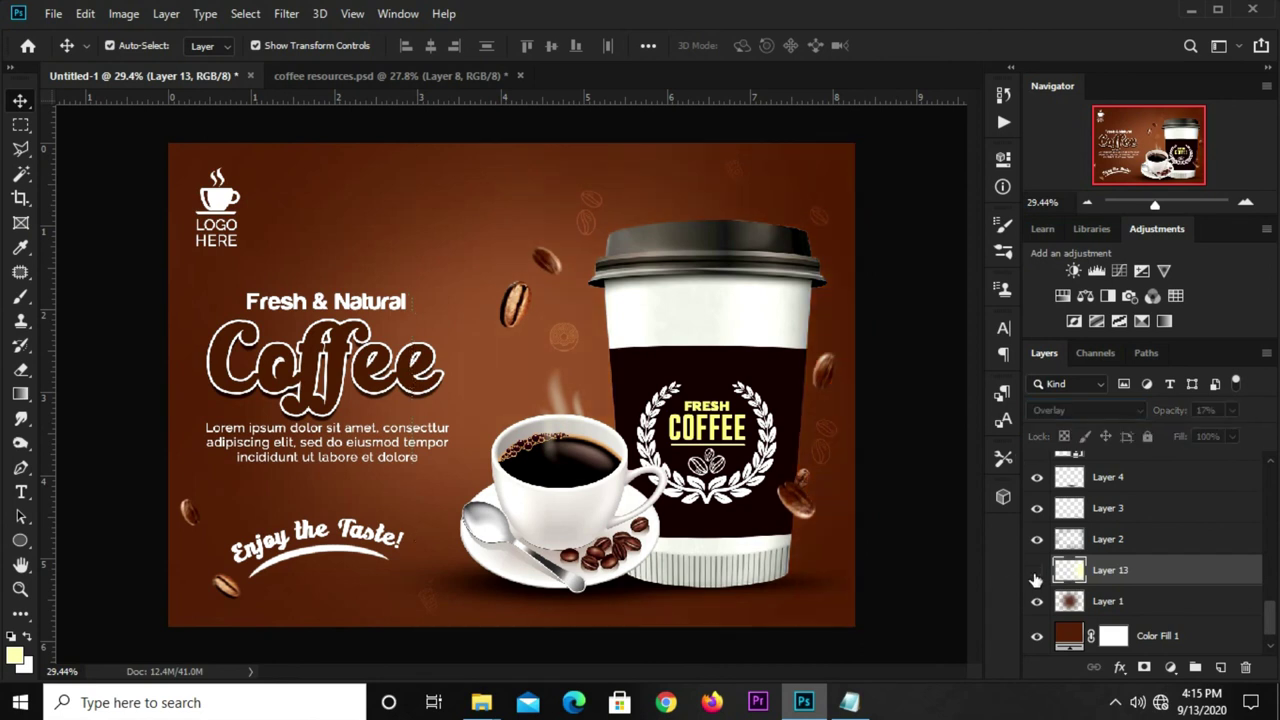
pyautogui.click(1036, 570)
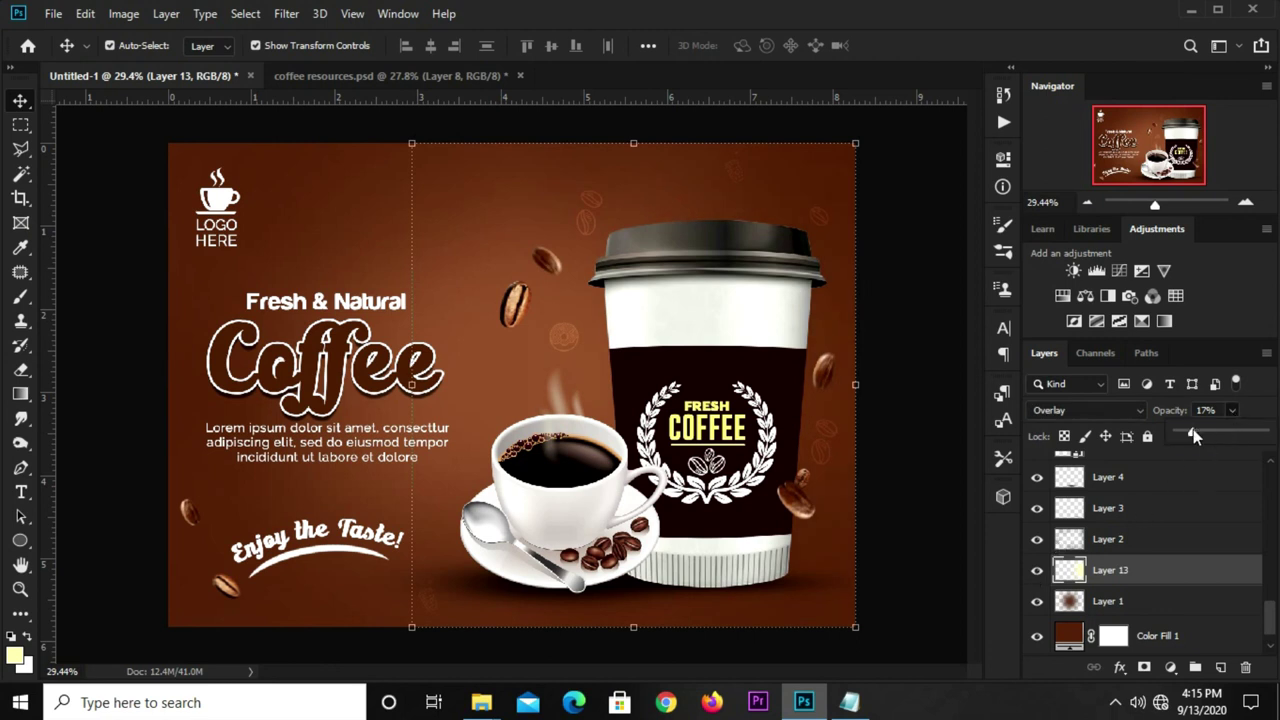
pyautogui.moveTo(1204, 429); pyautogui.dragTo(1205, 430)
pyautogui.click(910, 373)
pyautogui.scroll(-1, 905, 374)
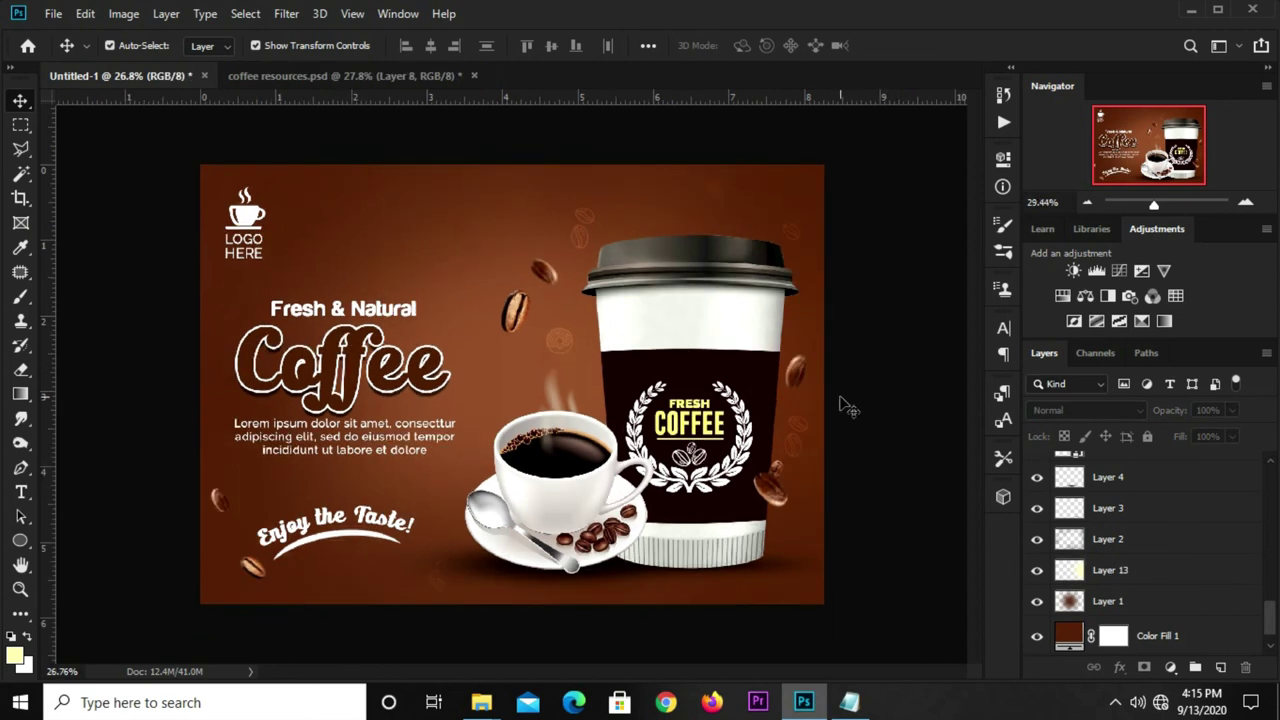
pyautogui.scroll(1, 841, 398)
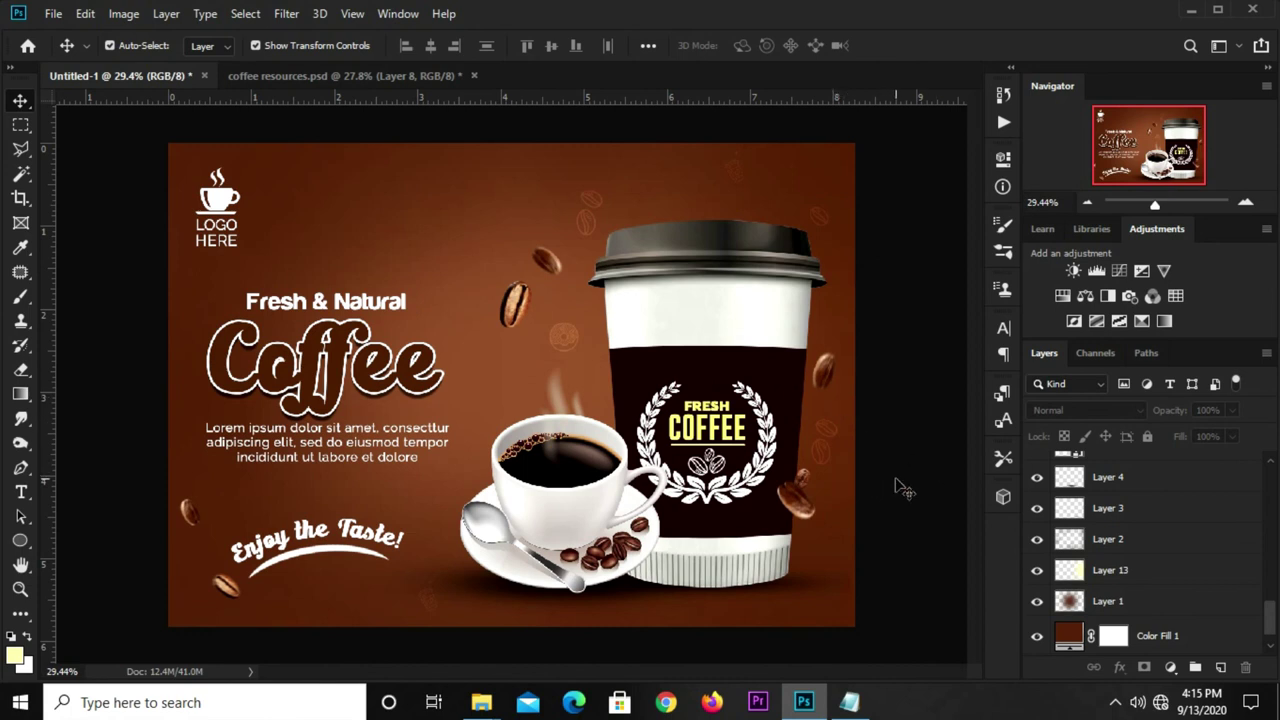
# - Nudge the Lorem ipsum paragraph a few pixels lower beneath the Coffee title
pyautogui.scroll(1, 1115, 553)
pyautogui.scroll(3, 1125, 555)
pyautogui.scroll(3, 1128, 555)
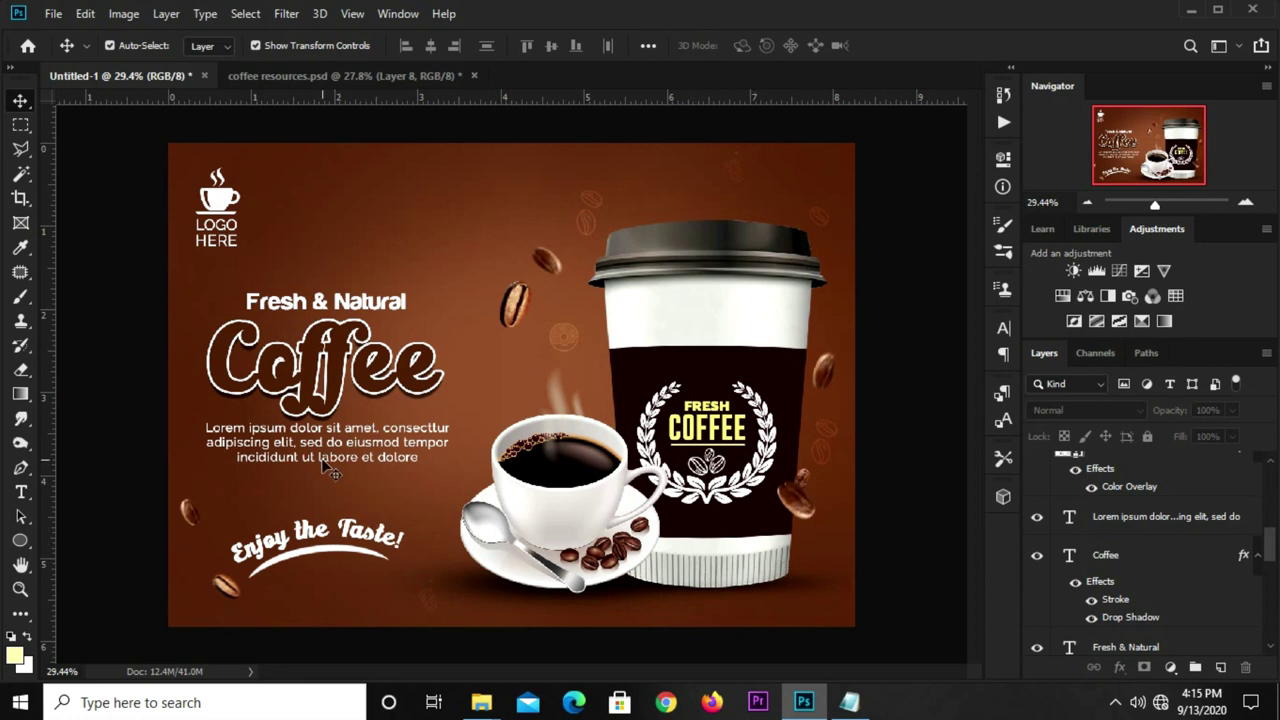
pyautogui.click(329, 461)
pyautogui.moveTo(329, 459); pyautogui.dragTo(329, 464)
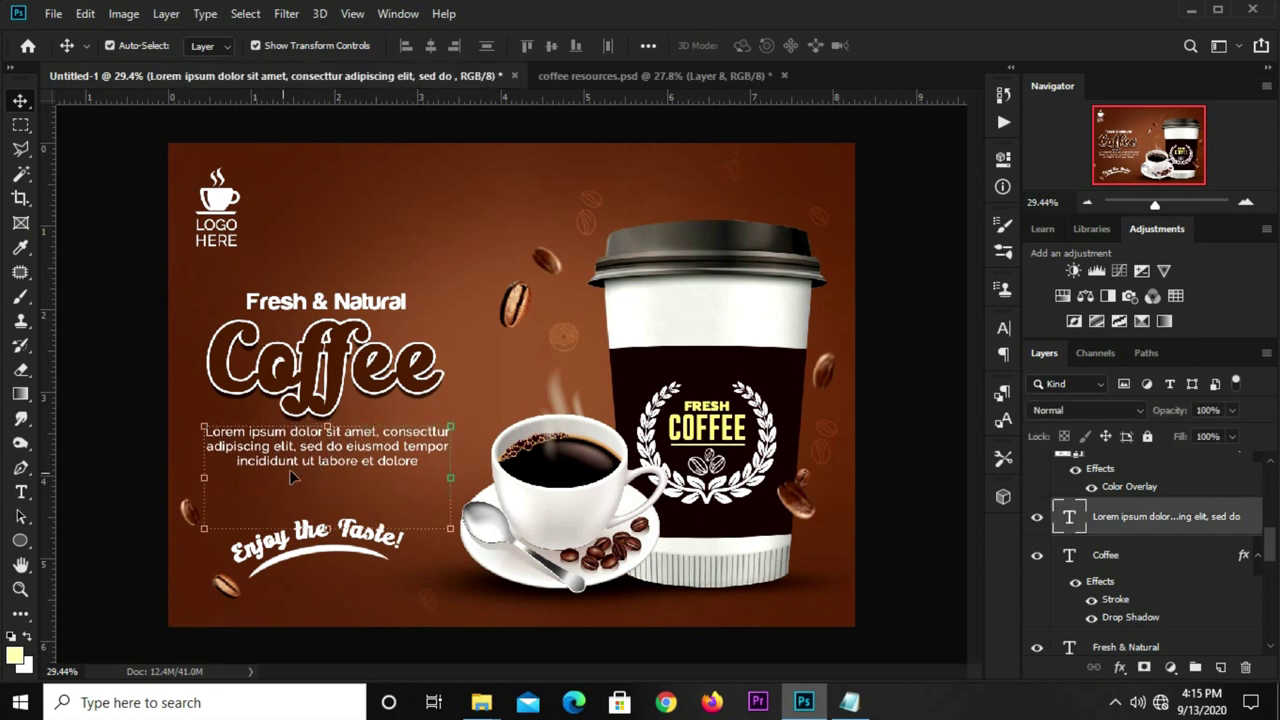
pyautogui.click(130, 430)
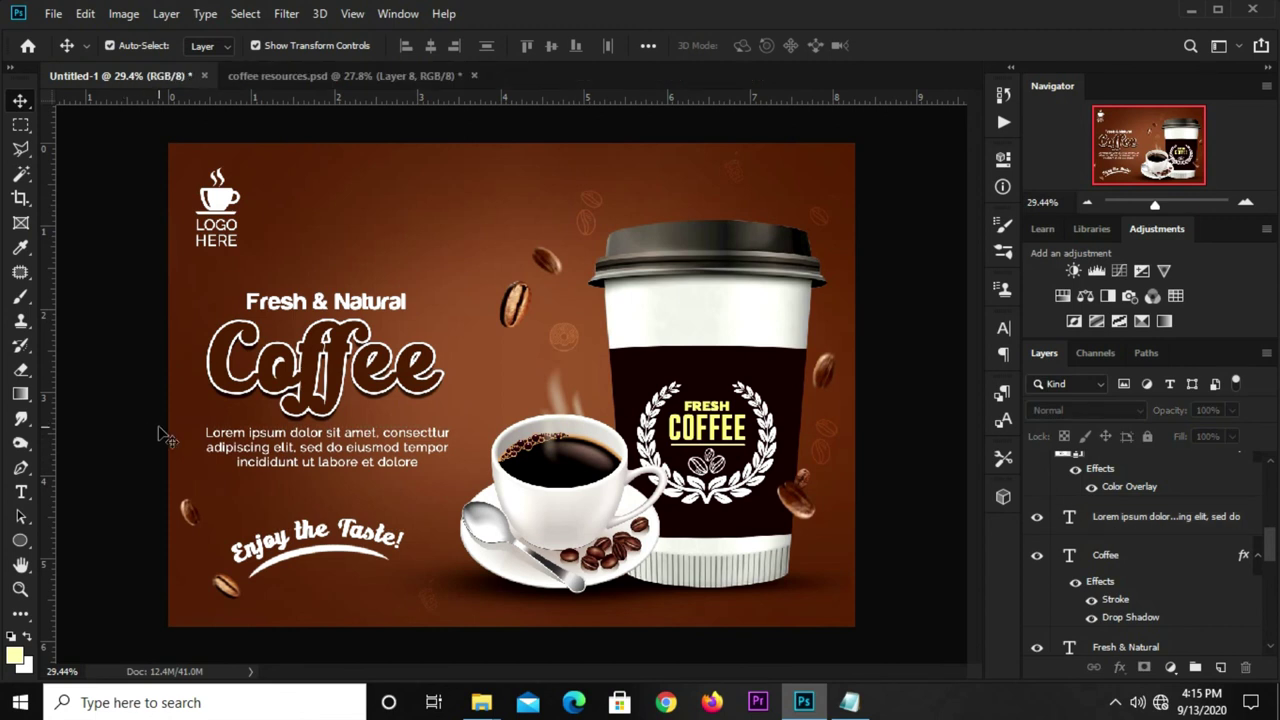
pyautogui.click(334, 395)
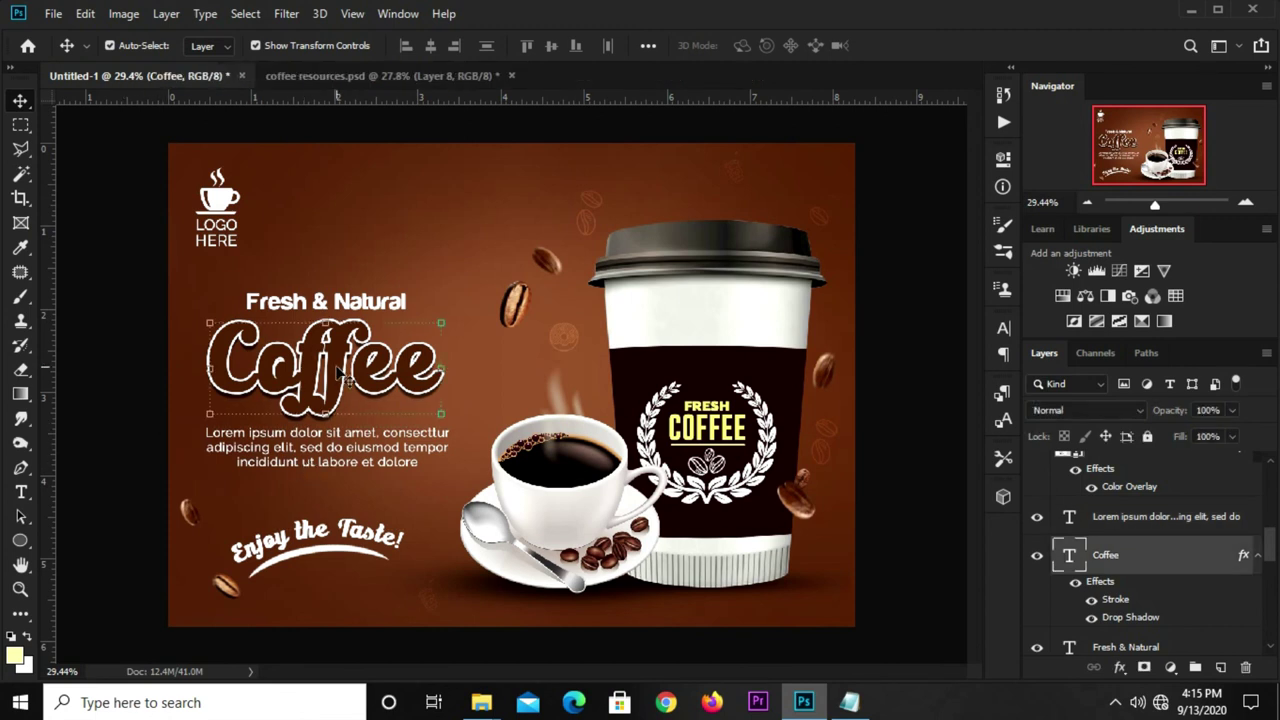
pyautogui.click(106, 437)
pyautogui.moveTo(316, 467); pyautogui.dragTo(316, 469)
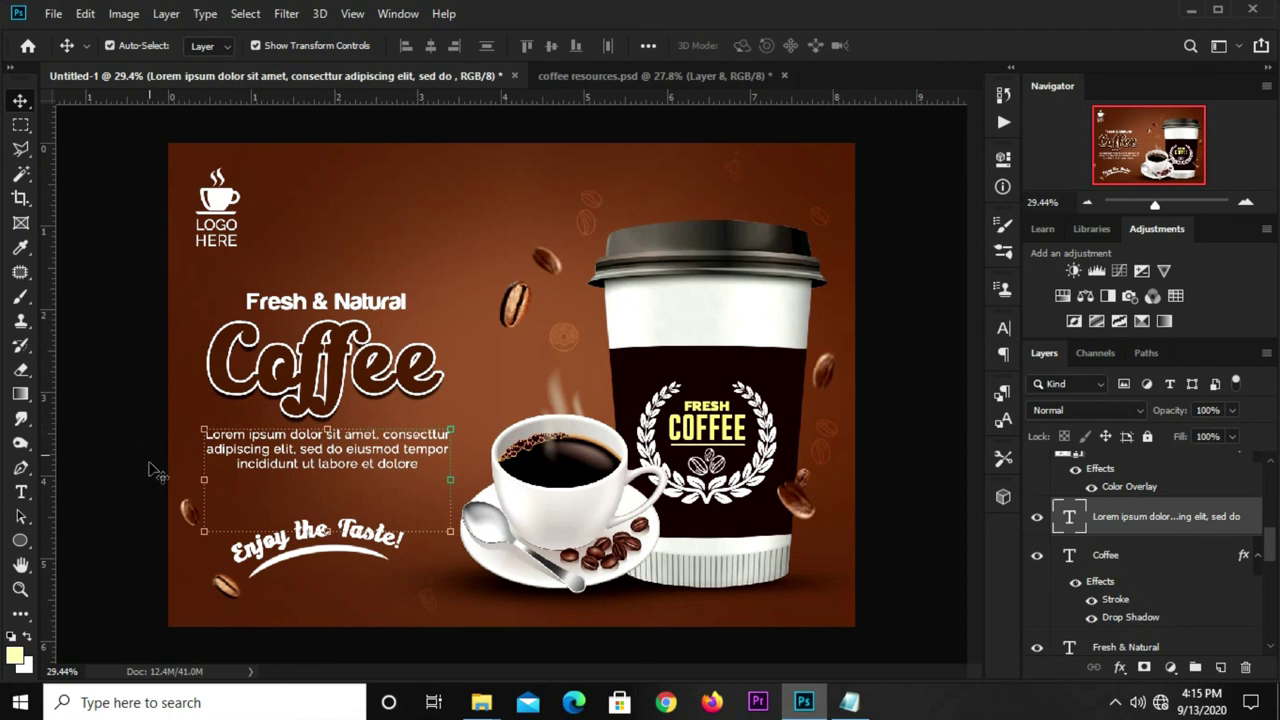
pyautogui.click(145, 446)
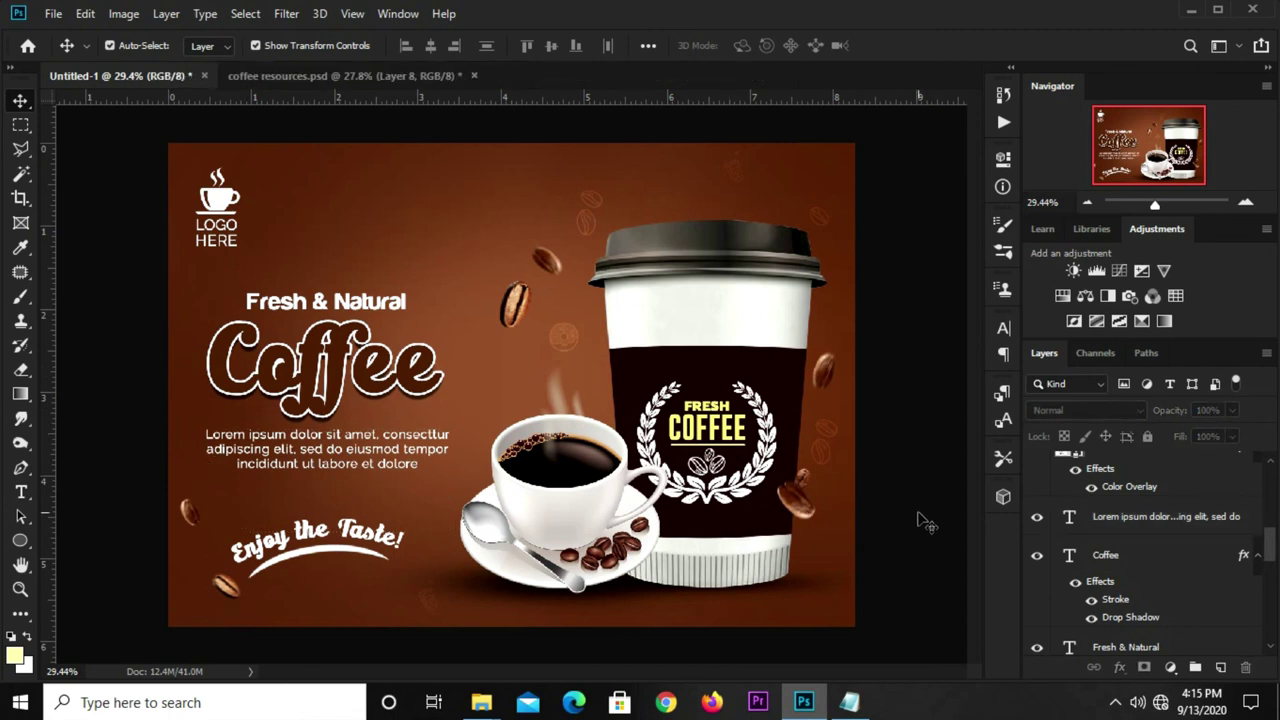
pyautogui.click(1171, 667)
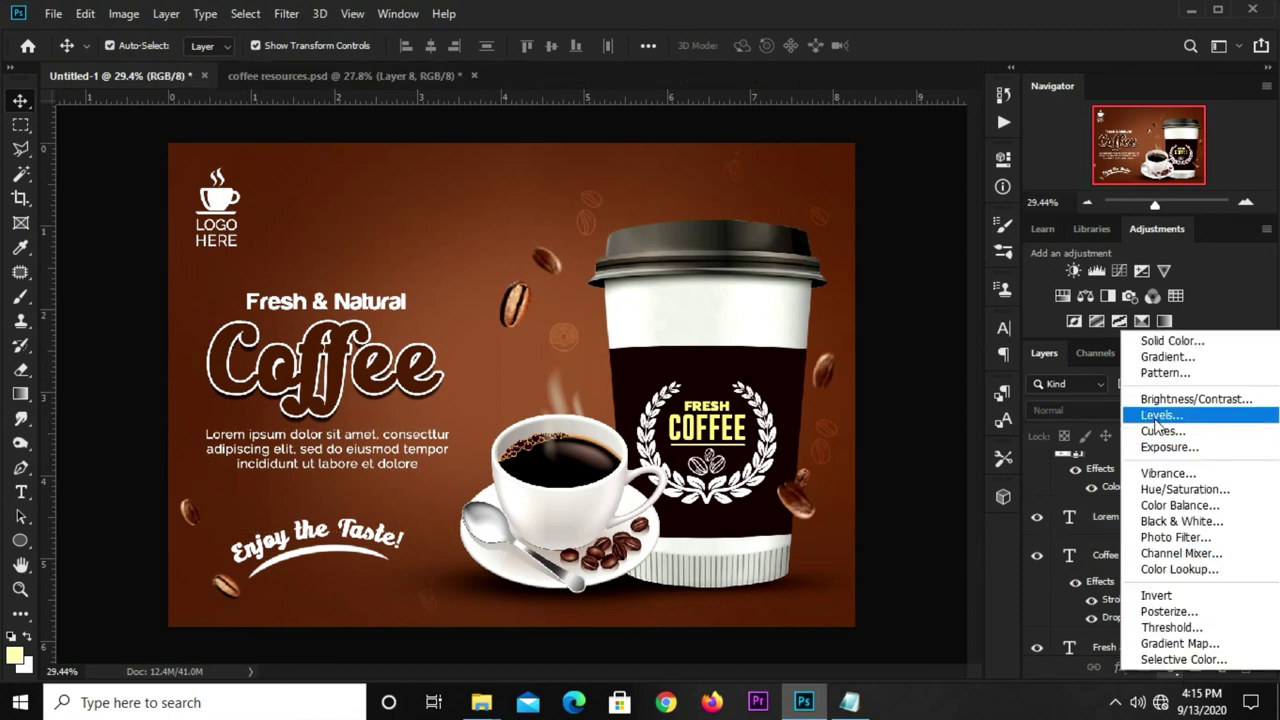
# - Add a Curves layer with the midtones pulled slightly down, faded to 75% opacity
pyautogui.click(1160, 431)
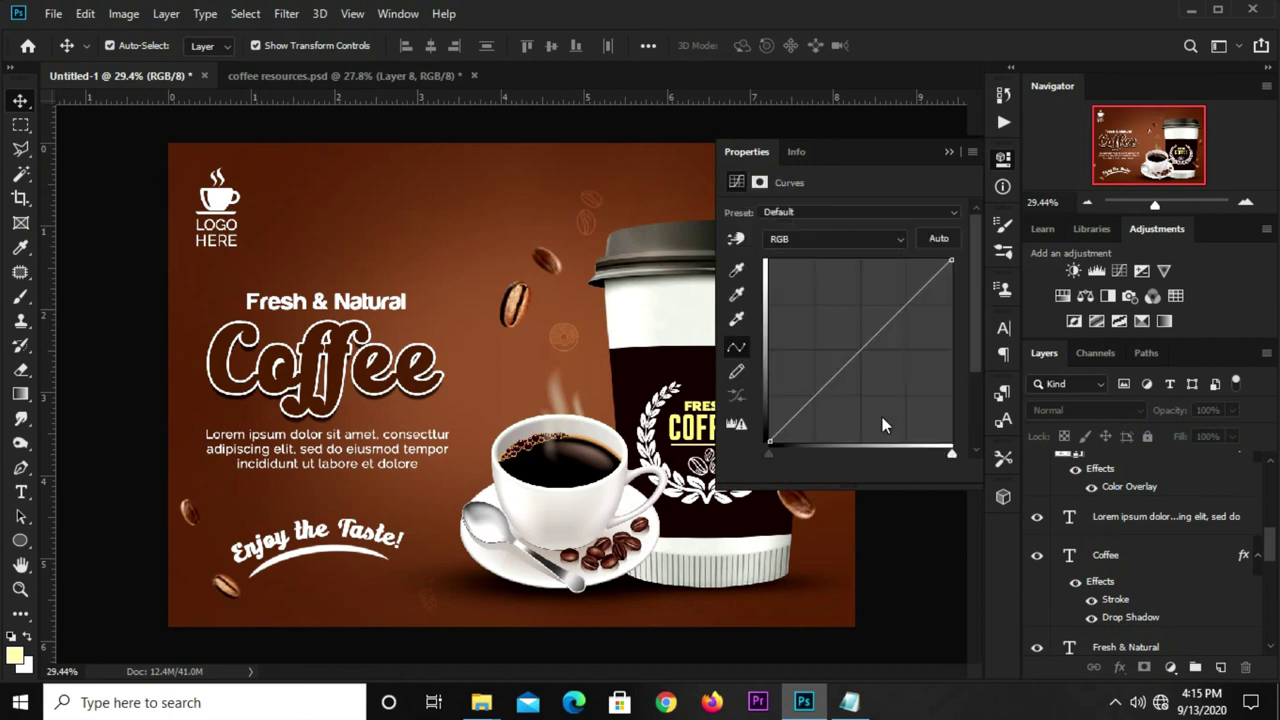
pyautogui.click(832, 380)
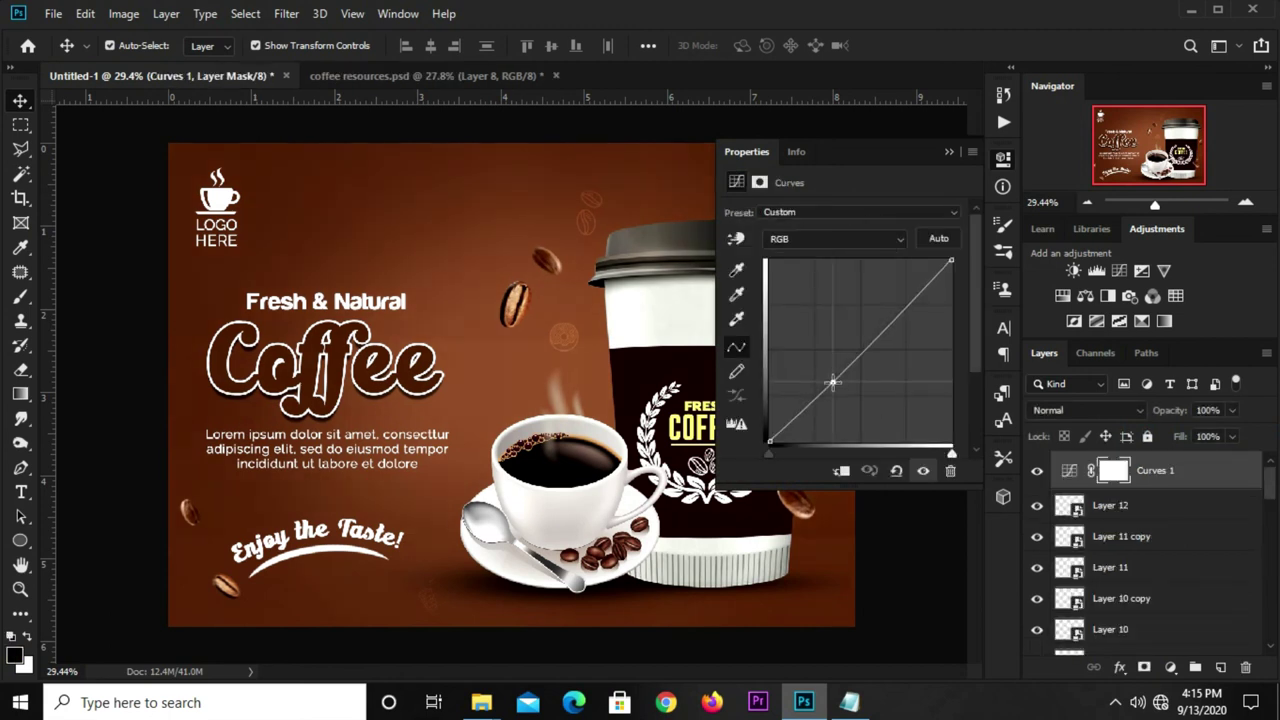
pyautogui.moveTo(832, 381); pyautogui.dragTo(832, 392)
pyautogui.click(948, 152)
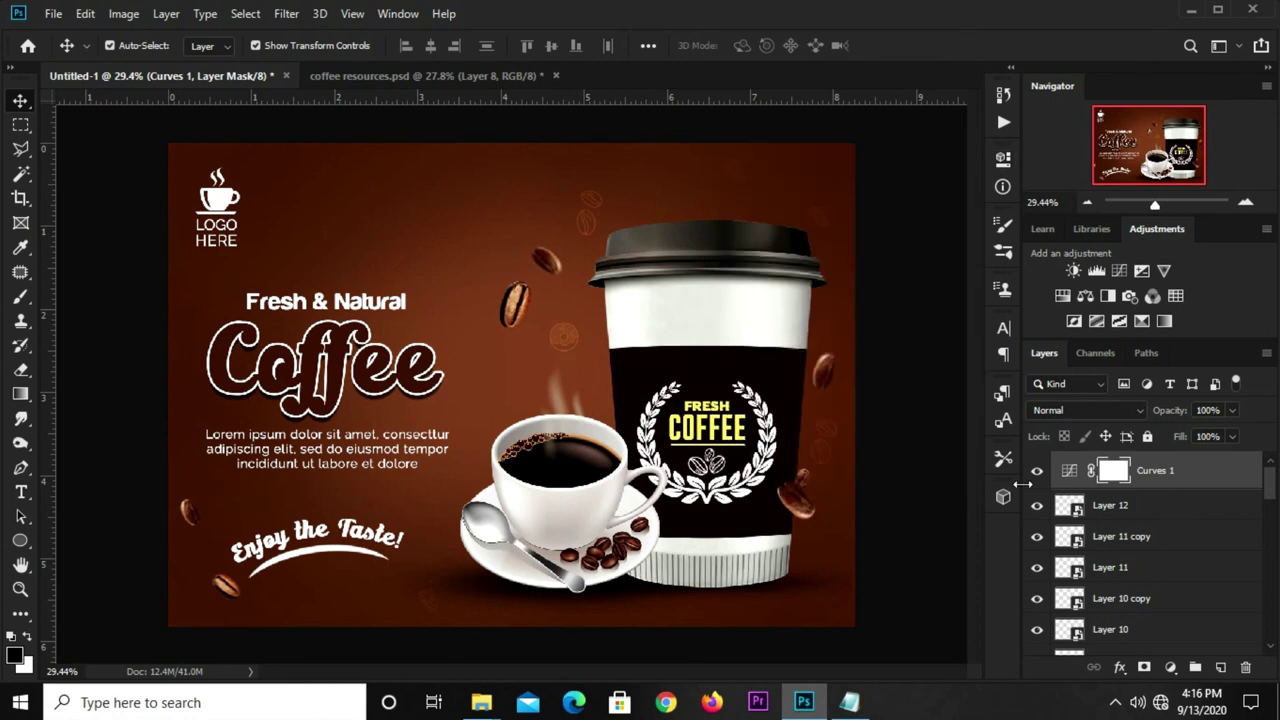
pyautogui.click(1037, 475)
pyautogui.click(1231, 410)
pyautogui.moveTo(1236, 432); pyautogui.dragTo(1220, 432)
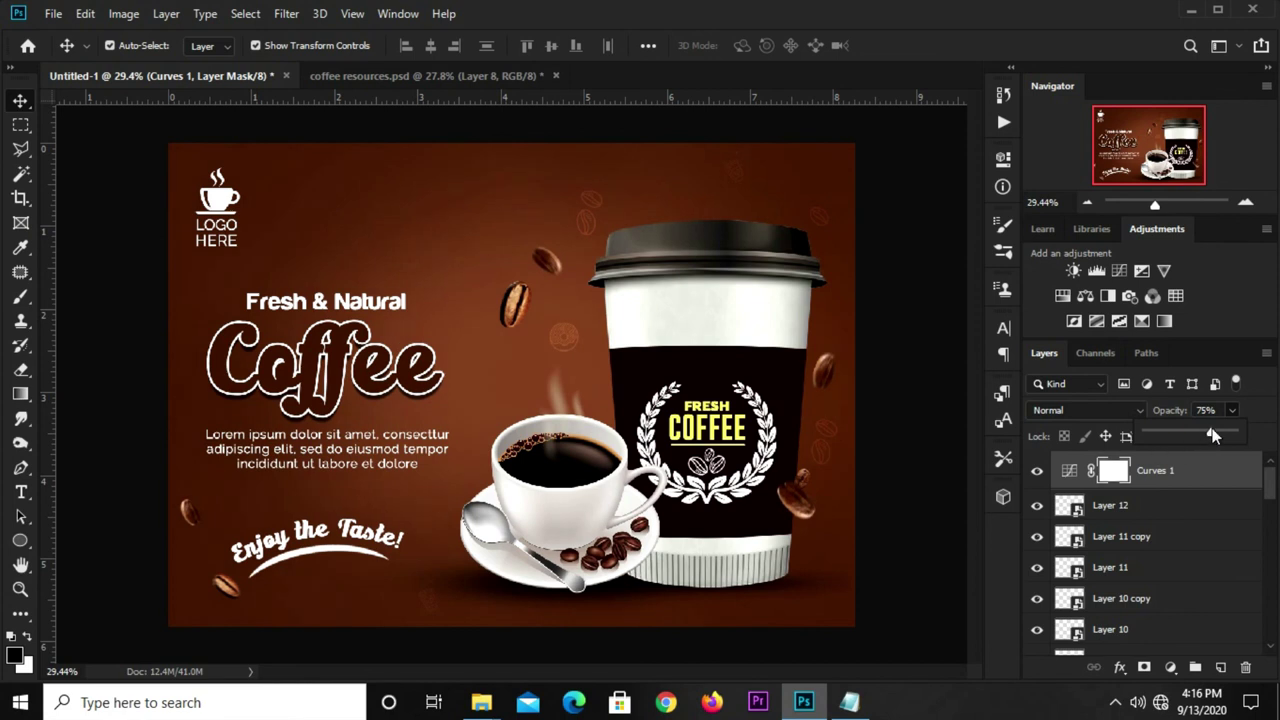
pyautogui.click(940, 420)
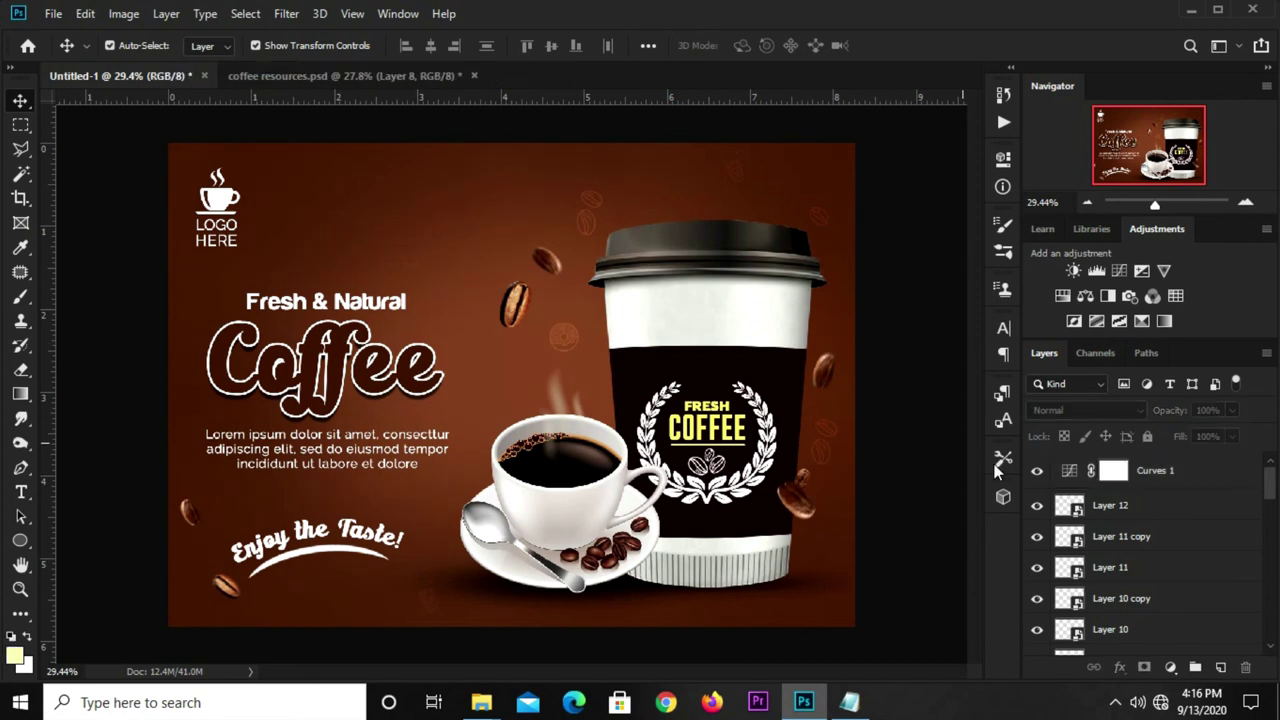
pyautogui.click(1036, 470)
pyautogui.hotkey('ctrl', '+')
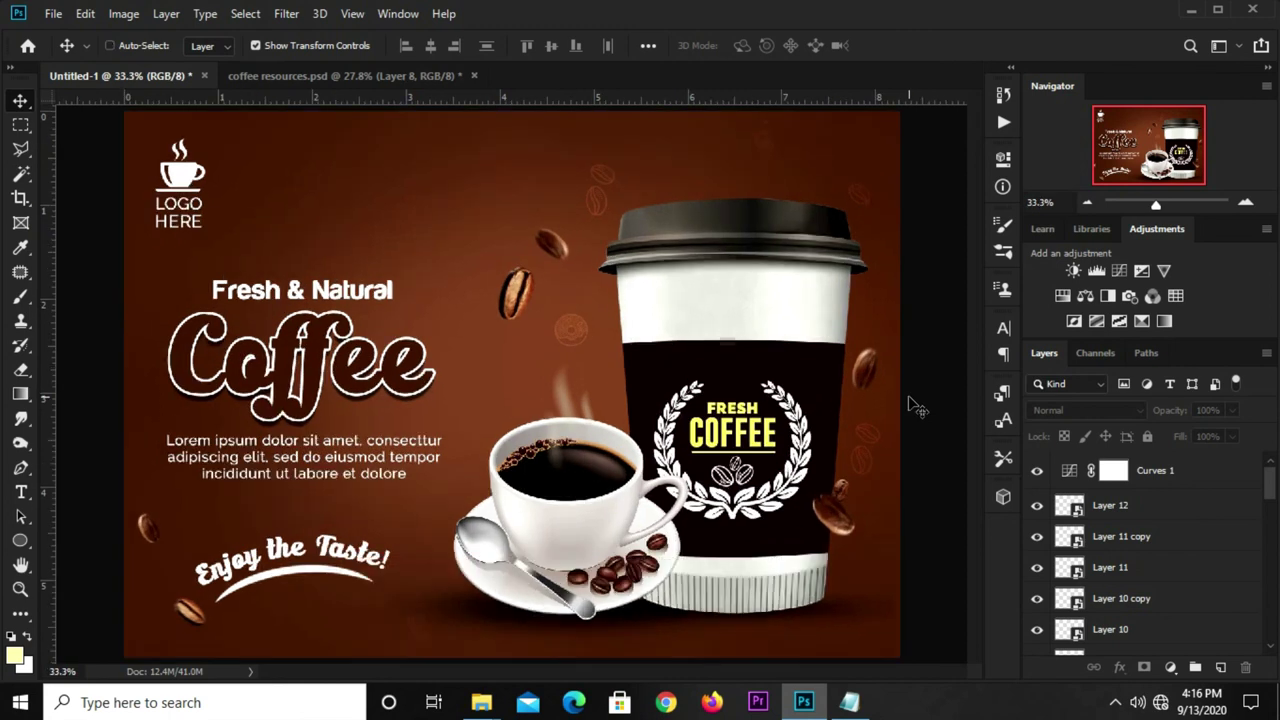